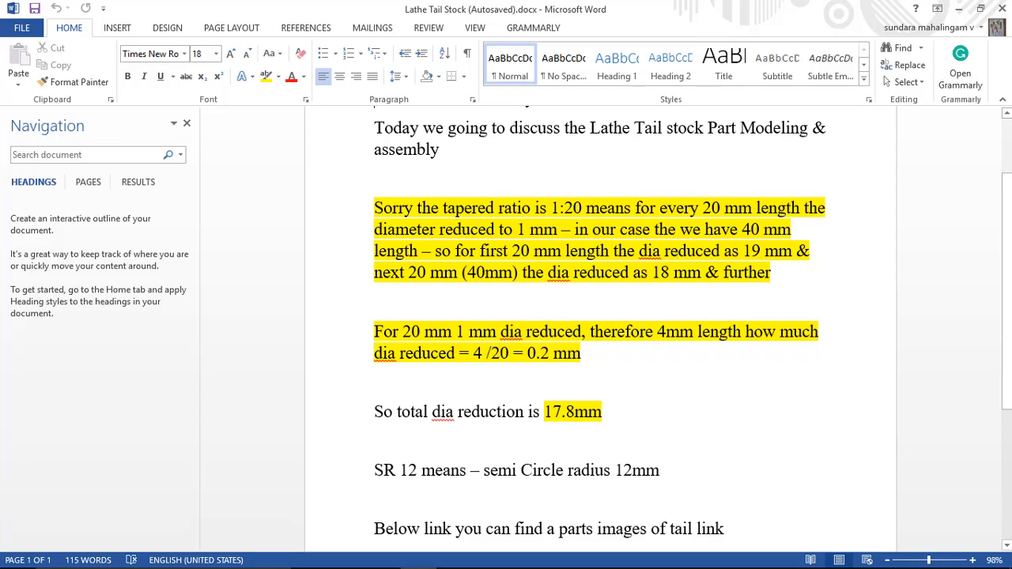
Examine the hand wheel drawing in the Adobe Reader lab manual with its note minimised, and switch to Creo Parametric
{"action": "left_click", "coordinate": [382, 563]}
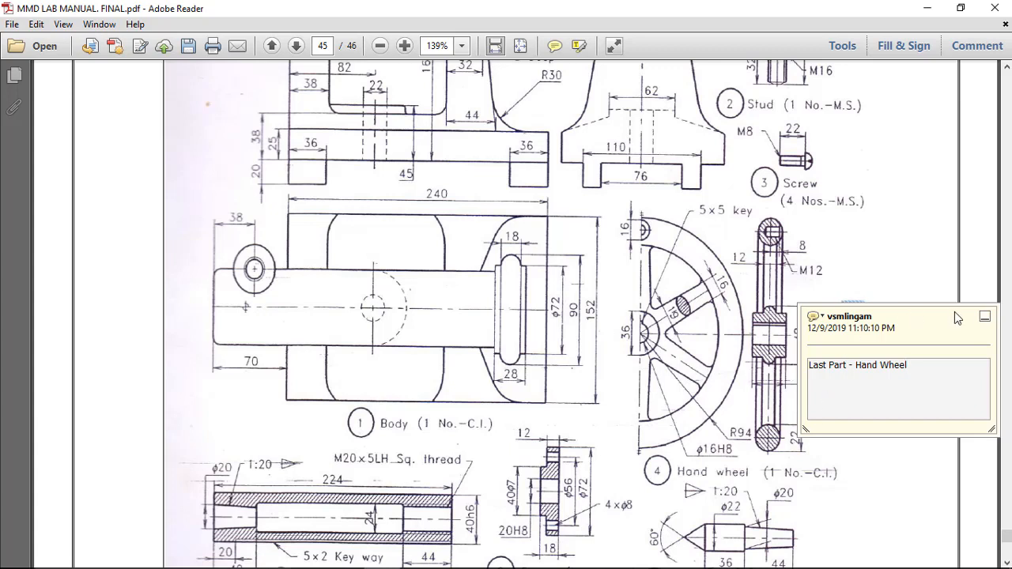
{"action": "left_click", "coordinate": [984, 318]}
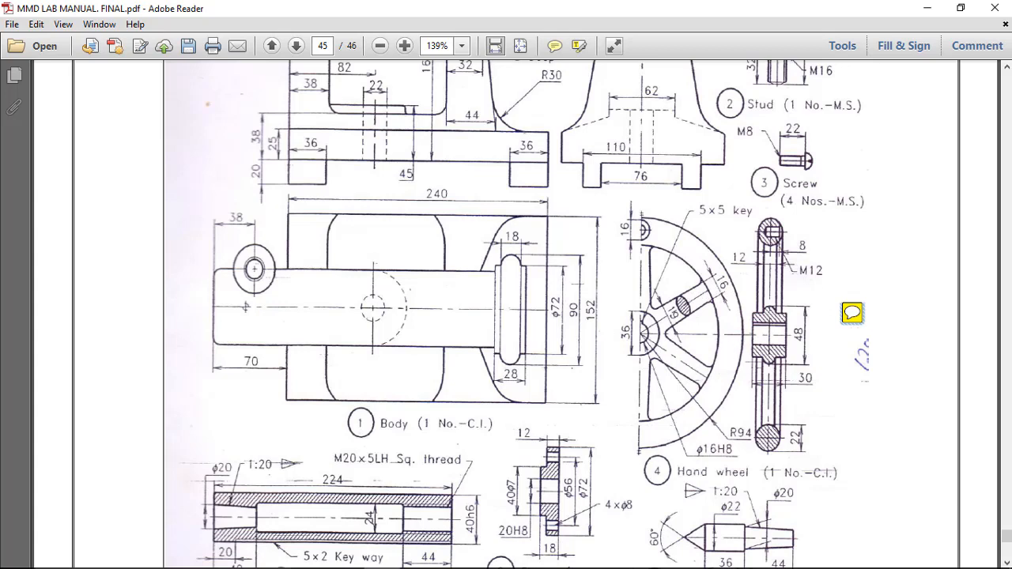
{"action": "mouse_move", "coordinate": [467, 563]}
{"action": "left_click", "coordinate": [624, 552]}
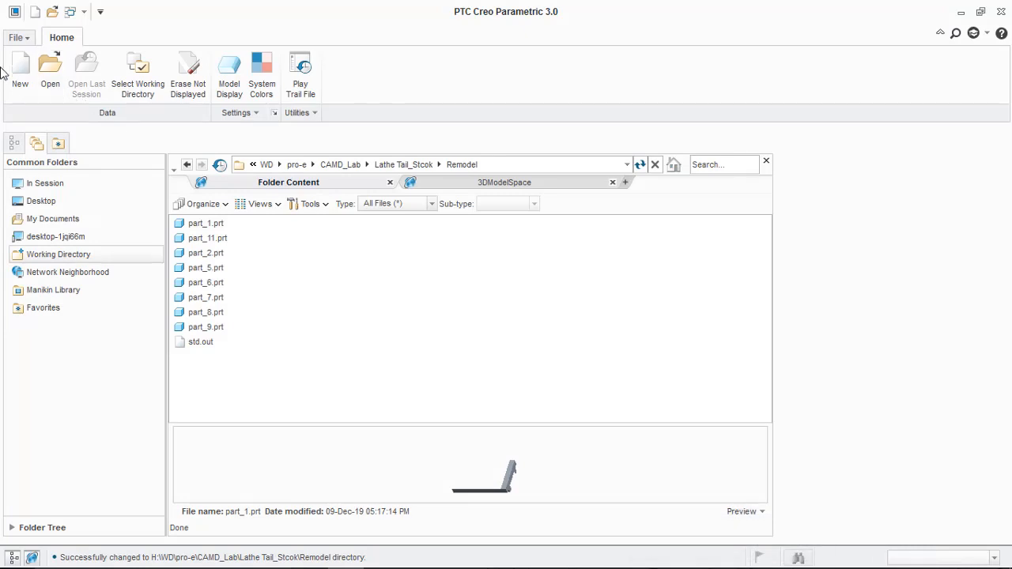
Create a new solid part named Part_4 with the common name Hand_wheel, without using the default template
{"action": "left_click", "coordinate": [20, 70]}
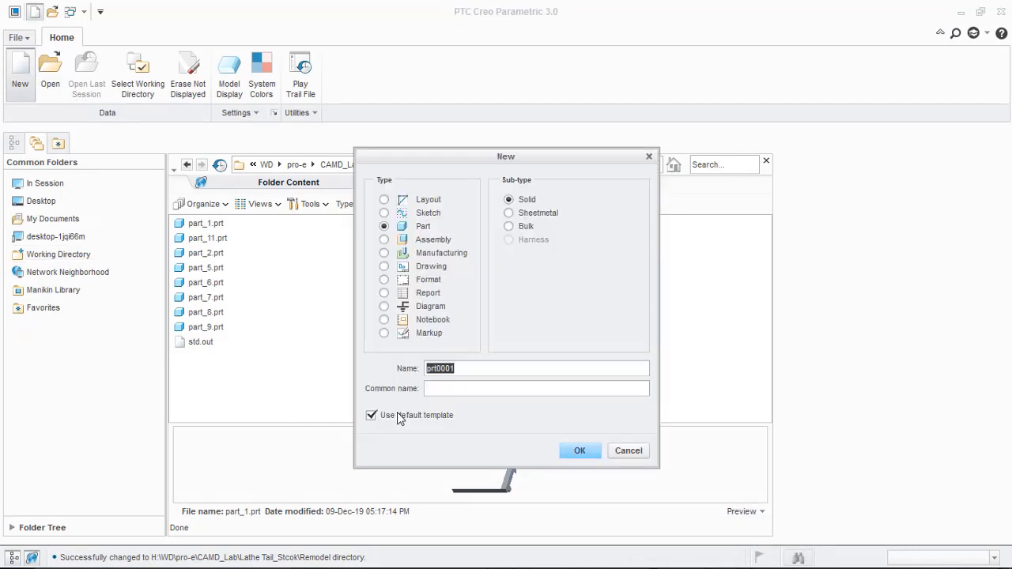
{"action": "left_click", "coordinate": [372, 415]}
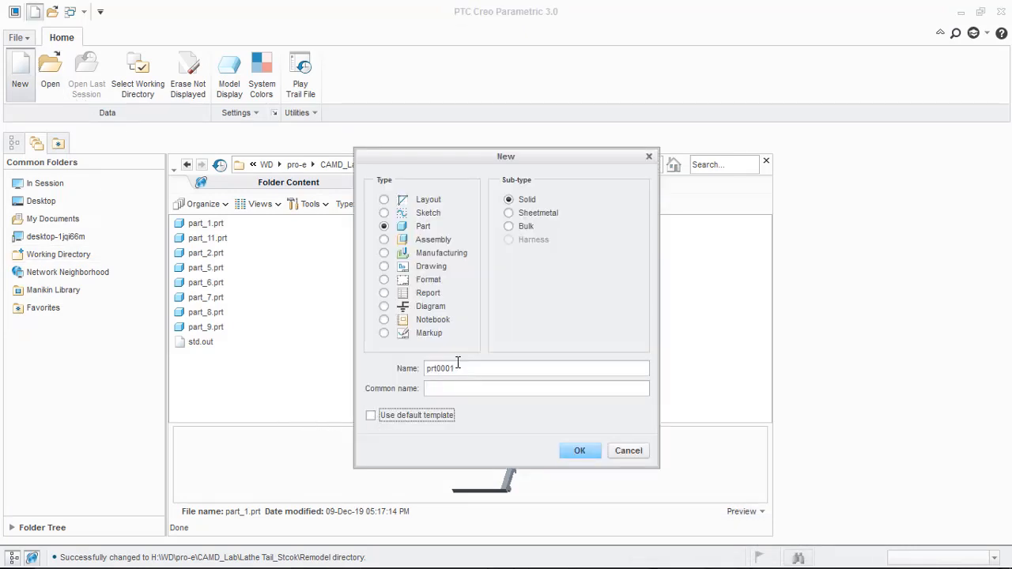
{"action": "left_click_drag", "start_coordinate": [457, 366], "coordinate": [396, 375]}
{"action": "key", "text": "BackSpace"}
{"action": "key", "text": "BackSpace"}
{"action": "key", "text": "BackSpace"}
{"action": "key", "text": "BackSpace"}
{"action": "key", "text": "BackSpace"}
{"action": "key", "text": "BackSpace"}
{"action": "key", "text": "BackSpace"}
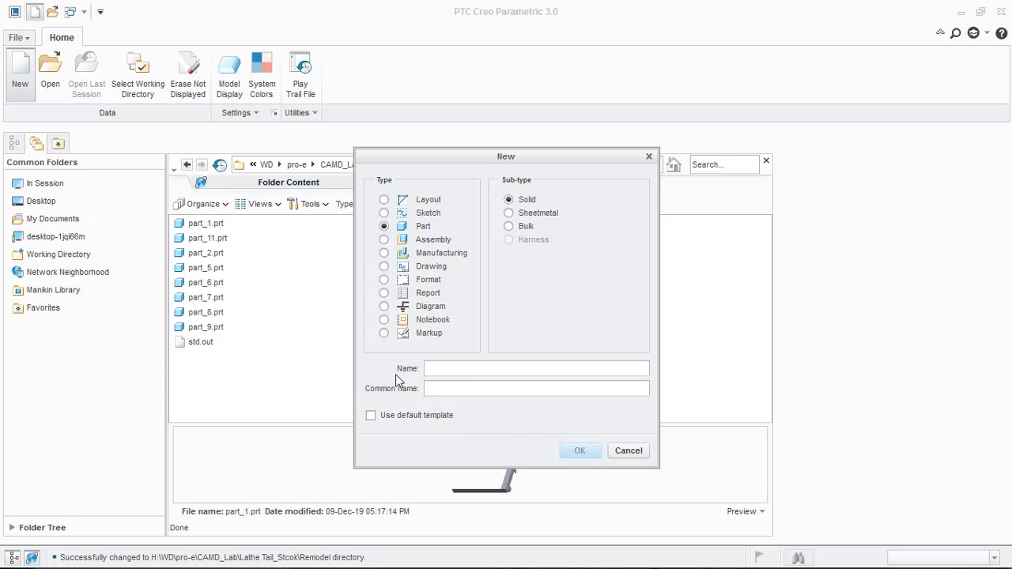
{"action": "type", "text": "Par"}
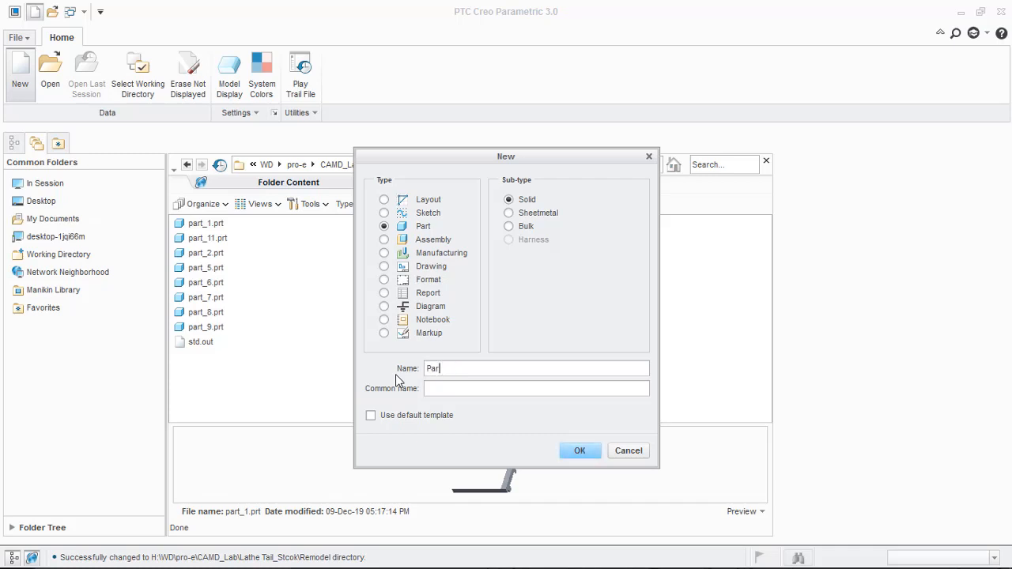
{"action": "type", "text": "t_4"}
{"action": "left_click", "coordinate": [455, 388]}
{"action": "type", "text": "Hand_wheelel"}
{"action": "left_click", "coordinate": [584, 451]}
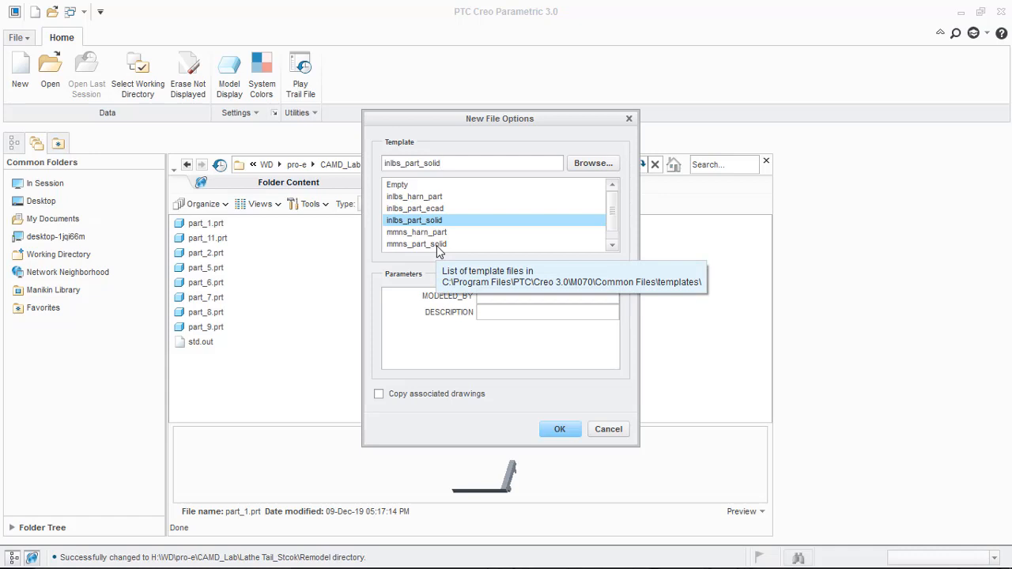
Base the part on the mmns_part_solid template, enter the modeler's initials in MODELED_BY and enable copying of associated drawings
{"action": "left_click", "coordinate": [437, 244]}
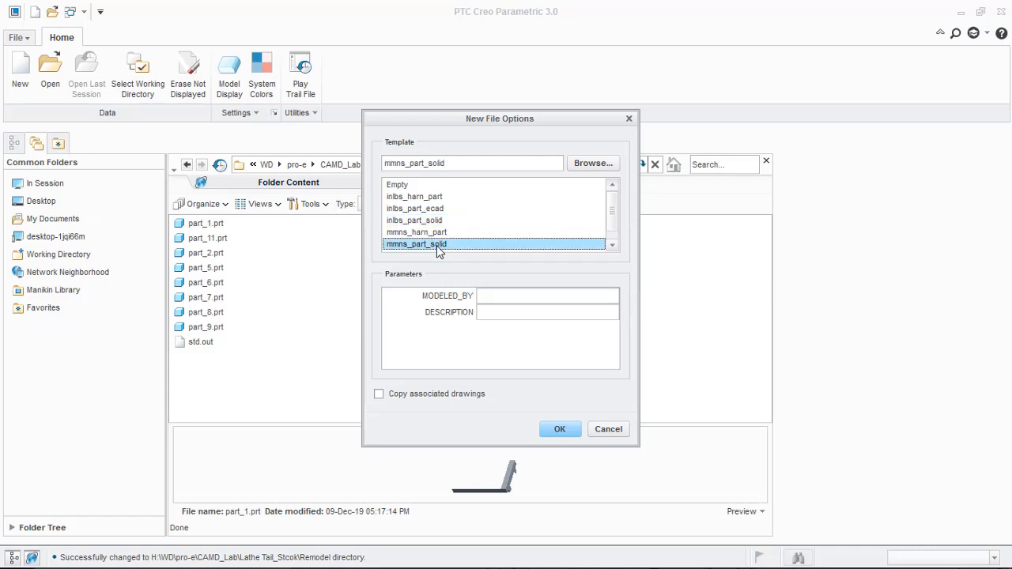
{"action": "left_click", "coordinate": [506, 296]}
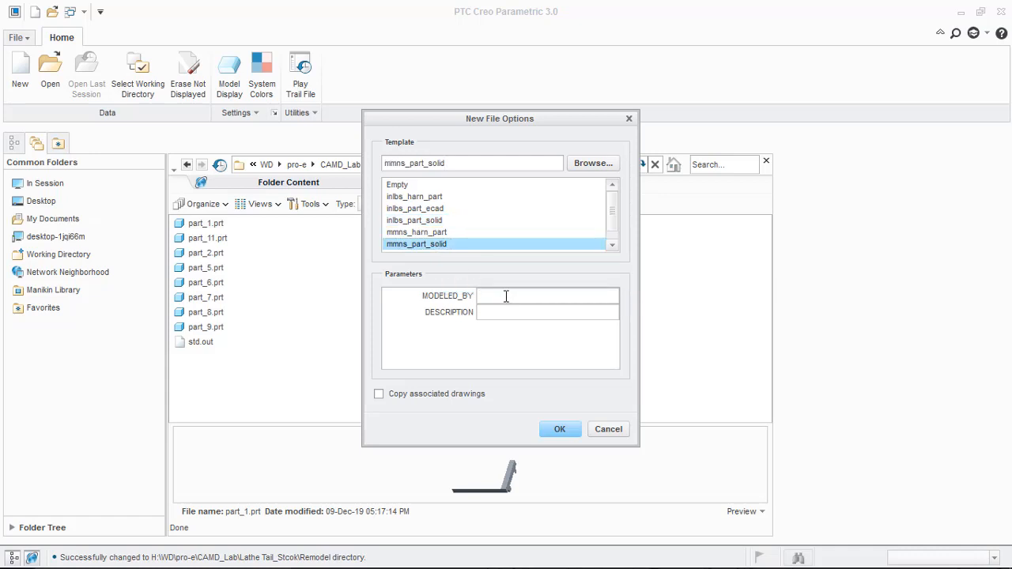
{"action": "type", "text": "VSM"}
{"action": "left_click", "coordinate": [381, 394]}
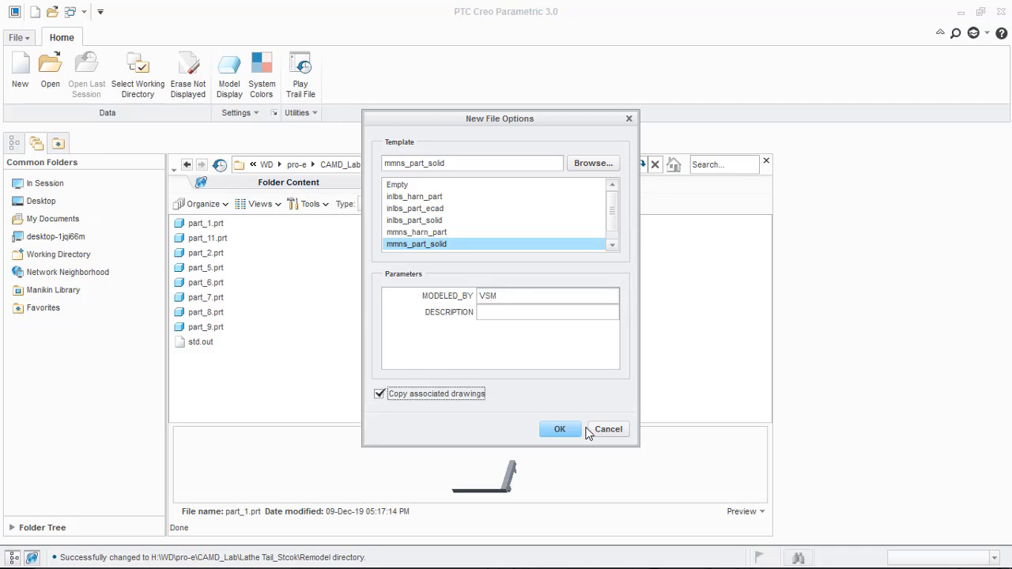
{"action": "left_click", "coordinate": [555, 431]}
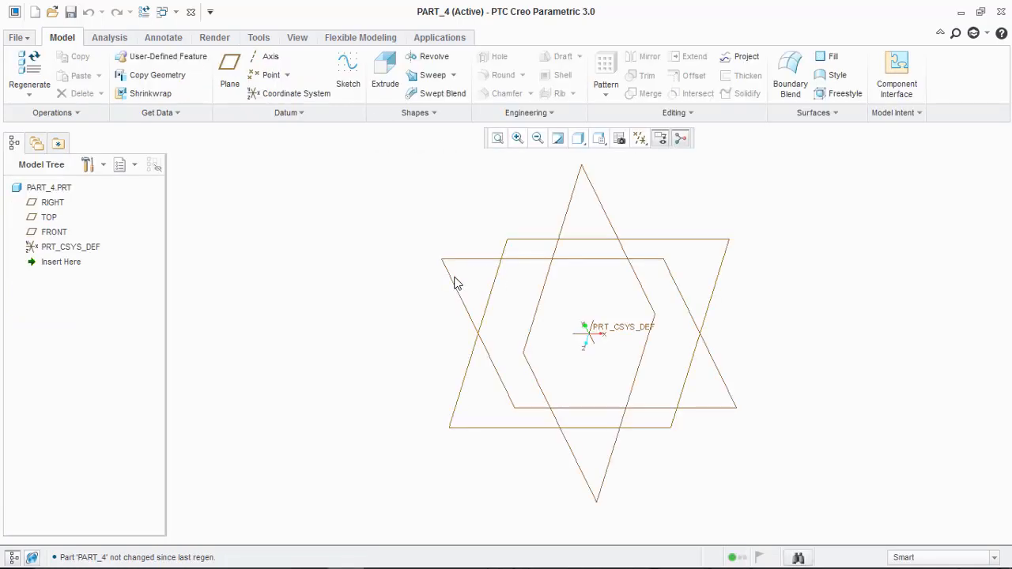
Start an Extrude sketch on the FRONT plane in 2D orientation, and check the hub dimensions in the Adobe Reader drawing
{"action": "left_click", "coordinate": [53, 231]}
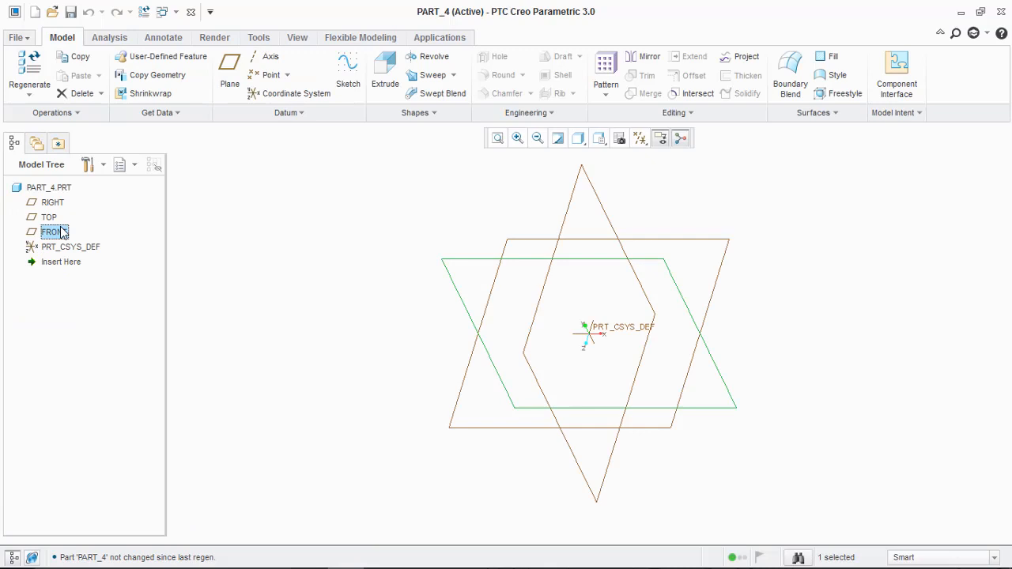
{"action": "left_click", "coordinate": [385, 73]}
{"action": "left_click", "coordinate": [640, 139]}
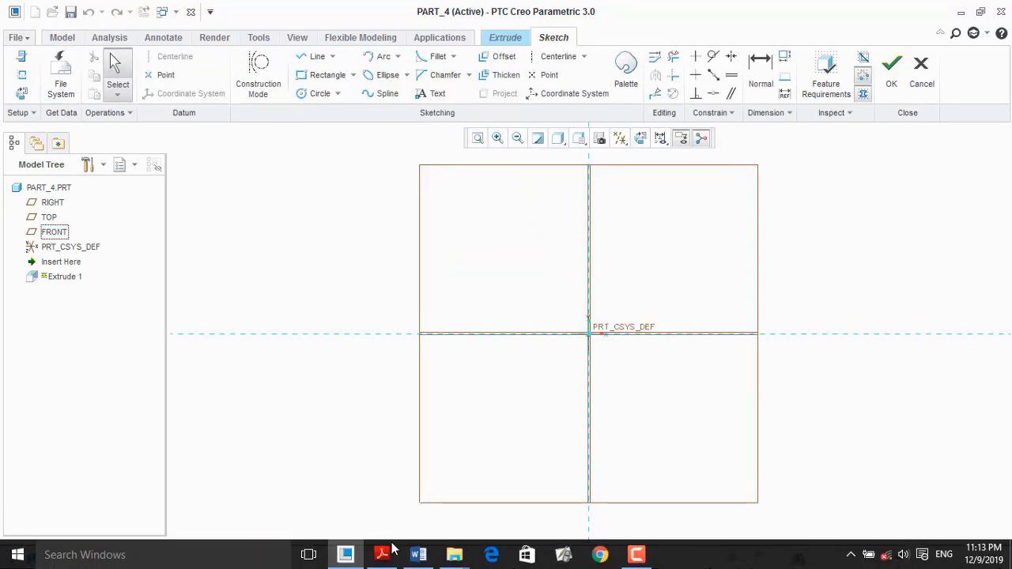
{"action": "left_click", "coordinate": [382, 555]}
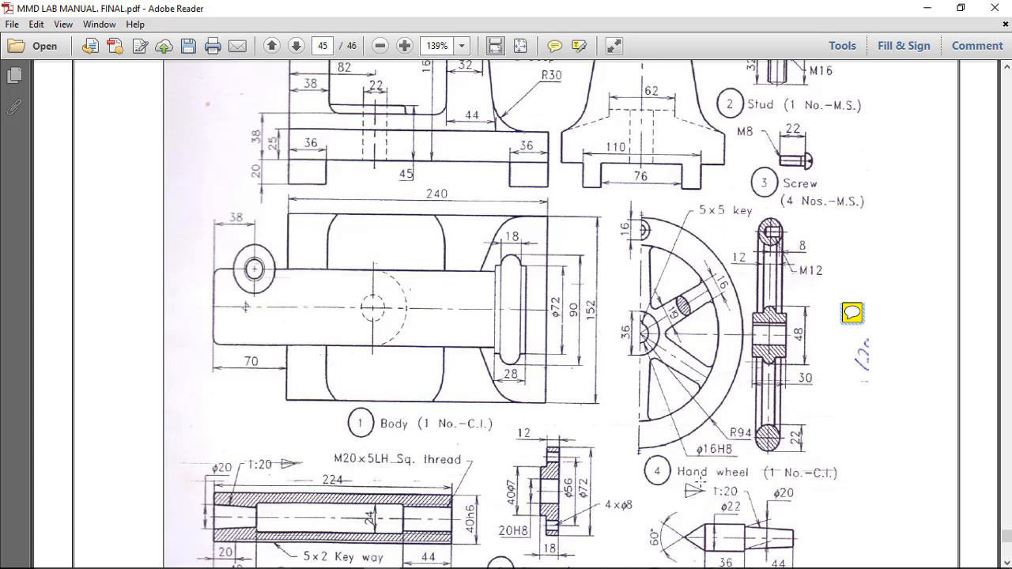
{"action": "mouse_move", "coordinate": [305, 561]}
{"action": "left_click", "coordinate": [391, 558]}
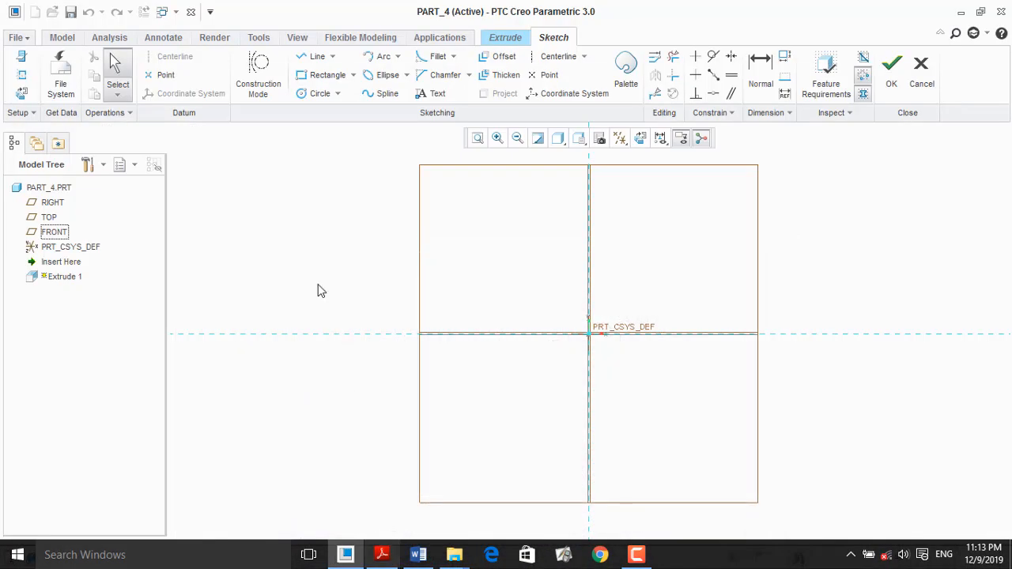
Sketch a circle centred on the origin and set its diameter to 36 mm
{"action": "left_click", "coordinate": [316, 97]}
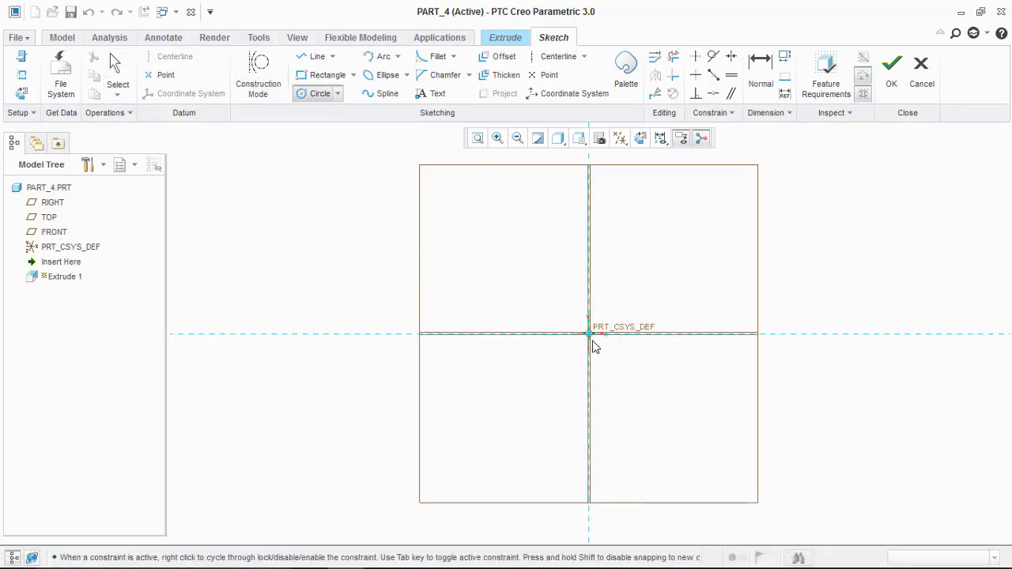
{"action": "left_click", "coordinate": [588, 333]}
{"action": "left_click", "coordinate": [611, 310]}
{"action": "middle_click", "coordinate": [628, 291]}
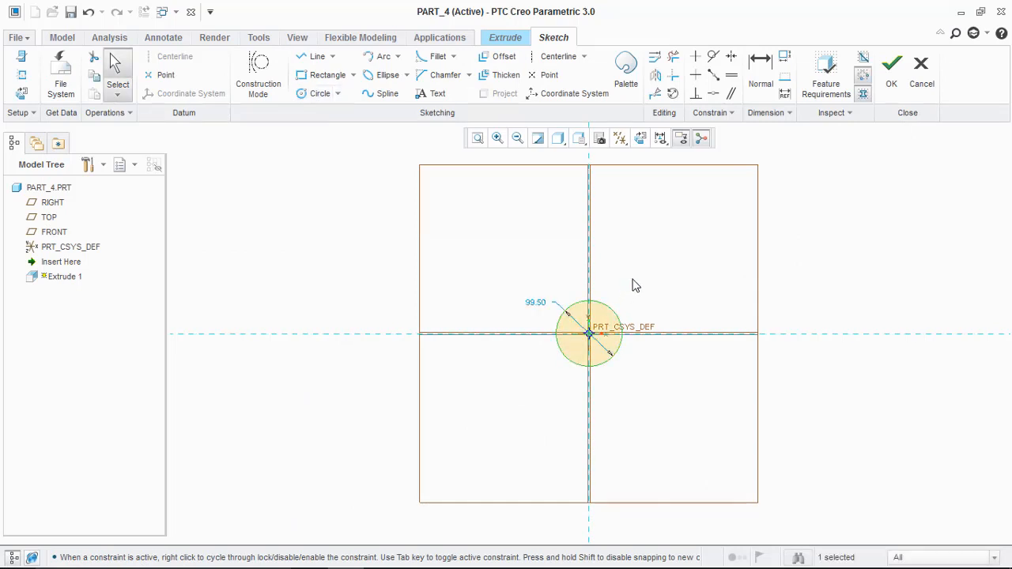
{"action": "double_click", "coordinate": [538, 305]}
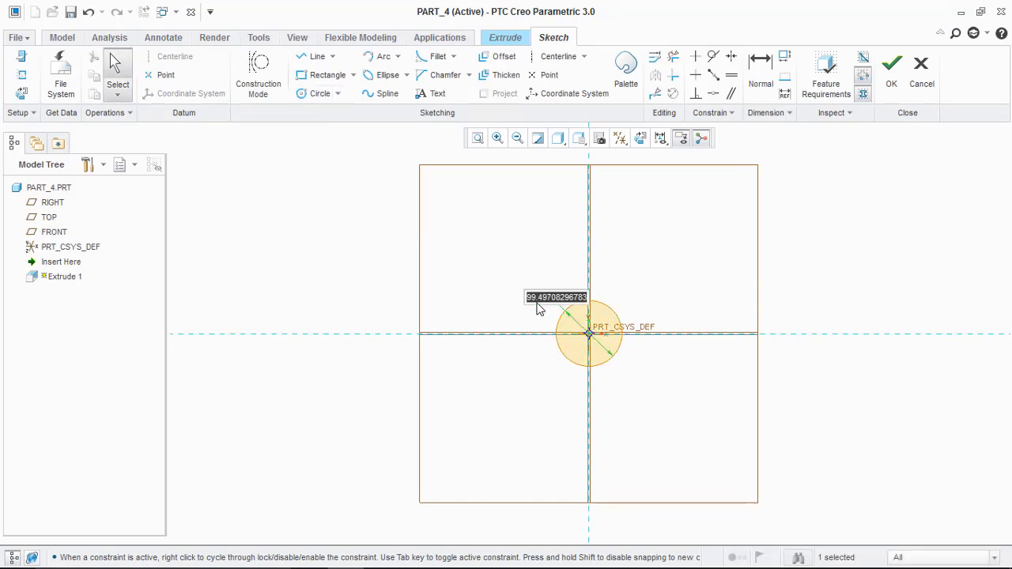
{"action": "type", "text": "36.00"}
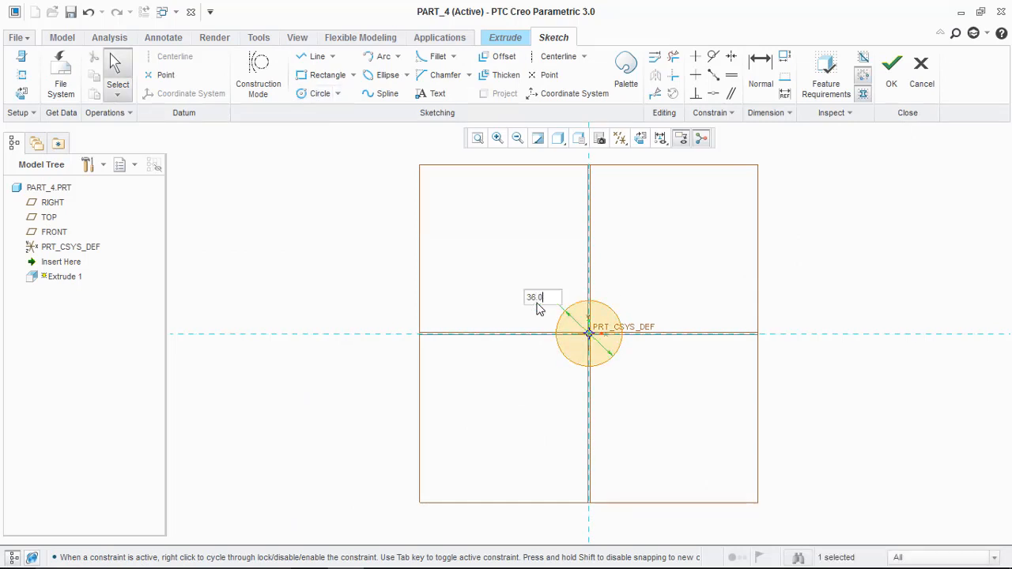
{"action": "key", "text": "Return"}
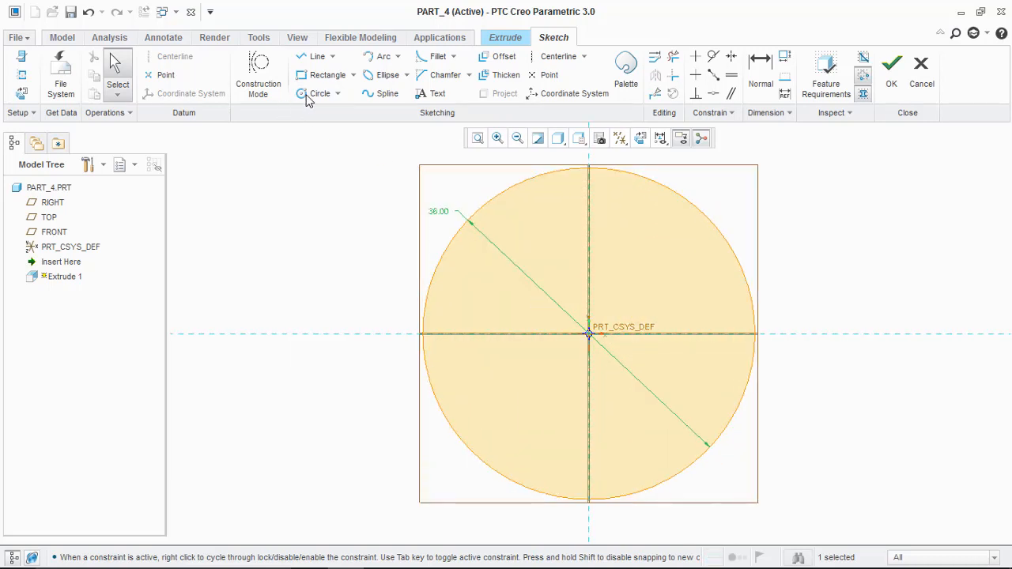
Add a concentric inner circle at the origin with a diameter of 16 mm for the bore
{"action": "left_click", "coordinate": [309, 95]}
{"action": "left_click", "coordinate": [588, 334]}
{"action": "left_click", "coordinate": [614, 294]}
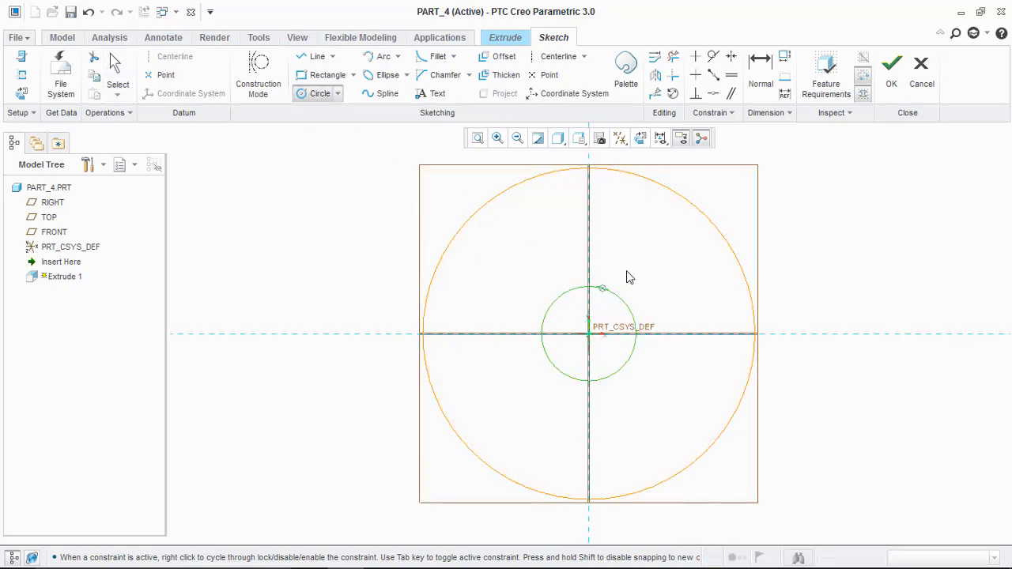
{"action": "middle_click", "coordinate": [648, 267]}
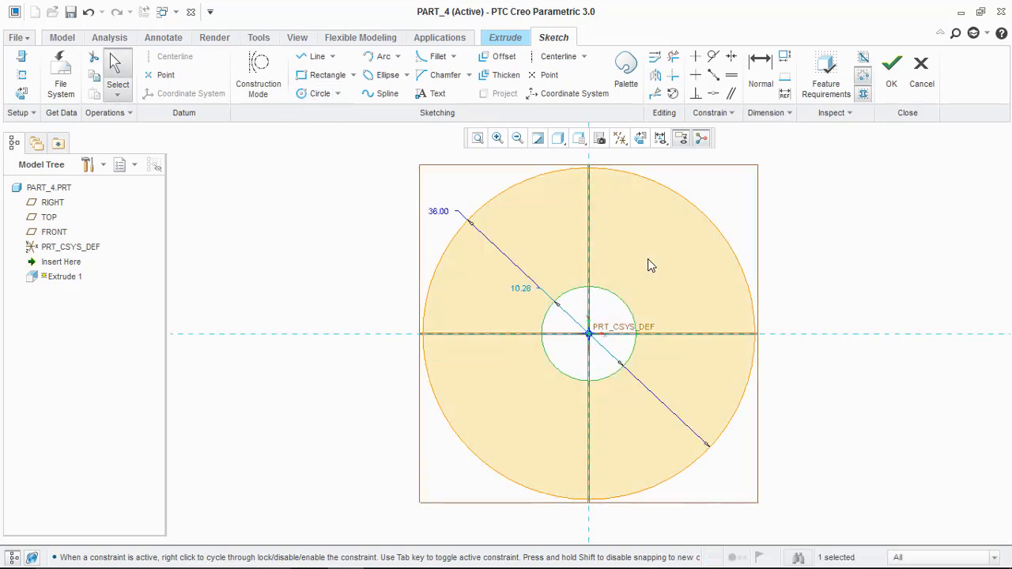
{"action": "double_click", "coordinate": [524, 291]}
{"action": "type", "text": "16"}
{"action": "key", "text": "Return"}
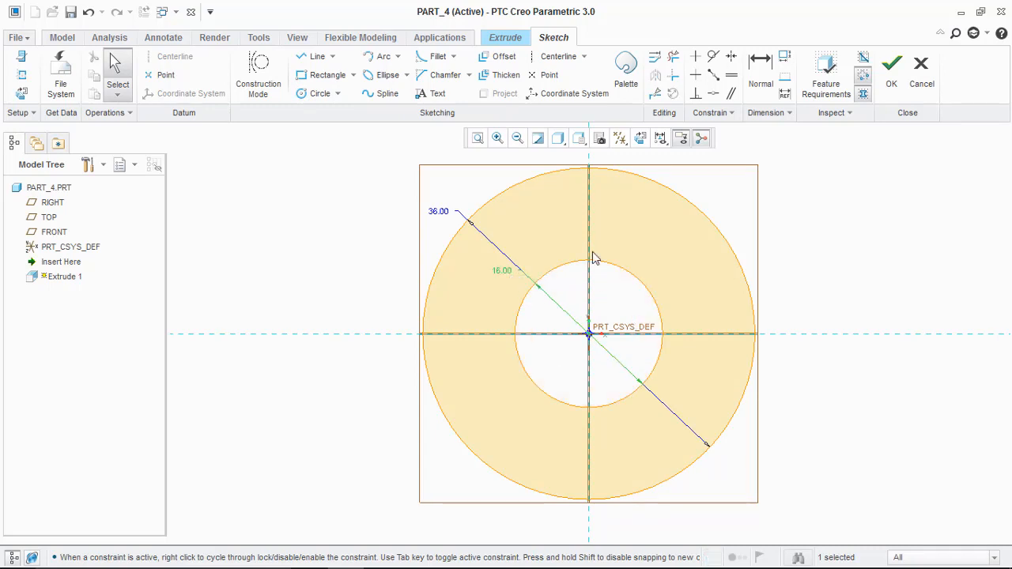
Finish the sketch and extrude the hub ring symmetrically about the FRONT plane to 30 mm, as given in the PDF drawing
{"action": "left_click", "coordinate": [891, 67]}
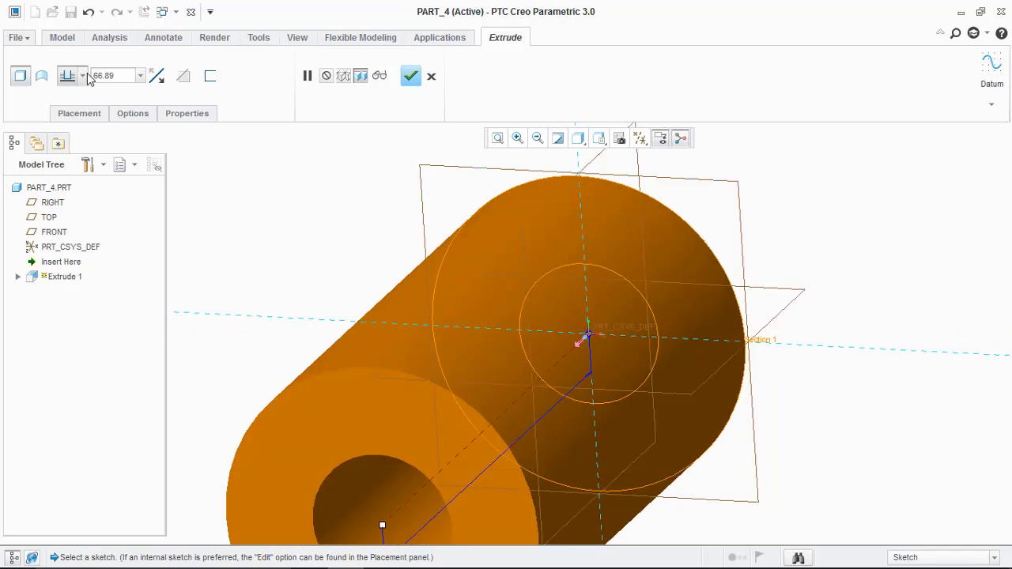
{"action": "left_click", "coordinate": [82, 75]}
{"action": "left_click", "coordinate": [68, 119]}
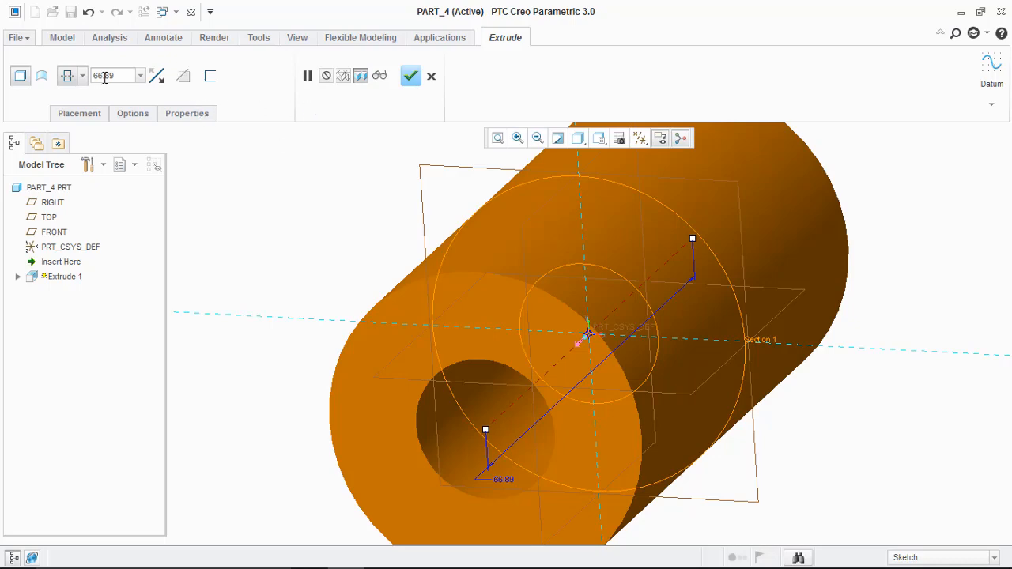
{"action": "left_click", "coordinate": [394, 553]}
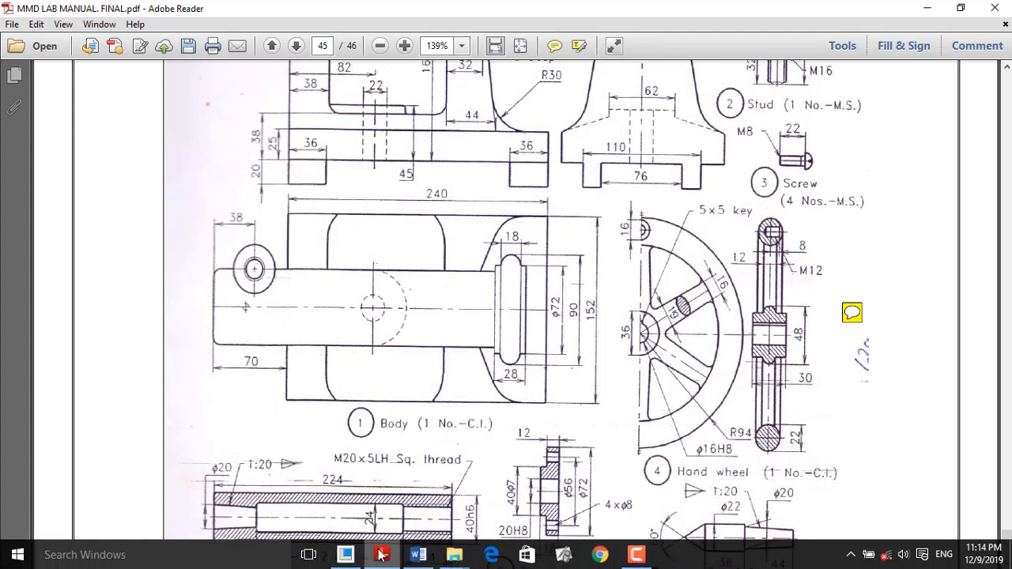
{"action": "left_click", "coordinate": [344, 553]}
{"action": "double_click", "coordinate": [117, 75]}
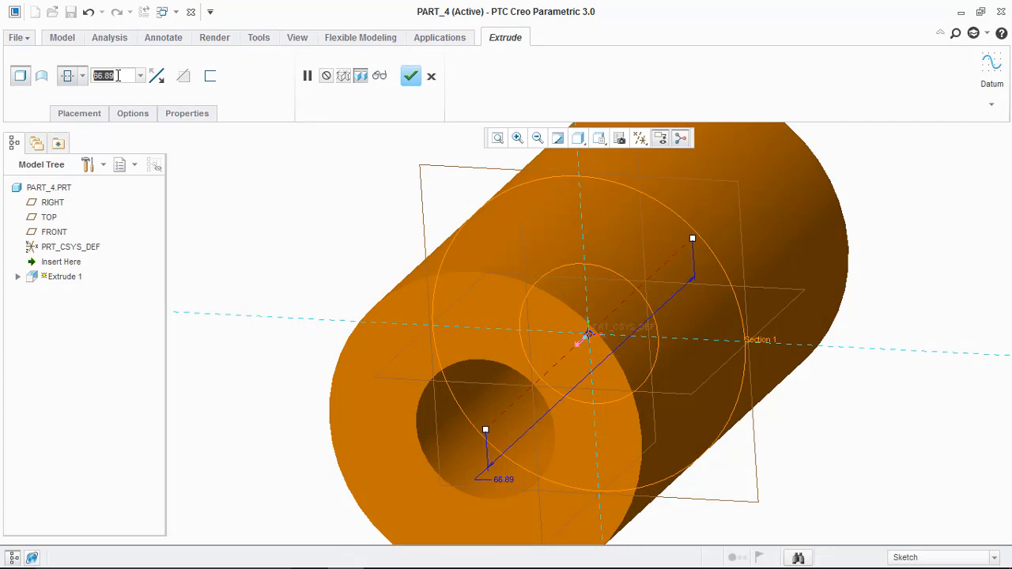
{"action": "type", "text": "30"}
{"action": "key", "text": "Return"}
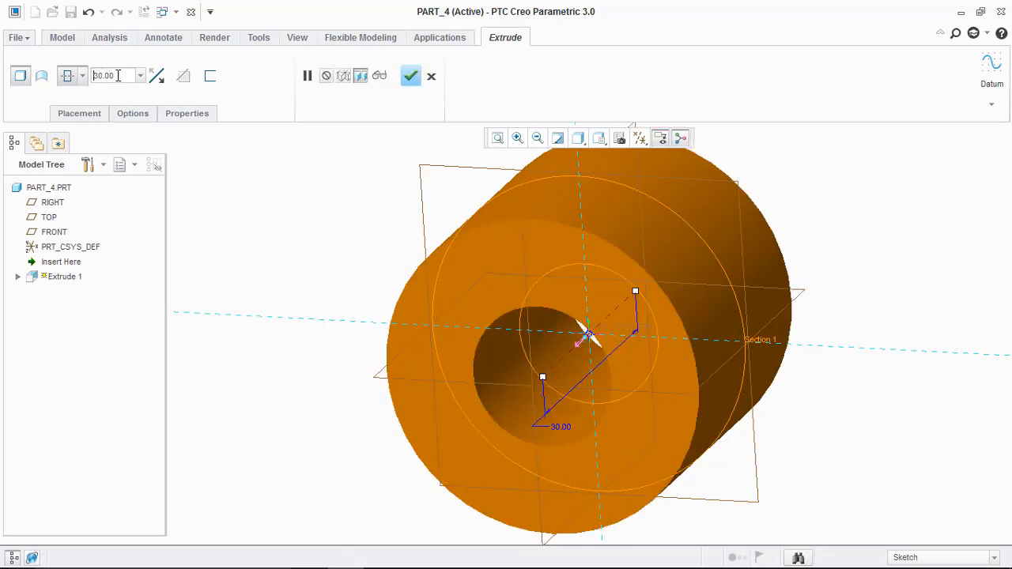
{"action": "left_click", "coordinate": [411, 76]}
{"action": "middle_click_drag", "start_coordinate": [434, 228], "coordinate": [511, 239]}
Check the hand wheel drawing in Adobe Reader, return to Creo Parametric and start an Extrude sketch on the FRONT plane in 2D orientation
{"action": "mouse_move", "coordinate": [319, 554]}
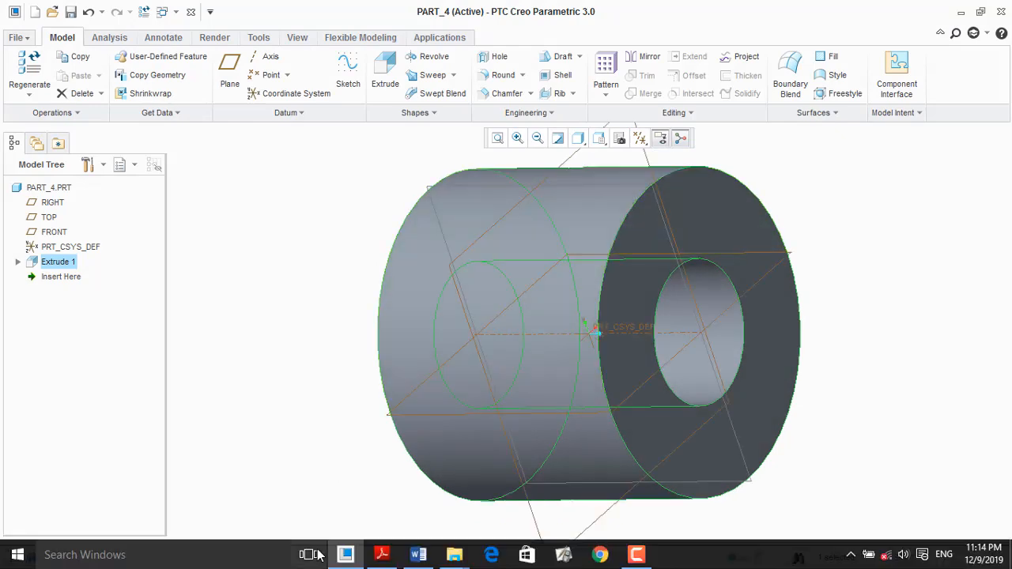
{"action": "left_click", "coordinate": [379, 555]}
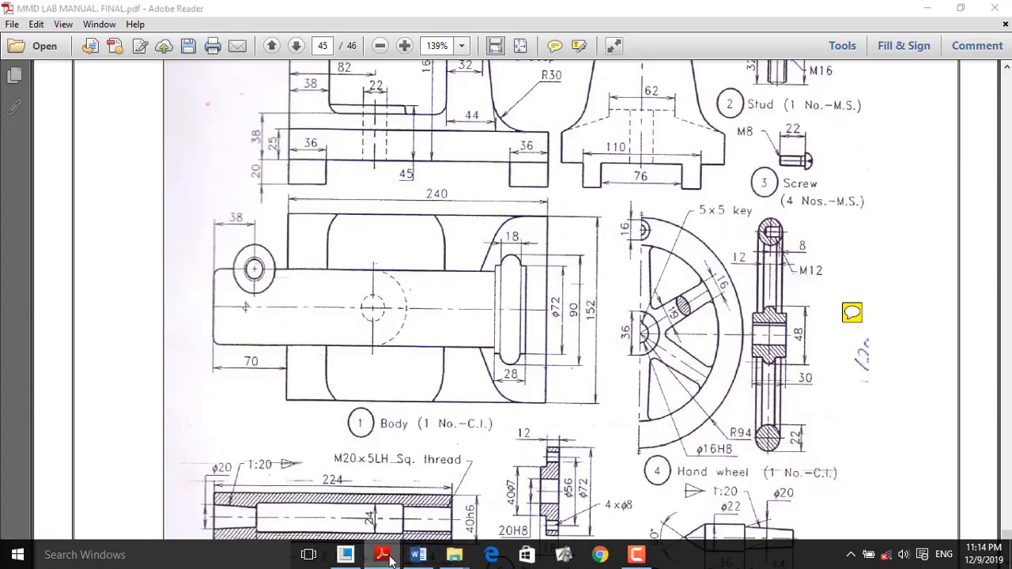
{"action": "left_click", "coordinate": [415, 552]}
{"action": "left_click", "coordinate": [54, 231]}
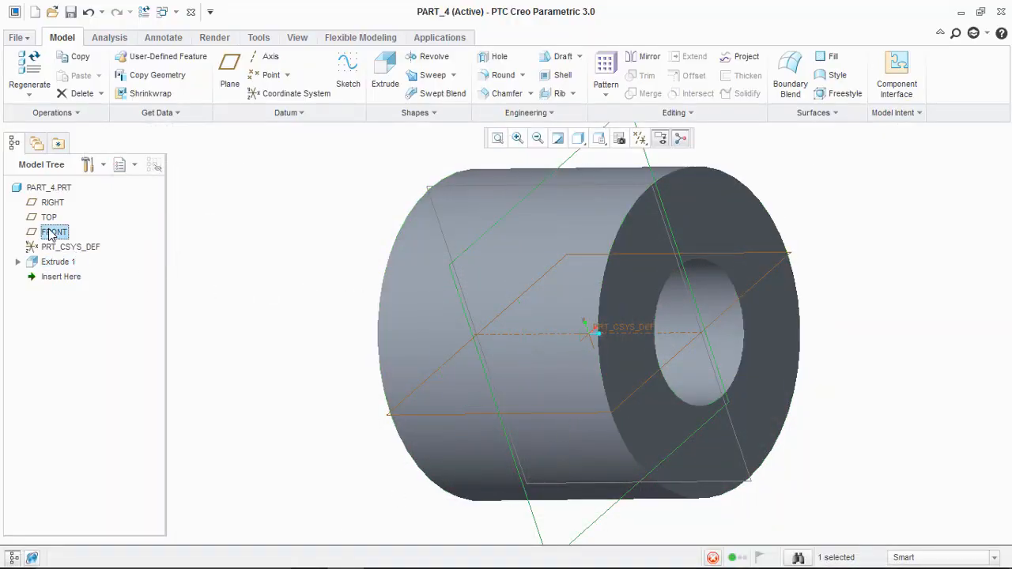
{"action": "left_click", "coordinate": [387, 79]}
{"action": "left_click", "coordinate": [640, 141]}
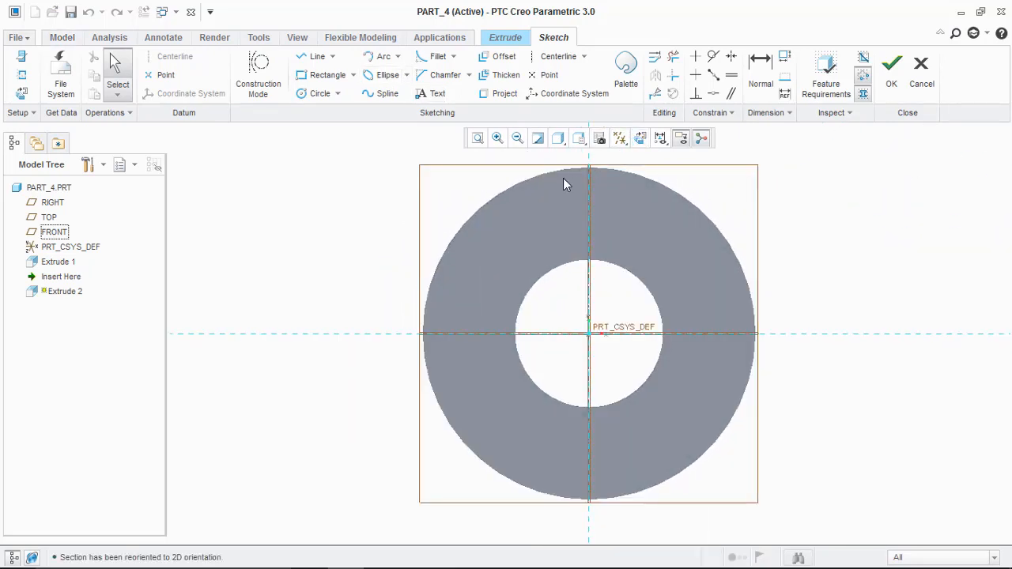
{"action": "middle_click_drag", "start_coordinate": [561, 181], "coordinate": [548, 211], "text": "shift"}
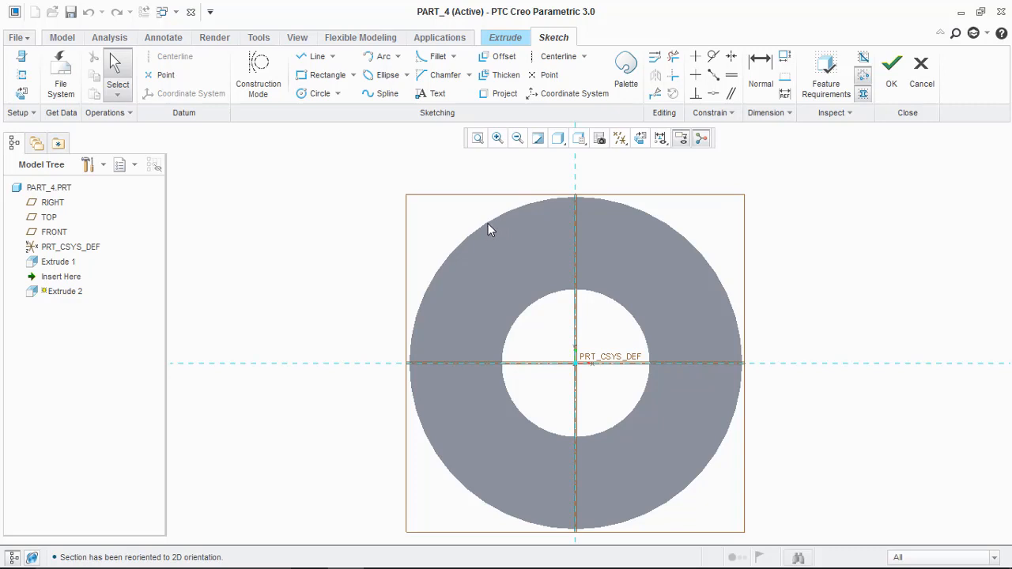
Add the hub's outer cylindrical surface as a sketch reference and draw an origin-centred circle matching its radius
{"action": "left_click", "coordinate": [22, 74]}
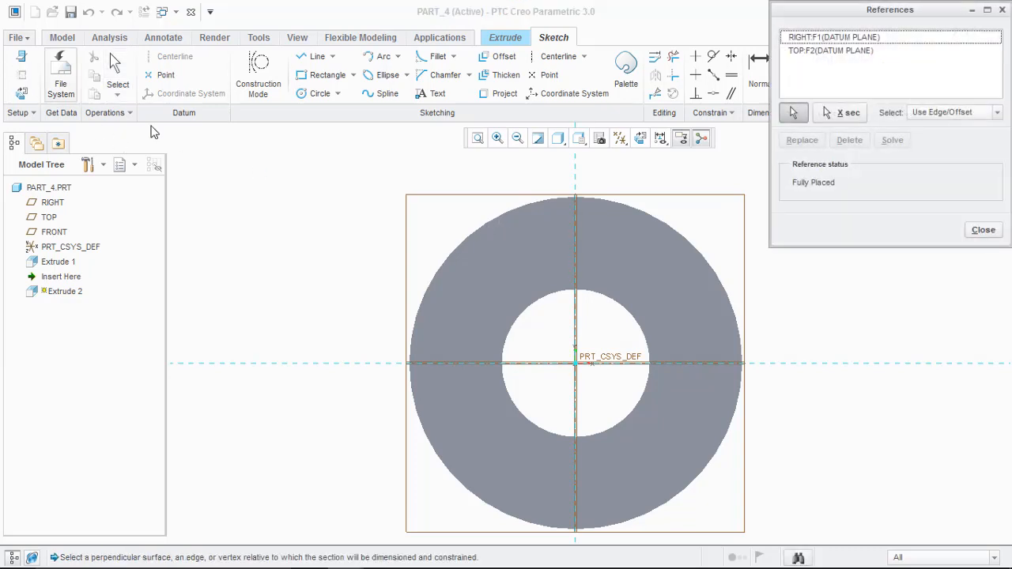
{"action": "left_click", "coordinate": [482, 228]}
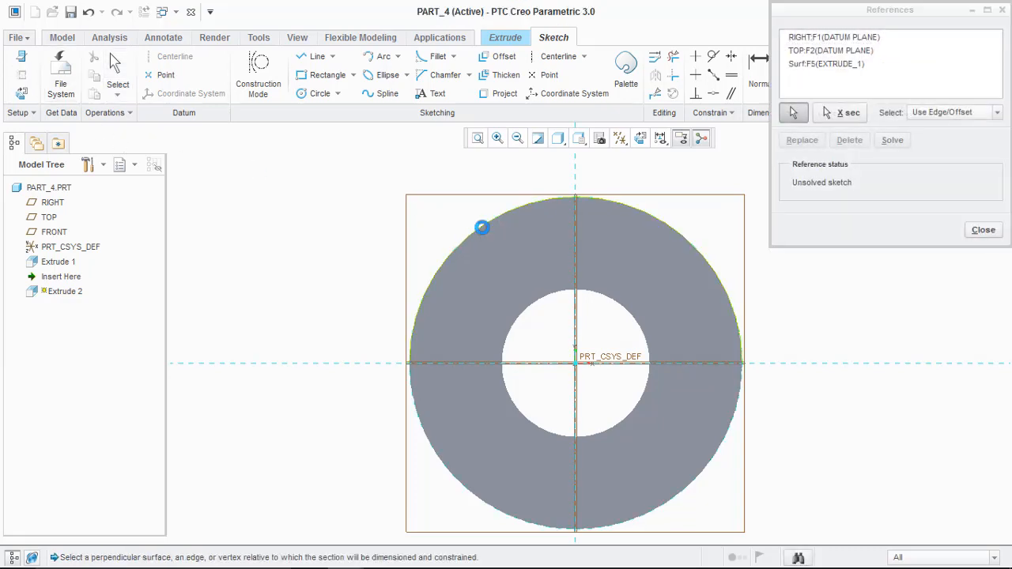
{"action": "left_click", "coordinate": [983, 230]}
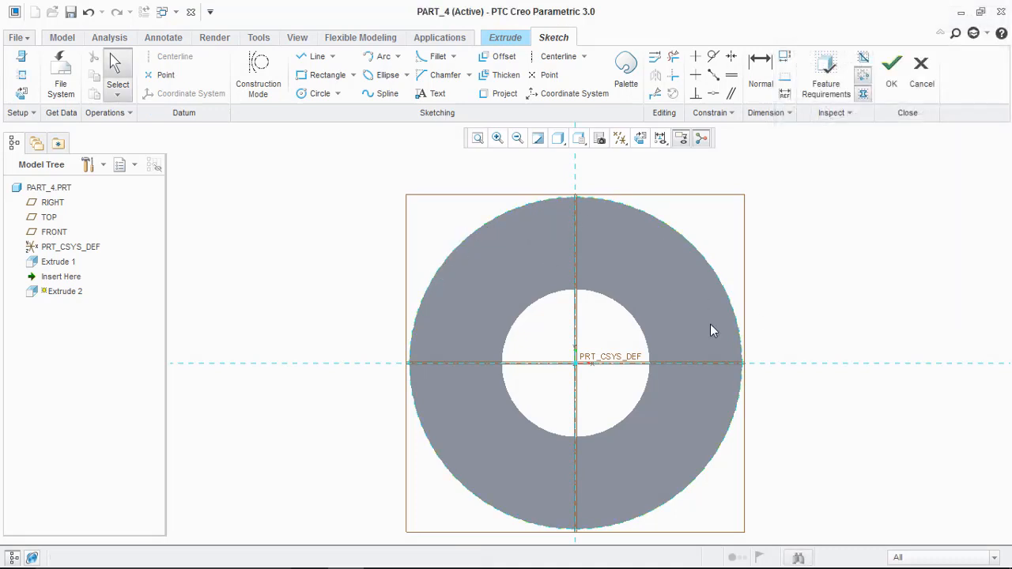
{"action": "left_click", "coordinate": [316, 96]}
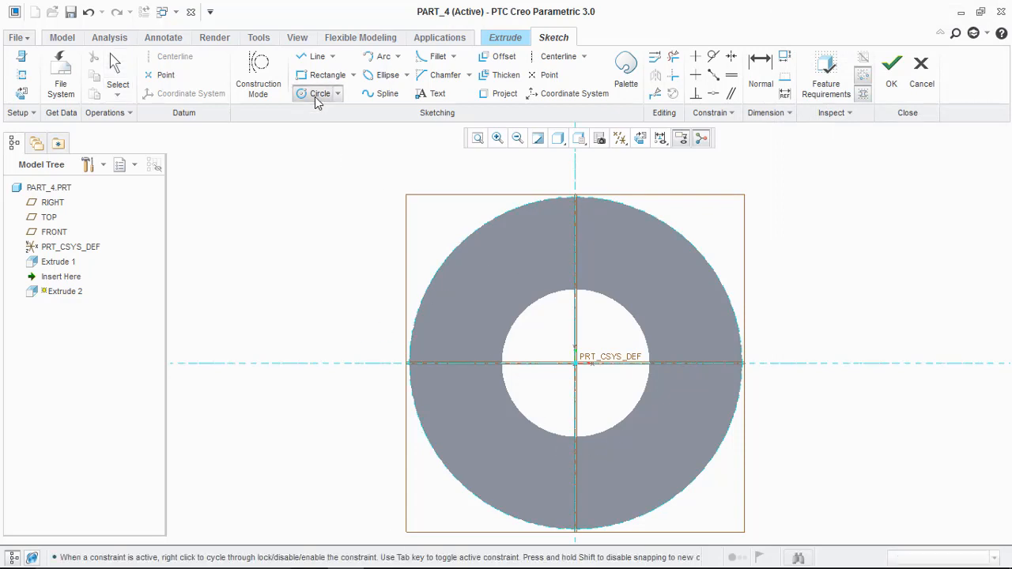
{"action": "left_click", "coordinate": [575, 364]}
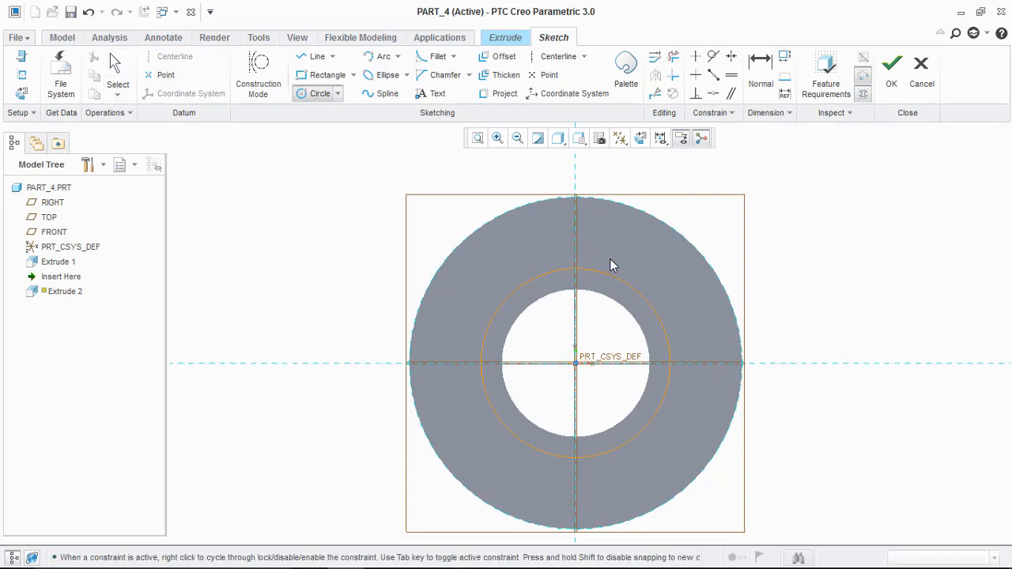
{"action": "left_click", "coordinate": [664, 221]}
{"action": "middle_click", "coordinate": [842, 213]}
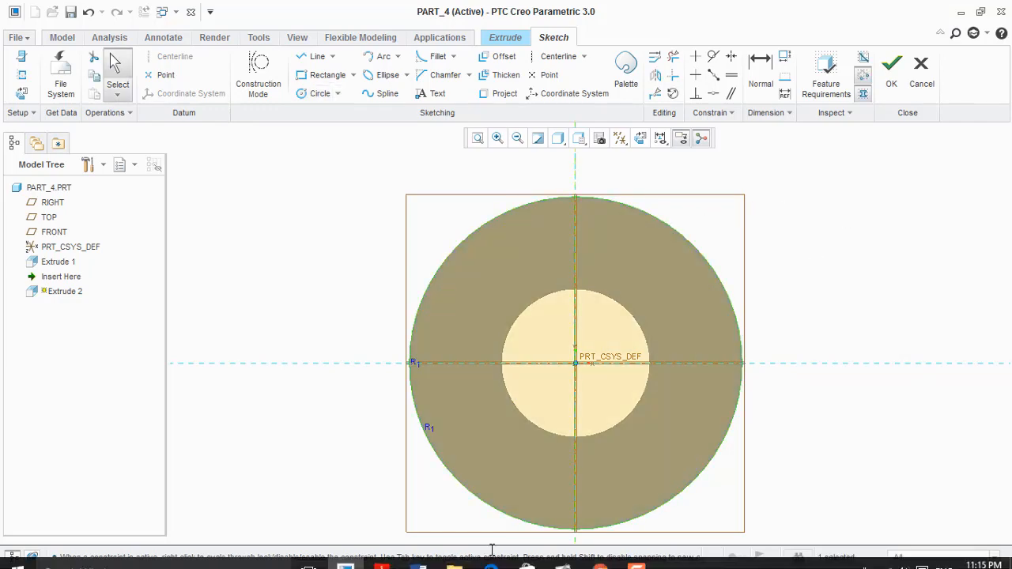
Check the collar size in the Adobe Reader drawing, and add a concentric circle at the origin with a diameter of 48 mm
{"action": "left_click", "coordinate": [382, 554]}
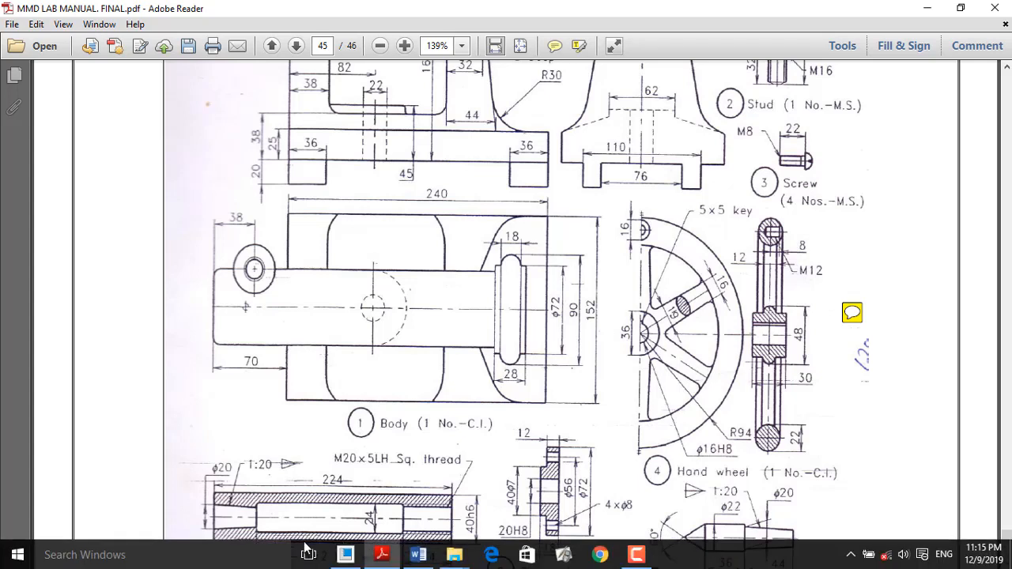
{"action": "left_click", "coordinate": [345, 553]}
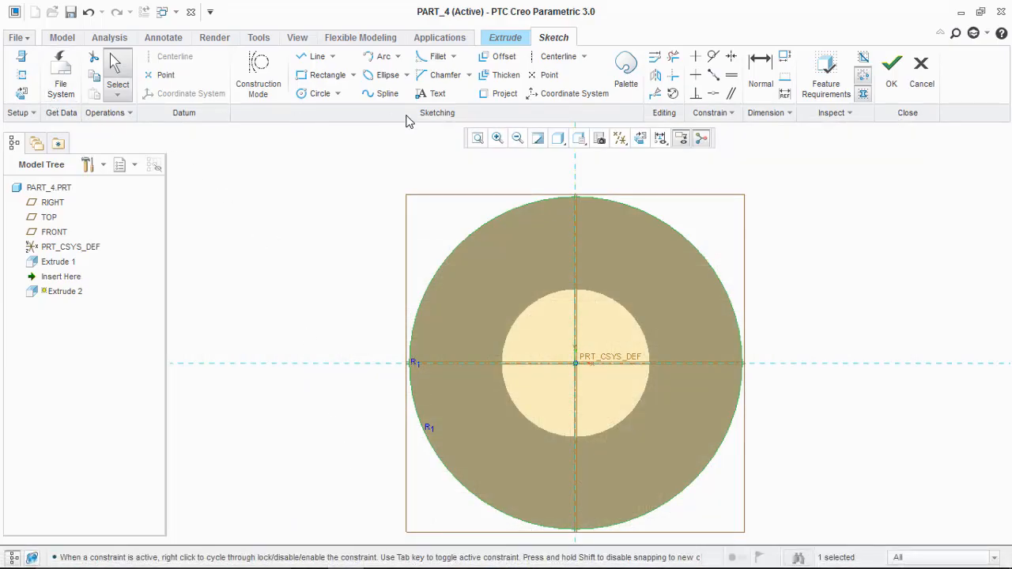
{"action": "left_click", "coordinate": [309, 95]}
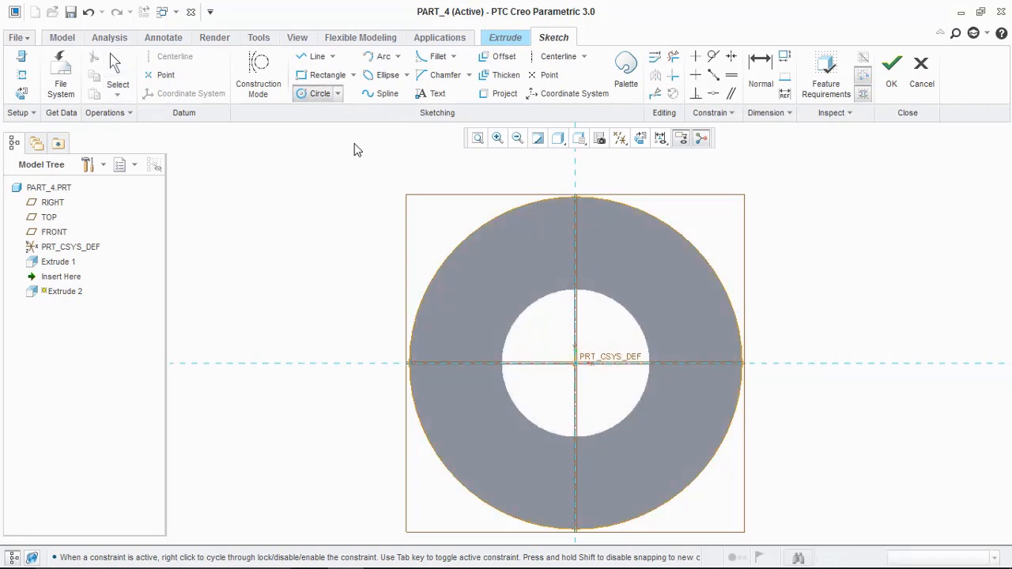
{"action": "left_click", "coordinate": [576, 364]}
{"action": "left_click", "coordinate": [616, 330]}
{"action": "middle_click", "coordinate": [630, 295]}
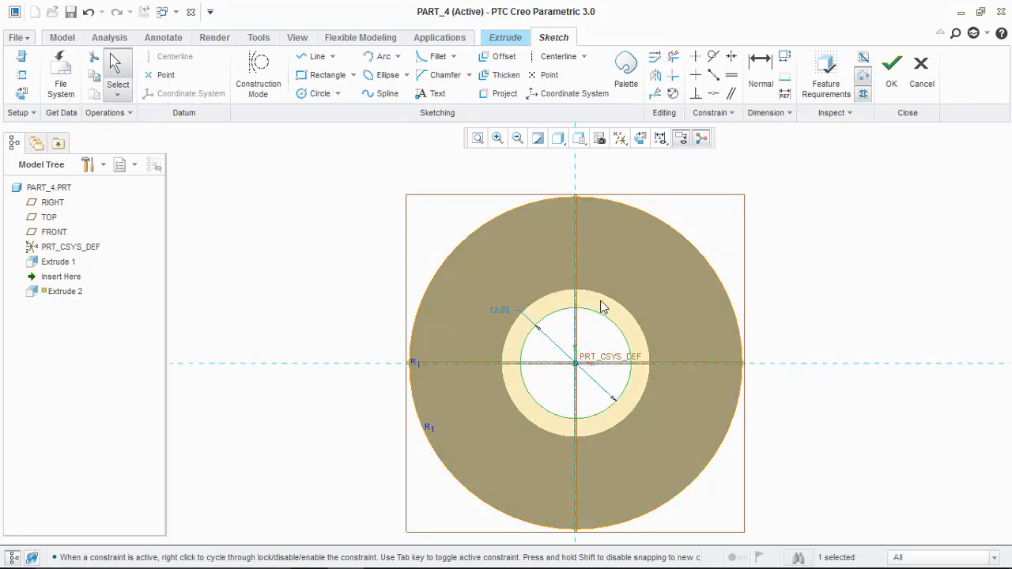
{"action": "double_click", "coordinate": [504, 312]}
{"action": "type", "text": "48.0"}
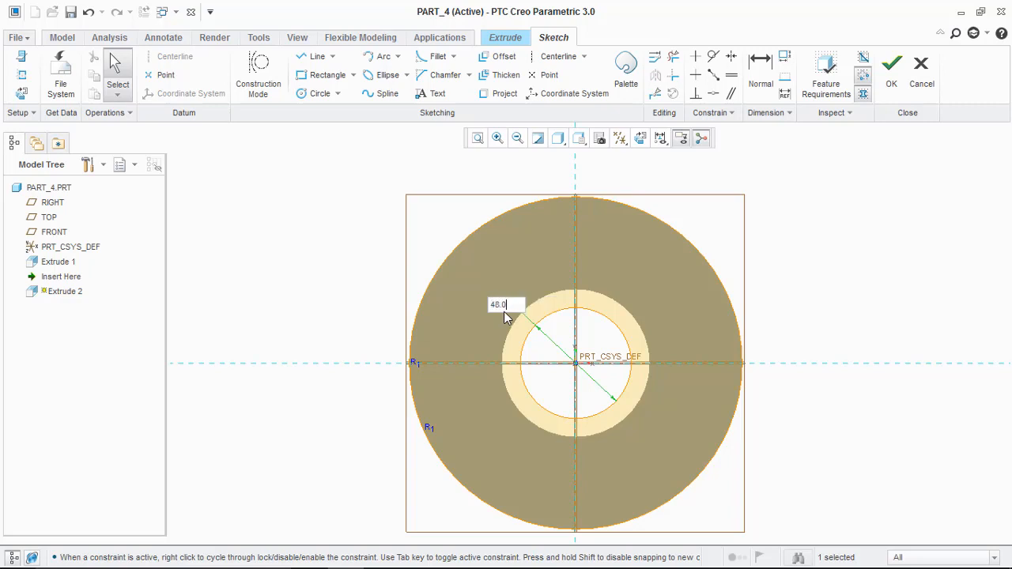
{"action": "key", "text": "Return"}
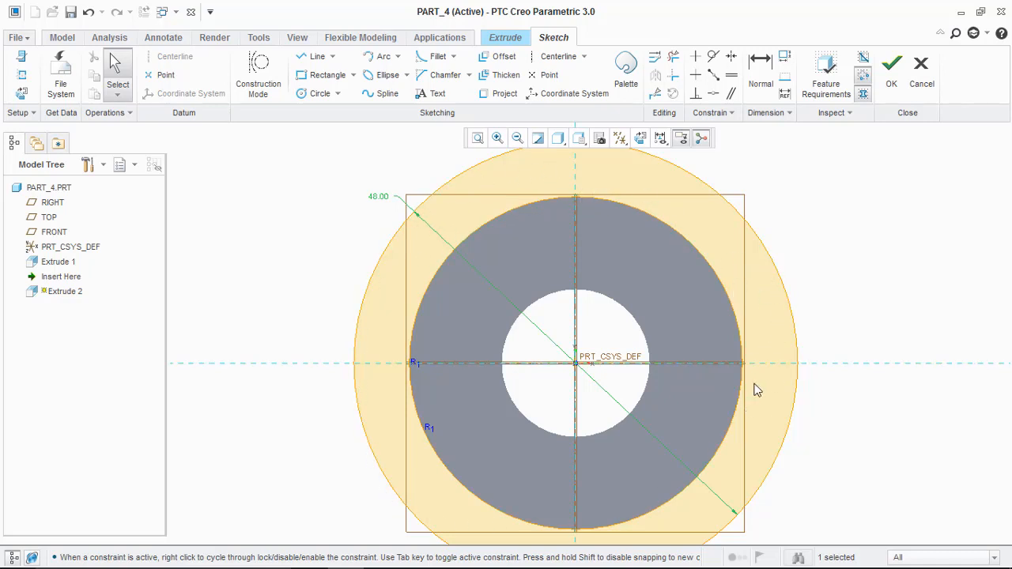
Finish the sketch and extrude the collar symmetrically about the FRONT plane to 12 mm, as given in the PDF drawing
{"action": "left_click", "coordinate": [885, 83]}
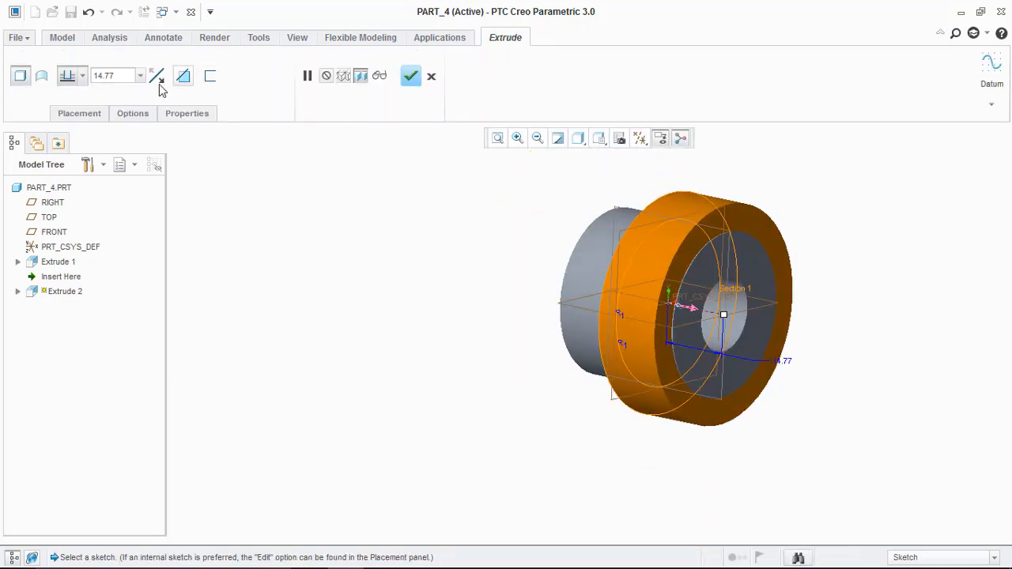
{"action": "left_click", "coordinate": [83, 76]}
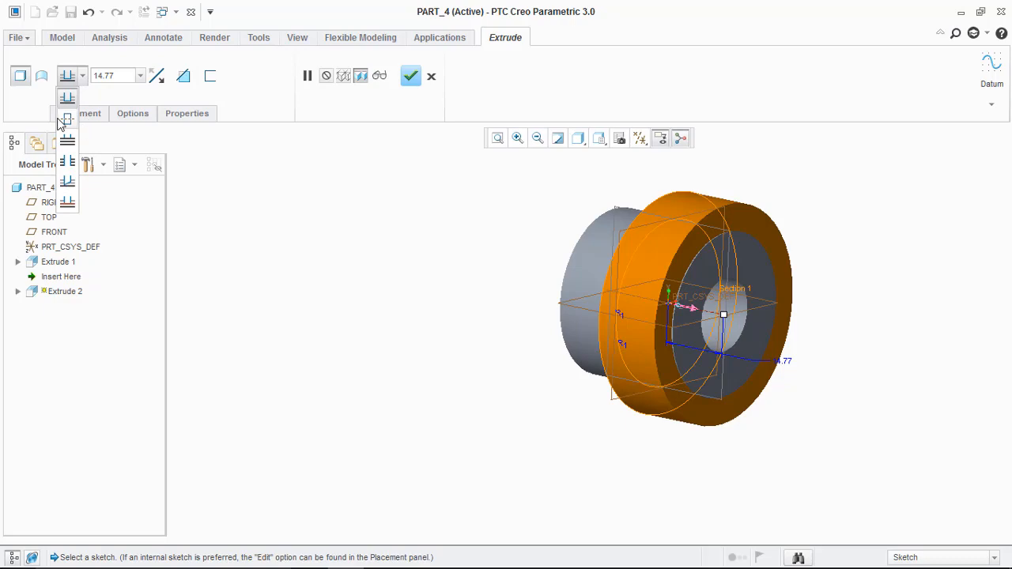
{"action": "left_click", "coordinate": [68, 120]}
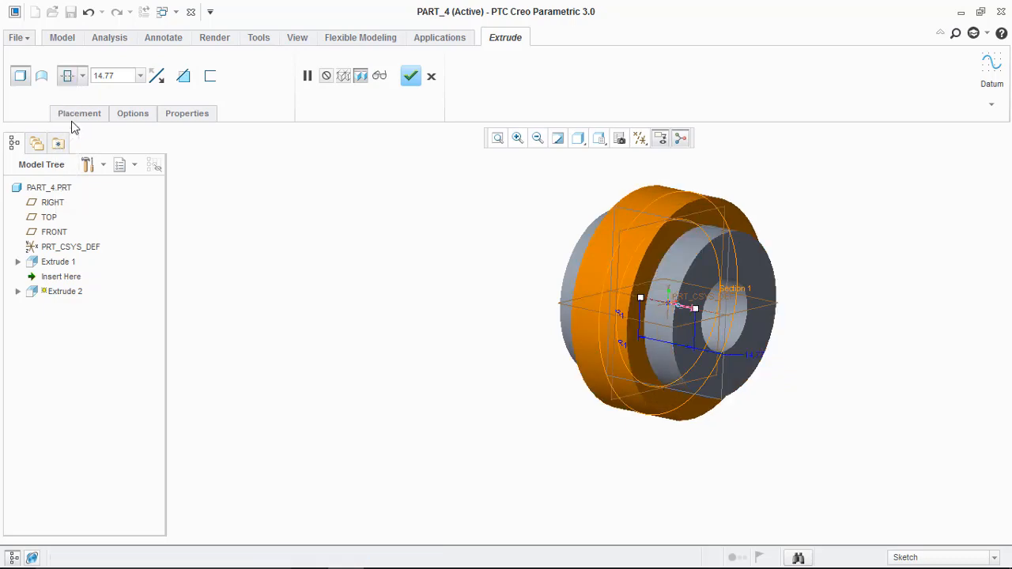
{"action": "left_click", "coordinate": [383, 556]}
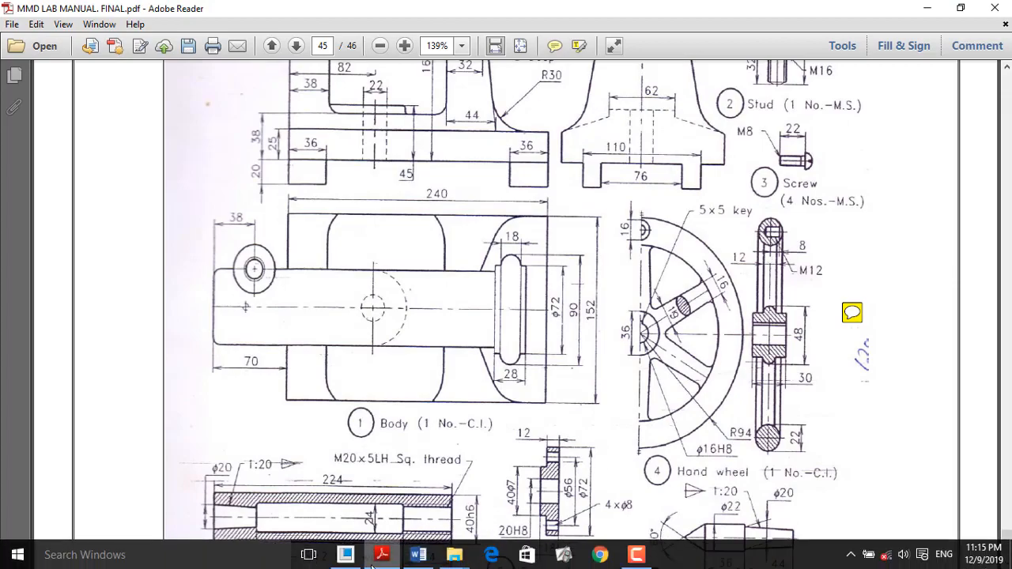
{"action": "left_click", "coordinate": [345, 560]}
{"action": "double_click", "coordinate": [112, 76]}
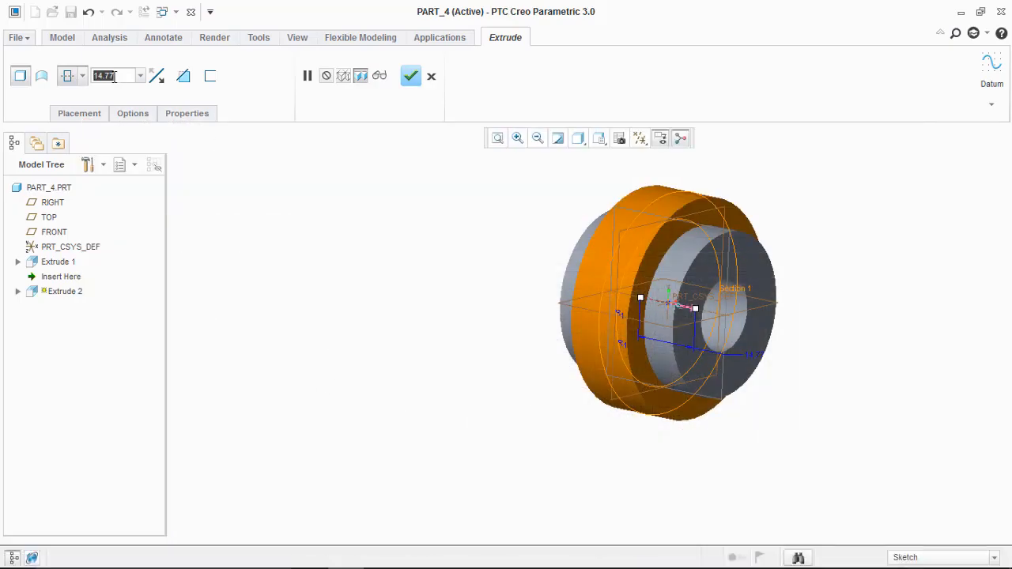
{"action": "type", "text": "12.0"}
{"action": "key", "text": "Return"}
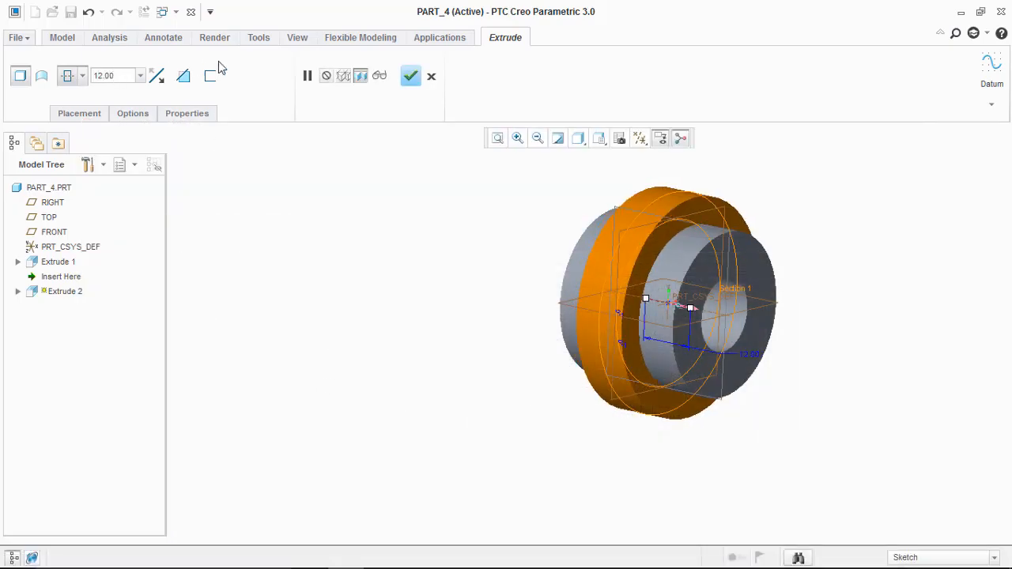
{"action": "left_click", "coordinate": [410, 76]}
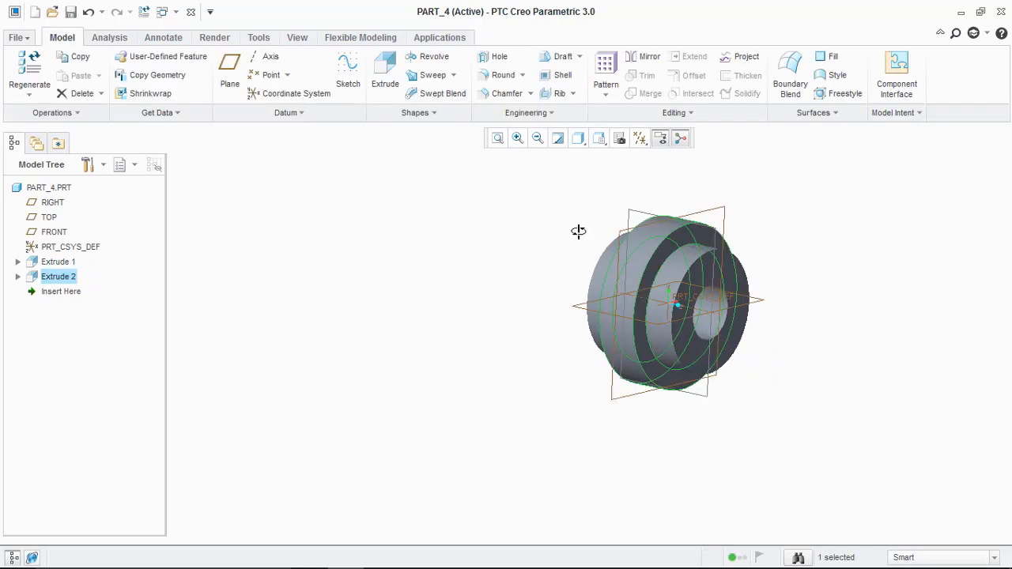
{"action": "middle_click_drag", "start_coordinate": [578, 230], "coordinate": [575, 261]}
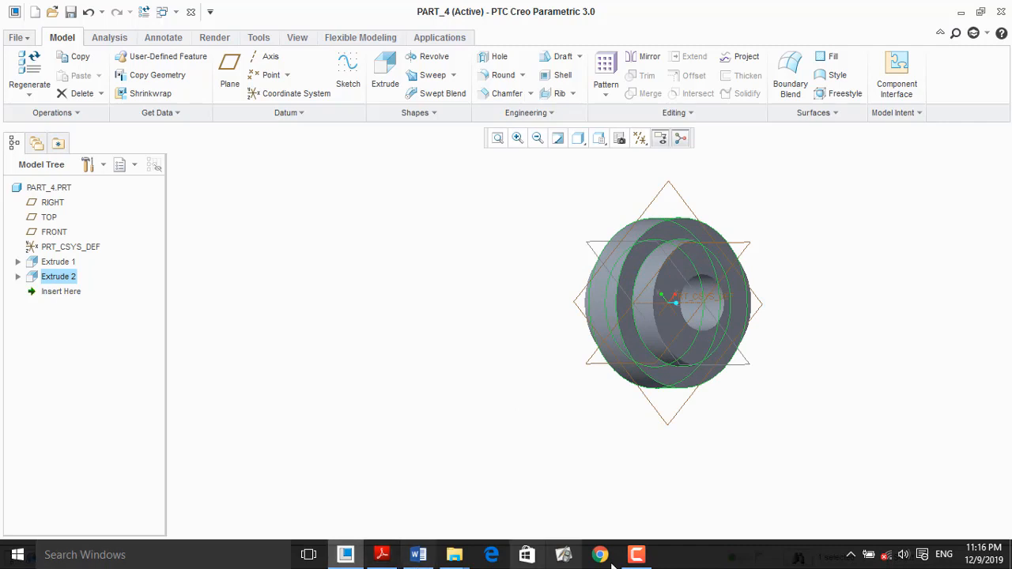
{"action": "left_click", "coordinate": [637, 555]}
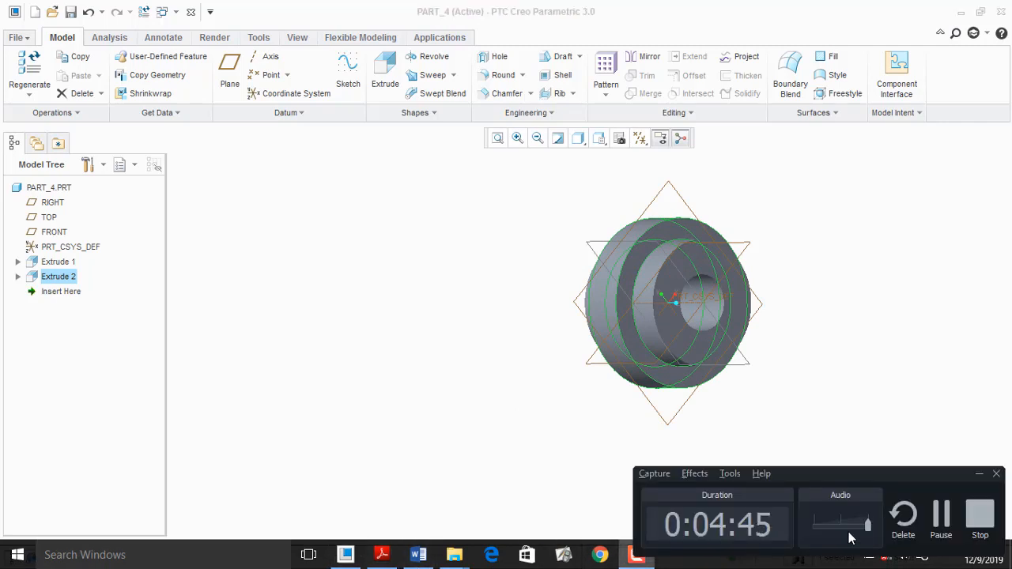
{"action": "left_click", "coordinate": [939, 518]}
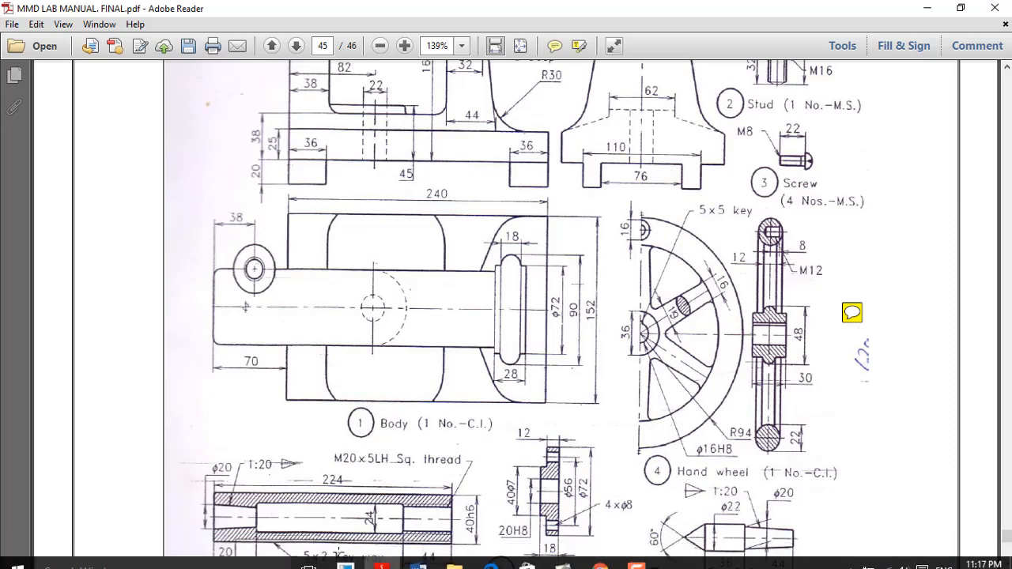
Switch from the PDF drawing back to Creo Parametric and start a Revolve sketch on the RIGHT plane in 2D orientation
{"action": "left_click", "coordinate": [346, 556]}
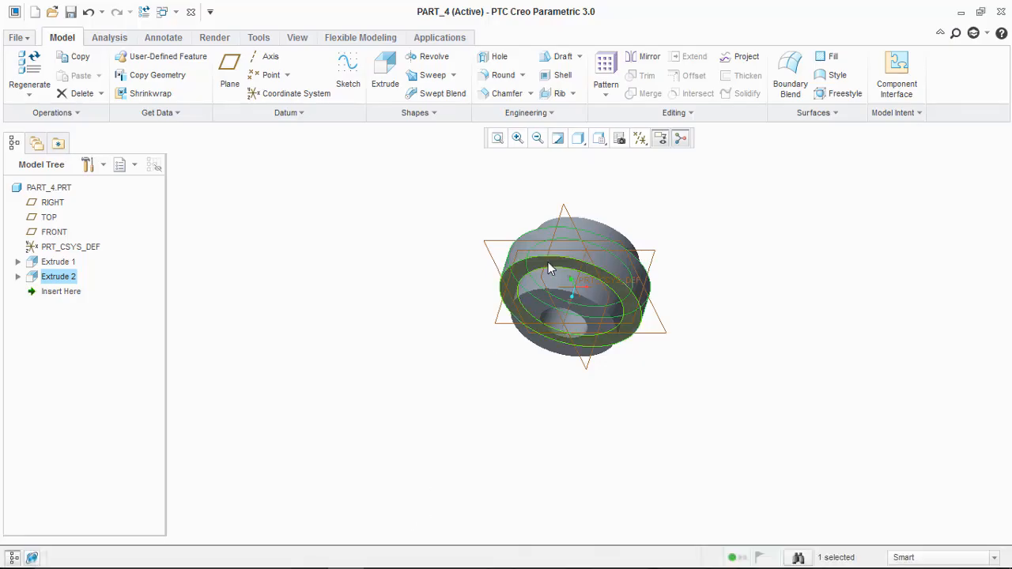
{"action": "left_click", "coordinate": [52, 203]}
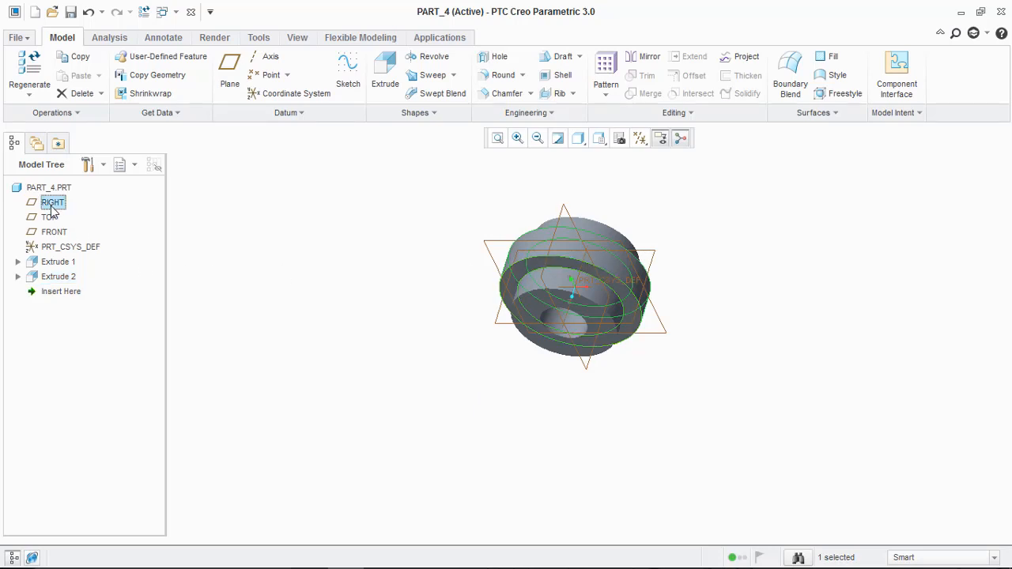
{"action": "left_click", "coordinate": [433, 62]}
{"action": "left_click", "coordinate": [641, 139]}
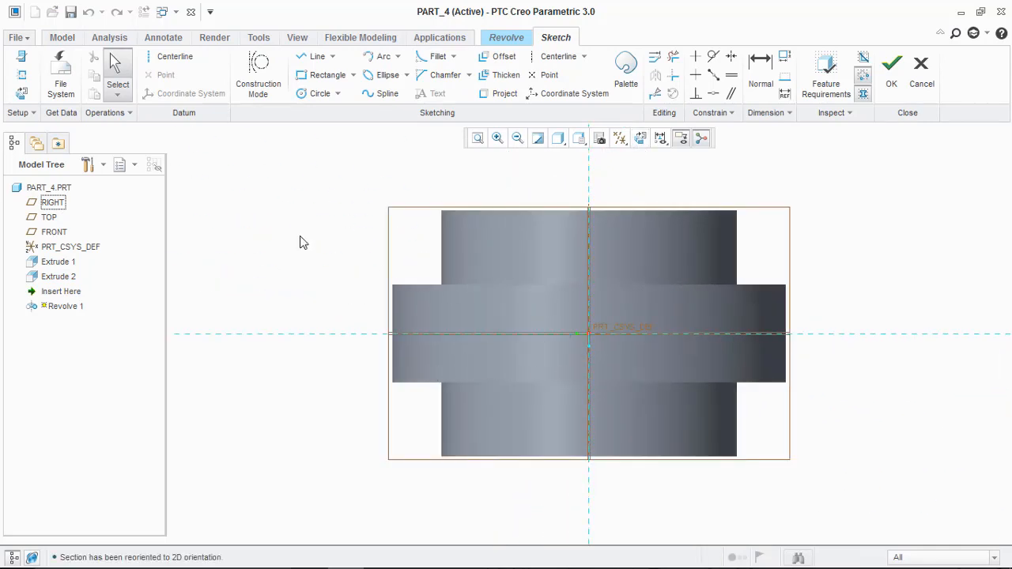
Add the hub's central axis A_1 as a sketch reference for the revolve section
{"action": "left_click", "coordinate": [22, 74]}
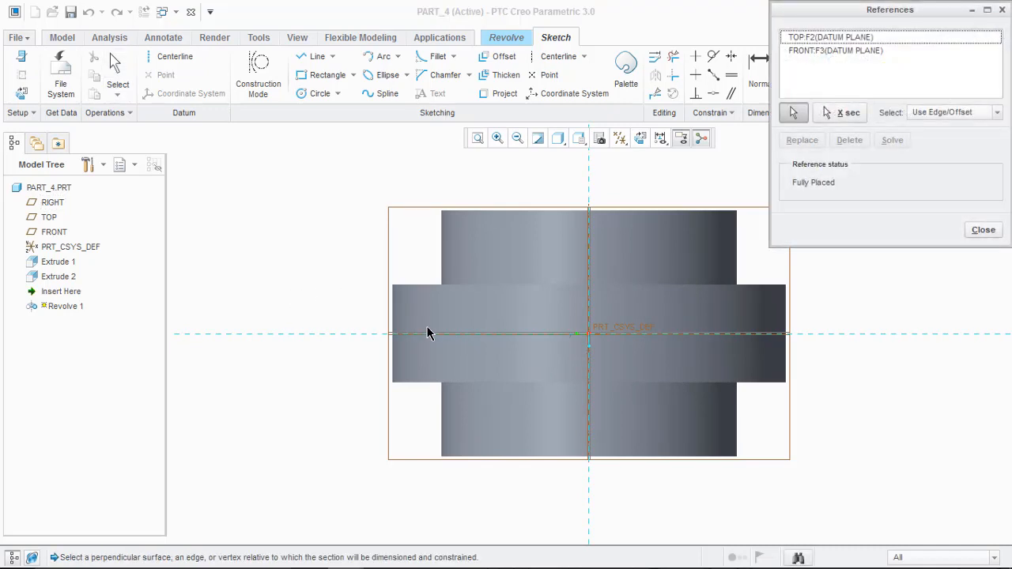
{"action": "left_click", "coordinate": [438, 337]}
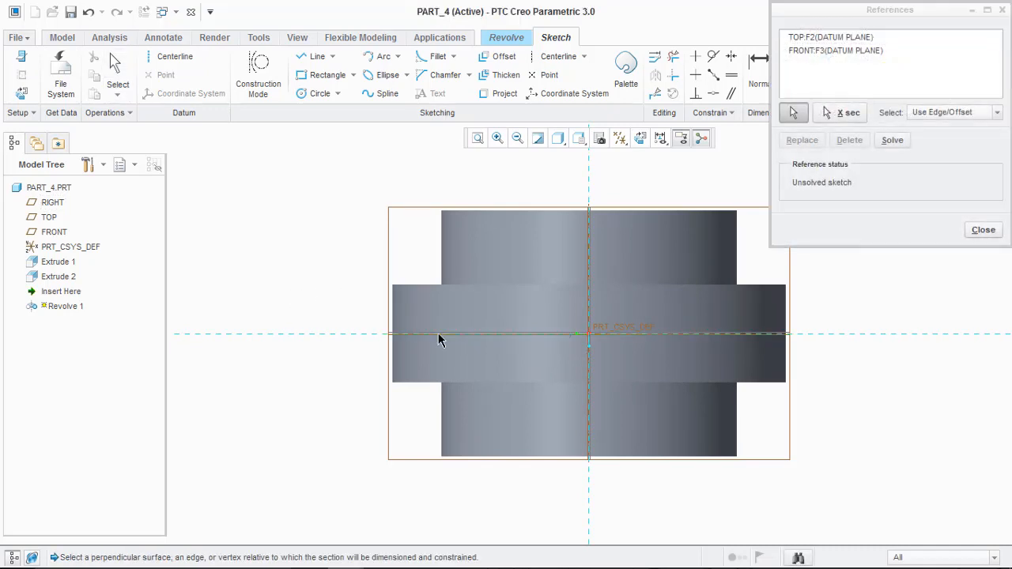
{"action": "left_click", "coordinate": [595, 308]}
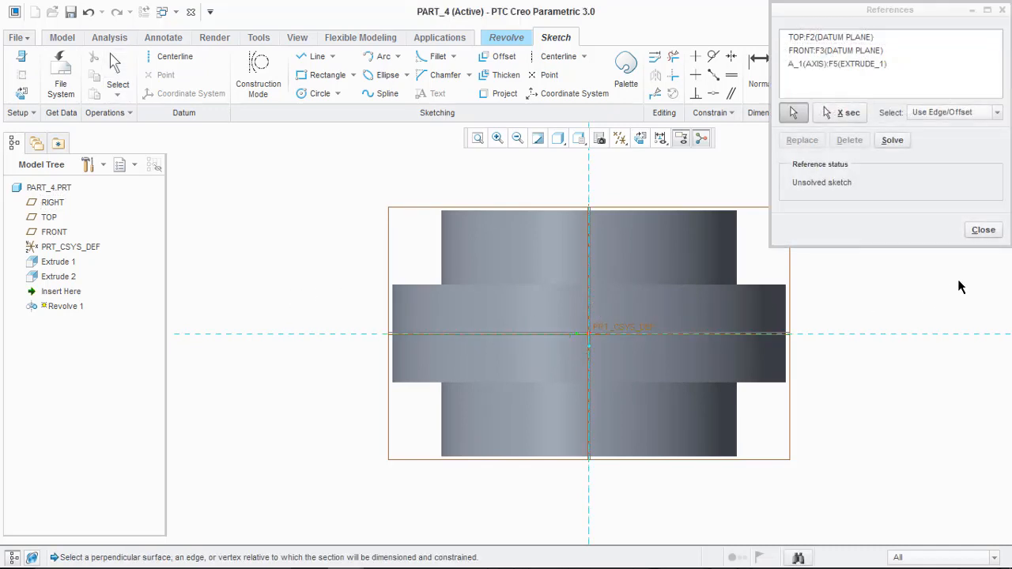
{"action": "left_click", "coordinate": [982, 230]}
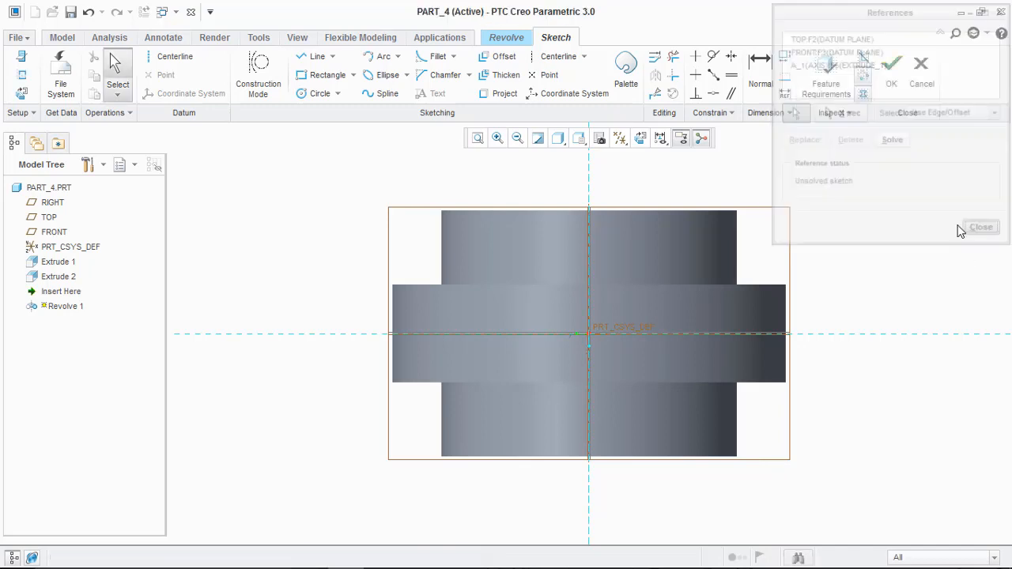
Sketch a circle centred on the horizontal reference, clear of the hub, and set its diameter to 22 mm
{"action": "left_click", "coordinate": [302, 94]}
{"action": "left_click", "coordinate": [213, 332]}
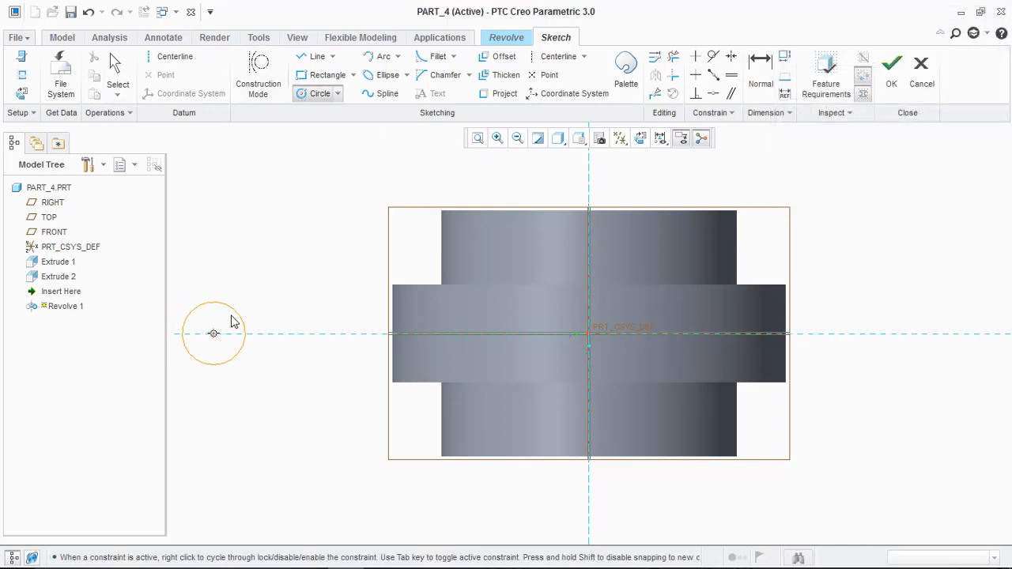
{"action": "left_click", "coordinate": [225, 311]}
{"action": "middle_click", "coordinate": [237, 257]}
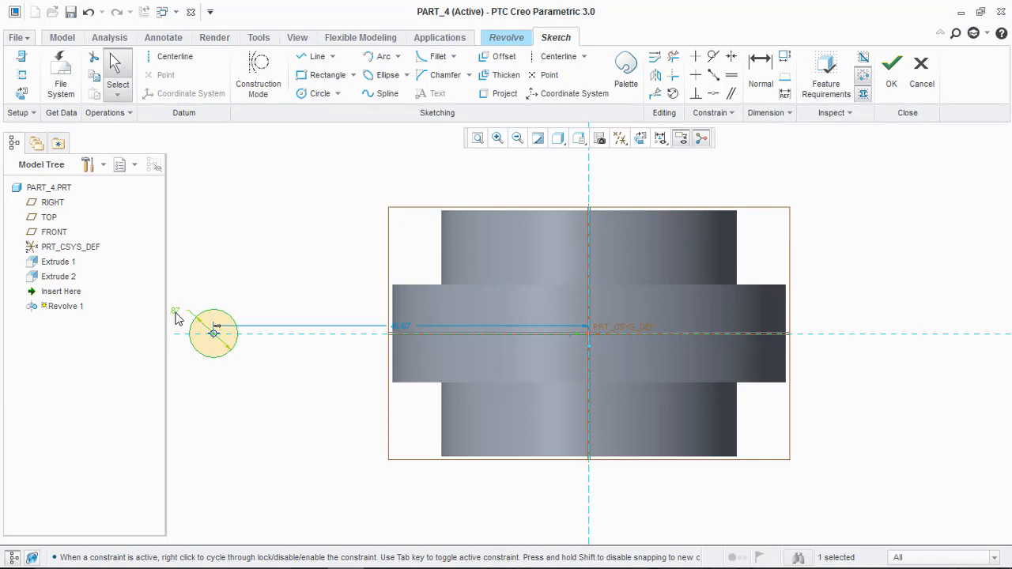
{"action": "left_click_drag", "start_coordinate": [176, 311], "coordinate": [212, 302]}
{"action": "double_click", "coordinate": [197, 302]}
{"action": "type", "text": "22"}
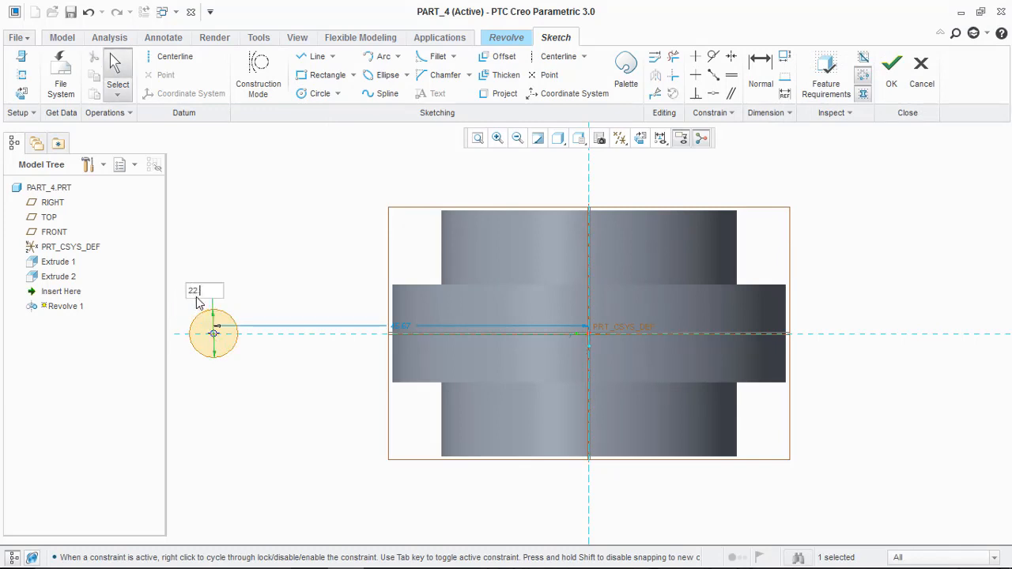
{"action": "key", "text": "Return"}
{"action": "scroll", "coordinate": [273, 316], "scroll_direction": "down", "scroll_amount": 3}
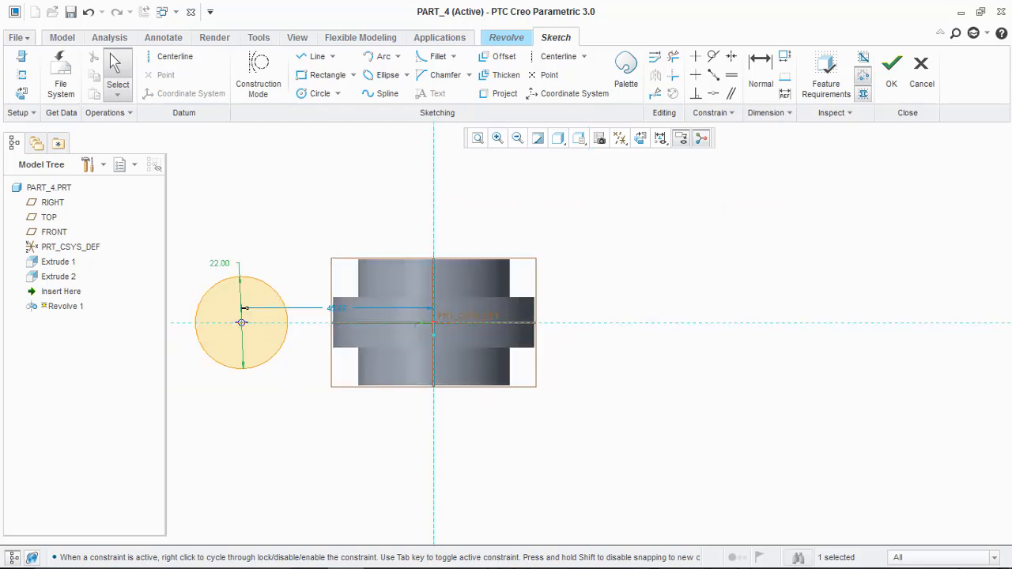
Check the rim size in the Adobe Reader drawing, and dimension the circle's outermost edge from the hub's vertical axis in Creo Parametric
{"action": "left_click", "coordinate": [381, 556]}
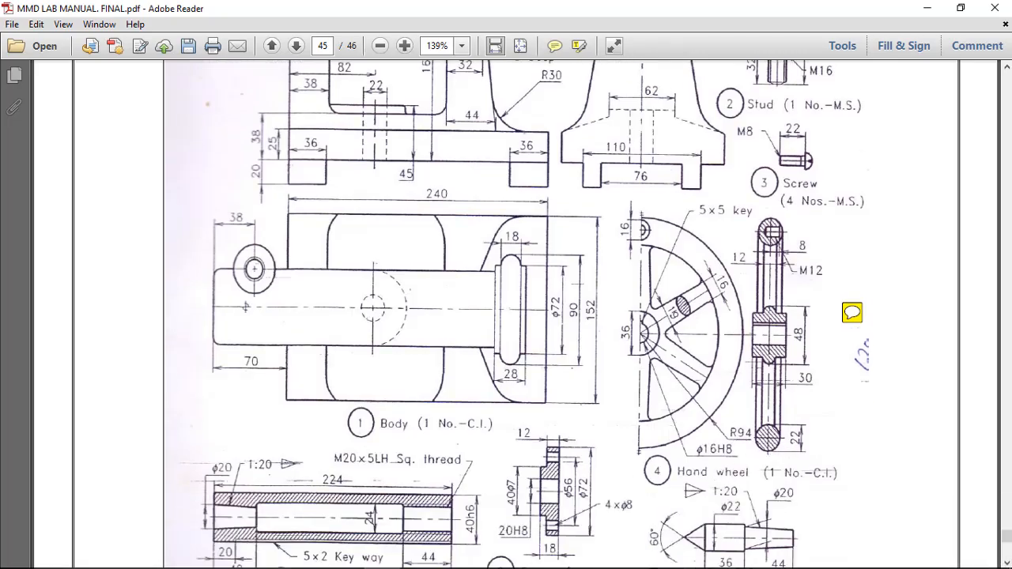
{"action": "left_click", "coordinate": [372, 556]}
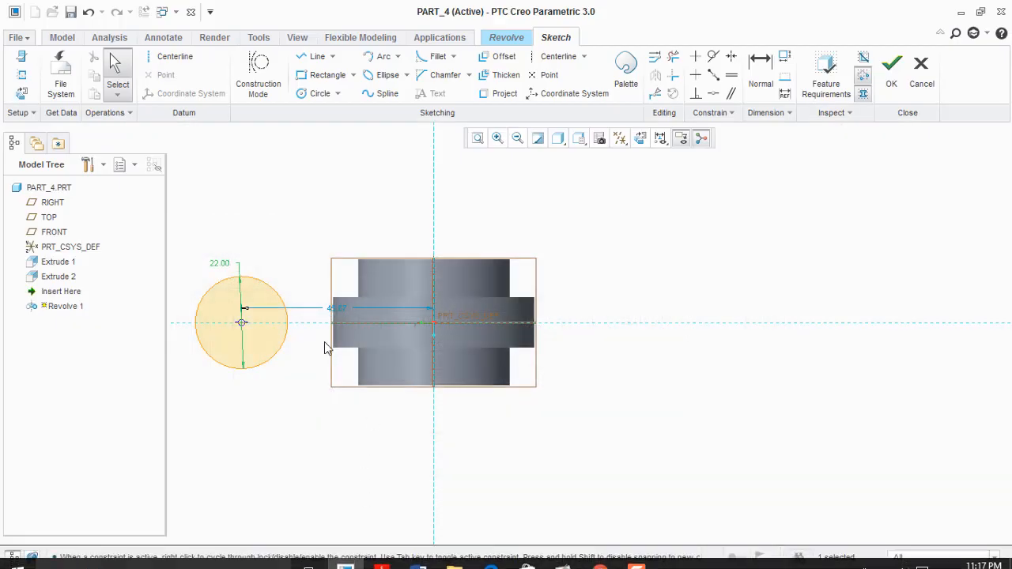
{"action": "scroll", "coordinate": [344, 306], "scroll_direction": "down", "scroll_amount": 2}
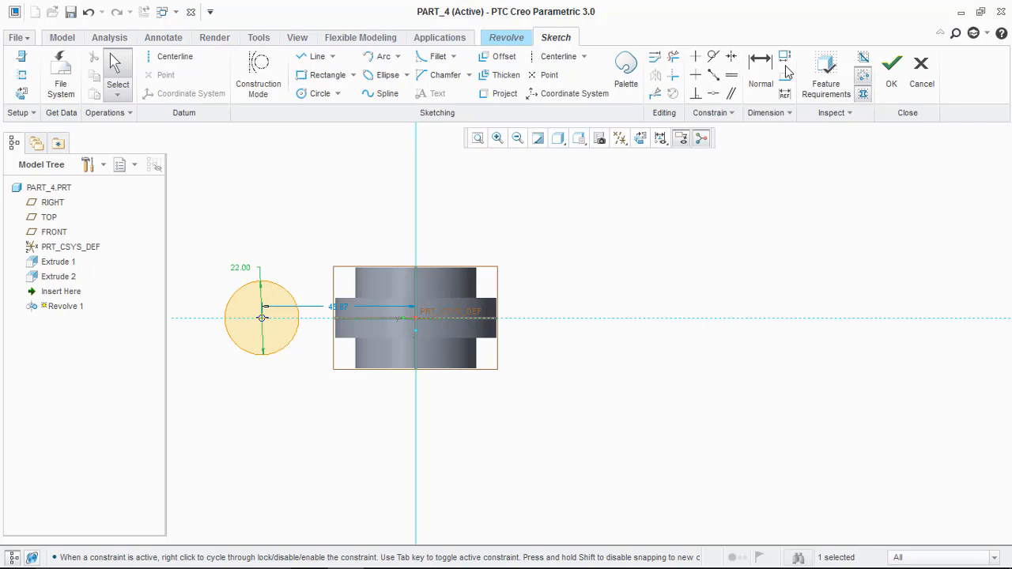
{"action": "left_click", "coordinate": [761, 71]}
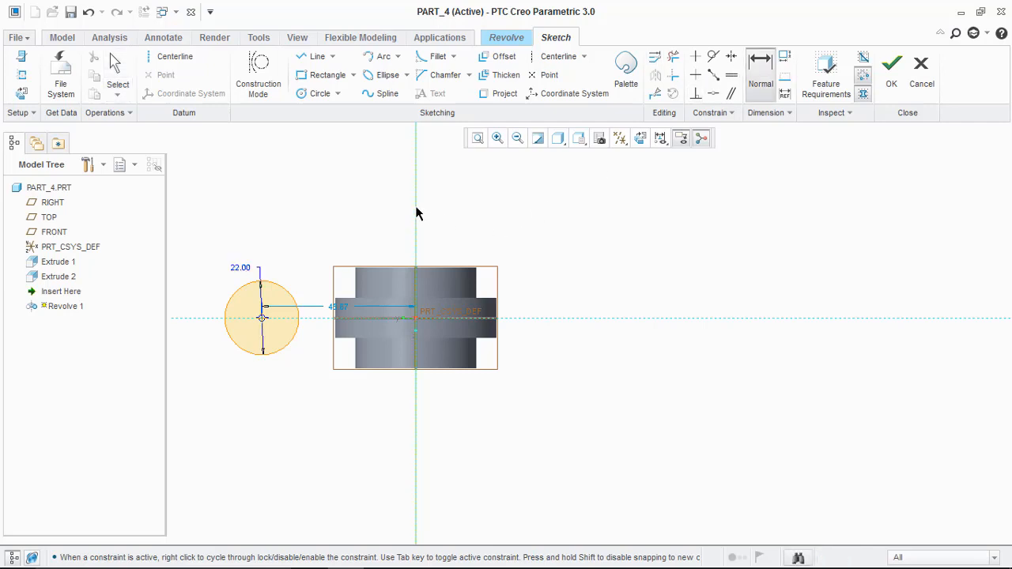
{"action": "scroll", "coordinate": [220, 333], "scroll_direction": "up", "scroll_amount": 4}
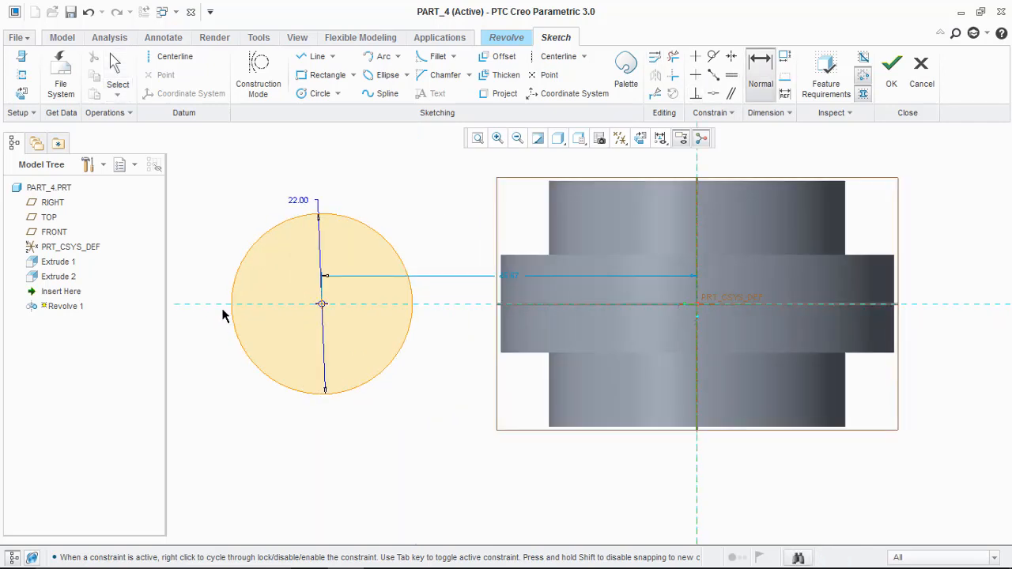
{"action": "left_click", "coordinate": [231, 304]}
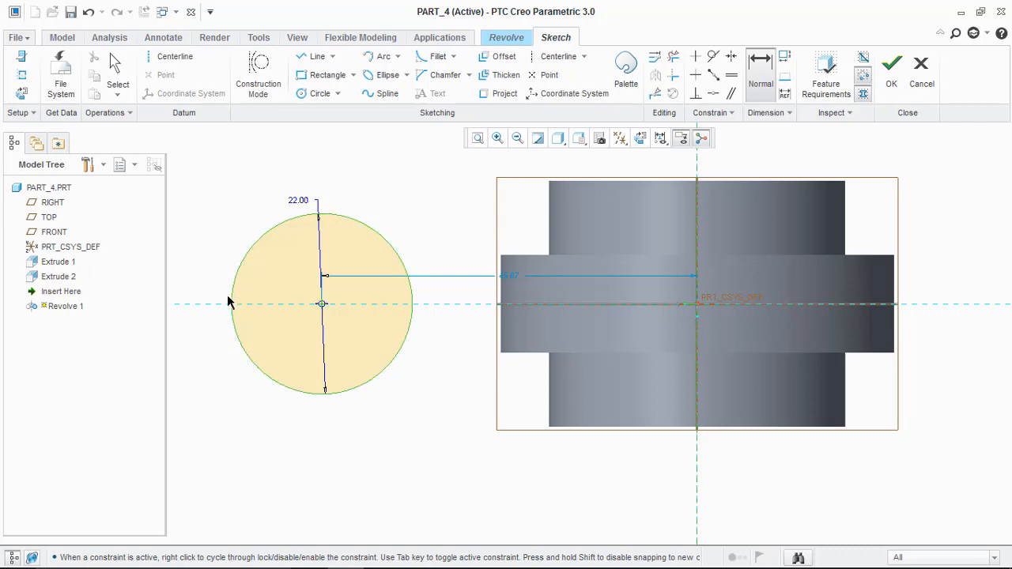
{"action": "middle_click", "coordinate": [215, 239]}
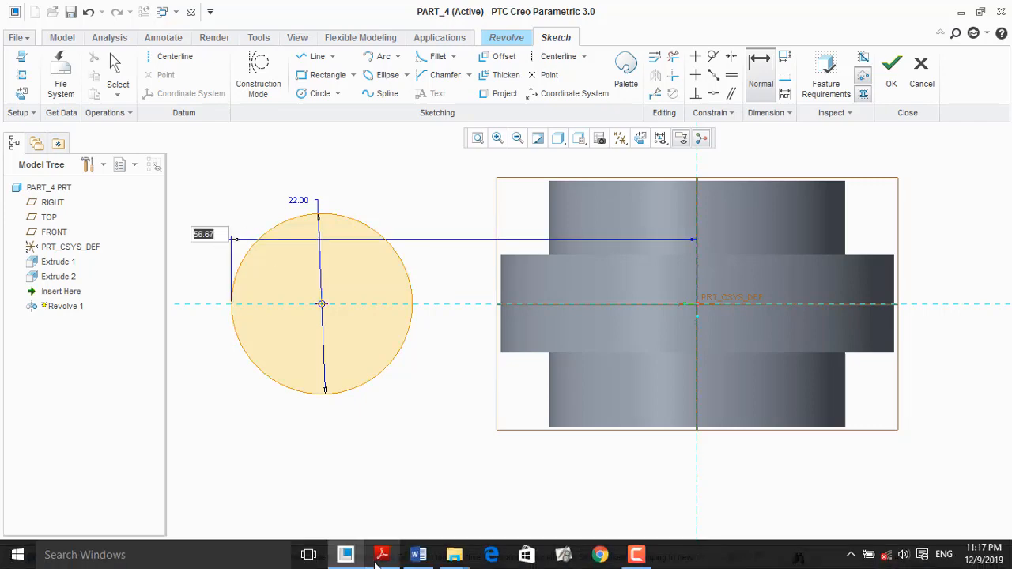
Look up the hand wheel's outer radius in the PDF drawing and set the distance from the axis to the circle's outer edge to 94 mm
{"action": "left_click", "coordinate": [381, 555]}
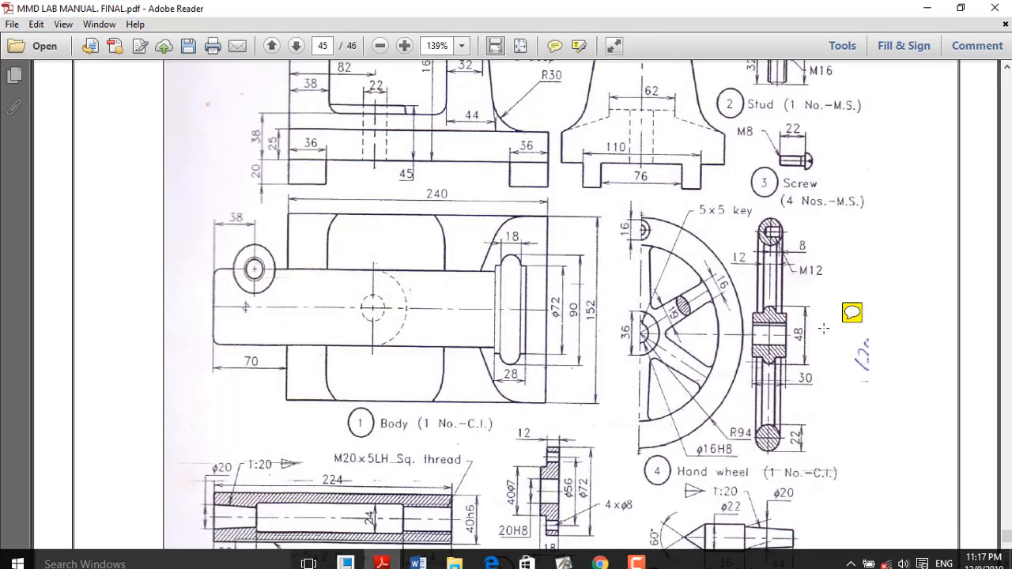
{"action": "left_click", "coordinate": [418, 557]}
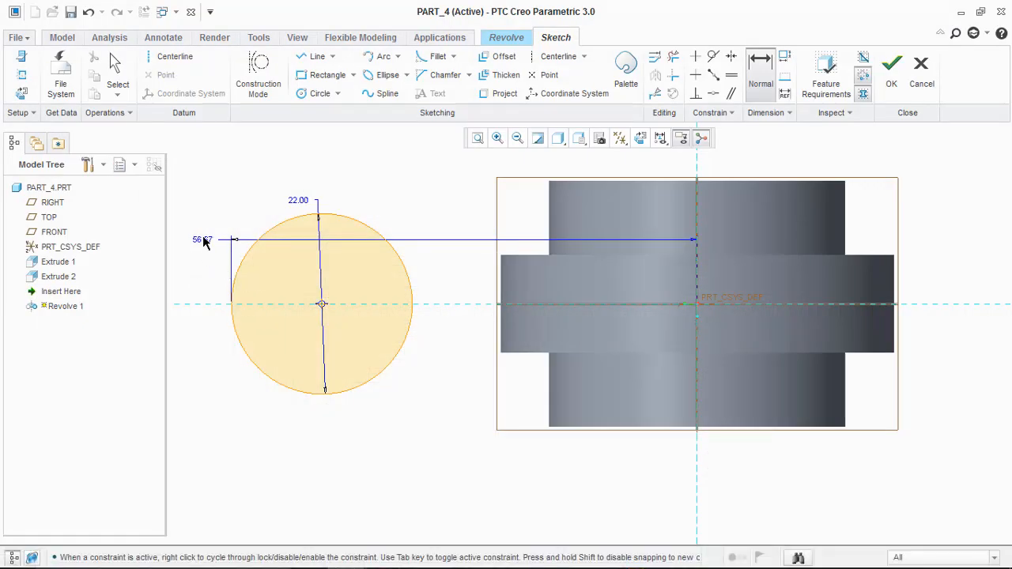
{"action": "double_click", "coordinate": [204, 238]}
{"action": "type", "text": "94"}
{"action": "key", "text": "Return"}
{"action": "scroll", "coordinate": [511, 297], "scroll_direction": "down", "scroll_amount": 4}
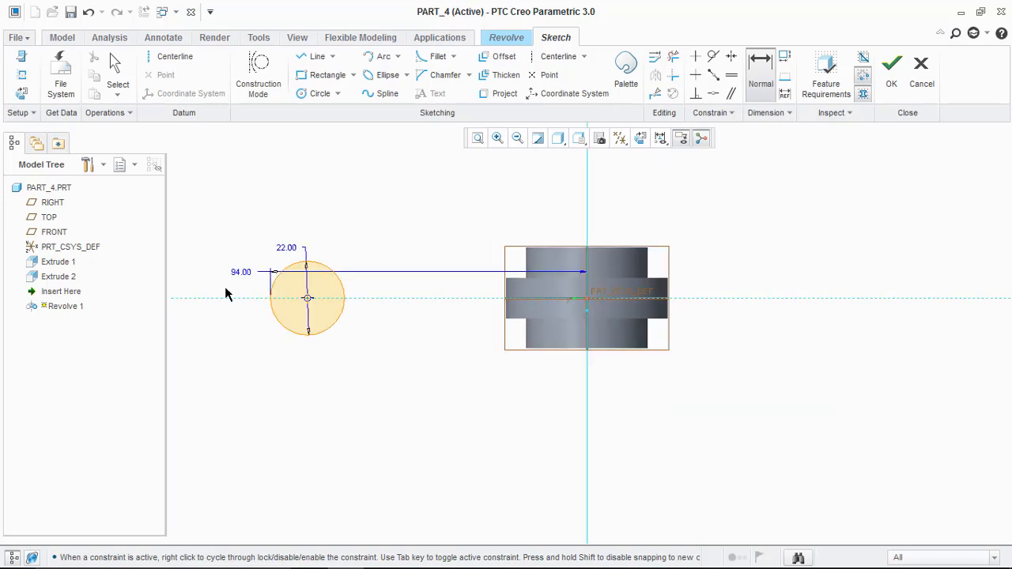
{"action": "scroll", "coordinate": [226, 294], "scroll_direction": "up", "scroll_amount": 8}
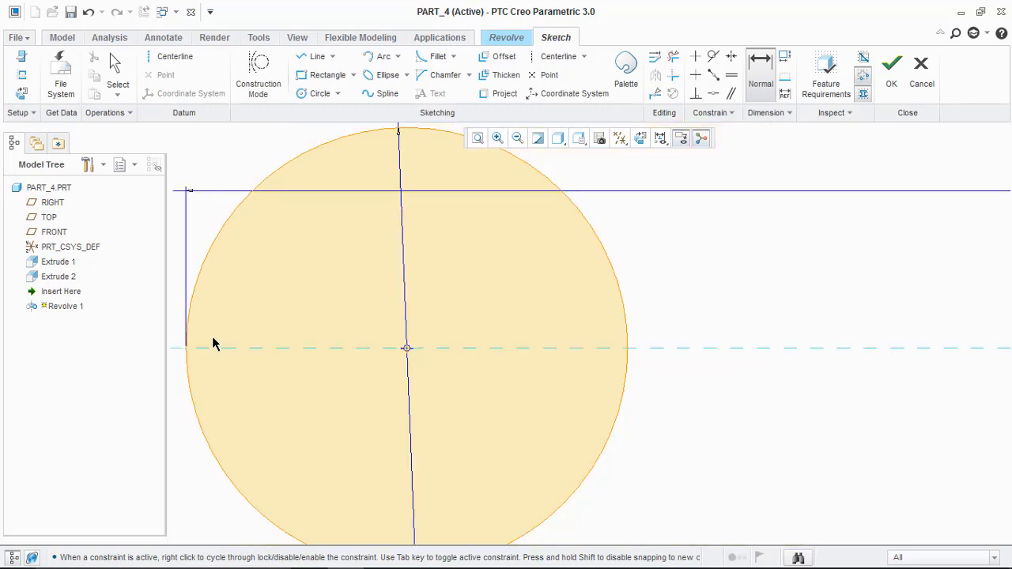
{"action": "scroll", "coordinate": [309, 331], "scroll_direction": "down", "scroll_amount": 6}
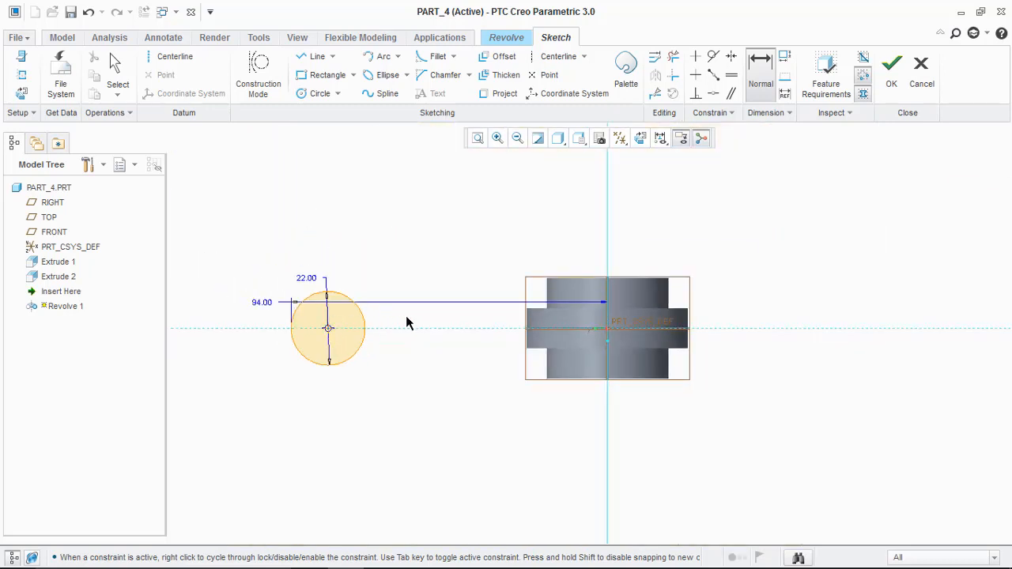
Add a vertical datum centerline through the origin as the axis of revolution
{"action": "left_click", "coordinate": [170, 57]}
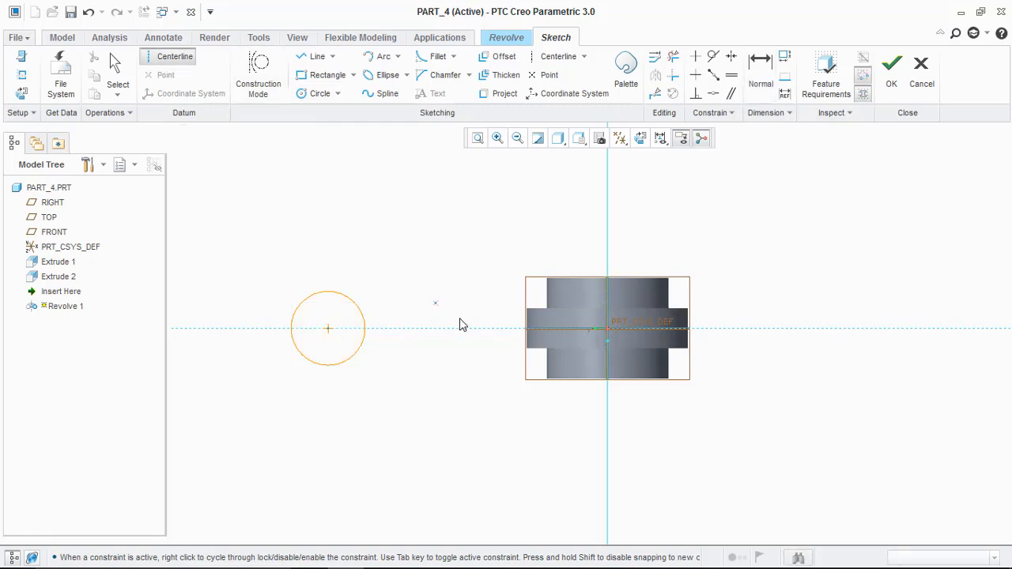
{"action": "left_click", "coordinate": [607, 329]}
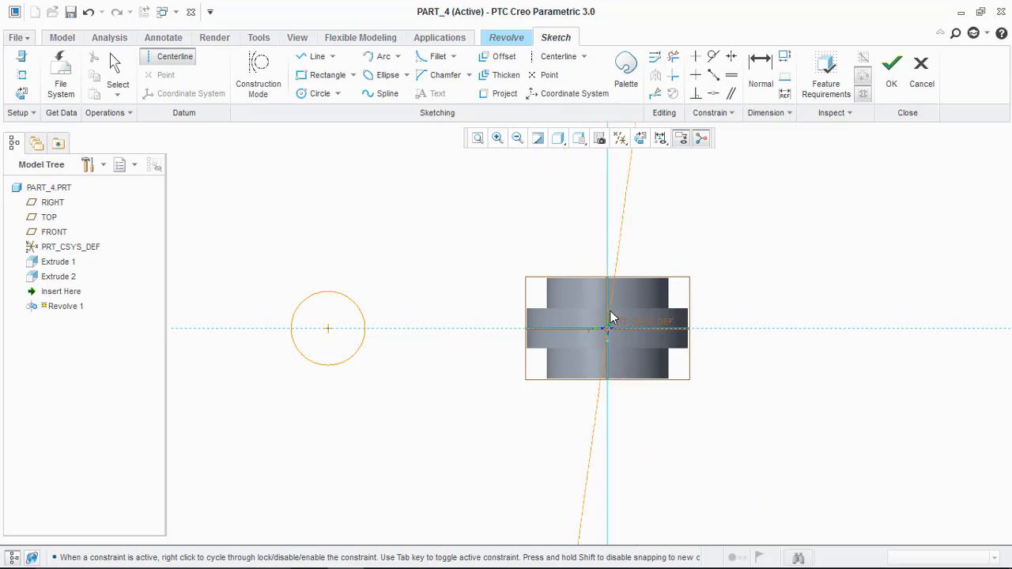
{"action": "left_click", "coordinate": [609, 317]}
{"action": "middle_click", "coordinate": [754, 274]}
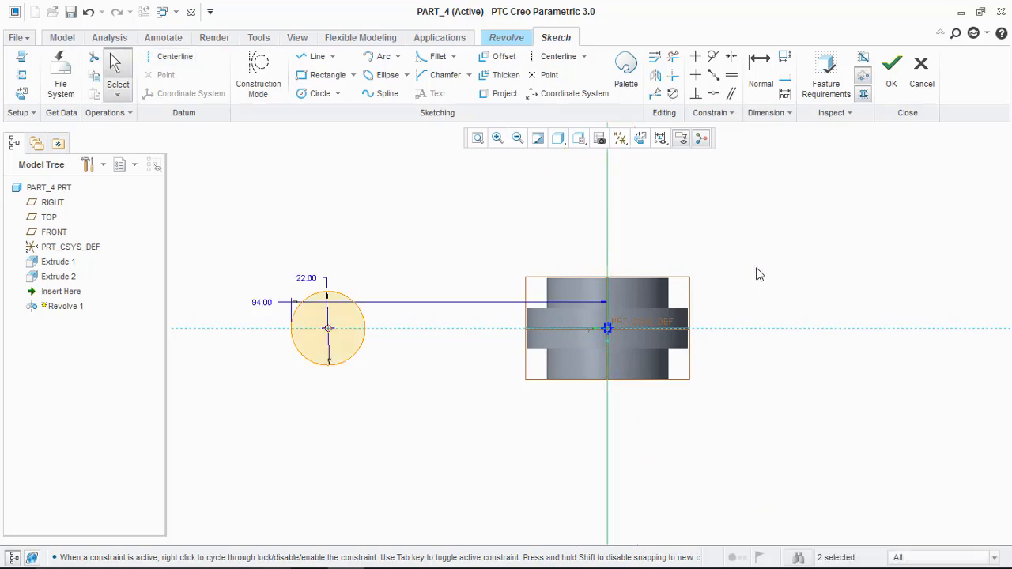
Finish the section sketch and revolve the circle 360° about the centerline to form the wheel rim
{"action": "left_click", "coordinate": [887, 82]}
{"action": "mouse_move", "coordinate": [722, 219]}
{"action": "middle_mouse_down"}
{"action": "mouse_move", "coordinate": [693, 293]}
{"action": "mouse_move", "coordinate": [724, 290]}
{"action": "mouse_move", "coordinate": [738, 229]}
{"action": "mouse_move", "coordinate": [672, 242]}
{"action": "mouse_move", "coordinate": [661, 318]}
{"action": "mouse_move", "coordinate": [520, 183]}
{"action": "middle_mouse_up"}
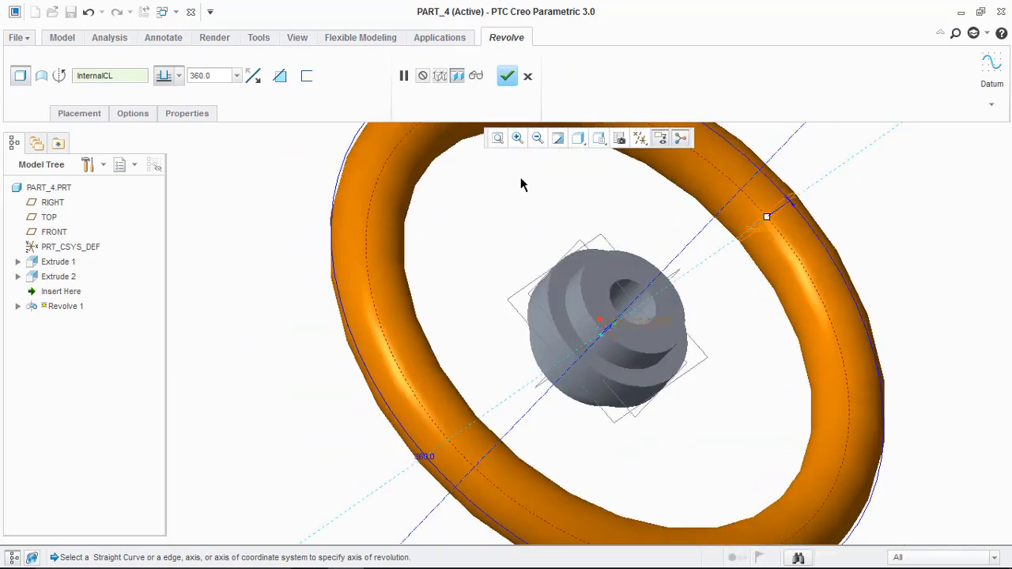
{"action": "left_click", "coordinate": [513, 79]}
{"action": "middle_click_drag", "start_coordinate": [609, 251], "coordinate": [603, 270]}
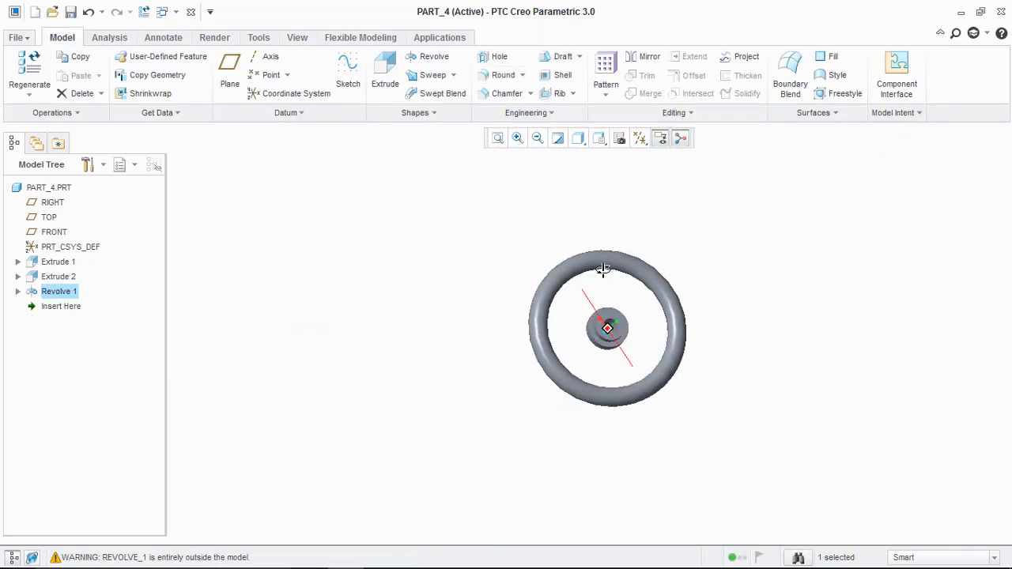
Consult the hand wheel drawing in Adobe Reader, and start an Extrude sketch on the FRONT plane in 2D orientation in Creo Parametric
{"action": "mouse_move", "coordinate": [540, 552]}
{"action": "left_click", "coordinate": [637, 554]}
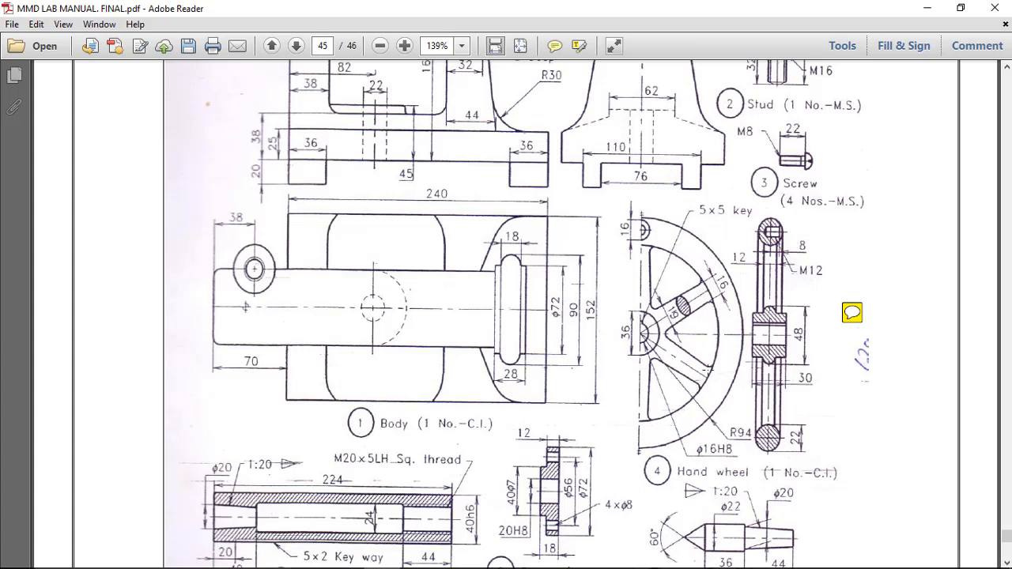
{"action": "mouse_move", "coordinate": [400, 559]}
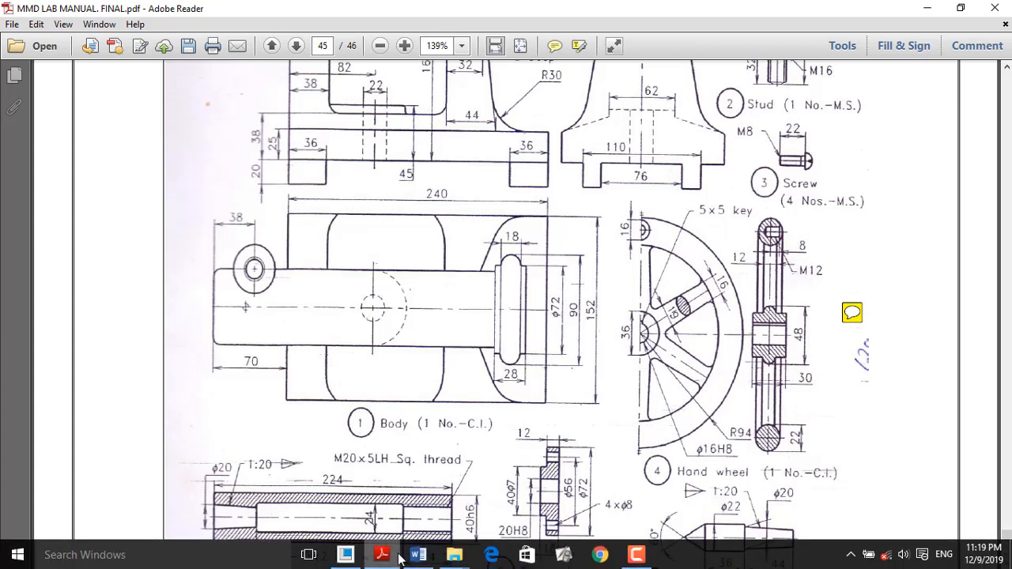
{"action": "left_click", "coordinate": [345, 554]}
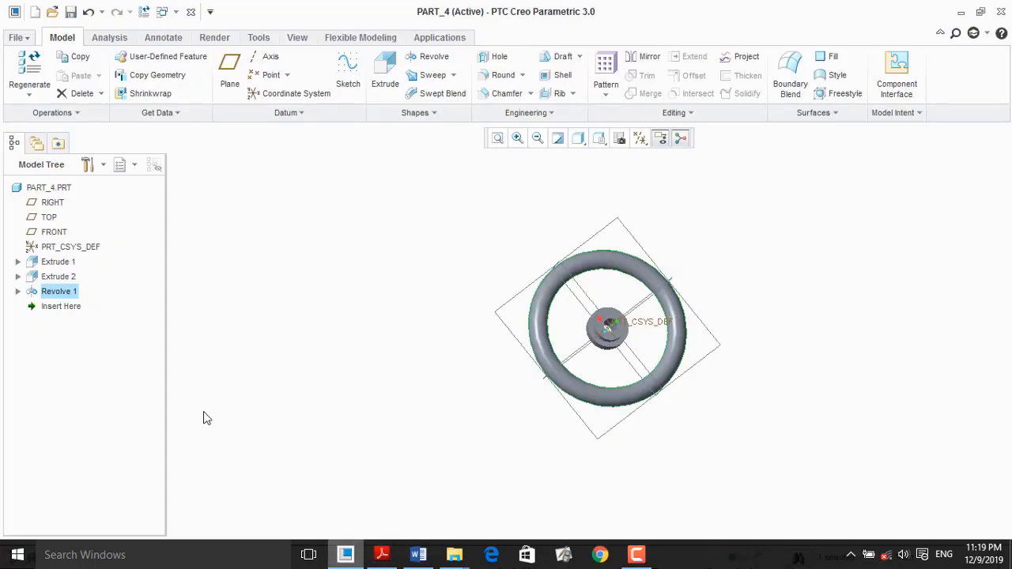
{"action": "left_click", "coordinate": [51, 232]}
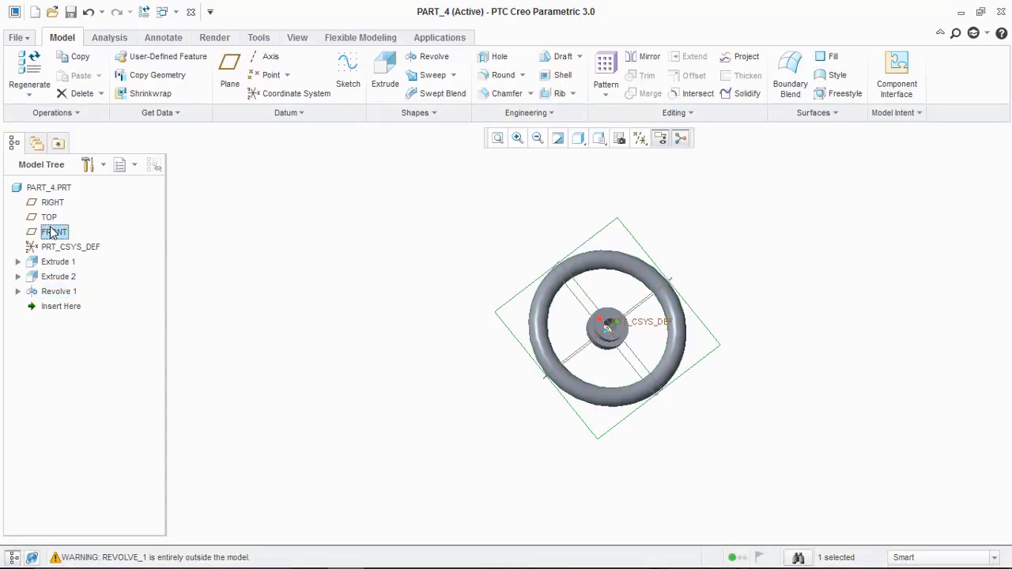
{"action": "left_click", "coordinate": [386, 73]}
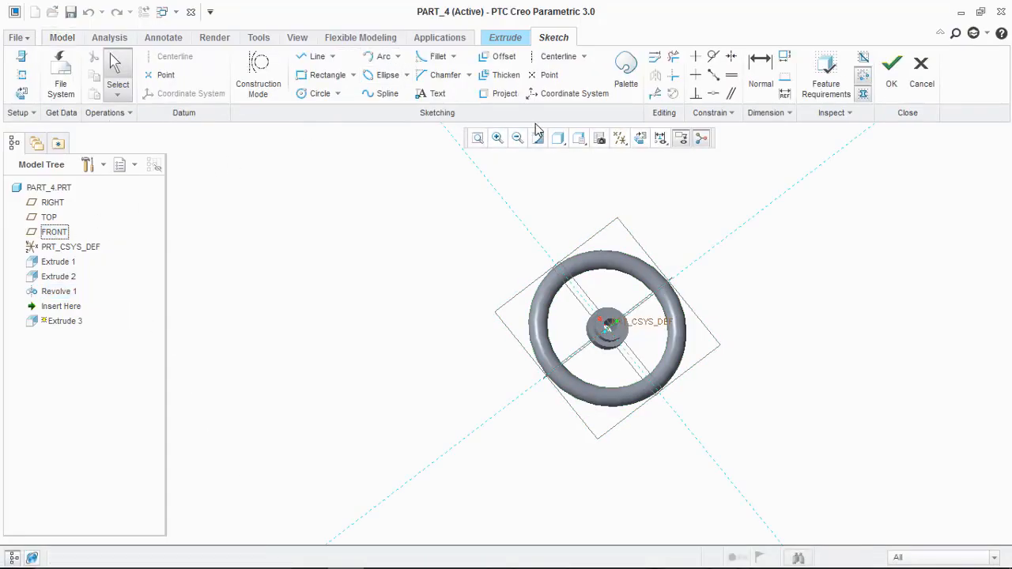
{"action": "left_click", "coordinate": [640, 139]}
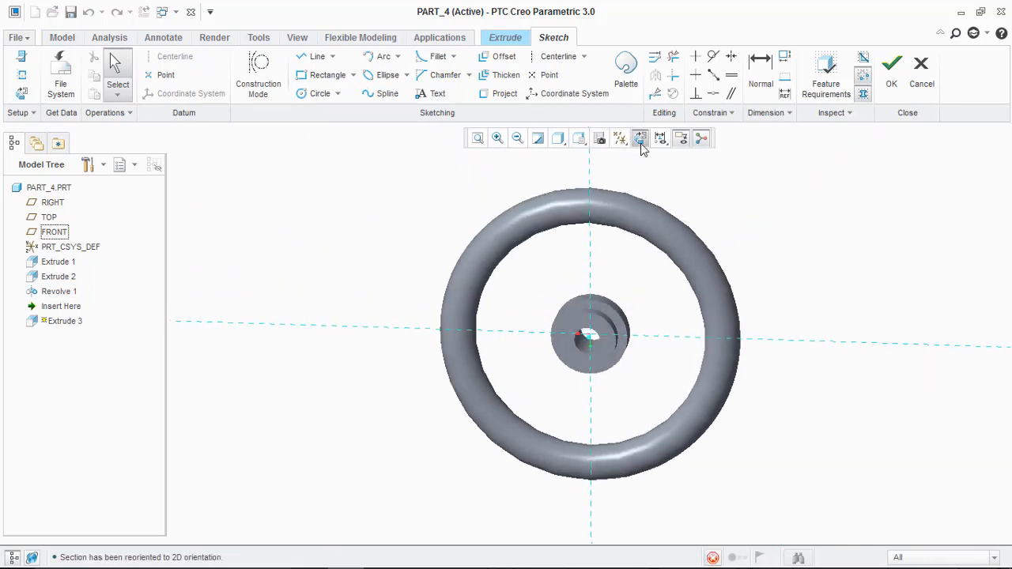
Add the outer cylindrical surface of the hub collar as a sketch reference
{"action": "left_click", "coordinate": [22, 75]}
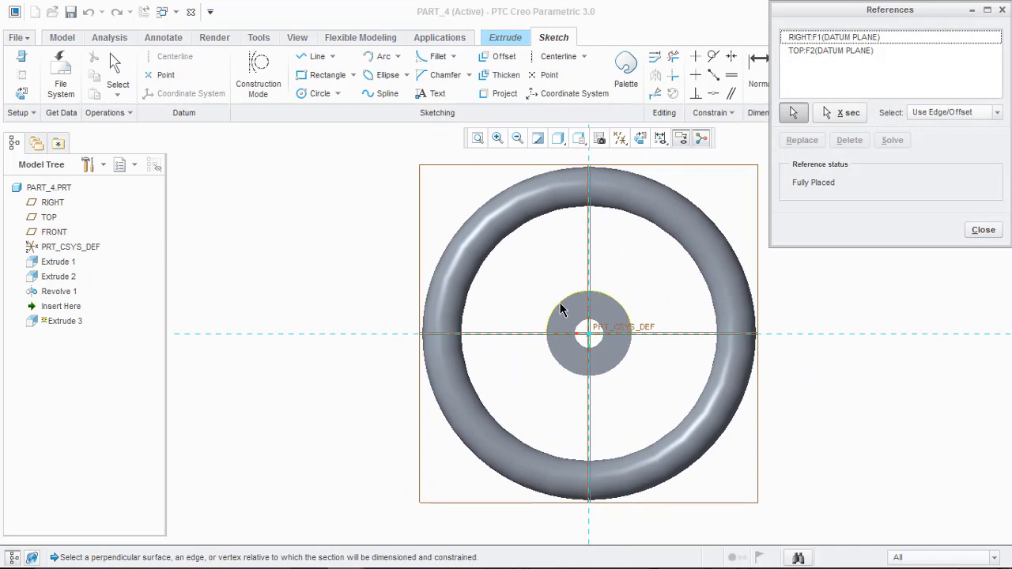
{"action": "scroll", "coordinate": [562, 308], "scroll_direction": "up", "scroll_amount": 3}
{"action": "scroll", "coordinate": [557, 309], "scroll_direction": "down", "scroll_amount": 2}
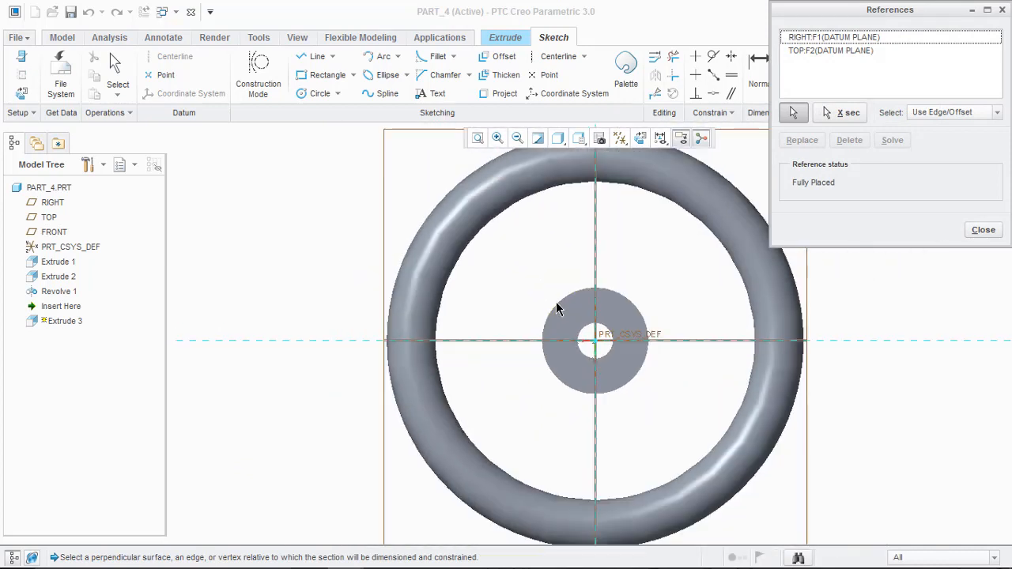
{"action": "left_click", "coordinate": [557, 310]}
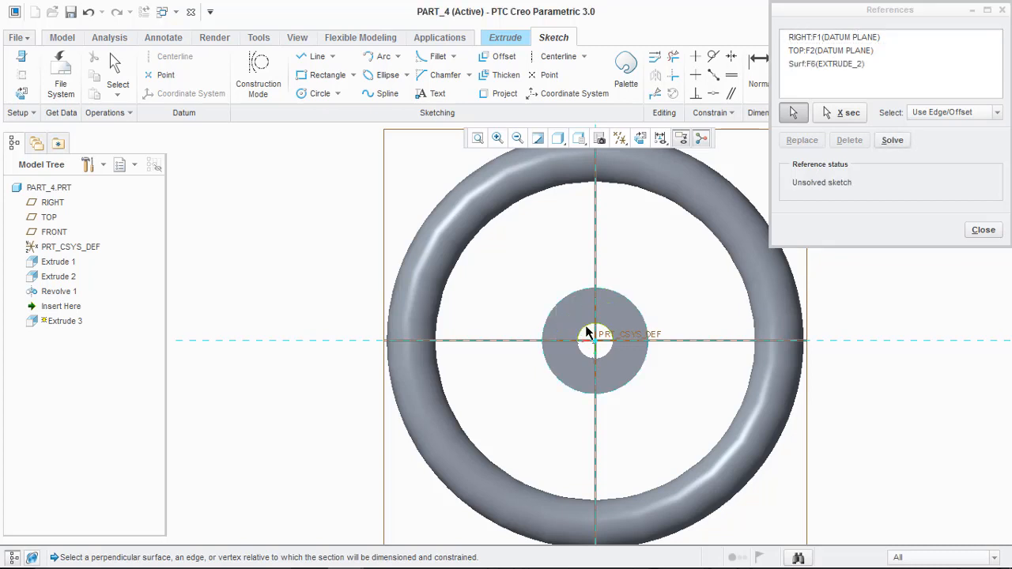
{"action": "left_click", "coordinate": [983, 229]}
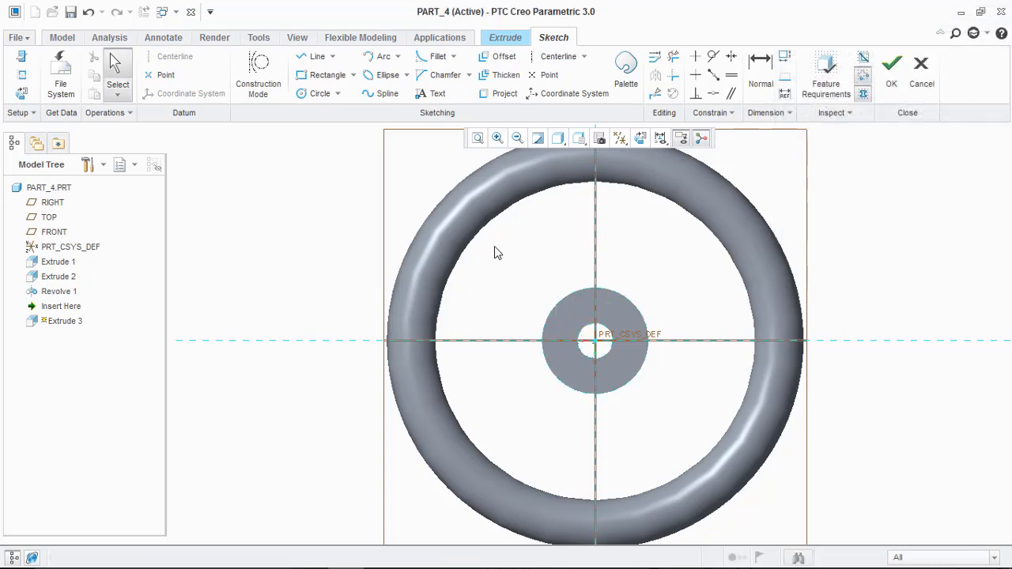
Sketch two circles centred at the origin, one matching the collar's outer edge and one about 164 mm in diameter within the rim
{"action": "left_click", "coordinate": [318, 94]}
{"action": "left_click", "coordinate": [593, 341]}
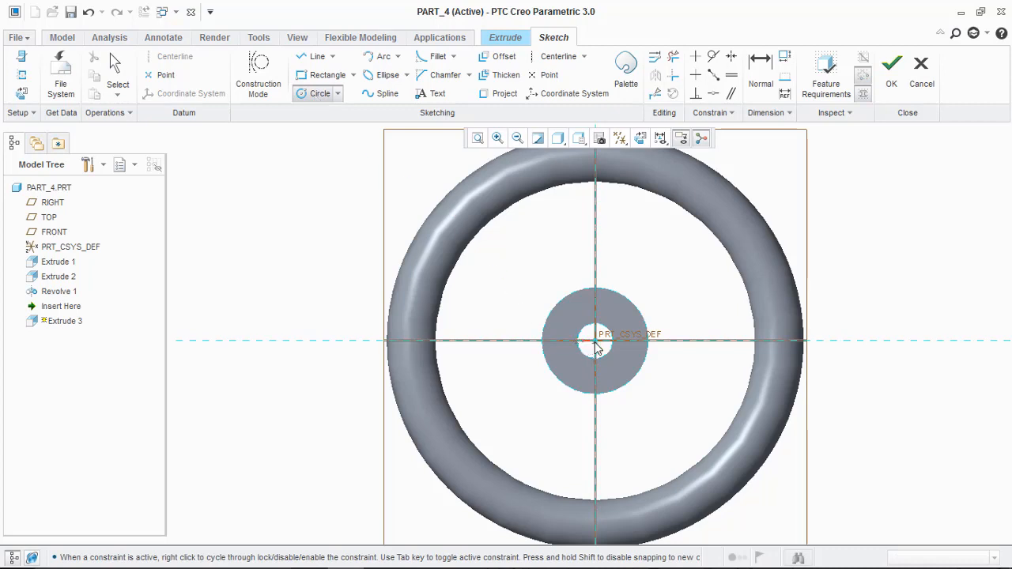
{"action": "left_click", "coordinate": [638, 308]}
{"action": "middle_click", "coordinate": [675, 271]}
{"action": "left_click", "coordinate": [305, 94]}
{"action": "left_click", "coordinate": [594, 340]}
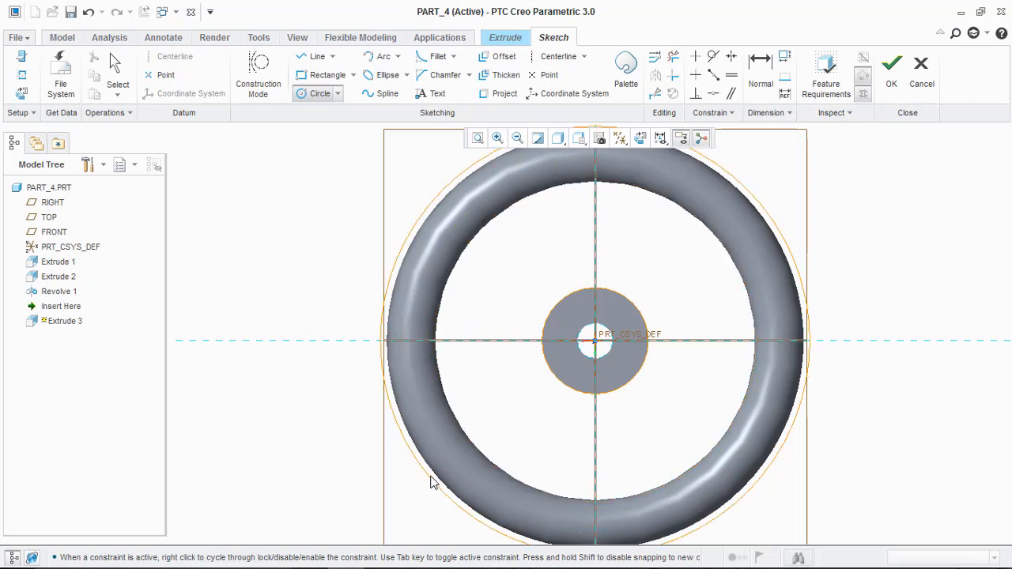
{"action": "left_click", "coordinate": [459, 457]}
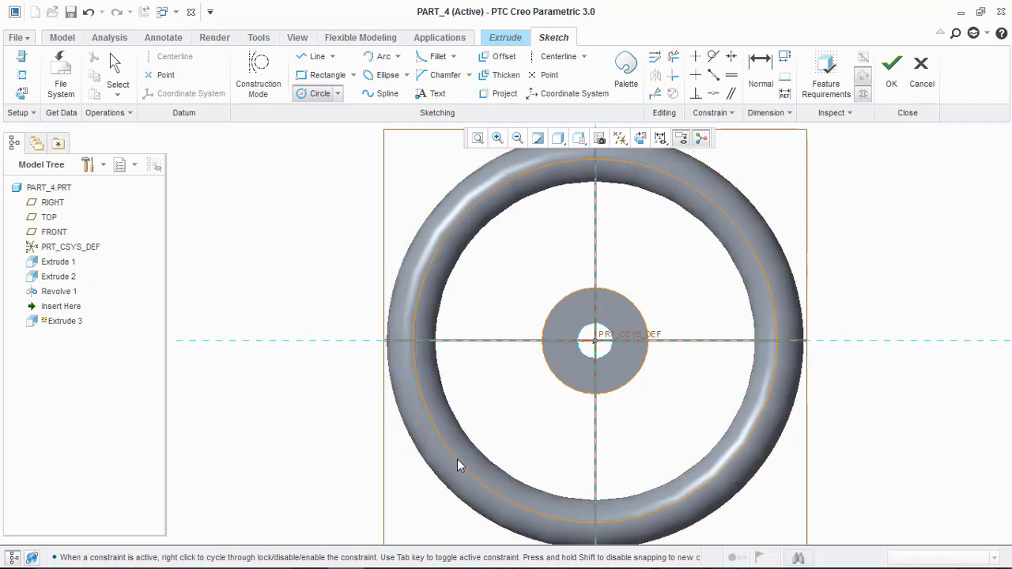
{"action": "middle_click", "coordinate": [510, 443]}
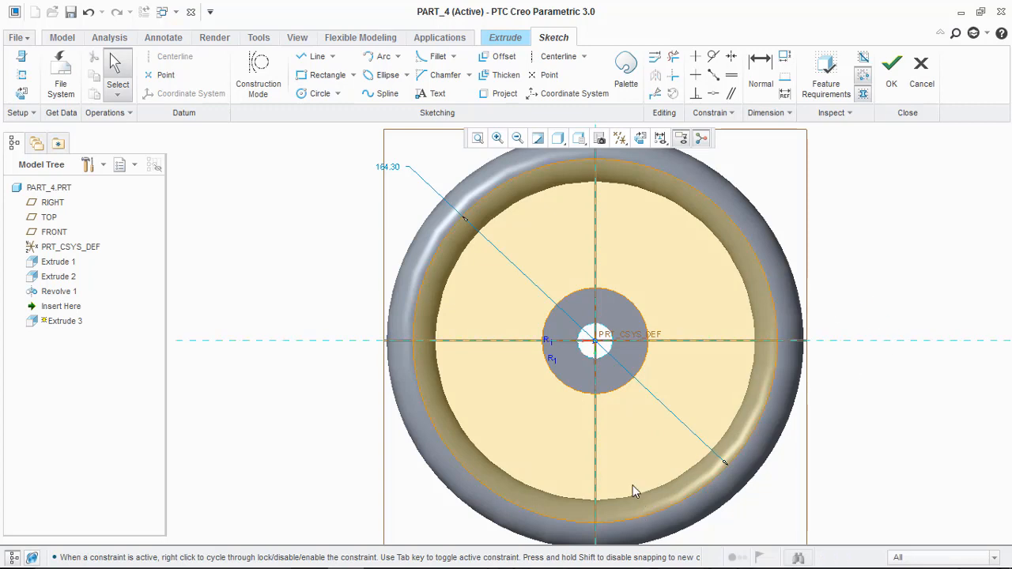
Add the inner silhouette edge of the revolved rim as a sketch reference
{"action": "left_click", "coordinate": [313, 57]}
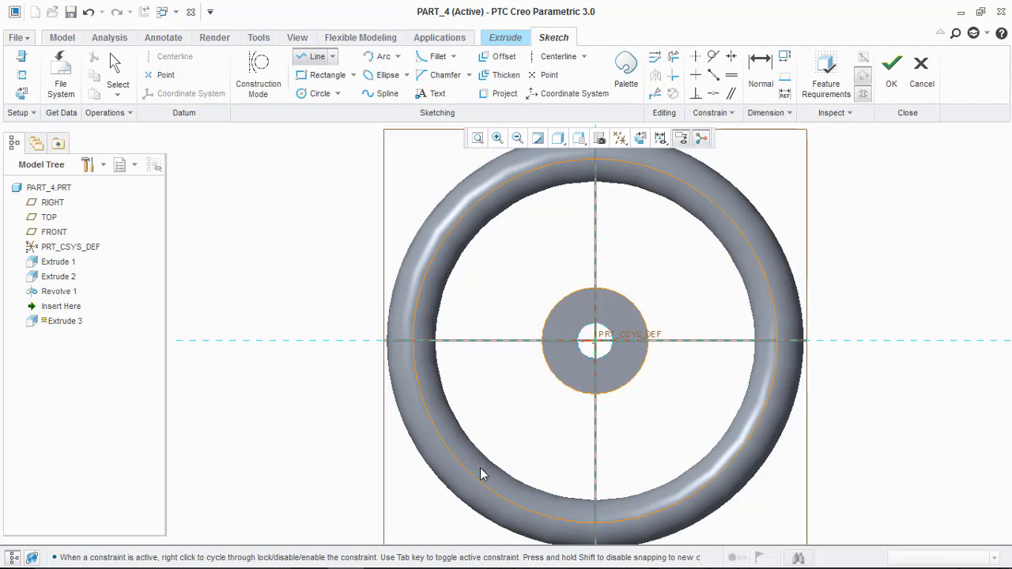
{"action": "middle_click", "coordinate": [536, 430]}
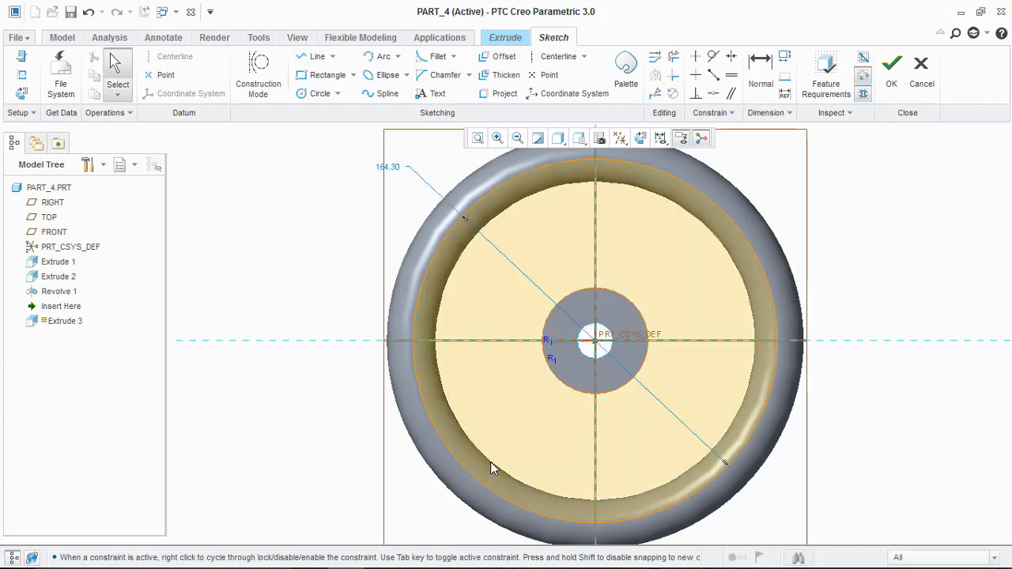
{"action": "left_click", "coordinate": [21, 74]}
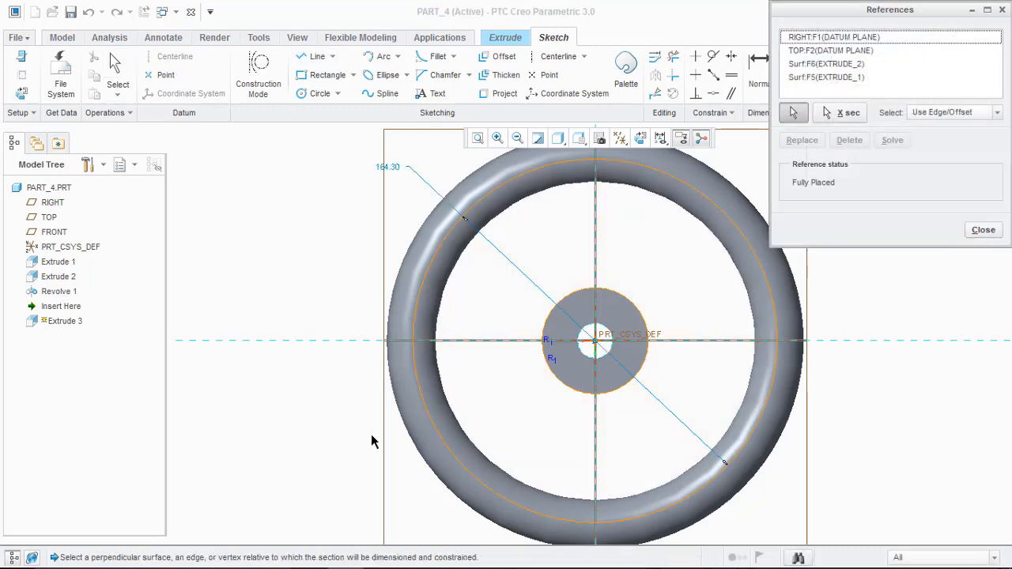
{"action": "left_click", "coordinate": [485, 461]}
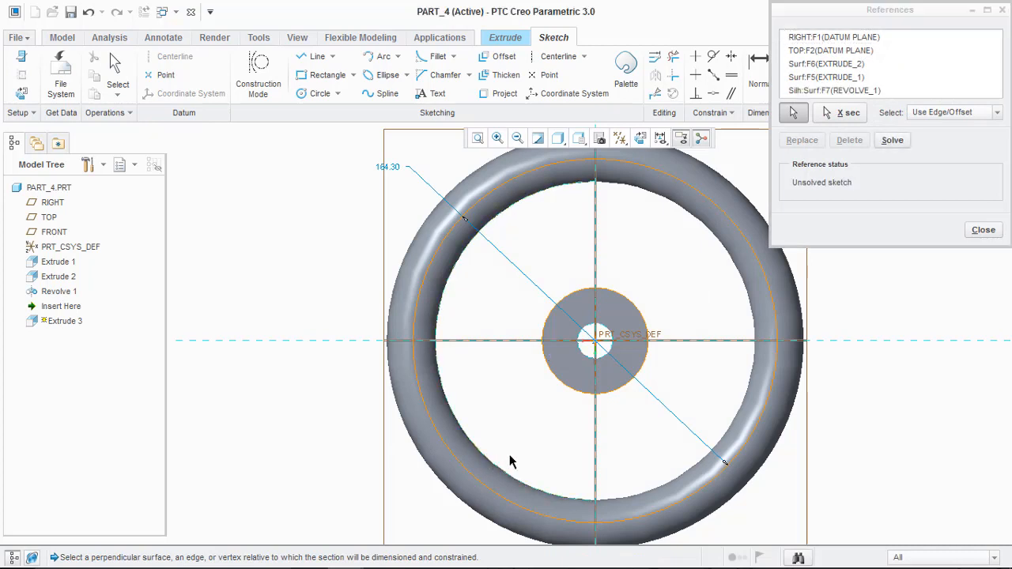
{"action": "left_click", "coordinate": [986, 230]}
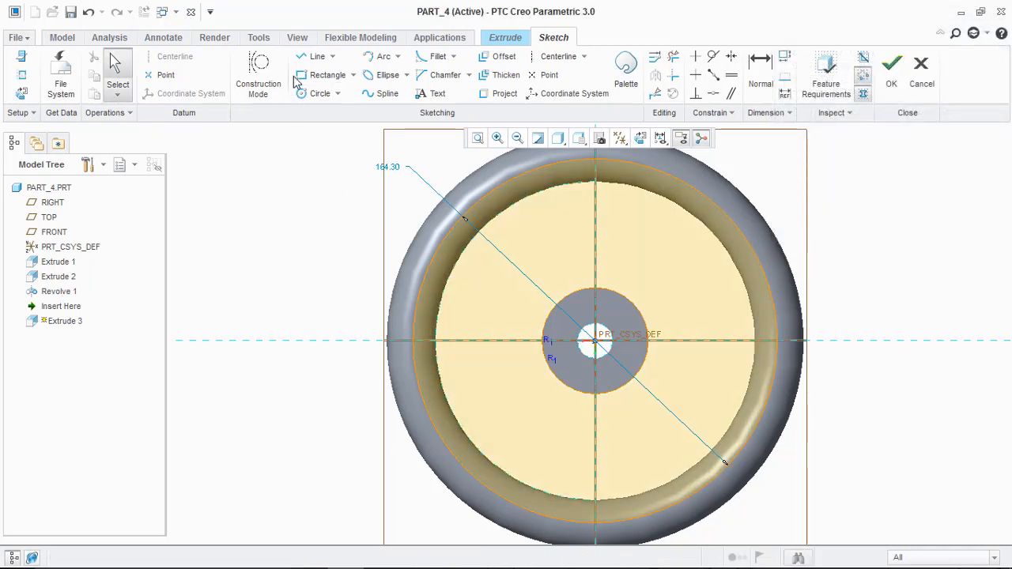
Sketch a vertical line left of the vertical axis from the collar circle to the outer circle, split at the rim's inner edge about 49 mm down
{"action": "left_click", "coordinate": [312, 56]}
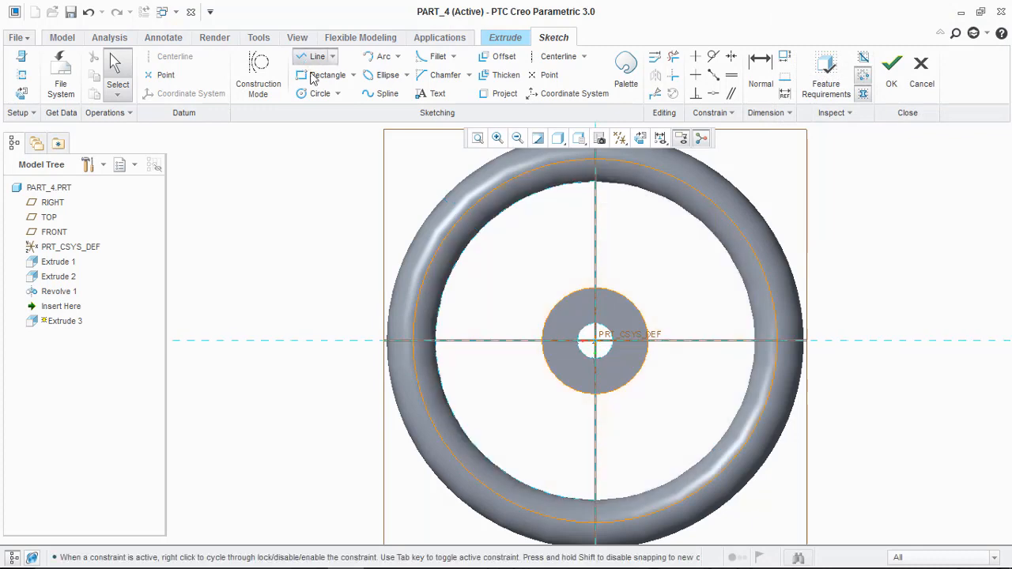
{"action": "left_click", "coordinate": [576, 390]}
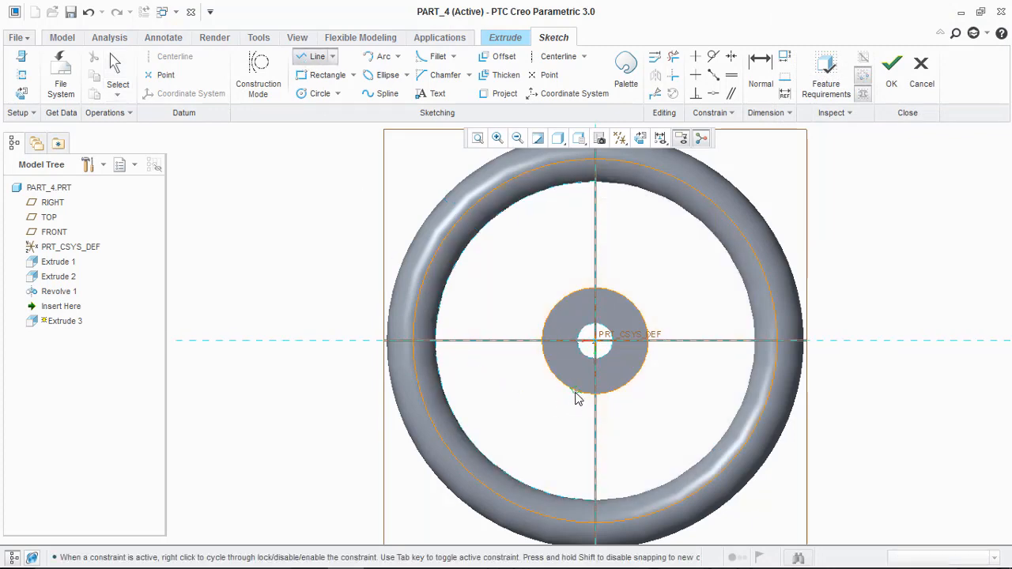
{"action": "left_click", "coordinate": [576, 501]}
{"action": "middle_click", "coordinate": [574, 517]}
{"action": "left_click", "coordinate": [575, 521]}
{"action": "middle_click", "coordinate": [661, 434]}
{"action": "middle_click", "coordinate": [660, 435]}
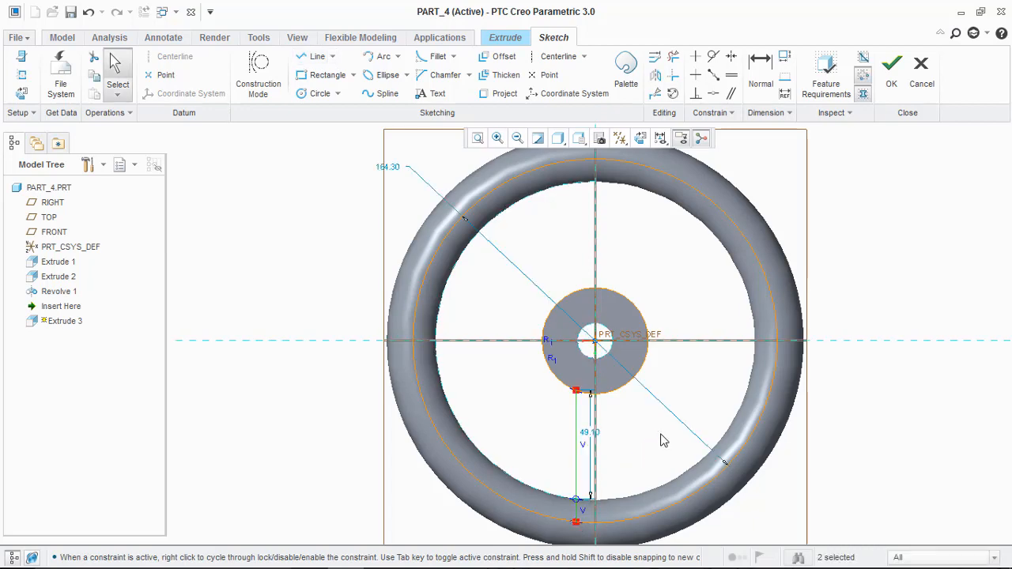
Sketch a matching vertical line about 8.7 mm right of the vertical axis, from the collar circle to the outer circle
{"action": "scroll", "coordinate": [636, 459], "scroll_direction": "down", "scroll_amount": 2}
{"action": "scroll", "coordinate": [606, 503], "scroll_direction": "down", "scroll_amount": 1}
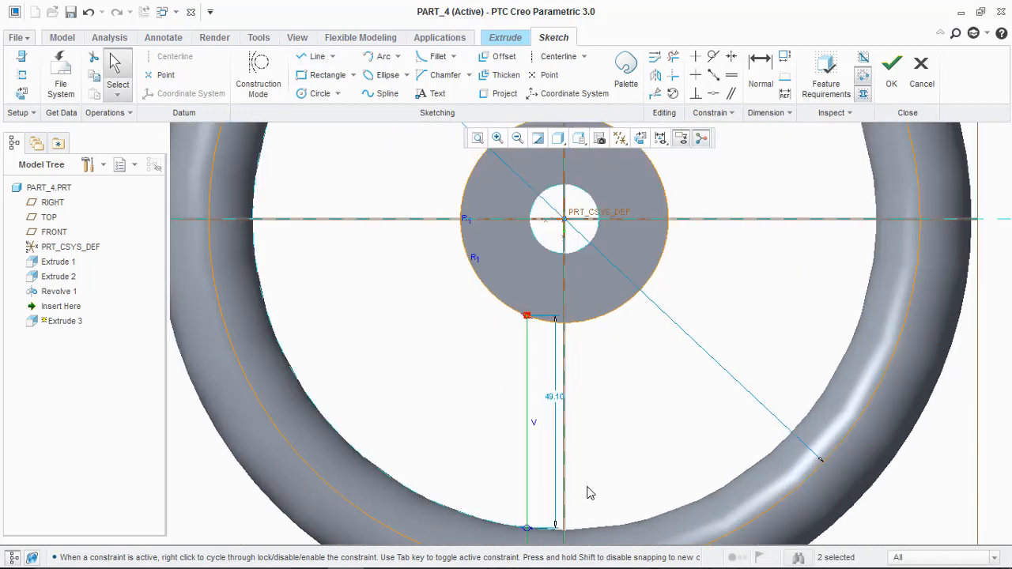
{"action": "middle_click_drag", "start_coordinate": [588, 474], "coordinate": [529, 417], "text": "shift"}
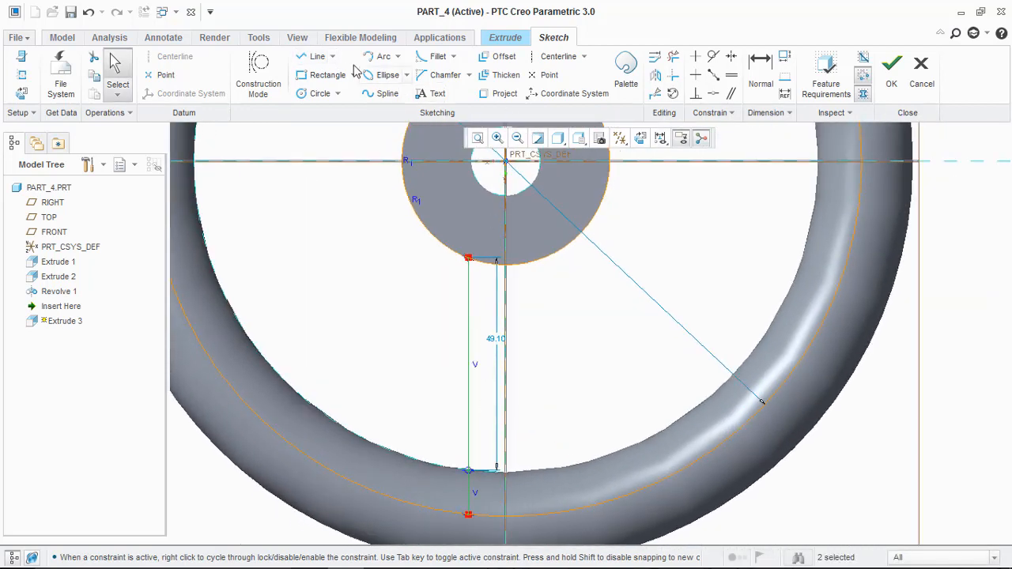
{"action": "left_click", "coordinate": [311, 57]}
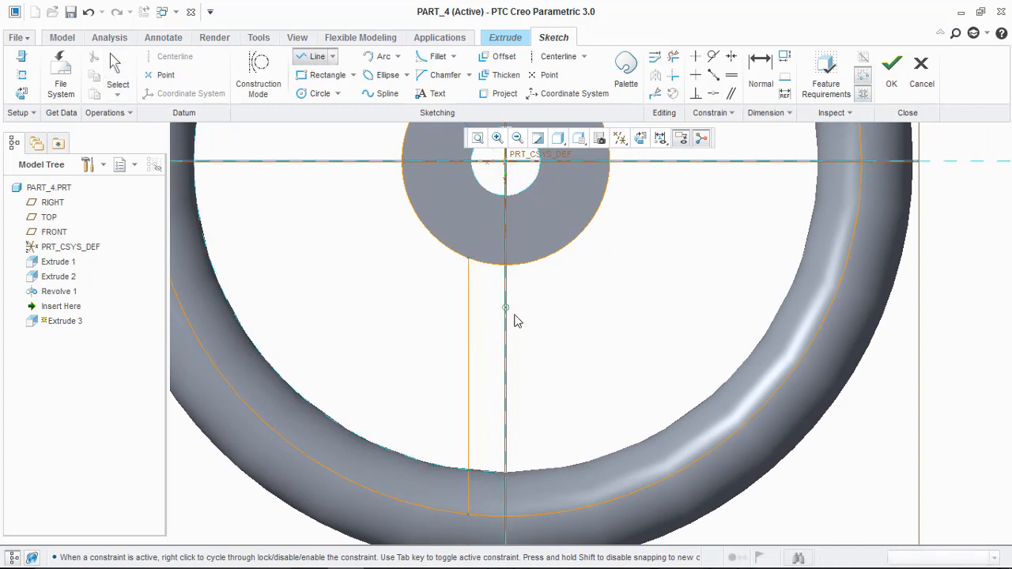
{"action": "left_click", "coordinate": [543, 258]}
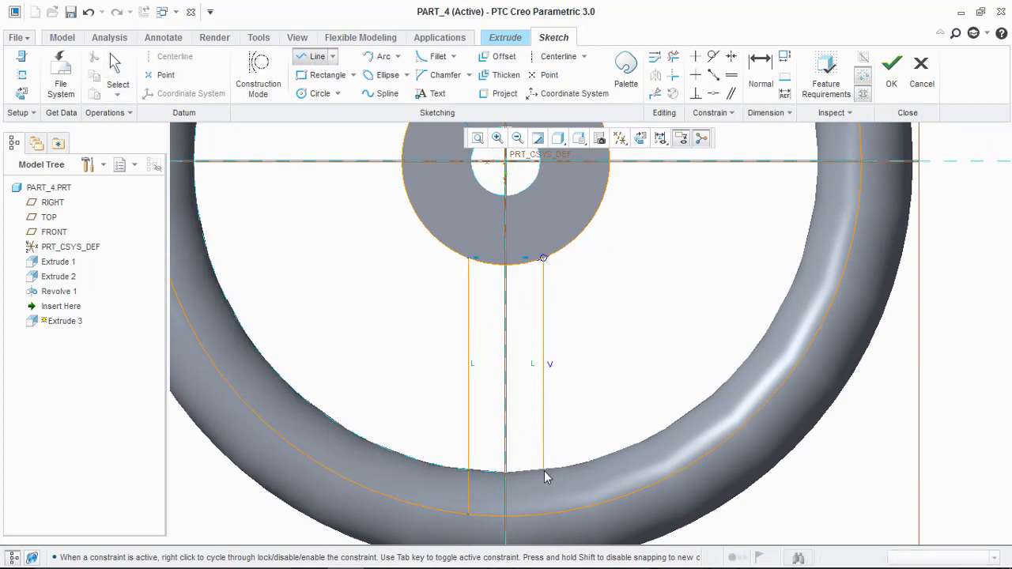
{"action": "left_click", "coordinate": [545, 514]}
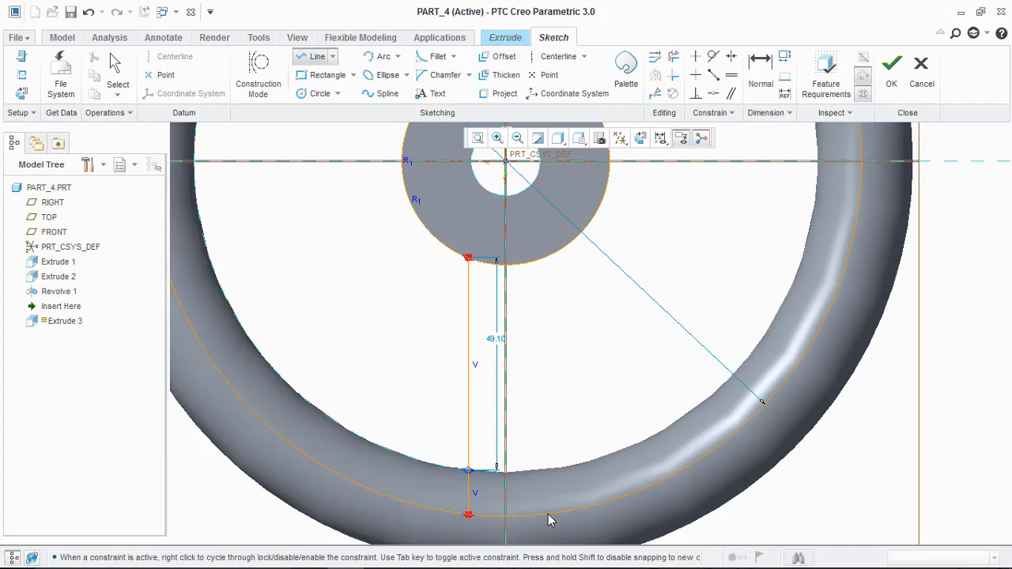
{"action": "middle_click", "coordinate": [586, 419]}
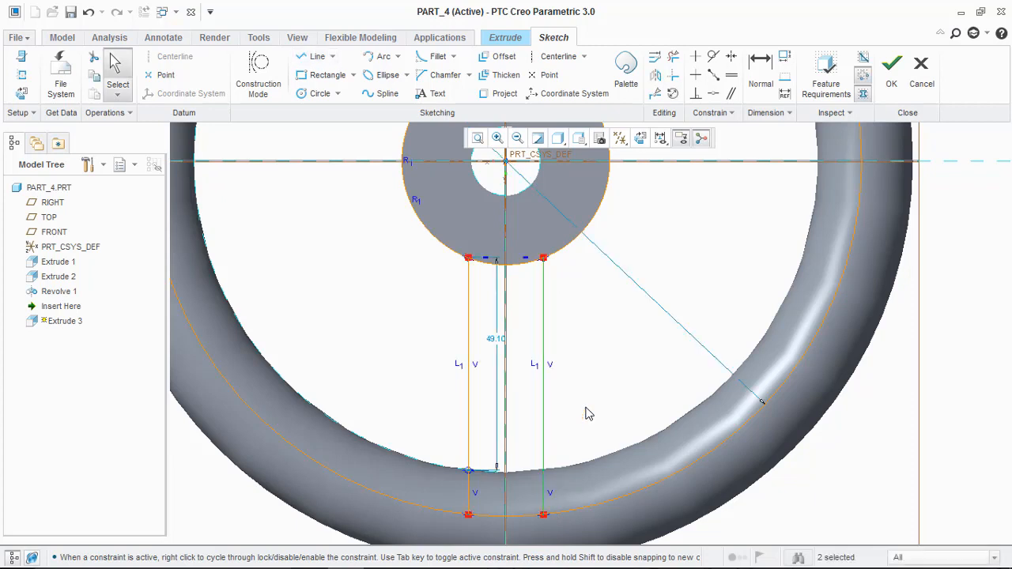
Delete the vertical constraints from the upper and lower segments of both spoke lines
{"action": "left_click", "coordinate": [477, 371]}
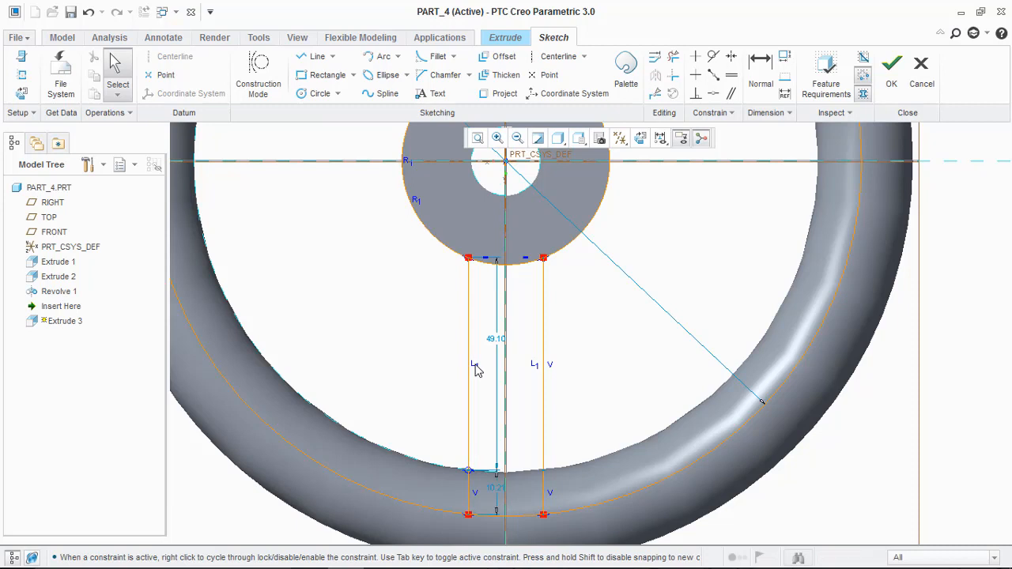
{"action": "left_click", "coordinate": [477, 501]}
{"action": "key", "text": "Delete"}
{"action": "left_click", "coordinate": [552, 364]}
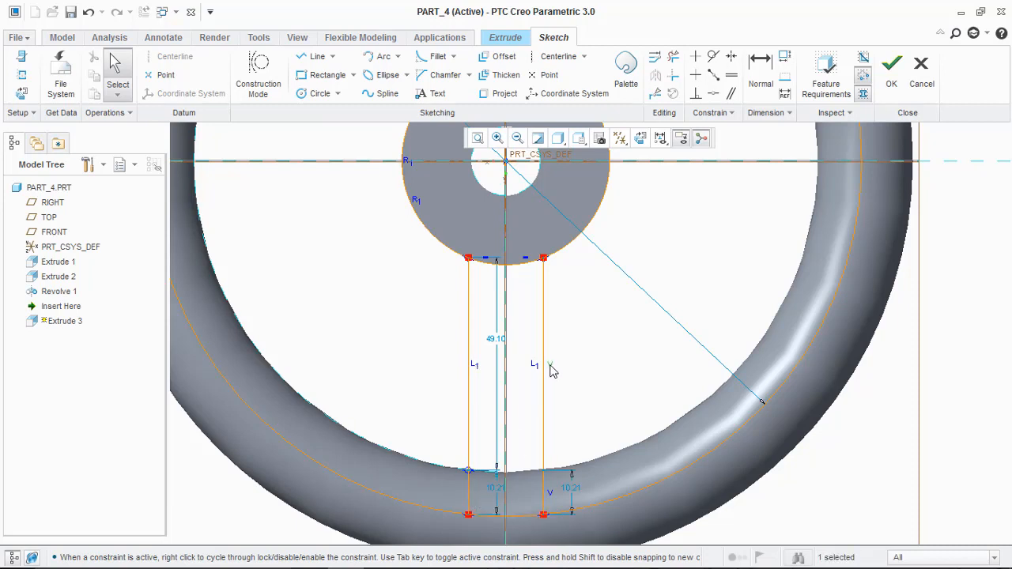
{"action": "key", "text": "Delete"}
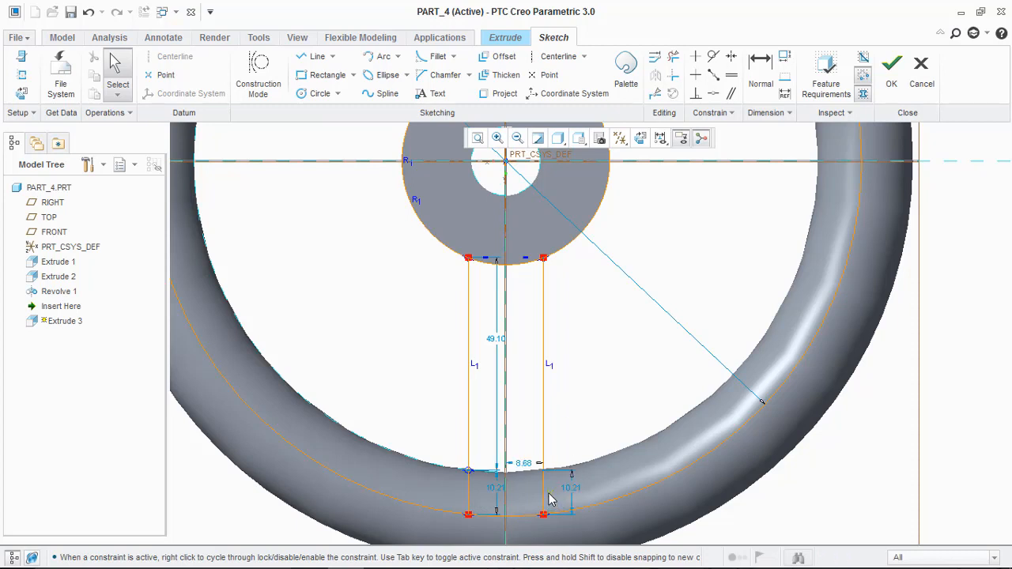
{"action": "left_click", "coordinate": [551, 499]}
{"action": "key", "text": "Delete"}
Add a vertical centerline through the origin between the two spoke lines
{"action": "left_click", "coordinate": [558, 57]}
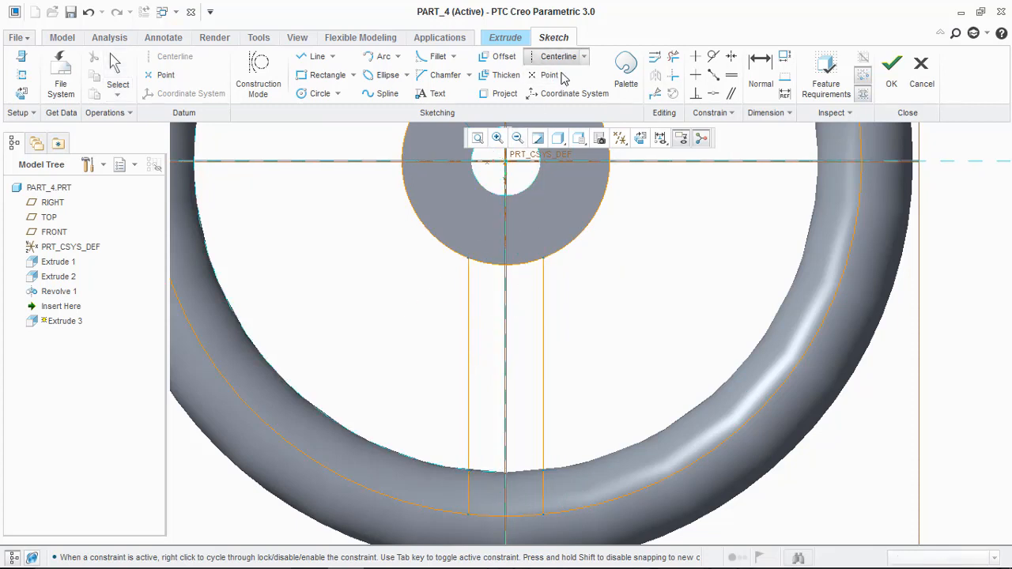
{"action": "left_click", "coordinate": [505, 340]}
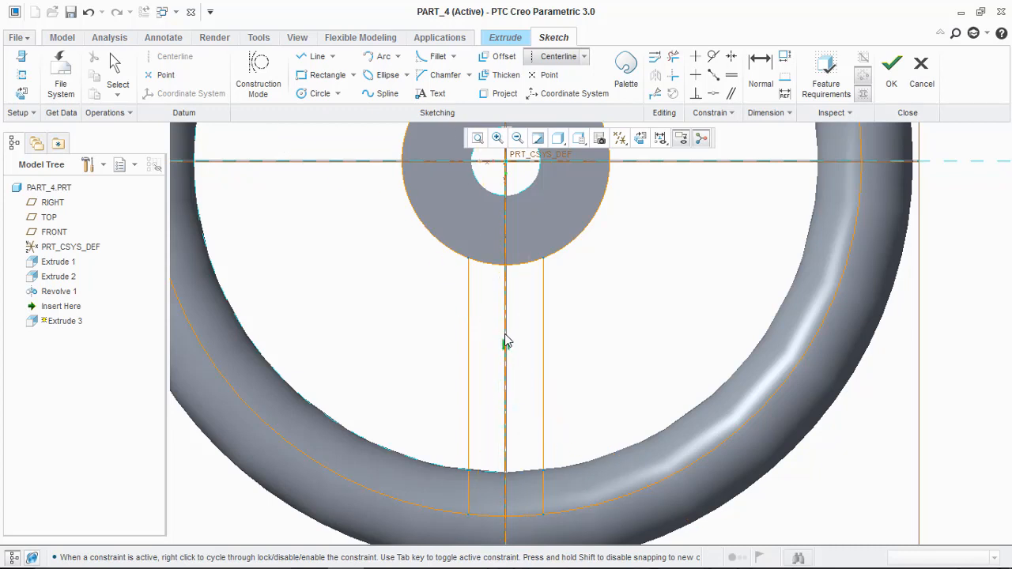
{"action": "middle_click", "coordinate": [605, 298]}
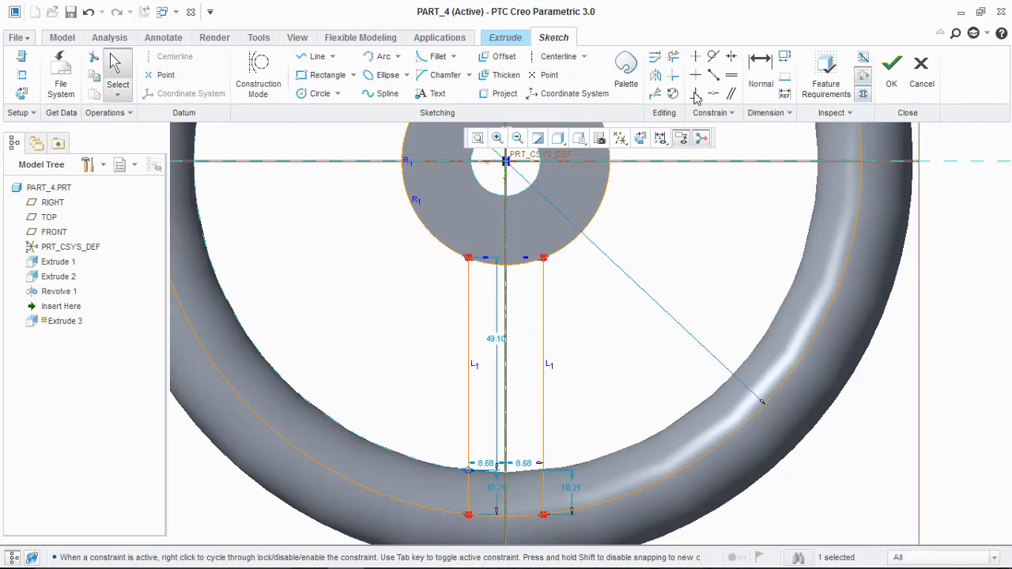
Try to make the spoke lines' collar-side endpoints symmetric about the vertical centerline
{"action": "left_click", "coordinate": [731, 56]}
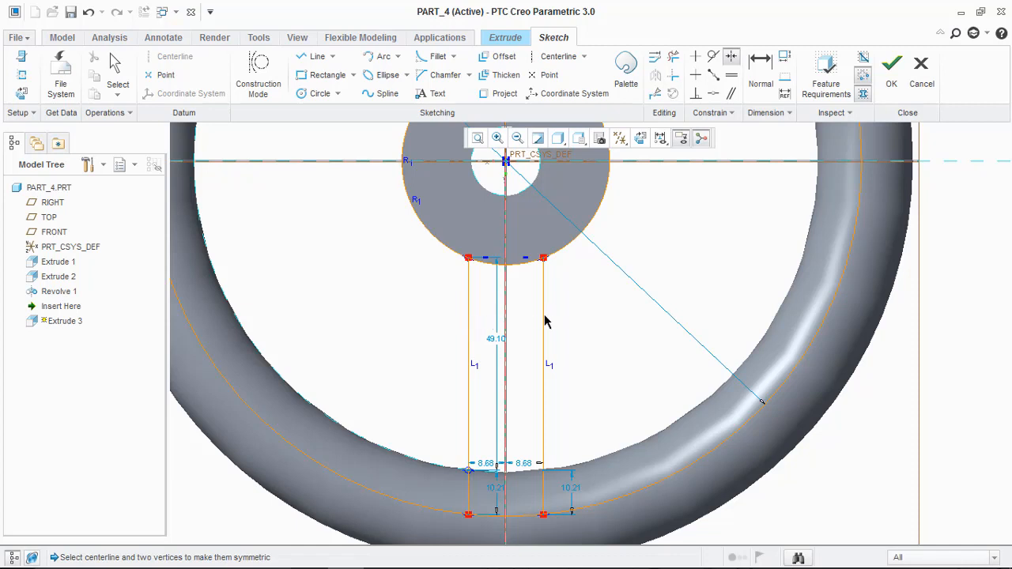
{"action": "middle_click", "coordinate": [654, 254]}
{"action": "left_click", "coordinate": [732, 58]}
{"action": "left_click", "coordinate": [507, 226]}
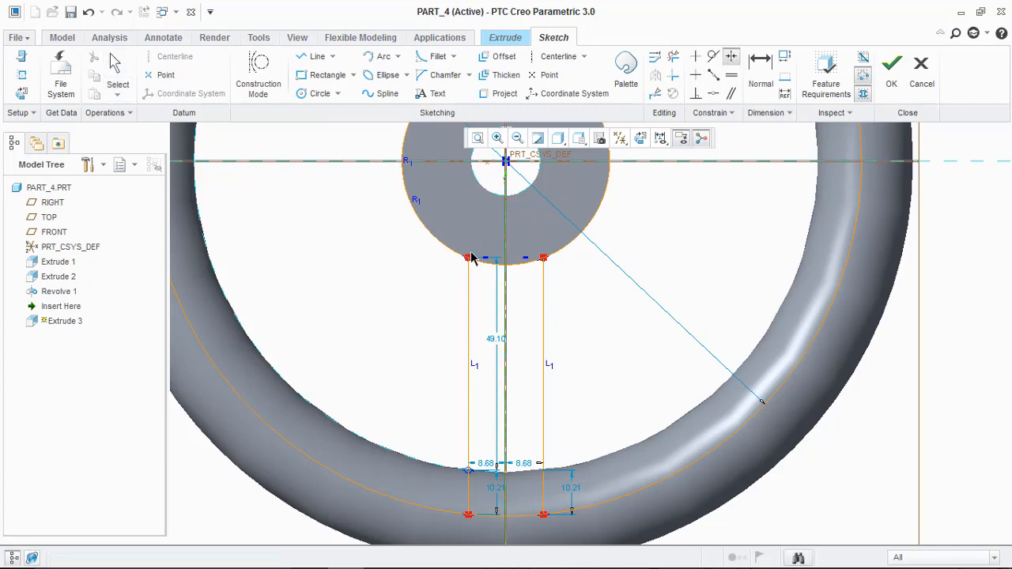
{"action": "left_click", "coordinate": [468, 258]}
{"action": "left_click", "coordinate": [543, 259]}
{"action": "key", "text": "Escape"}
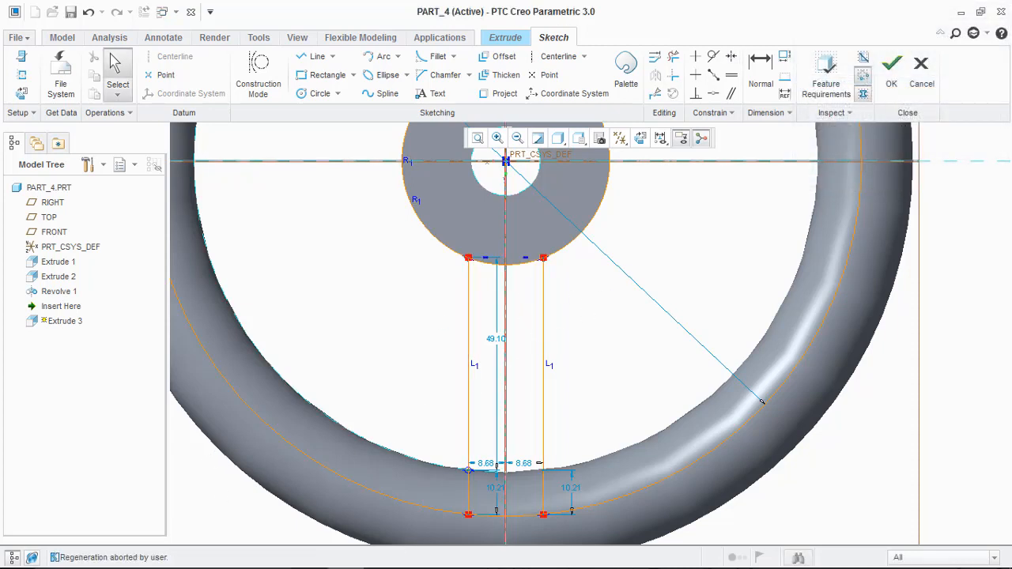
{"action": "left_click", "coordinate": [636, 555]}
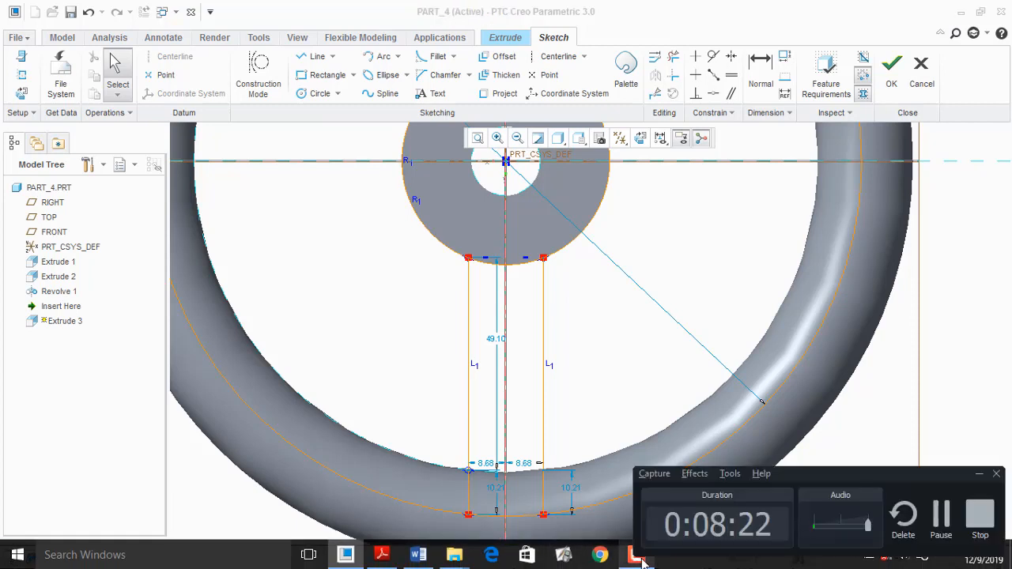
{"action": "left_click", "coordinate": [937, 524]}
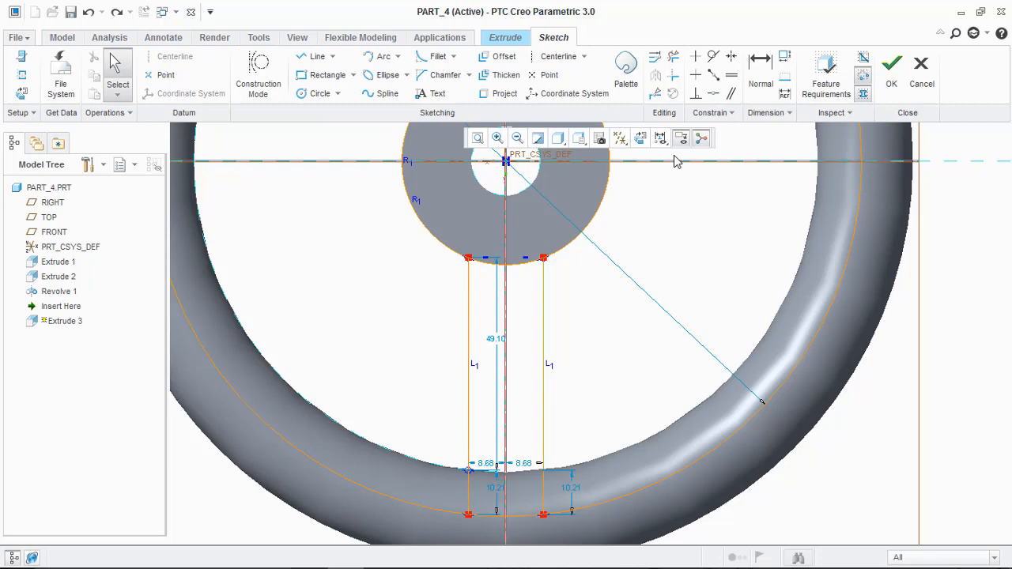
Constrain the spoke lines' collar-side endpoints symmetric about the centerline, deleting the third listed conflicting constraint, Point On Entity
{"action": "left_click", "coordinate": [731, 57]}
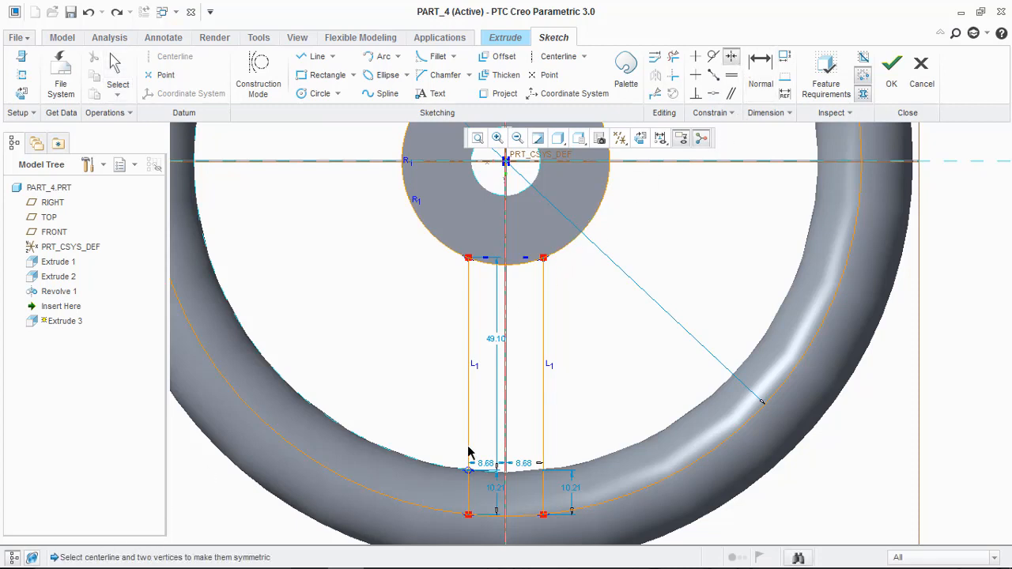
{"action": "left_click", "coordinate": [544, 258]}
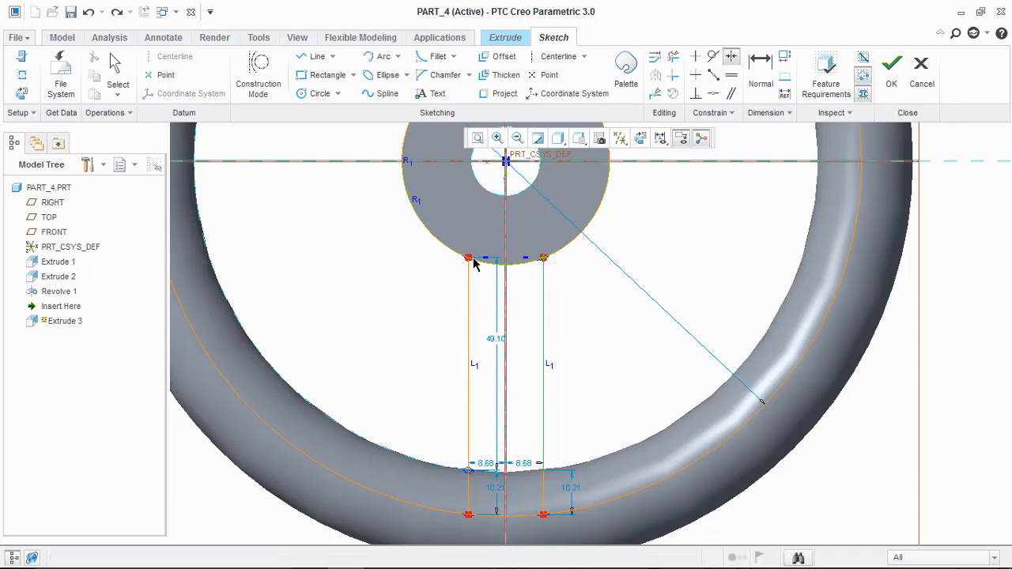
{"action": "left_click", "coordinate": [468, 257]}
{"action": "left_click", "coordinate": [506, 226]}
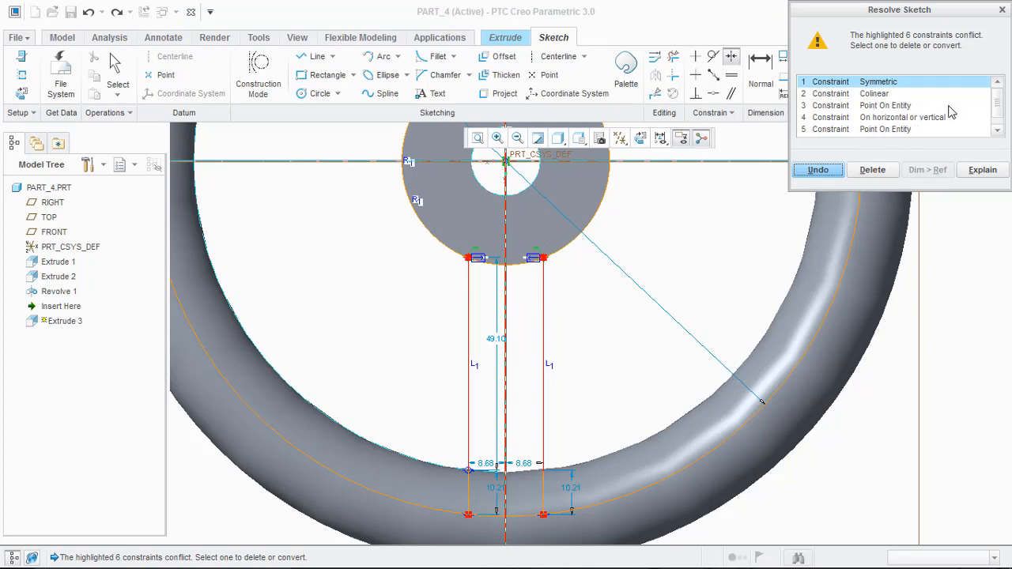
{"action": "left_click", "coordinate": [908, 105]}
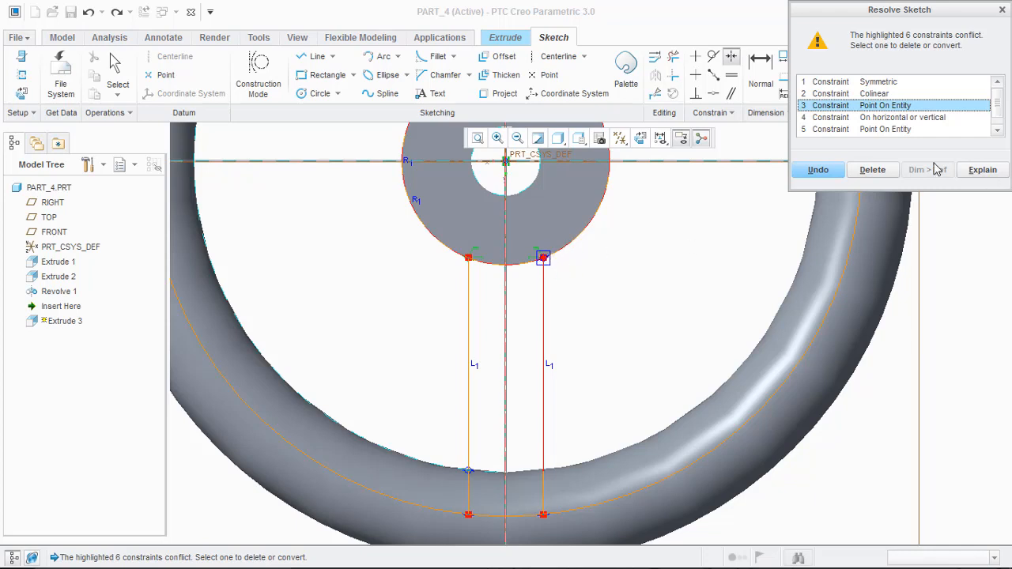
{"action": "left_click", "coordinate": [872, 171]}
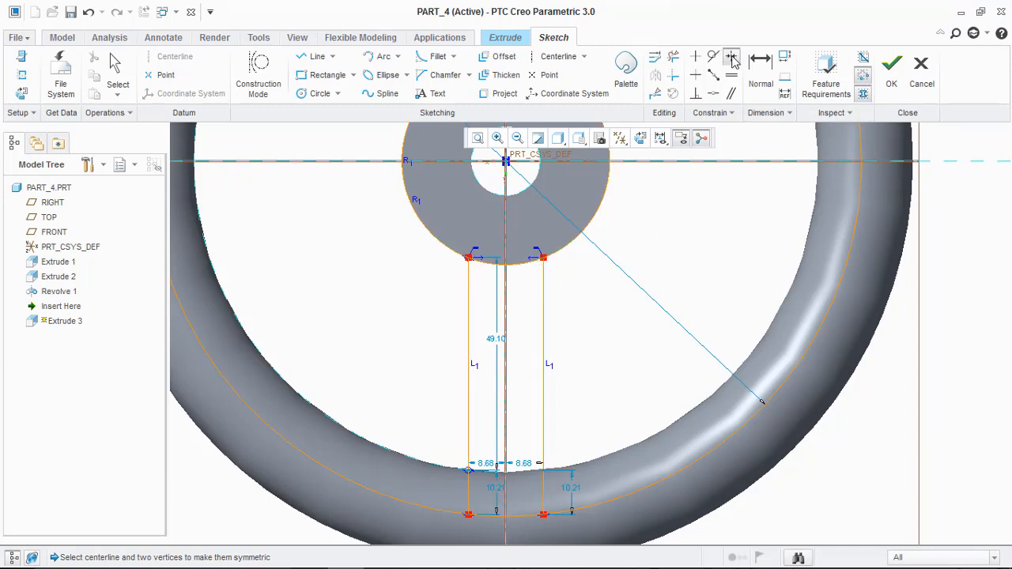
Constrain the spoke lines' lower endpoints on the outer circle symmetric about the vertical centerline
{"action": "left_click", "coordinate": [543, 516]}
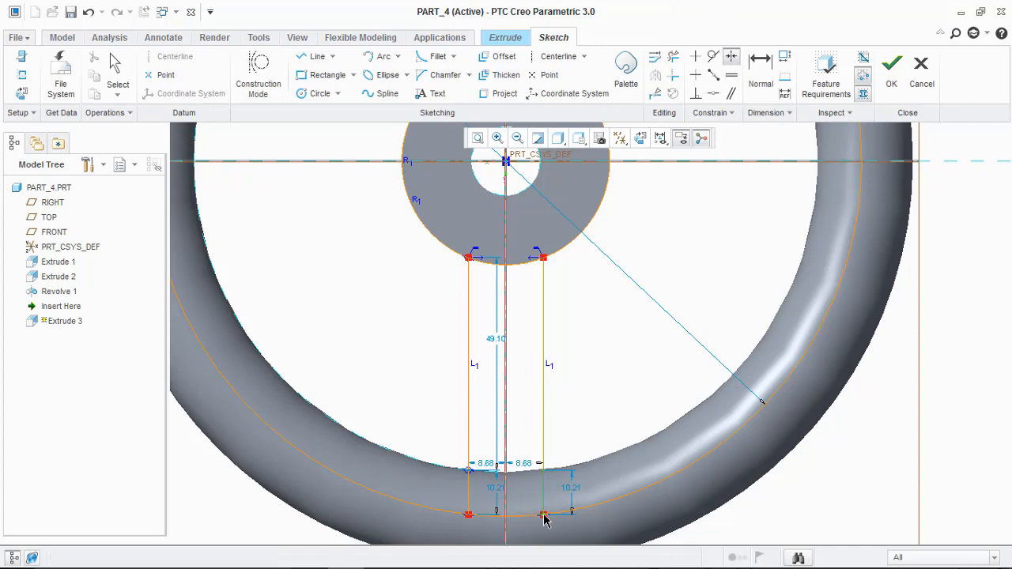
{"action": "left_click", "coordinate": [472, 516]}
{"action": "left_click", "coordinate": [506, 506]}
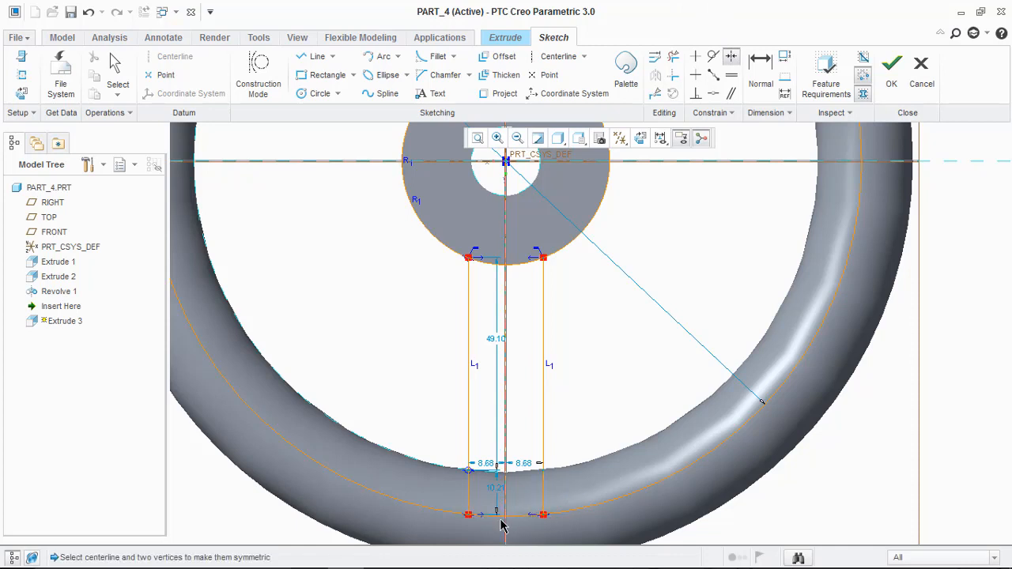
Constrain the spoke lines' points at the rim's inner edge symmetric about the vertical centerline
{"action": "scroll", "coordinate": [492, 488], "scroll_direction": "up", "scroll_amount": 2}
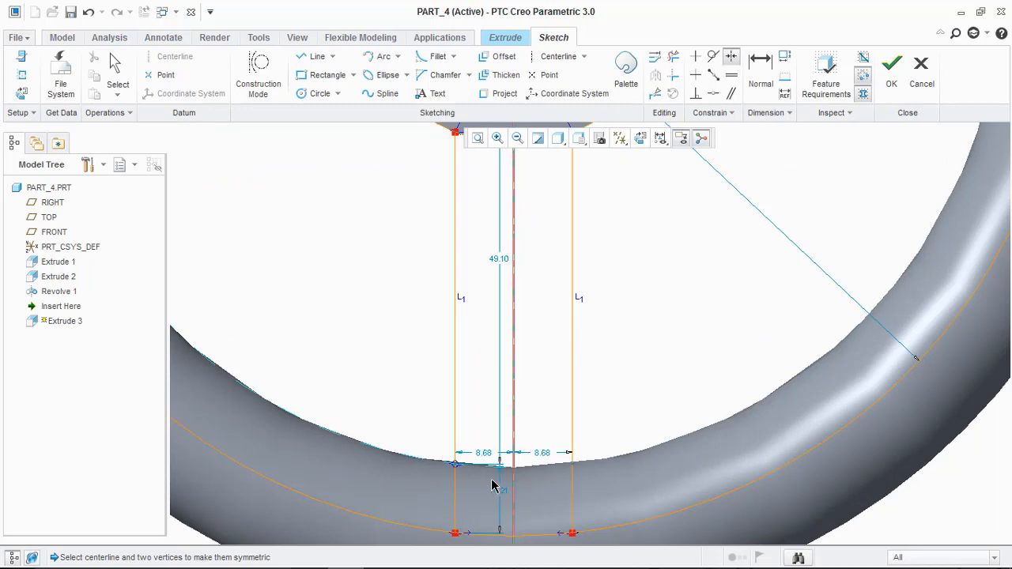
{"action": "scroll", "coordinate": [492, 486], "scroll_direction": "down", "scroll_amount": 1}
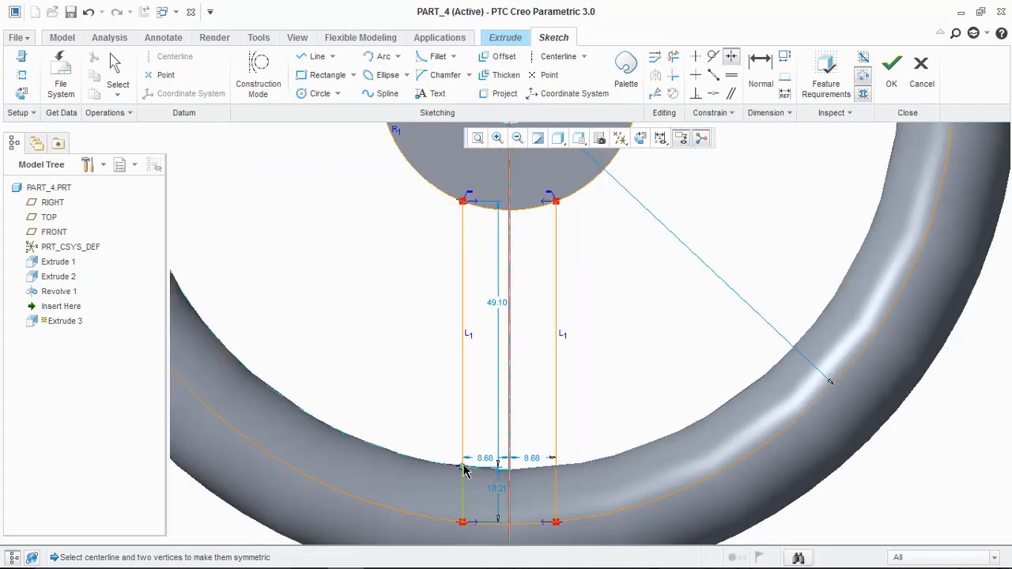
{"action": "left_click", "coordinate": [463, 467]}
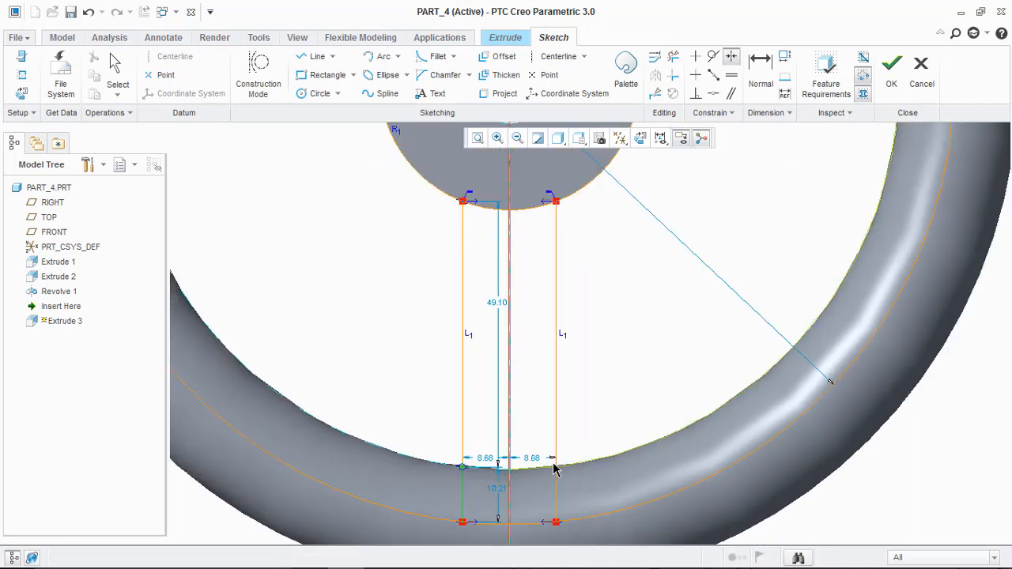
{"action": "scroll", "coordinate": [559, 472], "scroll_direction": "up", "scroll_amount": 2}
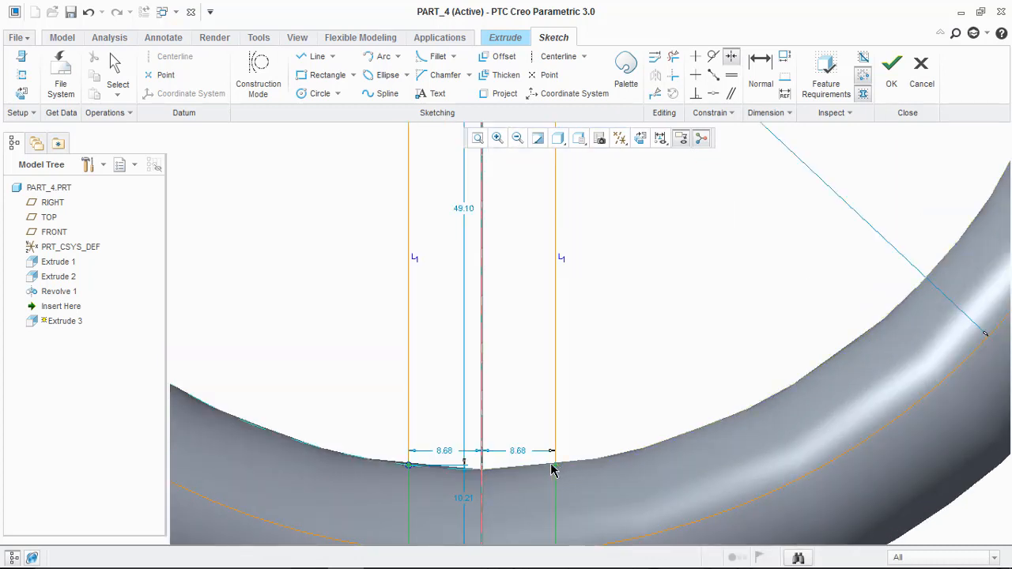
{"action": "left_click", "coordinate": [481, 471]}
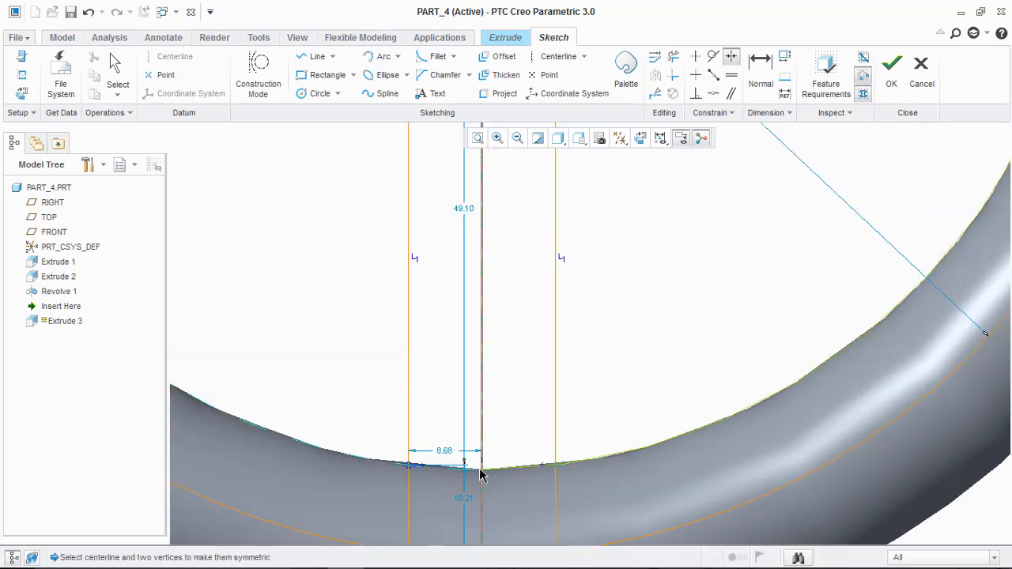
{"action": "middle_click", "coordinate": [645, 391]}
{"action": "scroll", "coordinate": [645, 389], "scroll_direction": "down", "scroll_amount": 3}
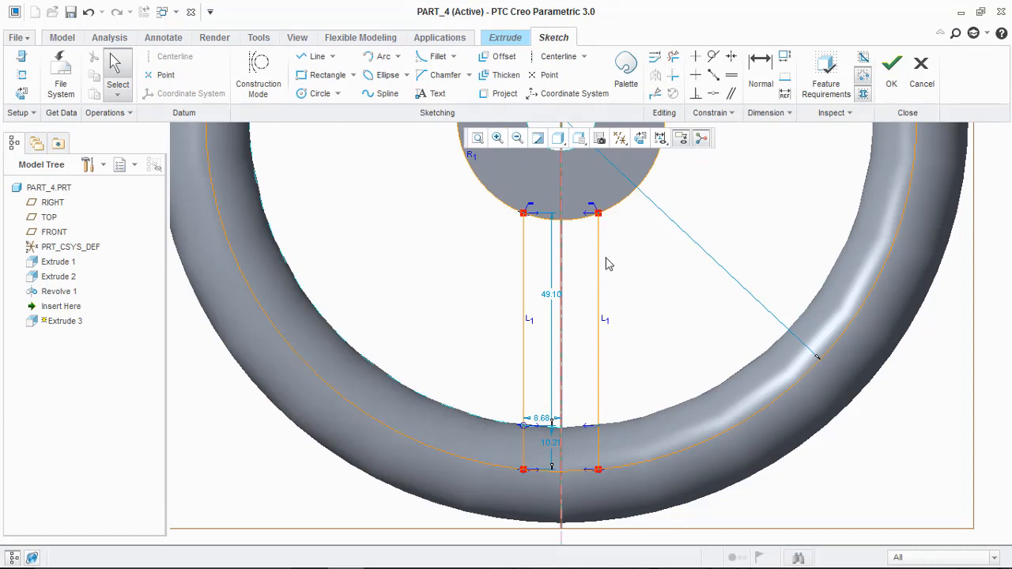
Dimension the distance between one spoke line and the vertical centerline near the hub, accepting the current value
{"action": "scroll", "coordinate": [598, 252], "scroll_direction": "up", "scroll_amount": 2}
{"action": "scroll", "coordinate": [587, 248], "scroll_direction": "down", "scroll_amount": 2}
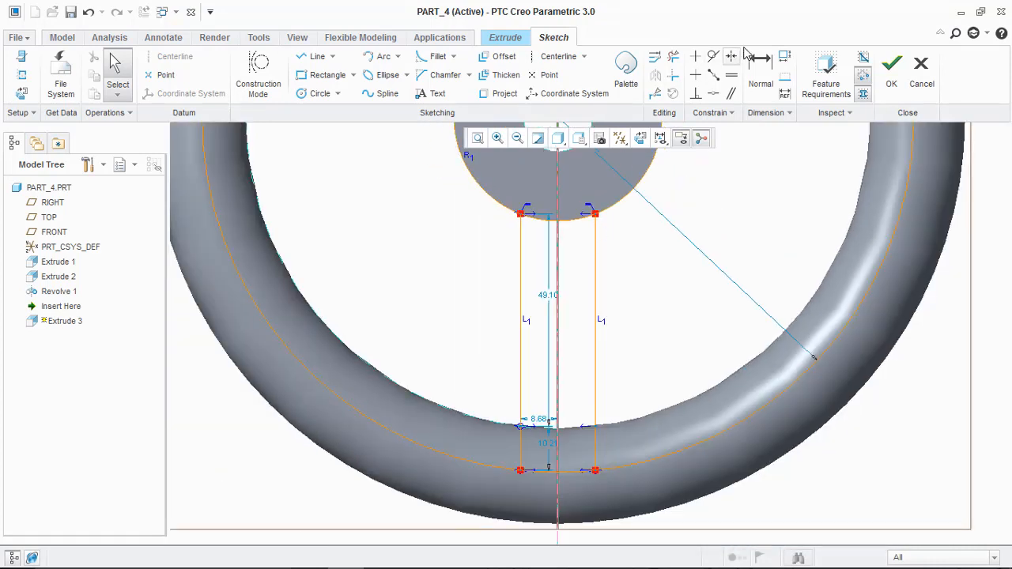
{"action": "key", "text": "d"}
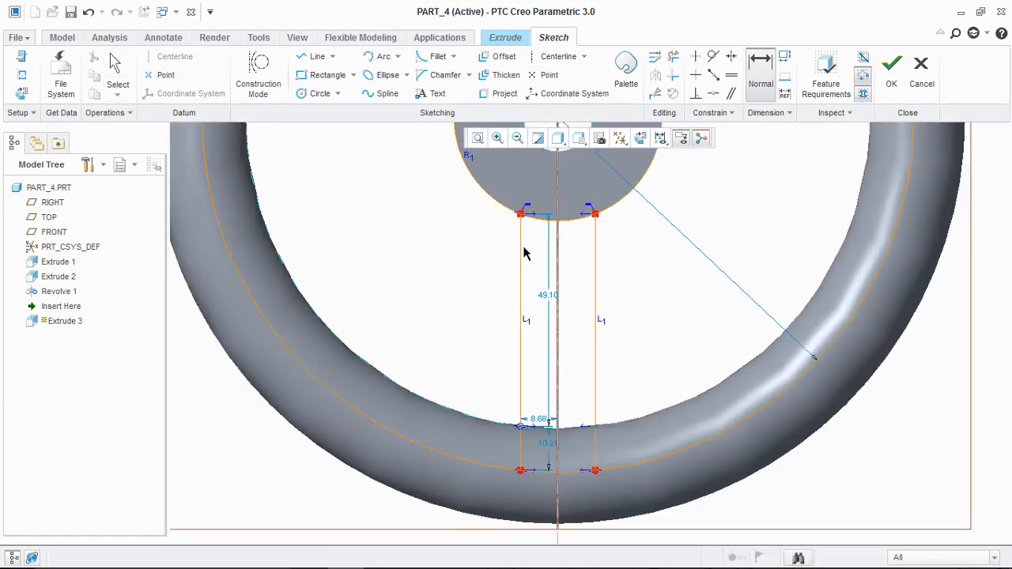
{"action": "left_click", "coordinate": [520, 244]}
{"action": "left_click", "coordinate": [544, 247]}
{"action": "middle_click", "coordinate": [566, 240]}
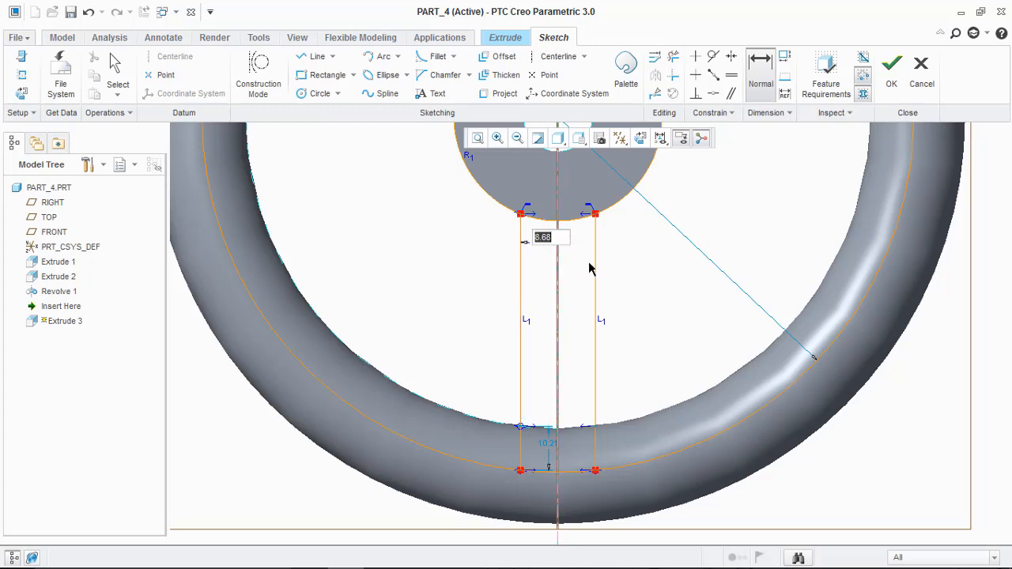
{"action": "key", "text": "Return"}
{"action": "scroll", "coordinate": [553, 410], "scroll_direction": "up", "scroll_amount": 3}
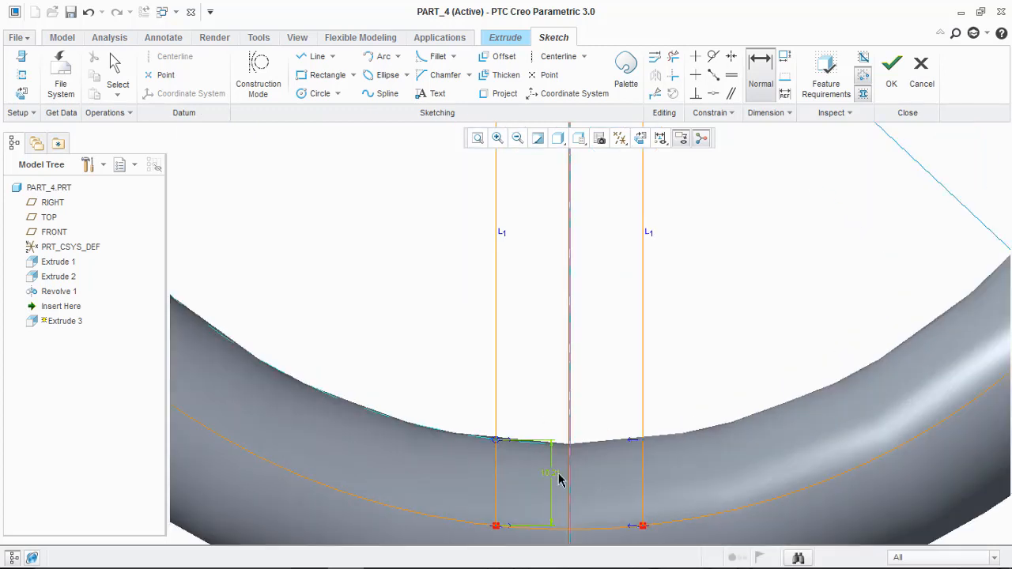
{"action": "scroll", "coordinate": [618, 280], "scroll_direction": "down", "scroll_amount": 2}
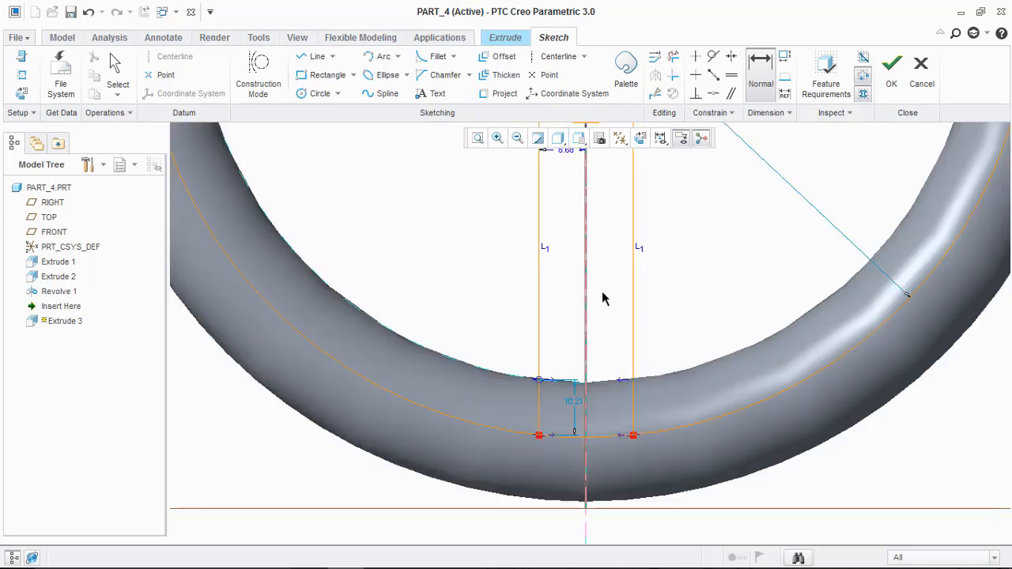
{"action": "scroll", "coordinate": [589, 328], "scroll_direction": "up", "scroll_amount": 3}
{"action": "scroll", "coordinate": [586, 336], "scroll_direction": "down", "scroll_amount": 4}
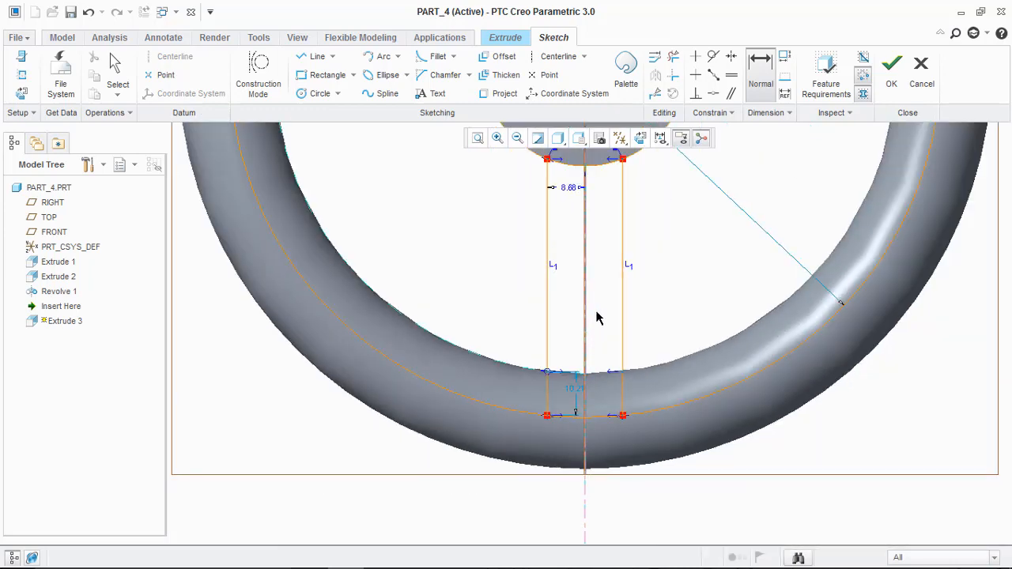
{"action": "middle_click_drag", "start_coordinate": [594, 318], "coordinate": [574, 355]}
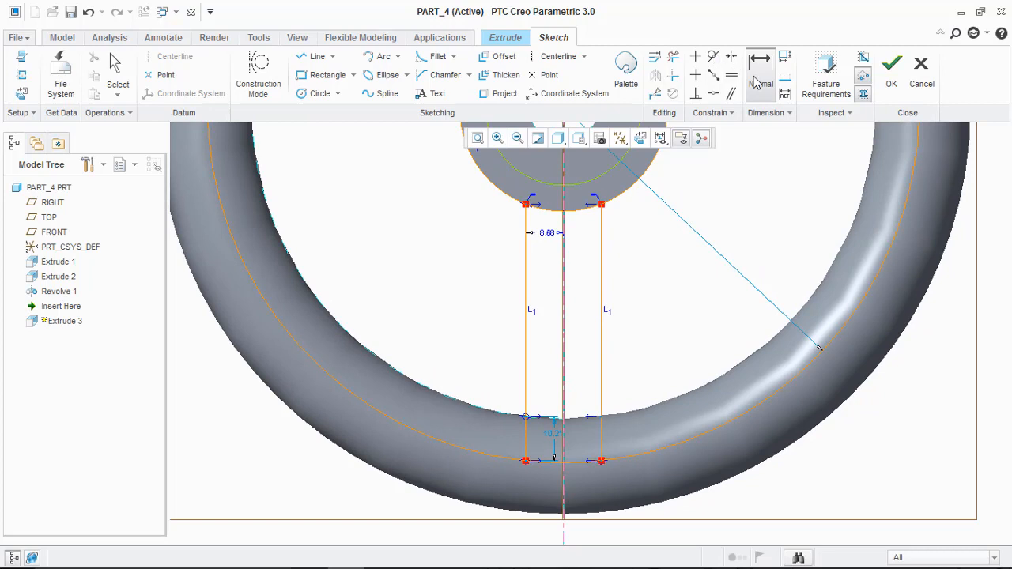
Try to add a second distance dimension from the same spoke line to the centerline near the rim
{"action": "left_click", "coordinate": [526, 403]}
{"action": "middle_click", "coordinate": [553, 397]}
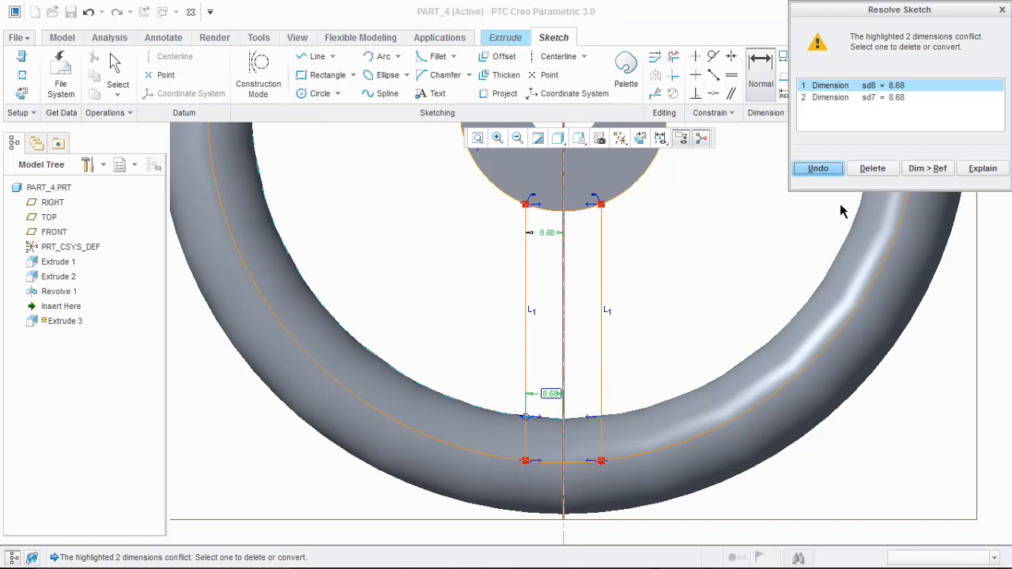
{"action": "left_click", "coordinate": [636, 555]}
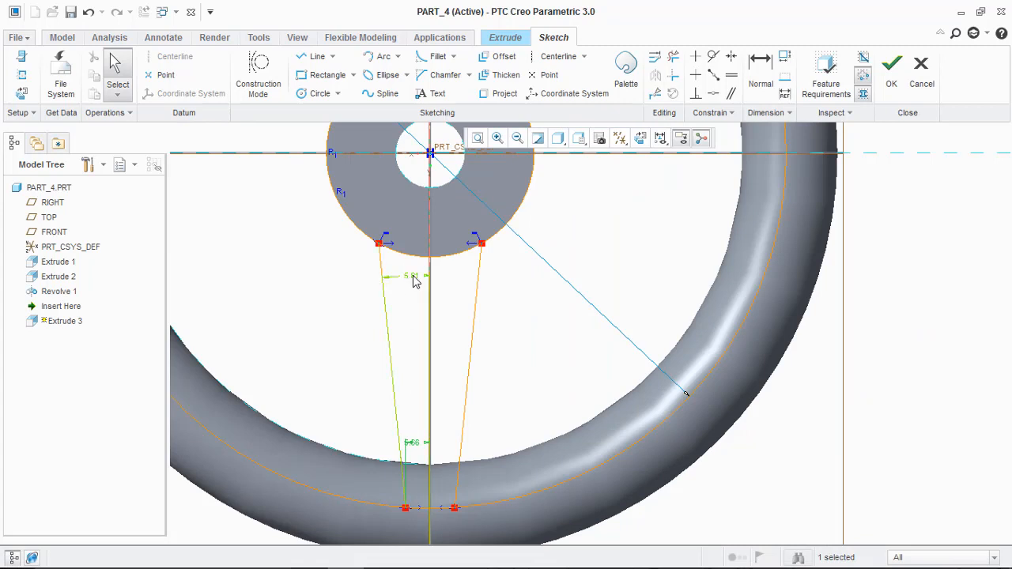
Set the spoke's half-width dimensions to 19/2 at the hub end and 16/2 at the rim end
{"action": "double_click", "coordinate": [412, 276]}
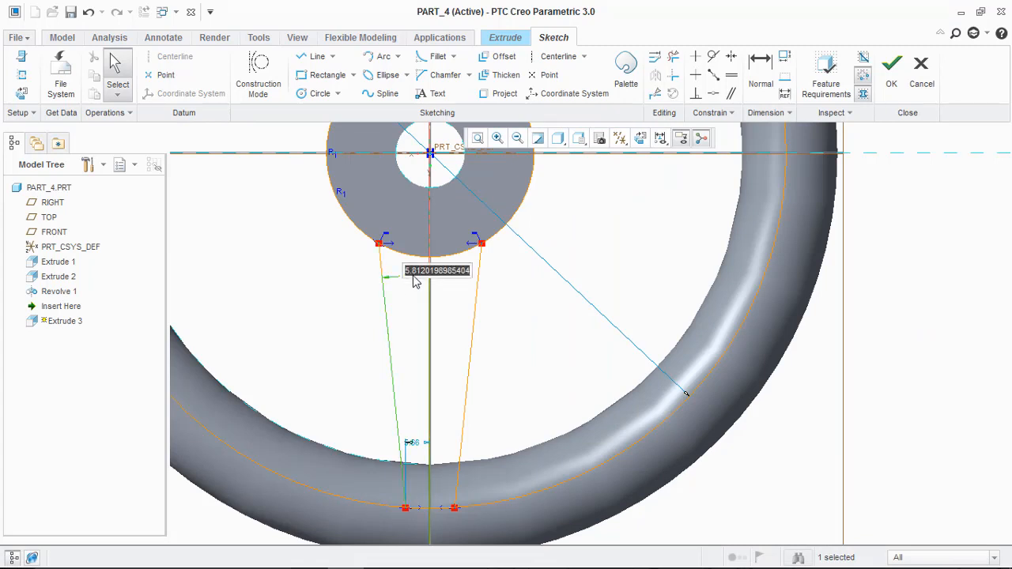
{"action": "type", "text": "19/2"}
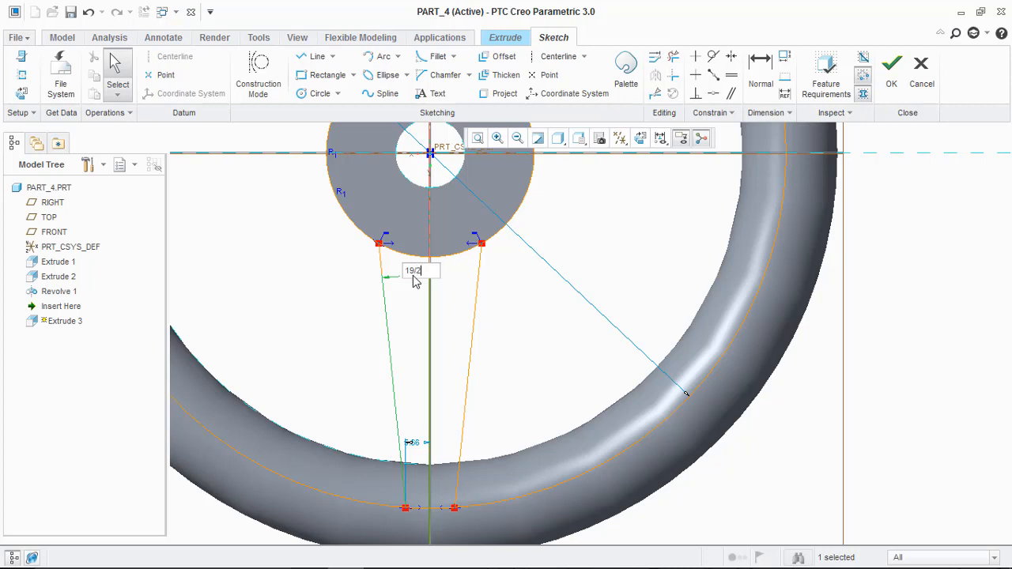
{"action": "key", "text": "Return"}
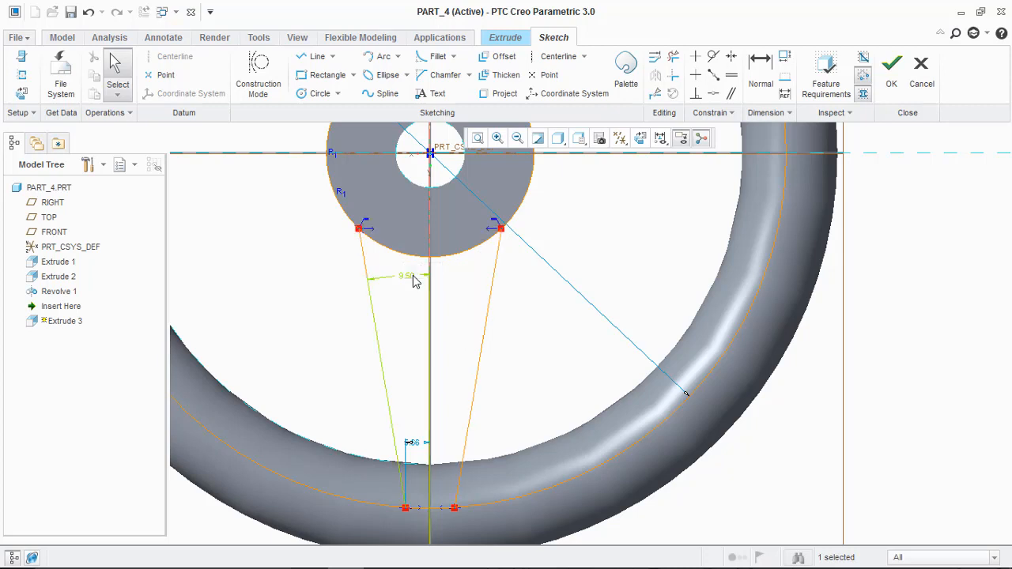
{"action": "double_click", "coordinate": [412, 445]}
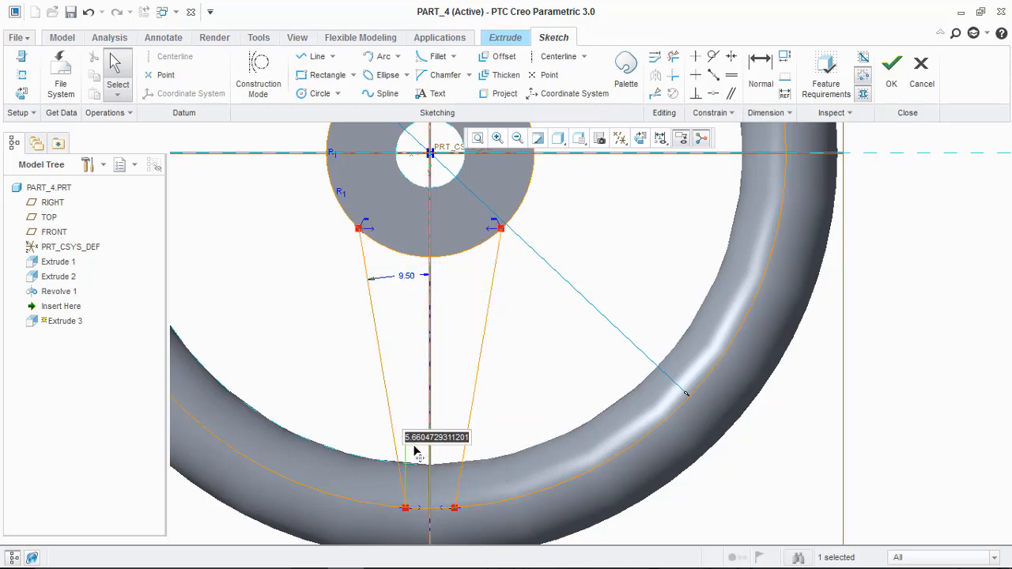
{"action": "type", "text": "16/2"}
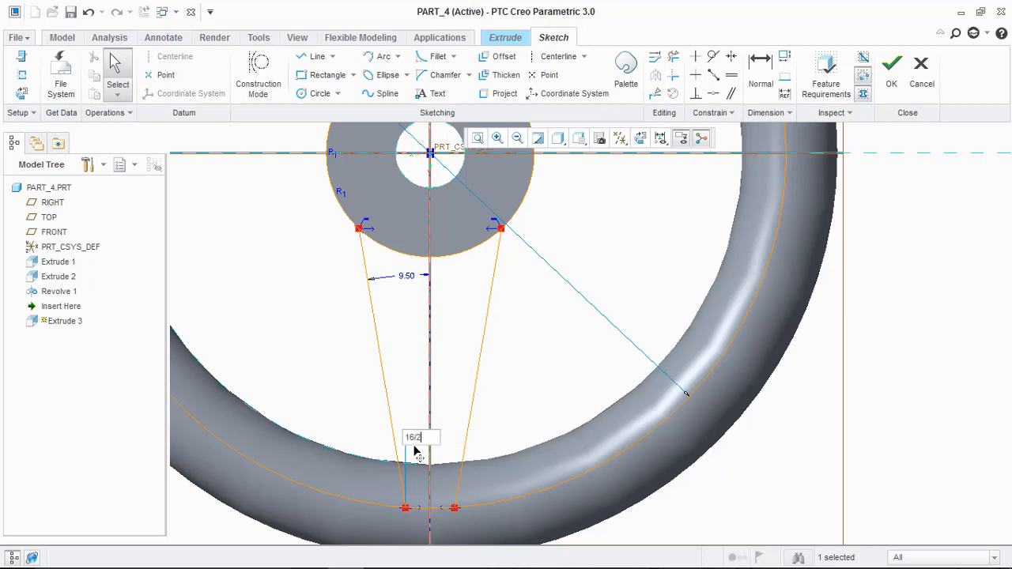
{"action": "key", "text": "Return"}
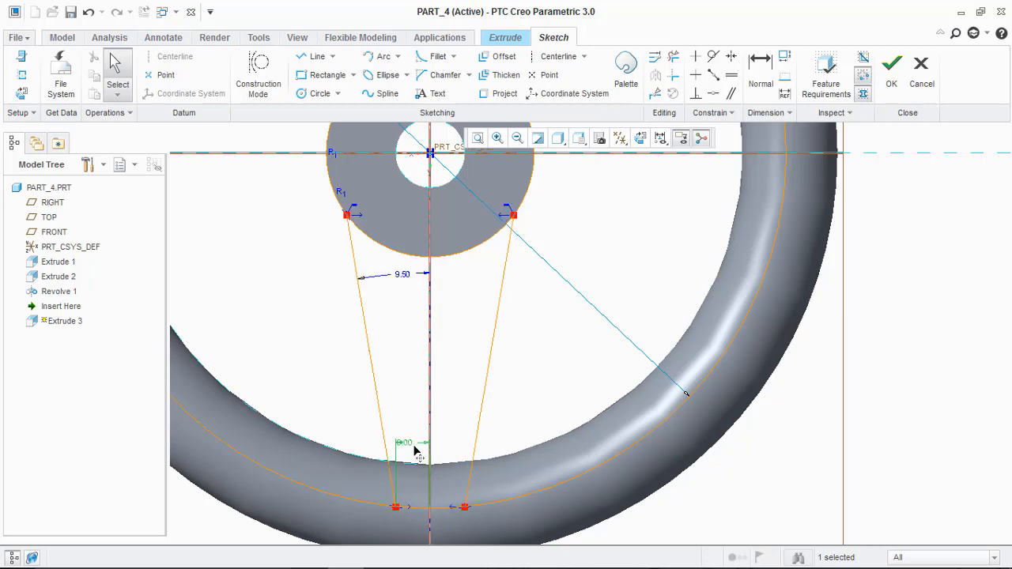
Check the hand wheel's spoke widths in the lab manual PDF in Adobe Reader, and return to Creo to compare the sketch
{"action": "left_click", "coordinate": [387, 554]}
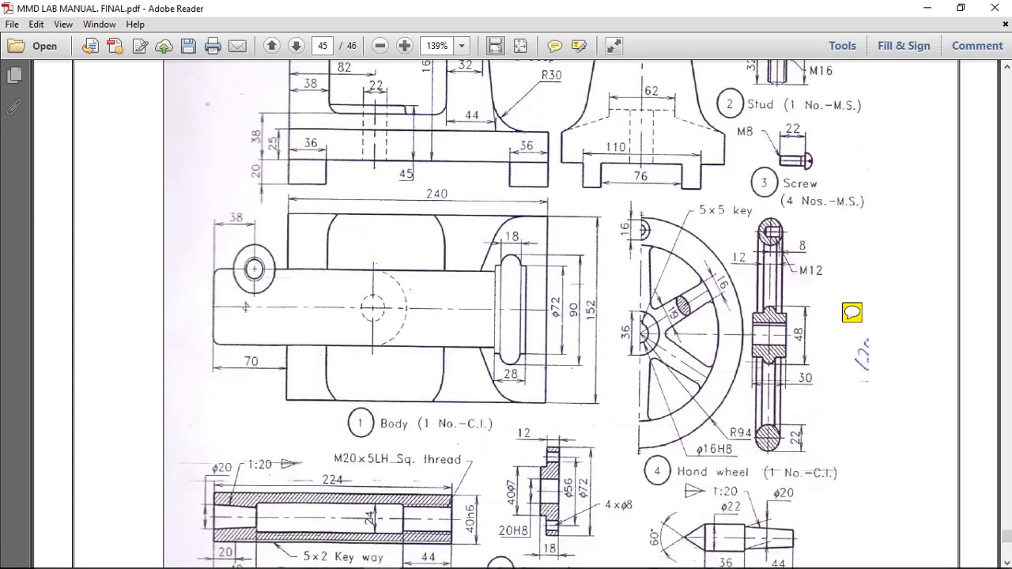
{"action": "left_click", "coordinate": [345, 564]}
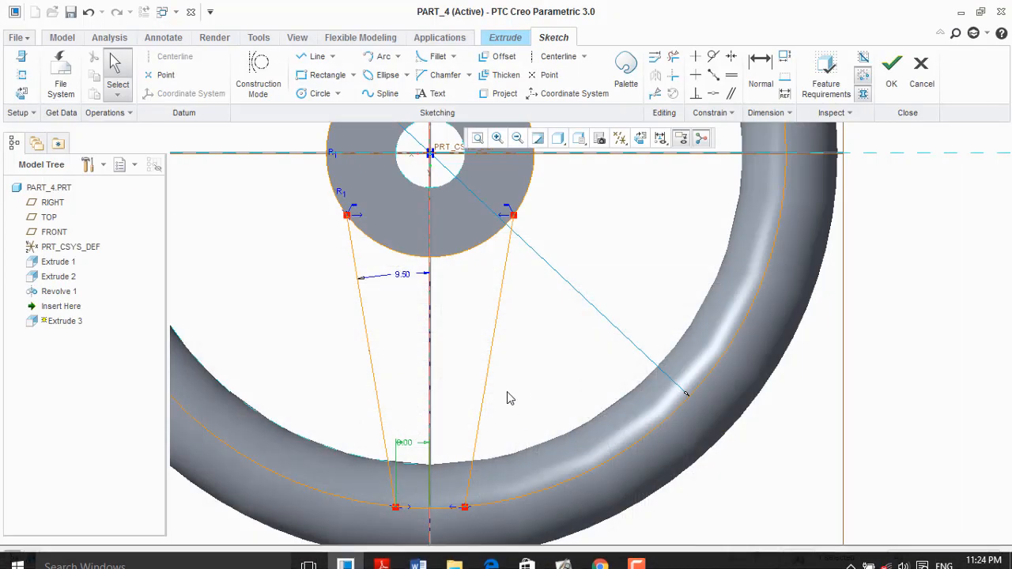
{"action": "scroll", "coordinate": [506, 401], "scroll_direction": "down", "scroll_amount": 1}
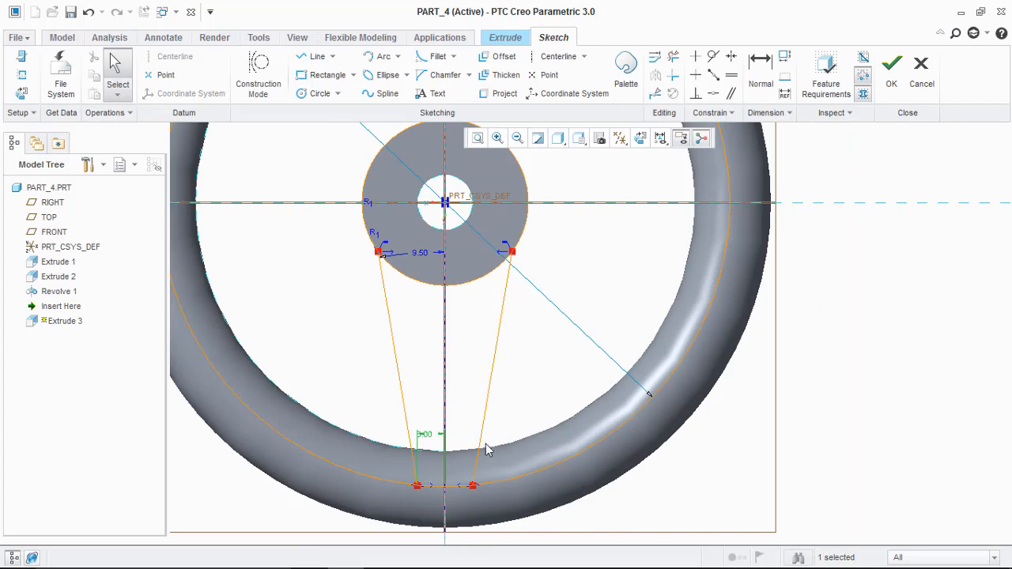
{"action": "scroll", "coordinate": [481, 404], "scroll_direction": "down", "scroll_amount": 3}
{"action": "scroll", "coordinate": [481, 403], "scroll_direction": "up", "scroll_amount": 2}
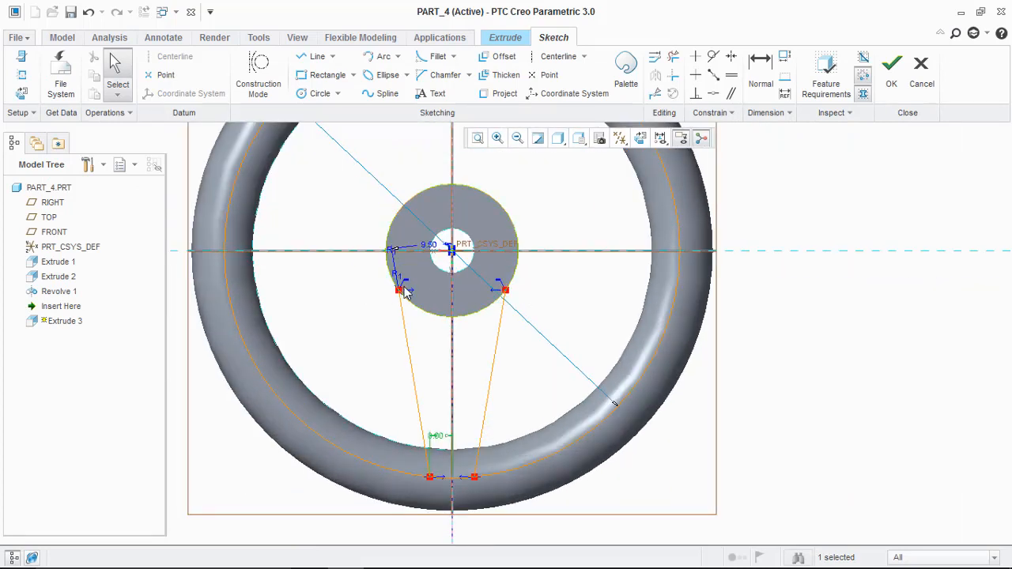
{"action": "mouse_move", "coordinate": [413, 564]}
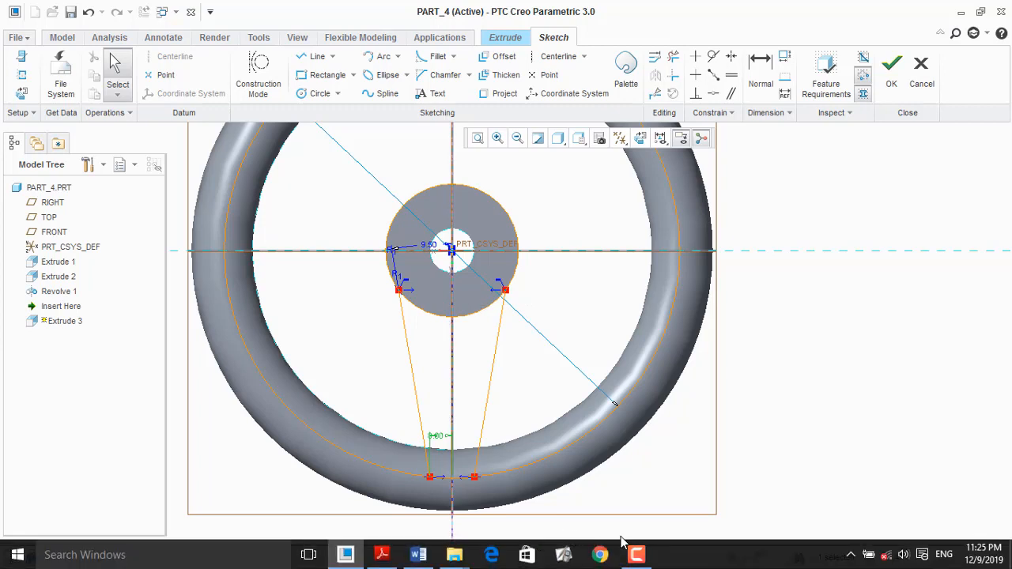
{"action": "left_click", "coordinate": [636, 554]}
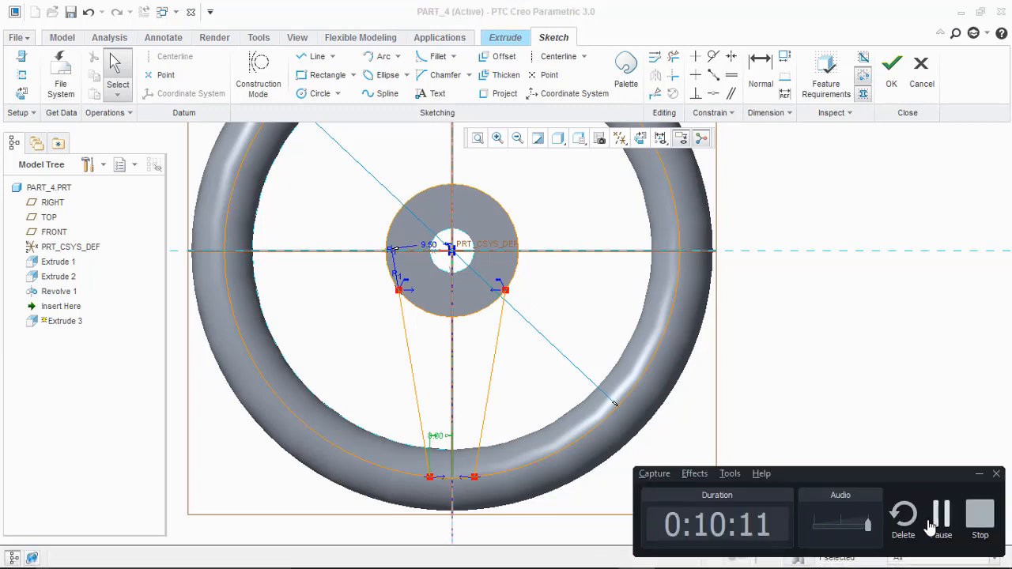
{"action": "left_click", "coordinate": [933, 526]}
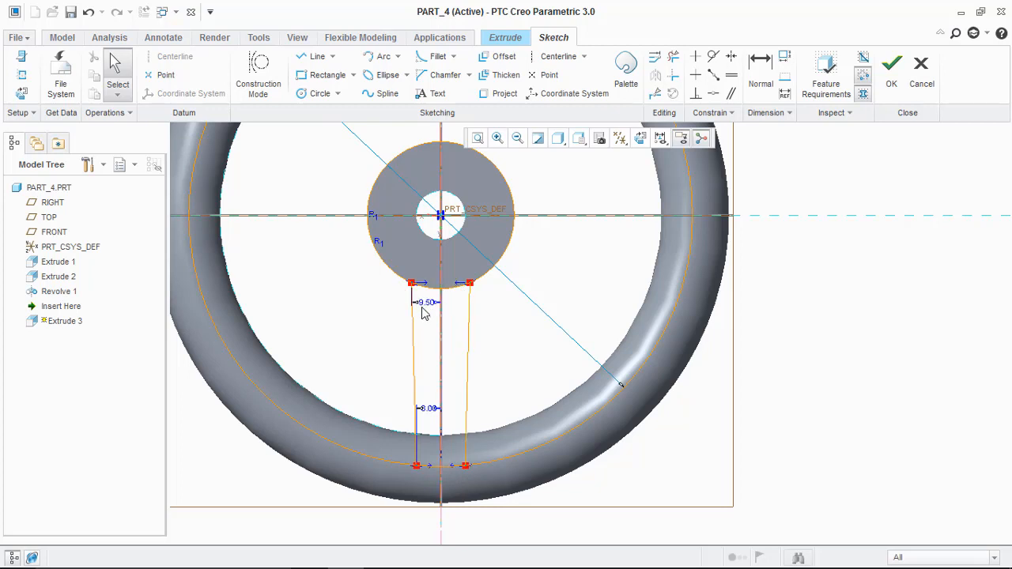
{"action": "left_click", "coordinate": [760, 69]}
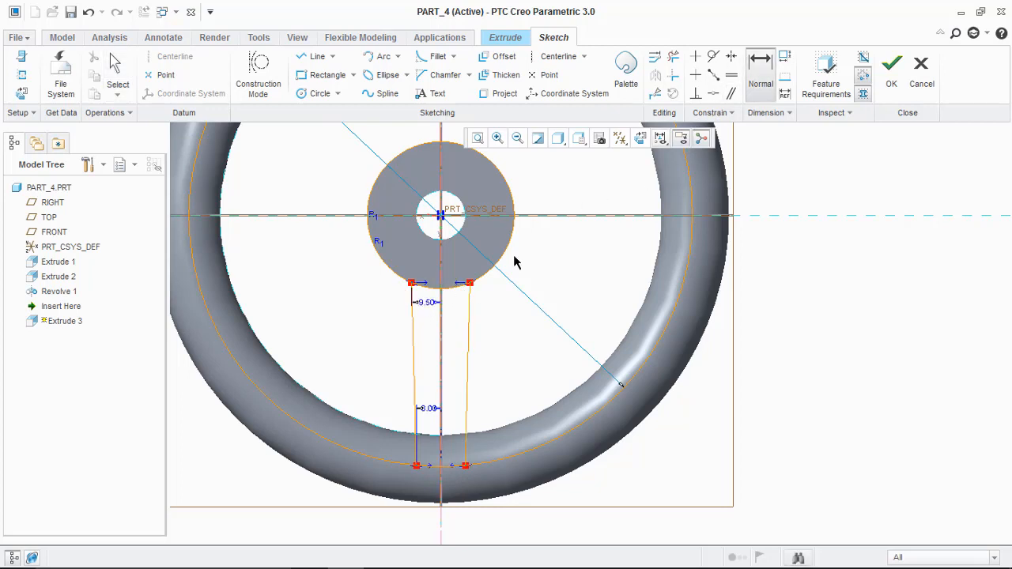
{"action": "left_click", "coordinate": [425, 310]}
{"action": "scroll", "coordinate": [502, 454], "scroll_direction": "down", "scroll_amount": 2}
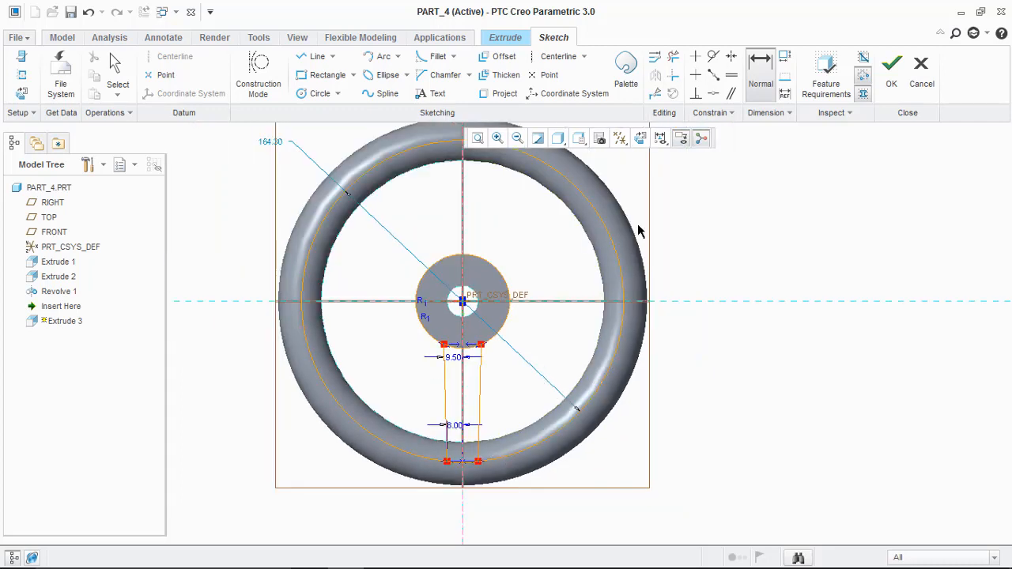
Trim away the hub and rim circle segments outside the two spoke lines, leaving one closed tapered spoke profile
{"action": "left_click", "coordinate": [672, 56]}
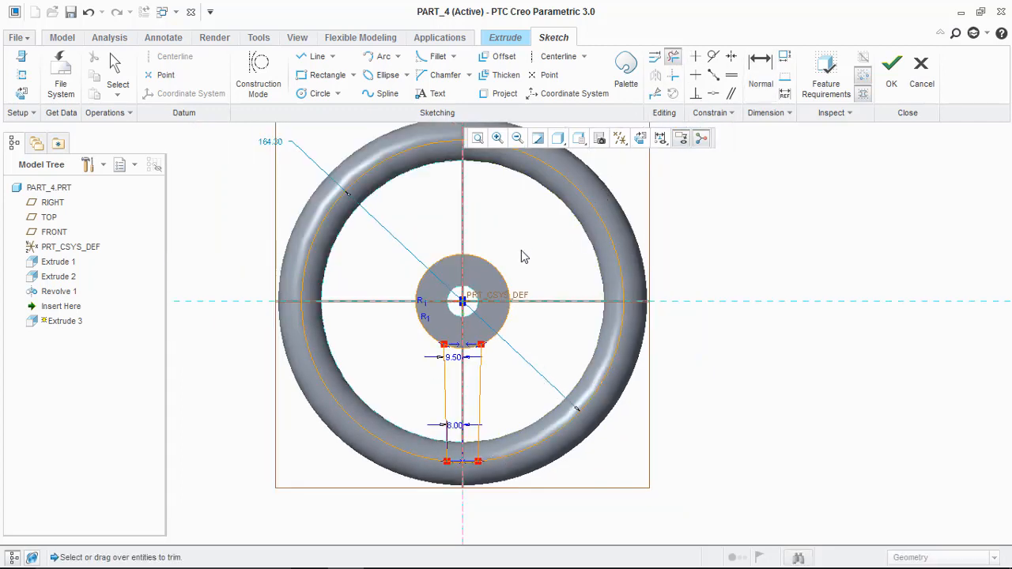
{"action": "left_click_drag", "start_coordinate": [495, 317], "coordinate": [508, 351]}
{"action": "left_click_drag", "start_coordinate": [447, 314], "coordinate": [416, 331]}
{"action": "left_click_drag", "start_coordinate": [430, 274], "coordinate": [400, 256]}
{"action": "left_click_drag", "start_coordinate": [536, 451], "coordinate": [545, 462]}
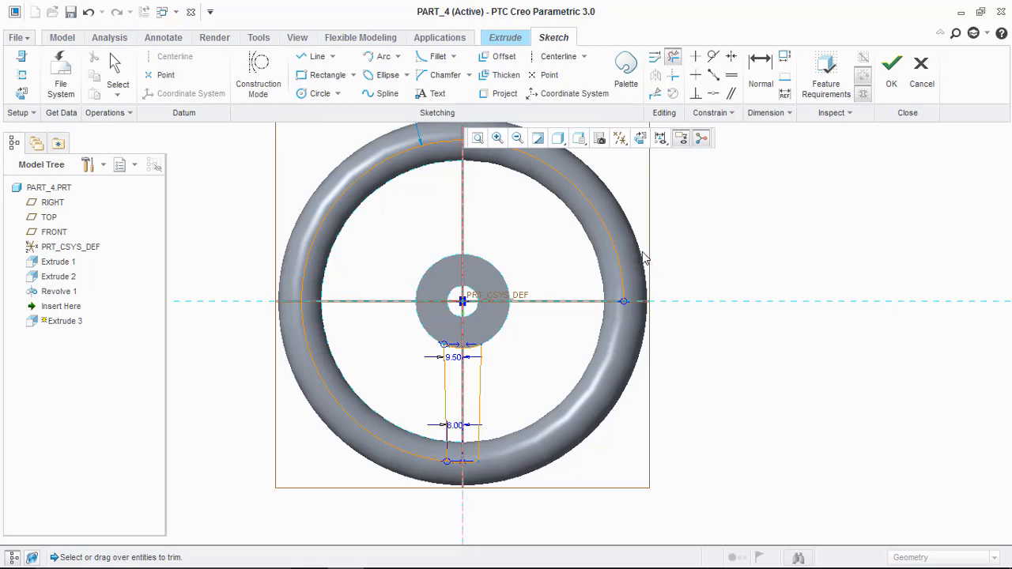
{"action": "left_click_drag", "start_coordinate": [429, 141], "coordinate": [320, 257]}
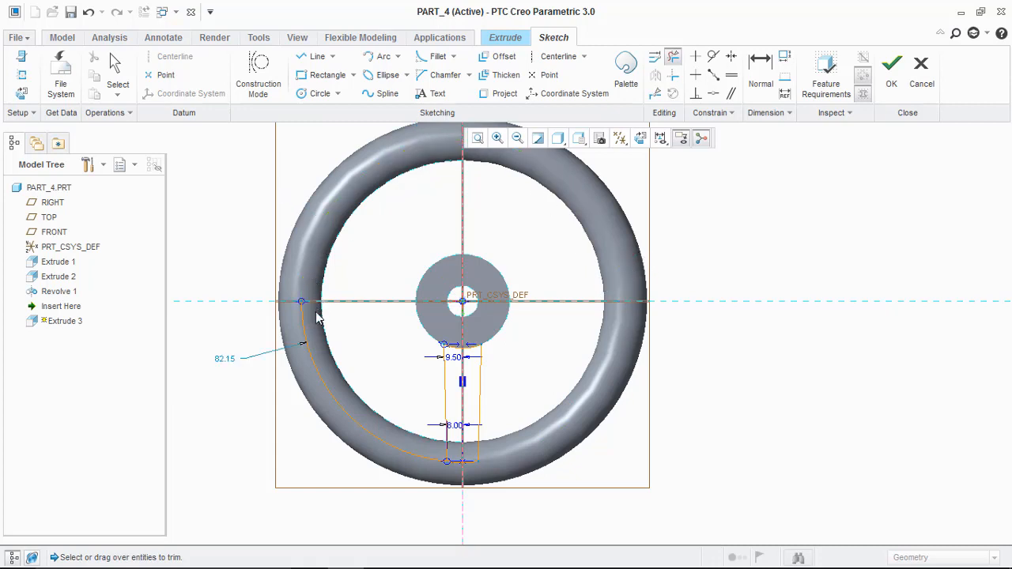
{"action": "left_click", "coordinate": [316, 314]}
{"action": "middle_click", "coordinate": [427, 377]}
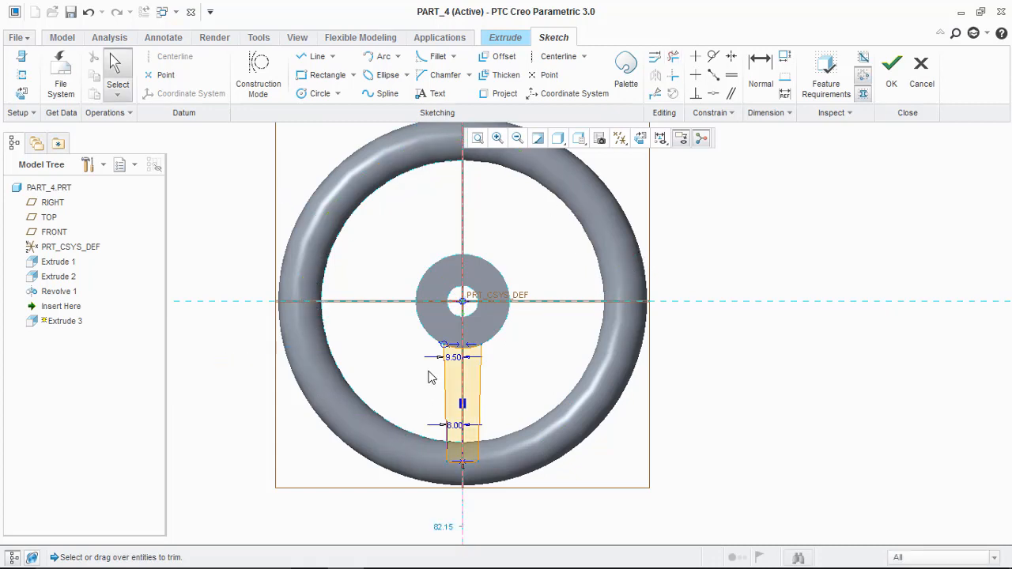
{"action": "middle_click_drag", "start_coordinate": [498, 438], "coordinate": [501, 429]}
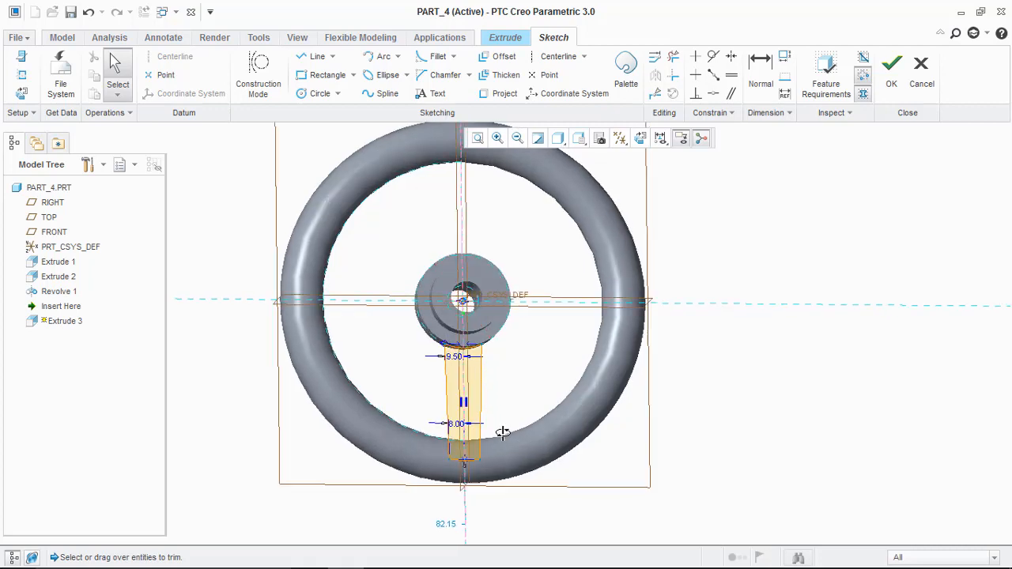
Accept the spoke sketch and look up the spoke thickness on the hand wheel drawing in the lab manual PDF in Adobe Reader
{"action": "left_click", "coordinate": [891, 70]}
{"action": "middle_click_drag", "start_coordinate": [683, 271], "coordinate": [719, 264]}
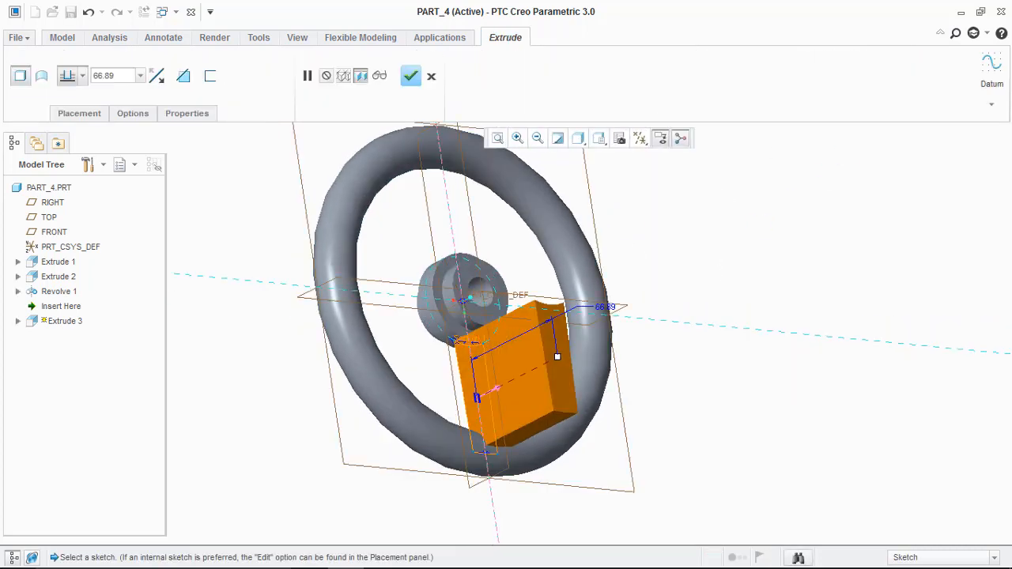
{"action": "left_click", "coordinate": [382, 554]}
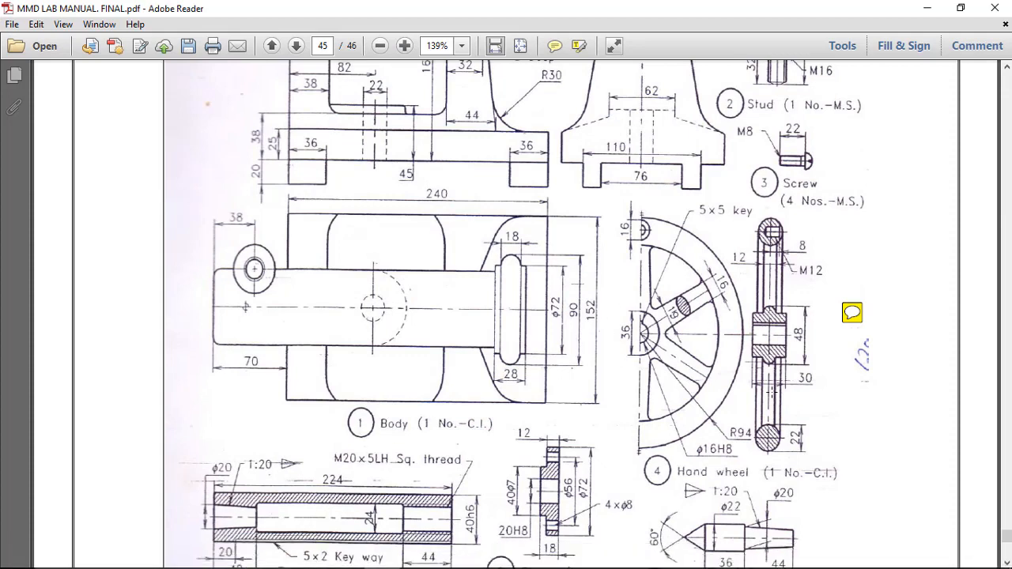
{"action": "left_click", "coordinate": [636, 554]}
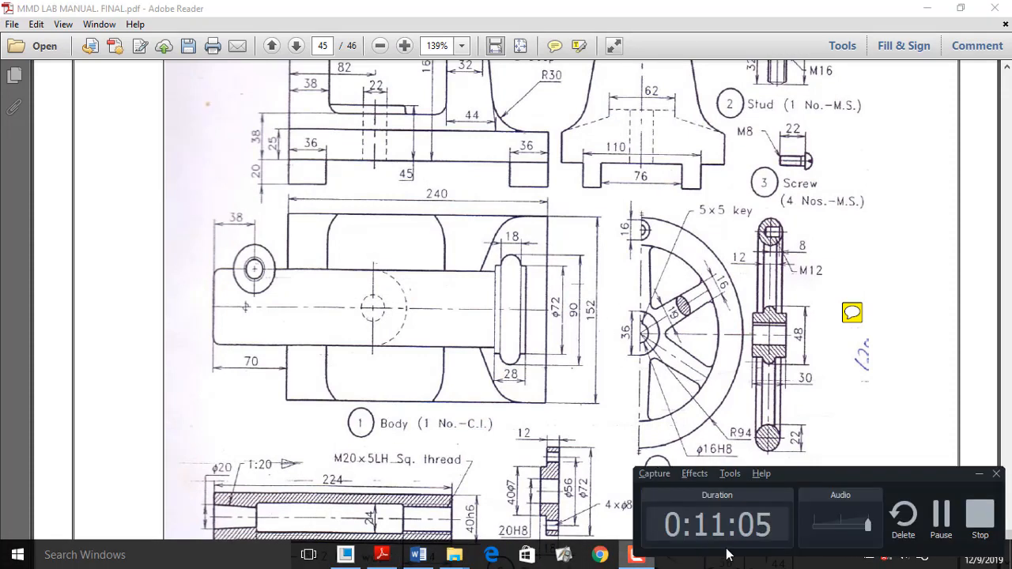
{"action": "left_click", "coordinate": [939, 523]}
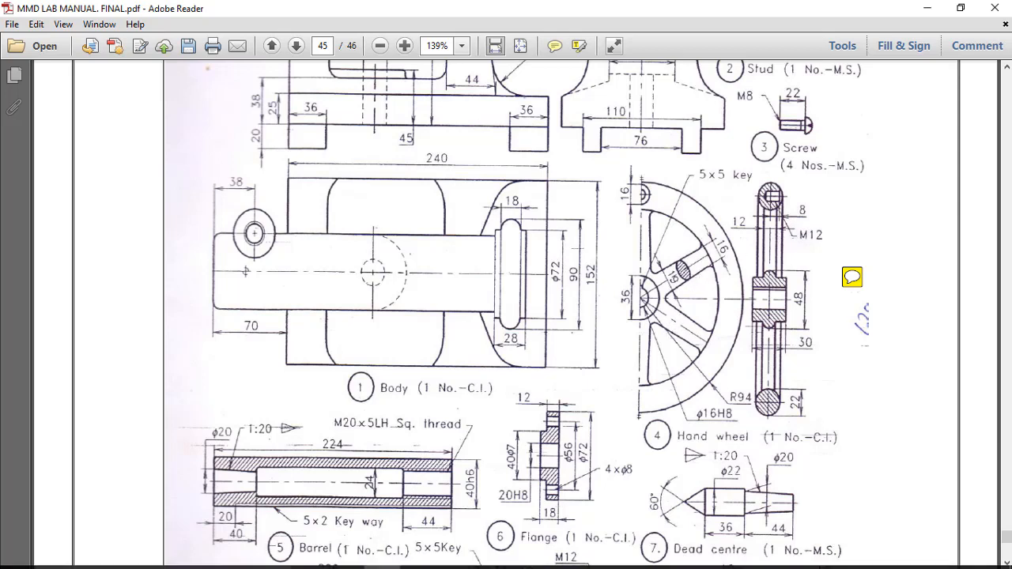
{"action": "mouse_move", "coordinate": [526, 557]}
Return to Creo and extrude the spoke profile to a depth of 12, symmetric about the sketch plane
{"action": "left_click", "coordinate": [356, 562]}
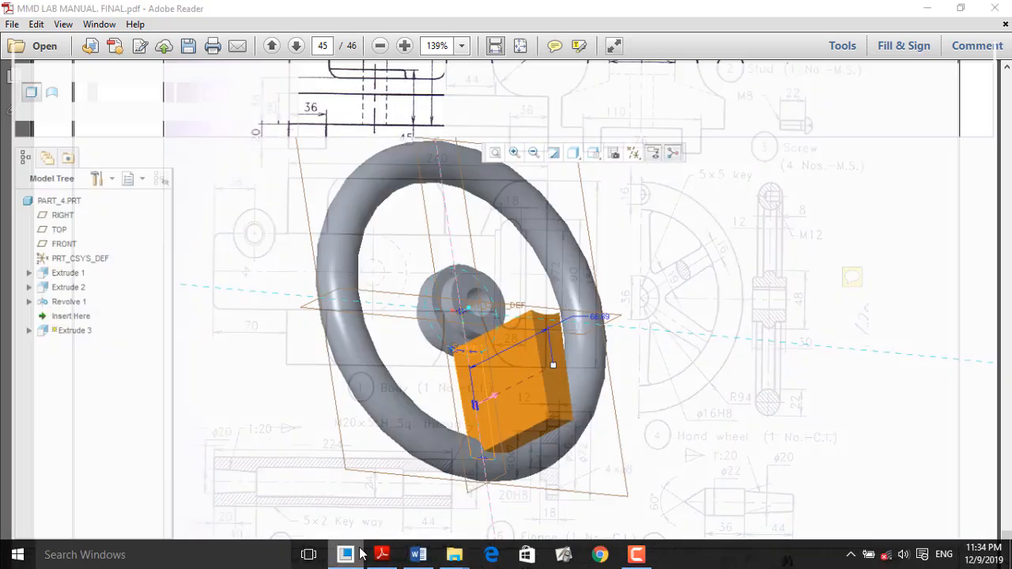
{"action": "double_click", "coordinate": [128, 77]}
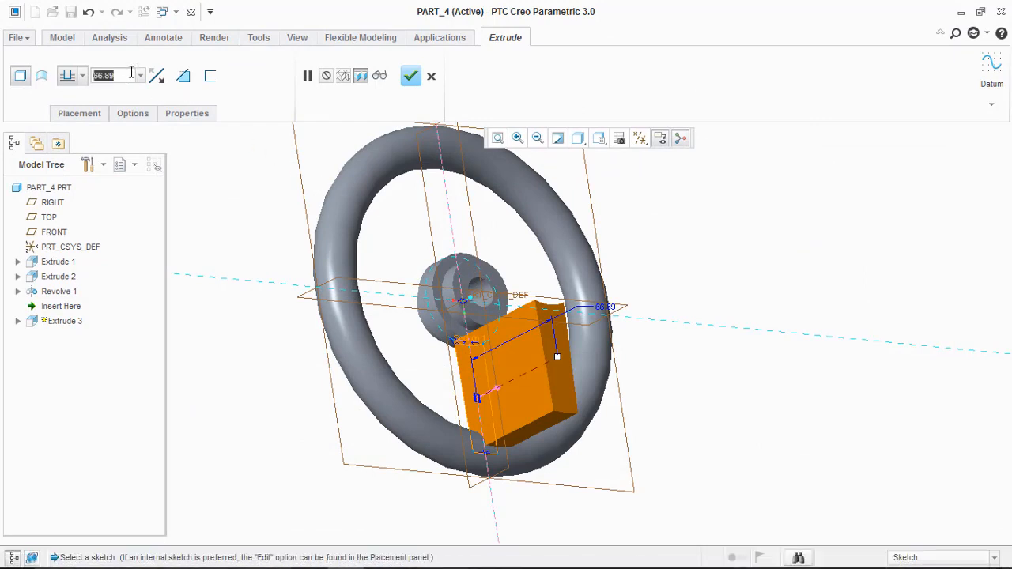
{"action": "type", "text": "12"}
{"action": "key", "text": "Return"}
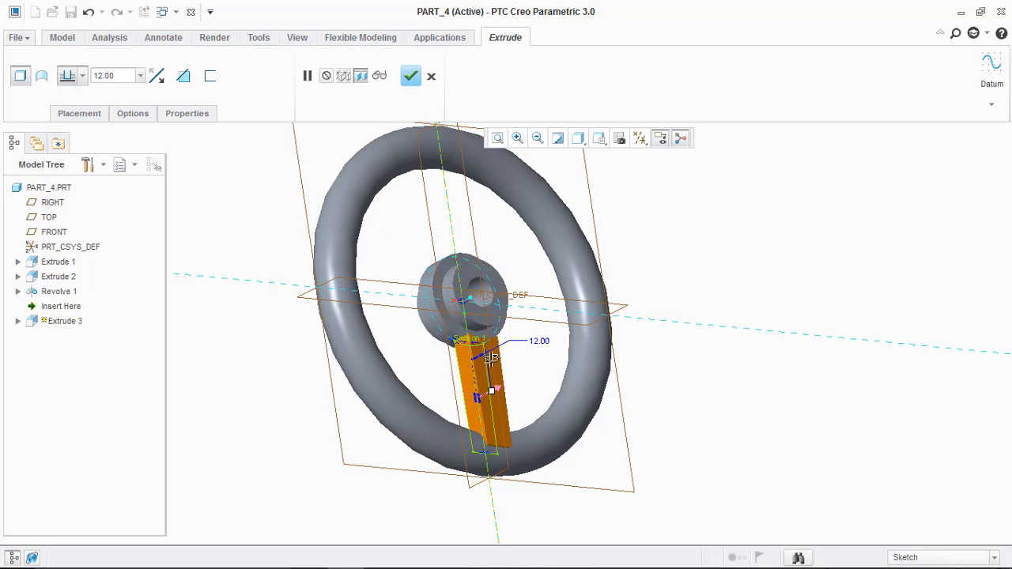
{"action": "middle_click_drag", "start_coordinate": [486, 361], "coordinate": [478, 344]}
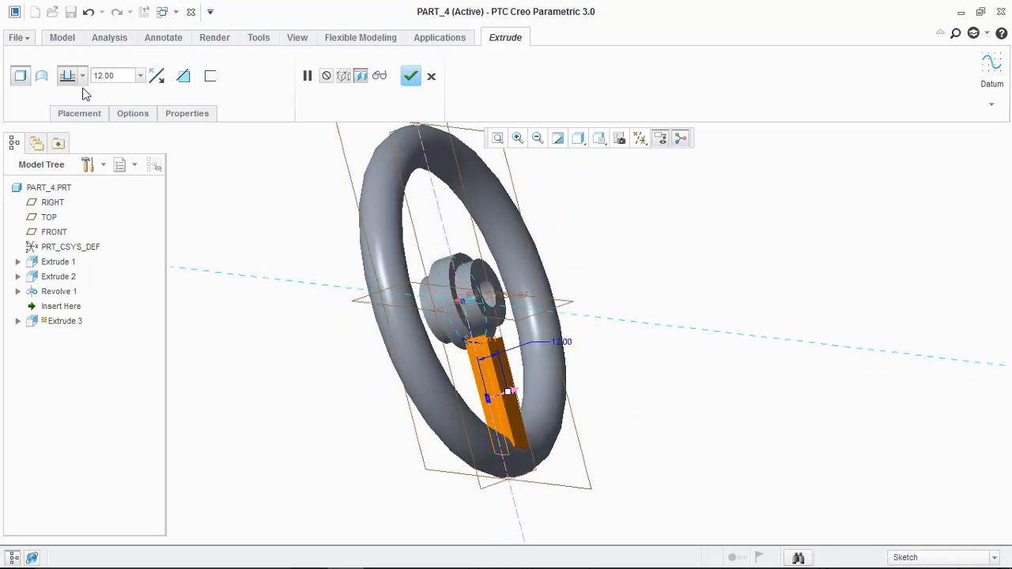
{"action": "left_click", "coordinate": [80, 80]}
{"action": "left_click", "coordinate": [68, 124]}
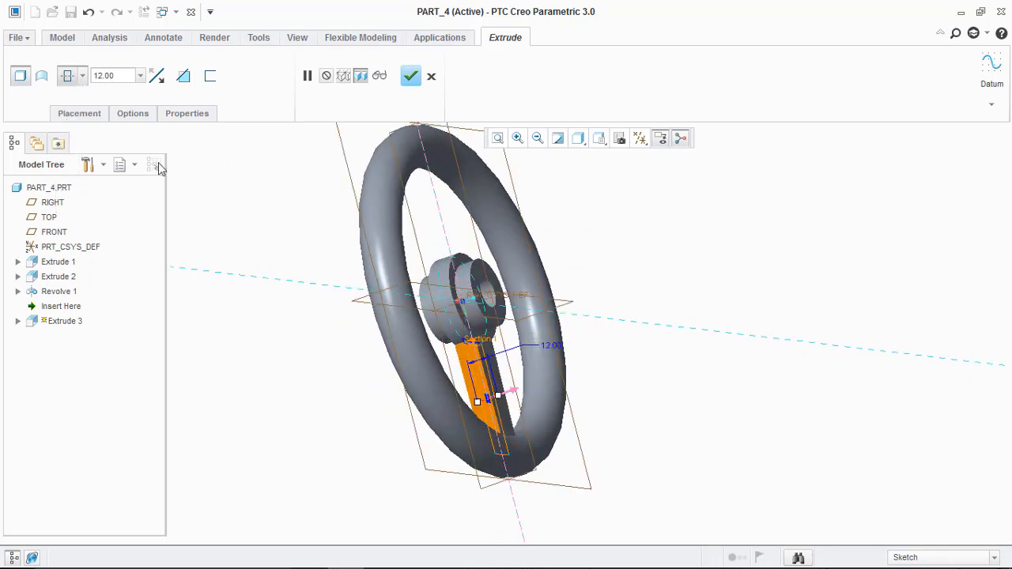
{"action": "middle_click_drag", "start_coordinate": [506, 404], "coordinate": [474, 379]}
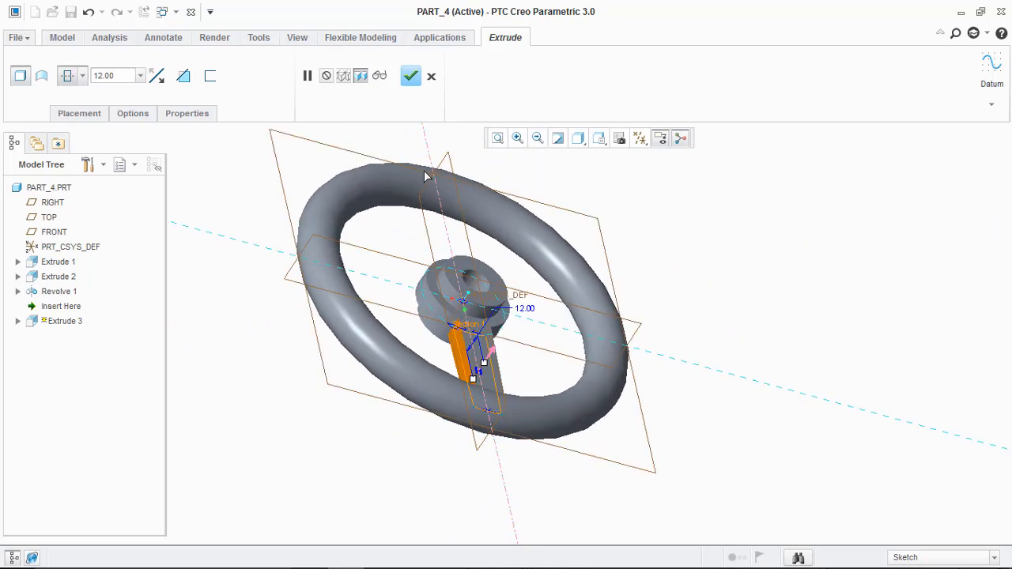
{"action": "left_click", "coordinate": [410, 76]}
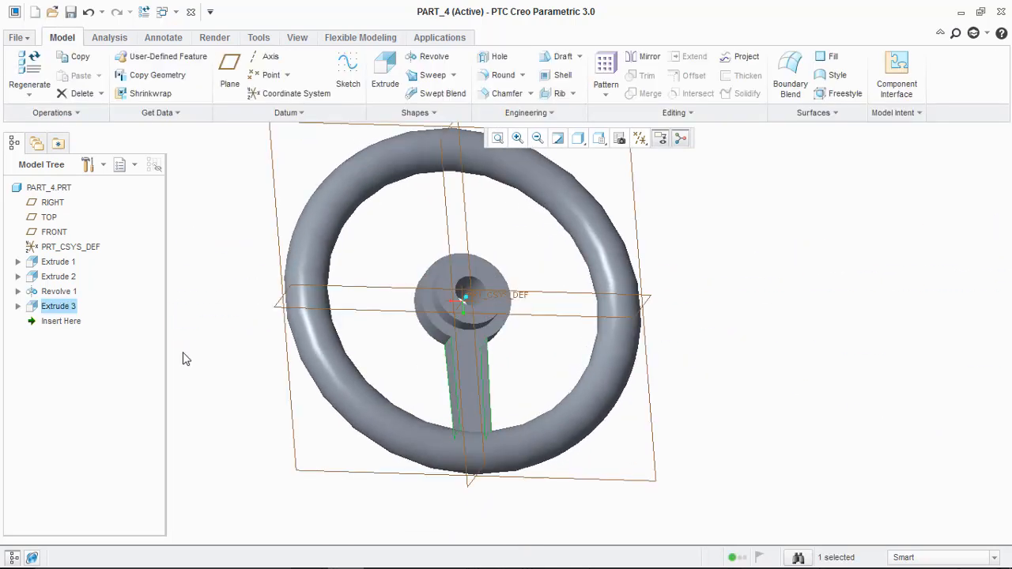
Redefine the hub's middle collar extrusion (Extrude 2) with a symmetric depth of 8
{"action": "left_click", "coordinate": [57, 291]}
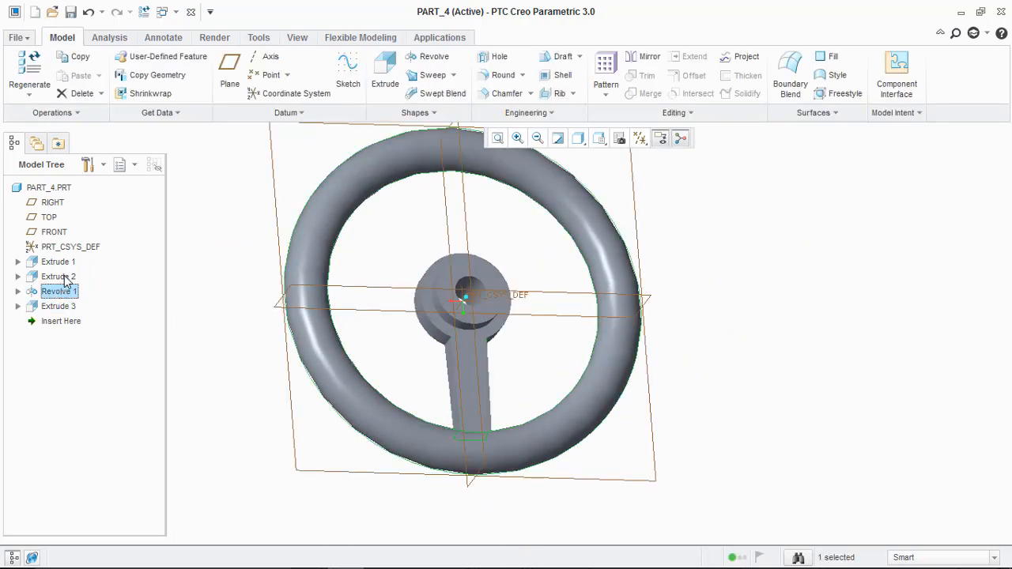
{"action": "left_click", "coordinate": [65, 277]}
{"action": "right_click", "coordinate": [68, 279]}
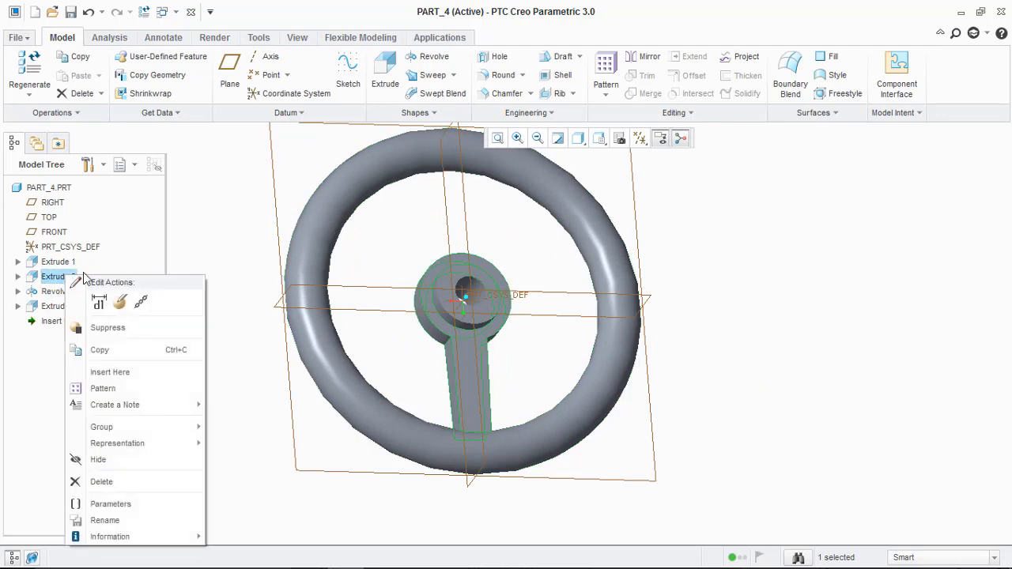
{"action": "left_click", "coordinate": [120, 303]}
{"action": "middle_click_drag", "start_coordinate": [300, 335], "coordinate": [332, 289]}
{"action": "double_click", "coordinate": [113, 78]}
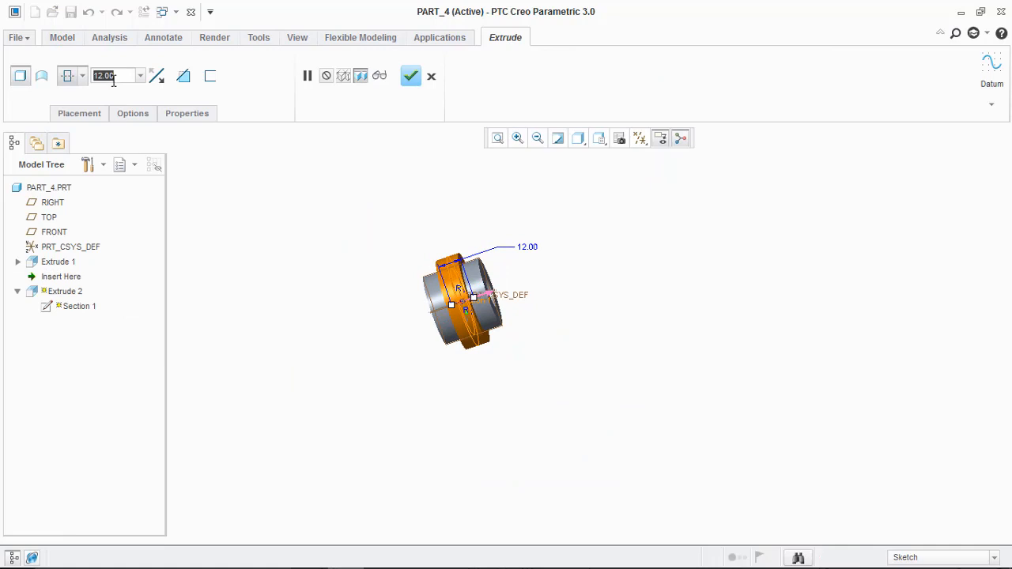
{"action": "type", "text": "8.0"}
{"action": "key", "text": "Return"}
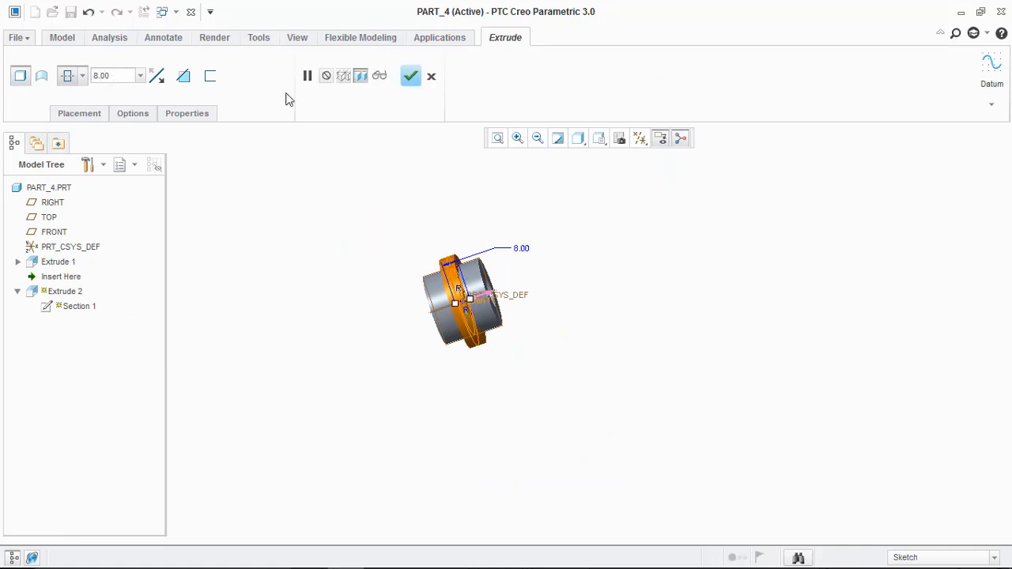
{"action": "left_click", "coordinate": [410, 76]}
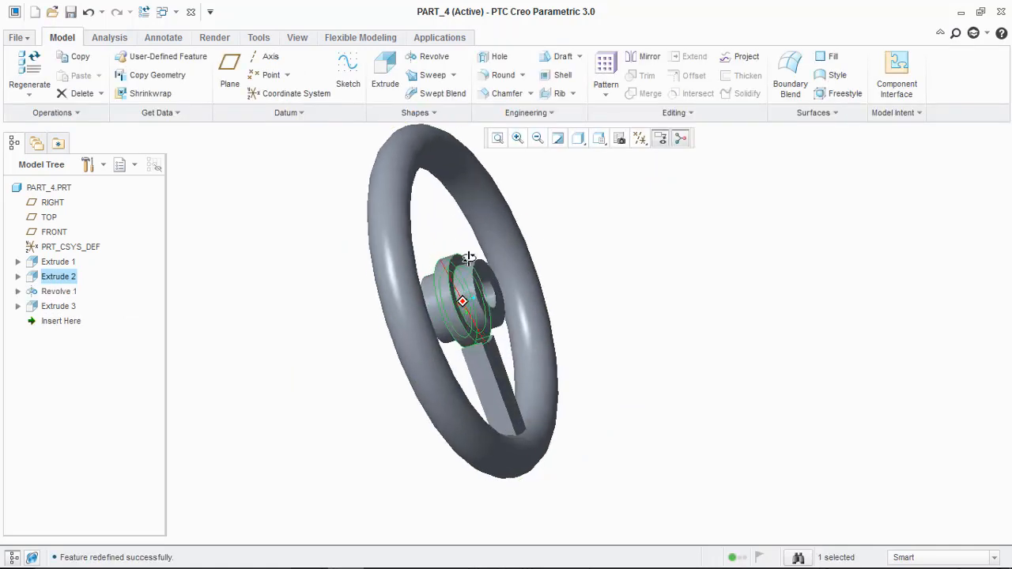
Inspect the joint between spoke and hub, and set the collar extrusion's (Extrude 2) symmetric depth back to 12
{"action": "middle_click_drag", "start_coordinate": [469, 258], "coordinate": [490, 260]}
{"action": "scroll", "coordinate": [492, 320], "scroll_direction": "down", "scroll_amount": 4}
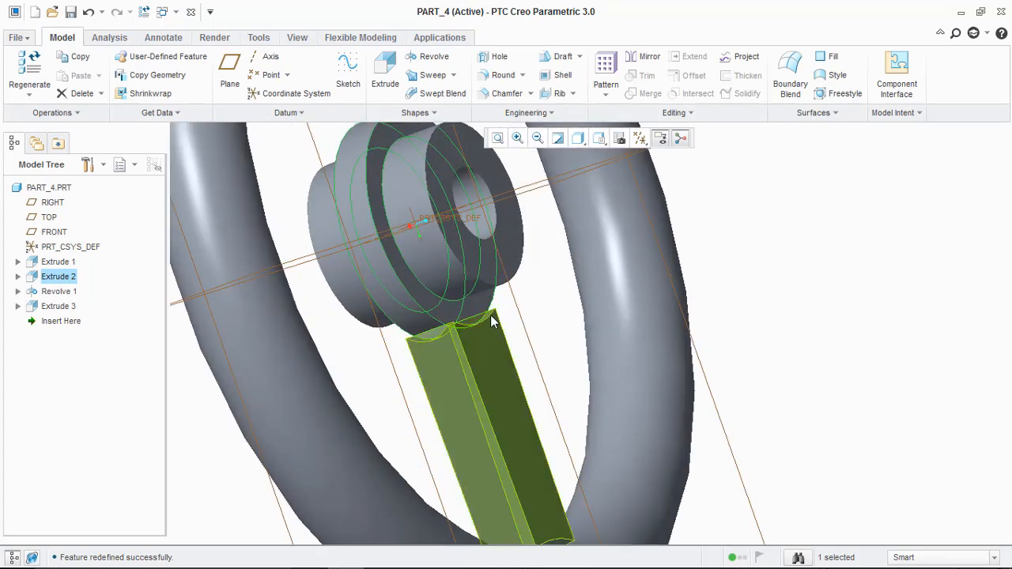
{"action": "mouse_move", "coordinate": [492, 320]}
{"action": "middle_mouse_down"}
{"action": "mouse_move", "coordinate": [474, 320]}
{"action": "mouse_move", "coordinate": [457, 363]}
{"action": "mouse_move", "coordinate": [522, 327]}
{"action": "mouse_move", "coordinate": [544, 334]}
{"action": "mouse_move", "coordinate": [474, 343]}
{"action": "mouse_move", "coordinate": [482, 347]}
{"action": "mouse_move", "coordinate": [479, 321]}
{"action": "middle_mouse_up"}
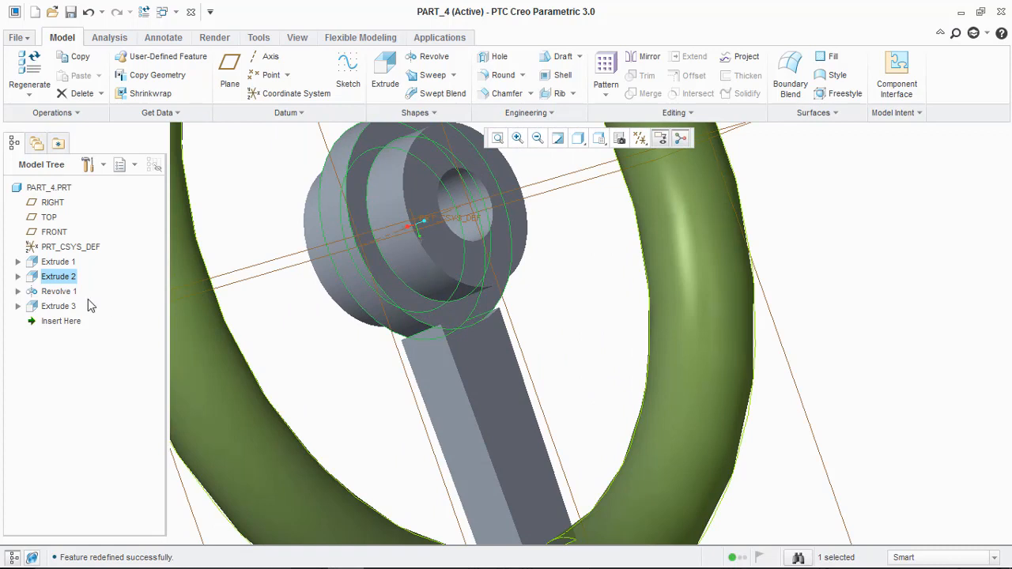
{"action": "right_click", "coordinate": [61, 278]}
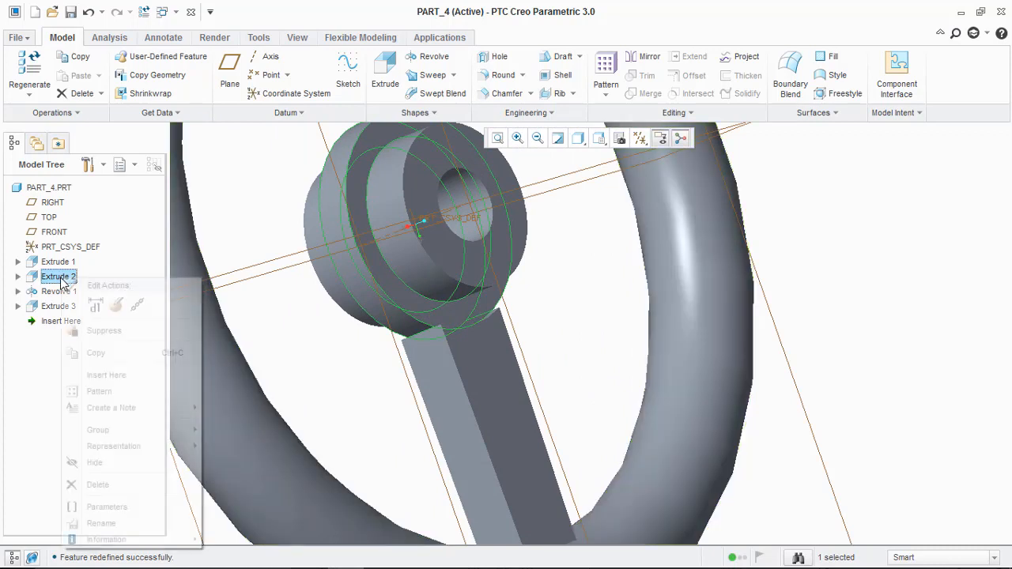
{"action": "left_click", "coordinate": [117, 306]}
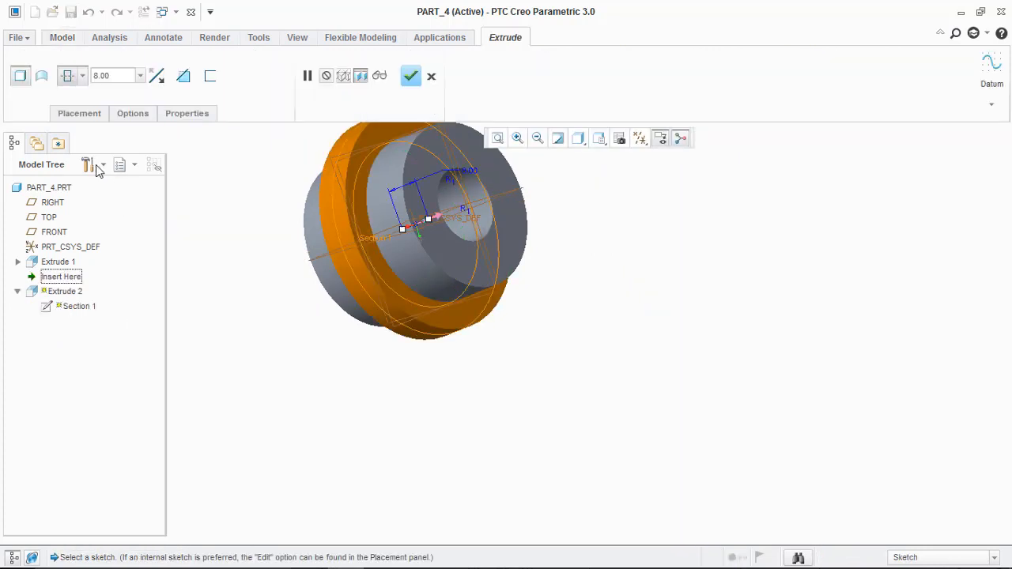
{"action": "left_click", "coordinate": [109, 76]}
{"action": "type", "text": "12"}
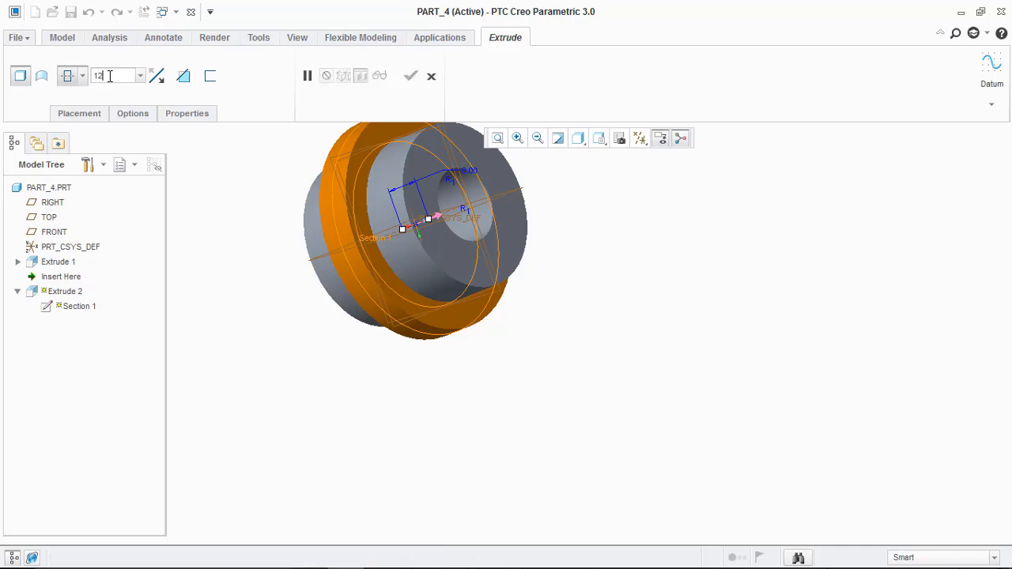
{"action": "key", "text": "Return"}
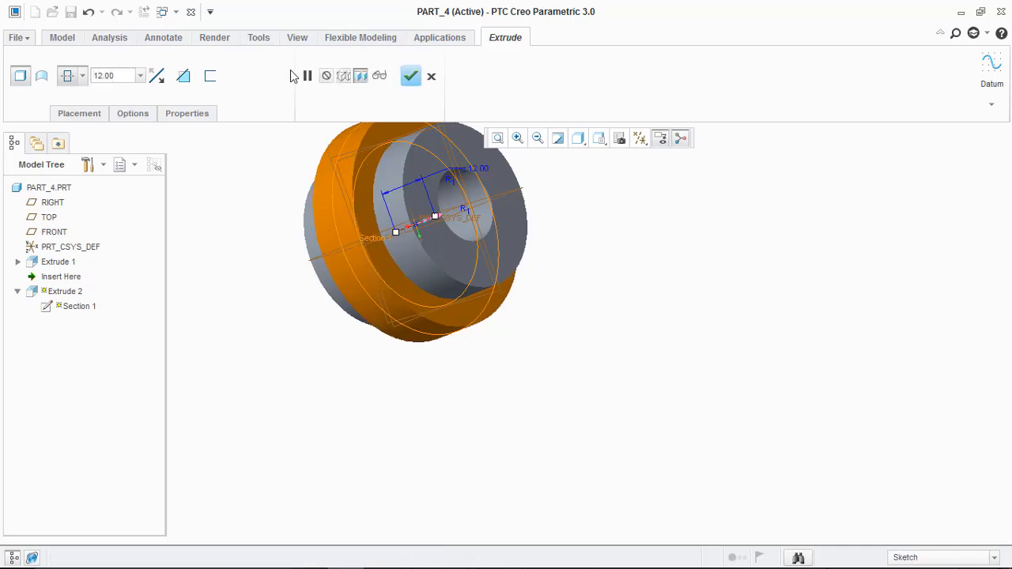
{"action": "left_click", "coordinate": [410, 76]}
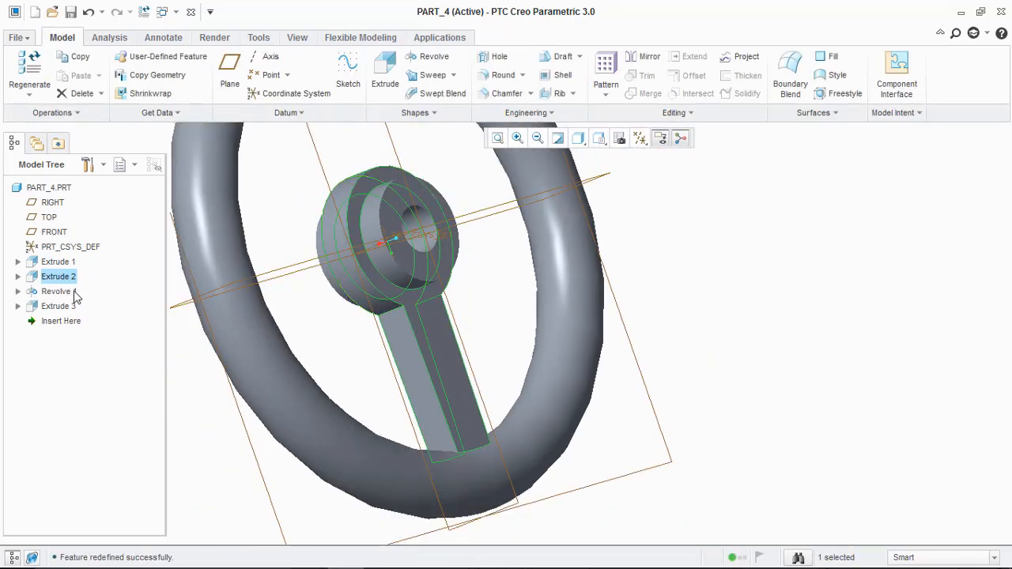
Redefine the spoke extrusion (Extrude 3) with a symmetric depth of 8
{"action": "right_click", "coordinate": [53, 306]}
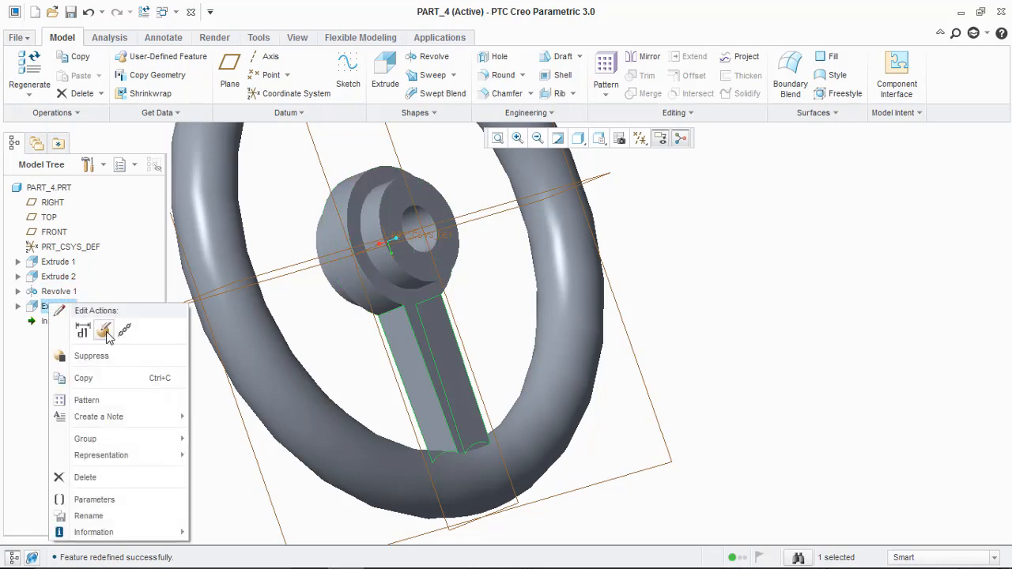
{"action": "left_click", "coordinate": [104, 330]}
{"action": "double_click", "coordinate": [117, 76]}
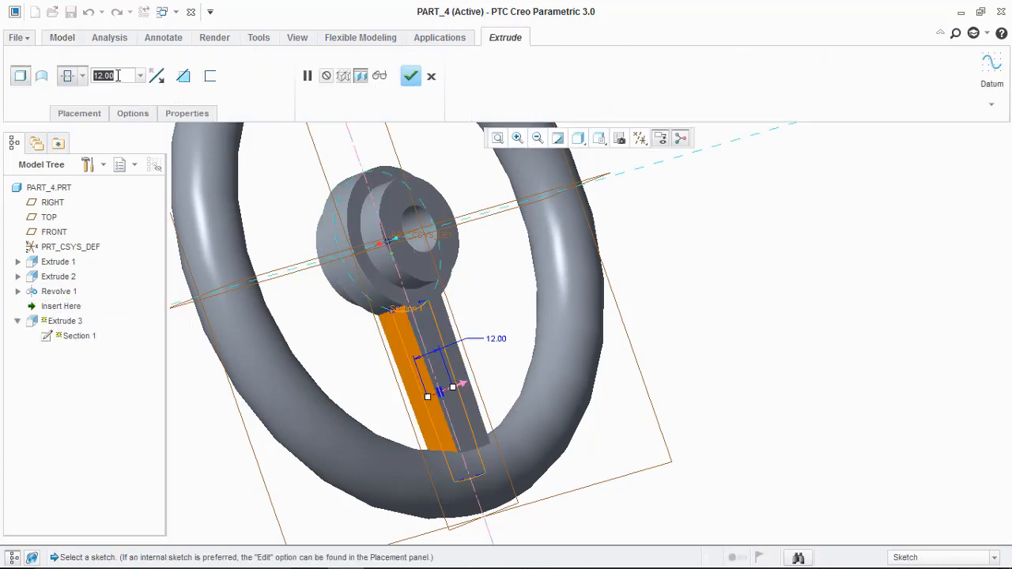
{"action": "type", "text": "8.0"}
{"action": "key", "text": "Return"}
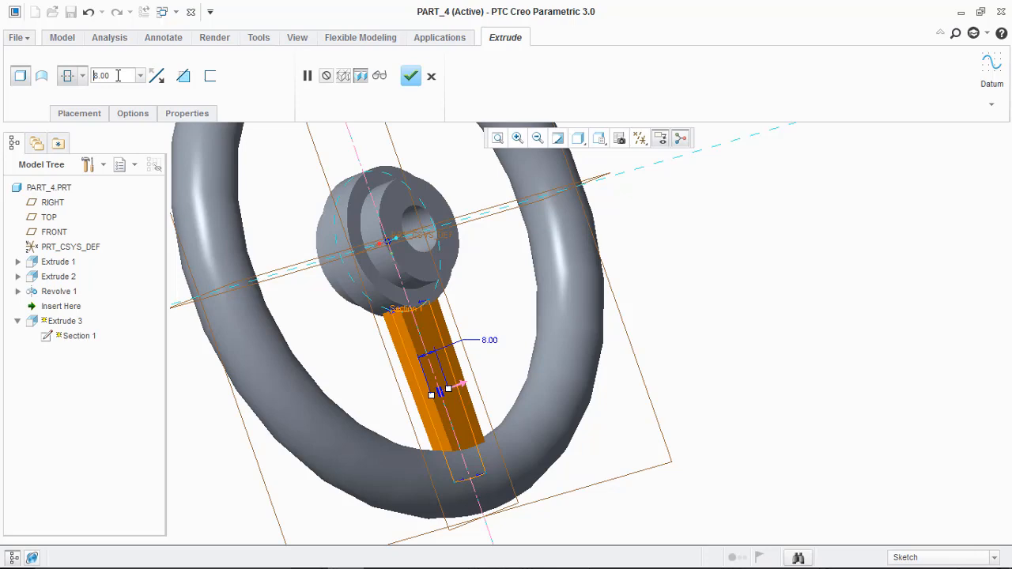
{"action": "left_click", "coordinate": [410, 76]}
Inspect the spoke, compare it with the hand wheel drawing in the lab manual PDF in Adobe Reader, and return to Creo
{"action": "middle_click_drag", "start_coordinate": [410, 262], "coordinate": [366, 241]}
{"action": "scroll", "coordinate": [395, 330], "scroll_direction": "up", "scroll_amount": 3}
{"action": "middle_click_drag", "start_coordinate": [395, 330], "coordinate": [409, 304]}
{"action": "scroll", "coordinate": [403, 276], "scroll_direction": "down", "scroll_amount": 2}
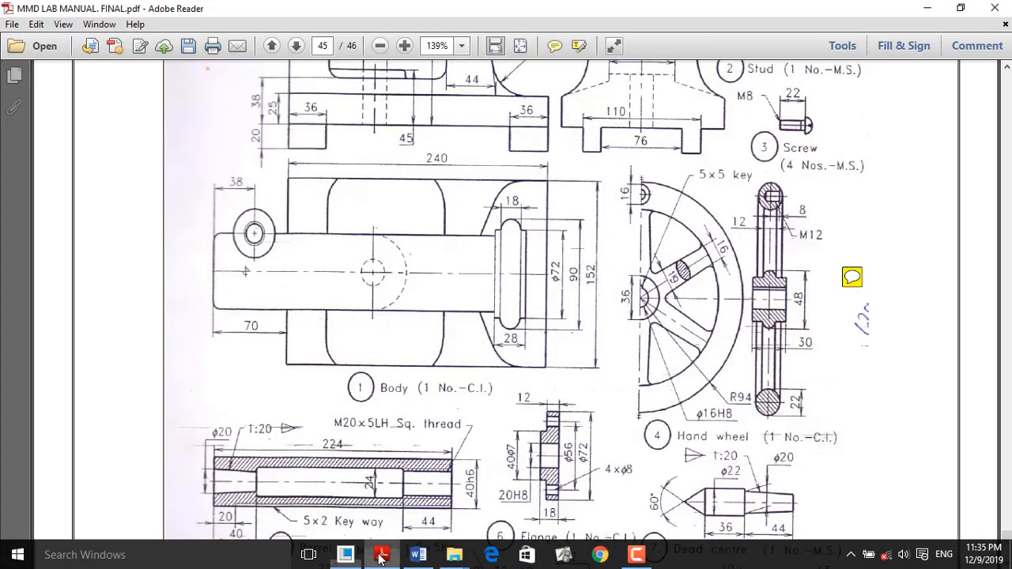
{"action": "left_click", "coordinate": [366, 557]}
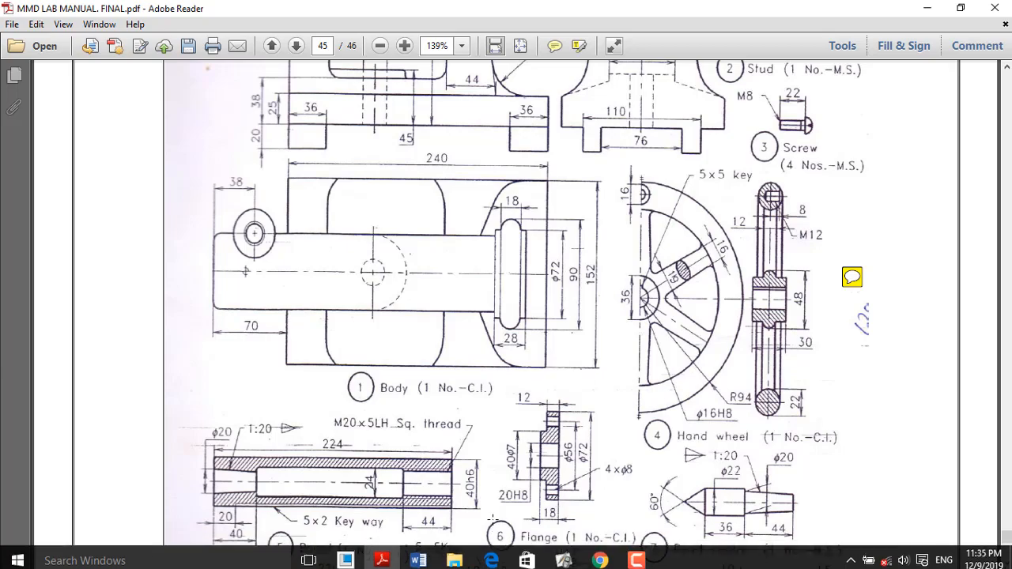
{"action": "left_click", "coordinate": [346, 554]}
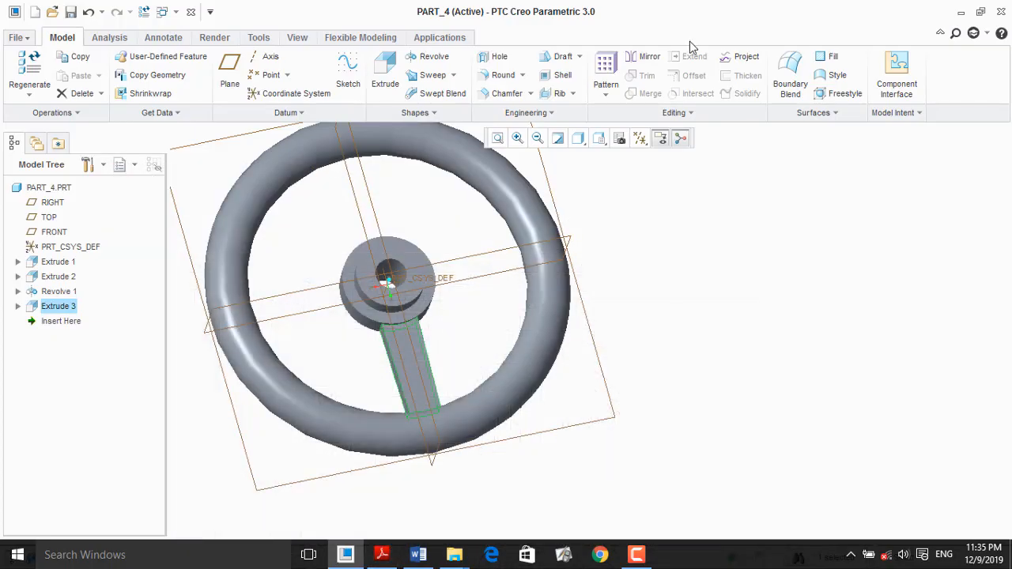
Start an Axis pattern of the spoke, using the coordinate system axis through the hub bore as its center
{"action": "left_click", "coordinate": [606, 63]}
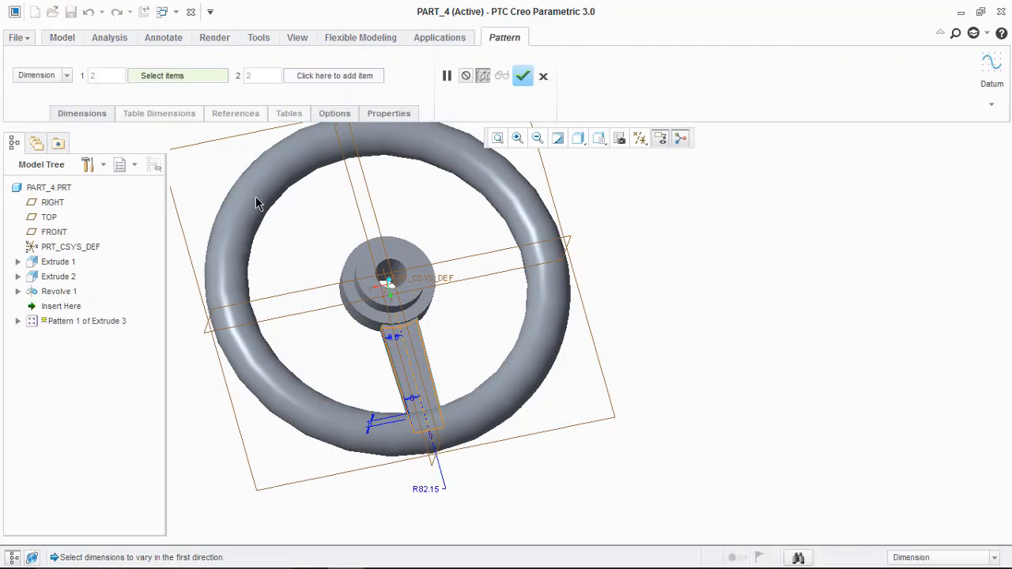
{"action": "left_click", "coordinate": [67, 77]}
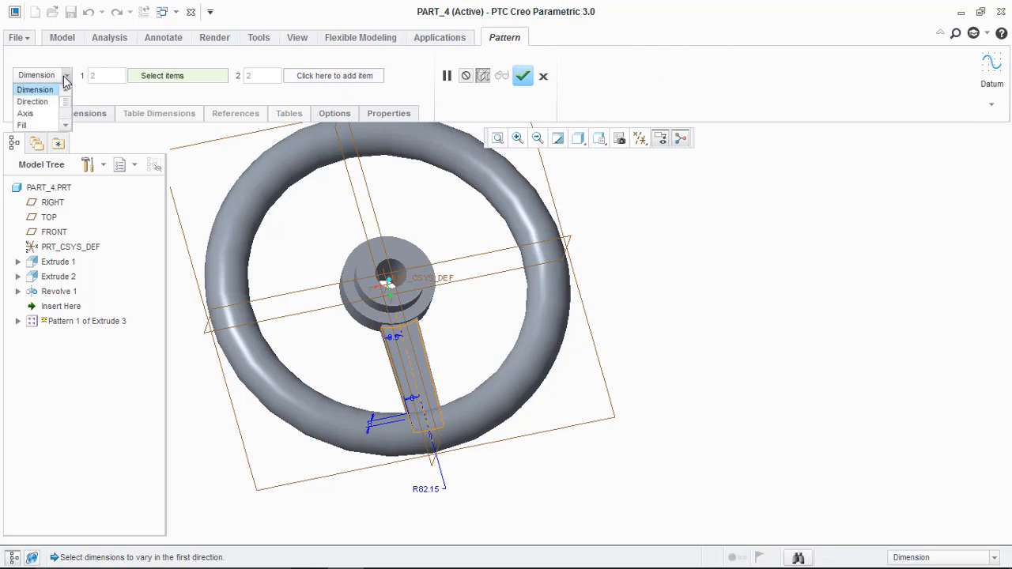
{"action": "left_click", "coordinate": [26, 114]}
{"action": "scroll", "coordinate": [395, 268], "scroll_direction": "up", "scroll_amount": 4}
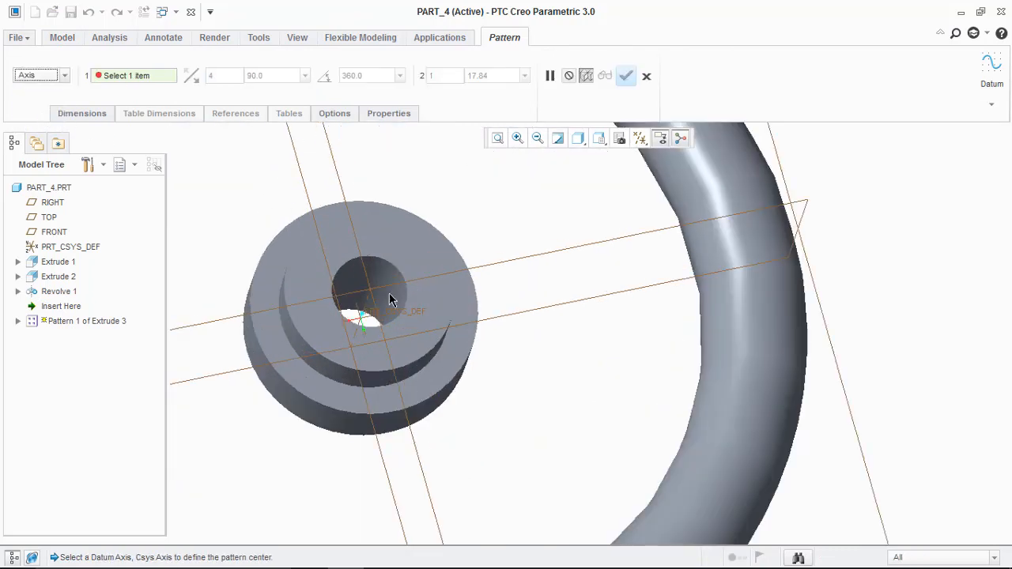
{"action": "left_click", "coordinate": [363, 308]}
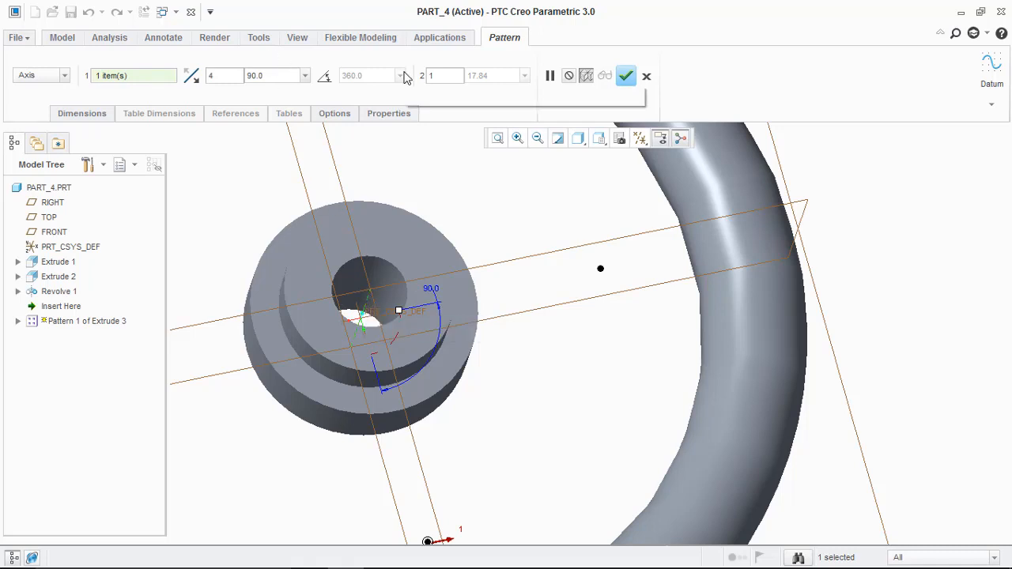
Set the number of spokes in the axis pattern to 6
{"action": "left_click", "coordinate": [227, 74]}
{"action": "key", "text": "BackSpace"}
{"action": "key", "text": "Return"}
{"action": "scroll", "coordinate": [411, 221], "scroll_direction": "up", "scroll_amount": 5}
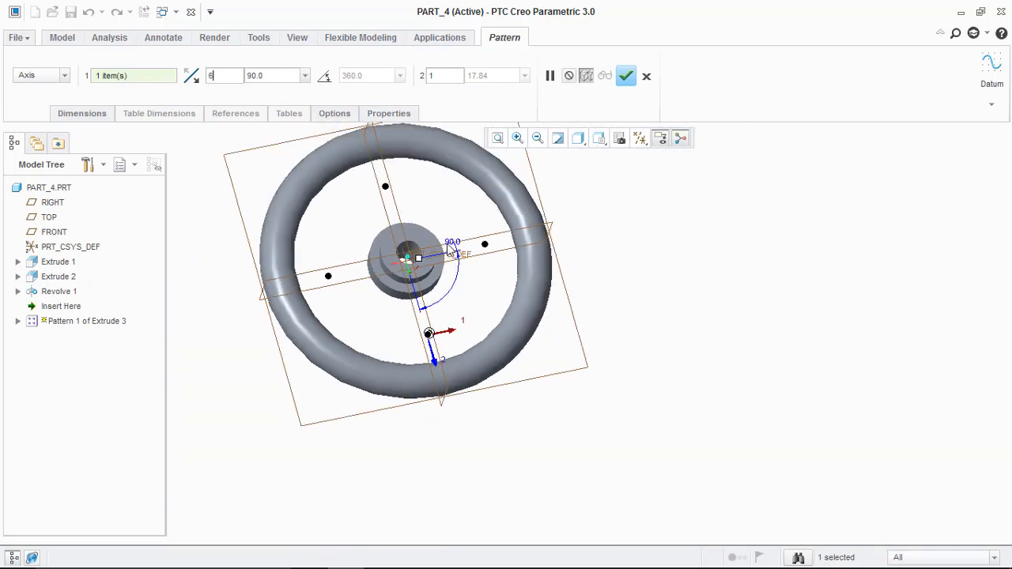
{"action": "scroll", "coordinate": [441, 237], "scroll_direction": "down", "scroll_amount": 2}
{"action": "scroll", "coordinate": [441, 237], "scroll_direction": "up", "scroll_amount": 2}
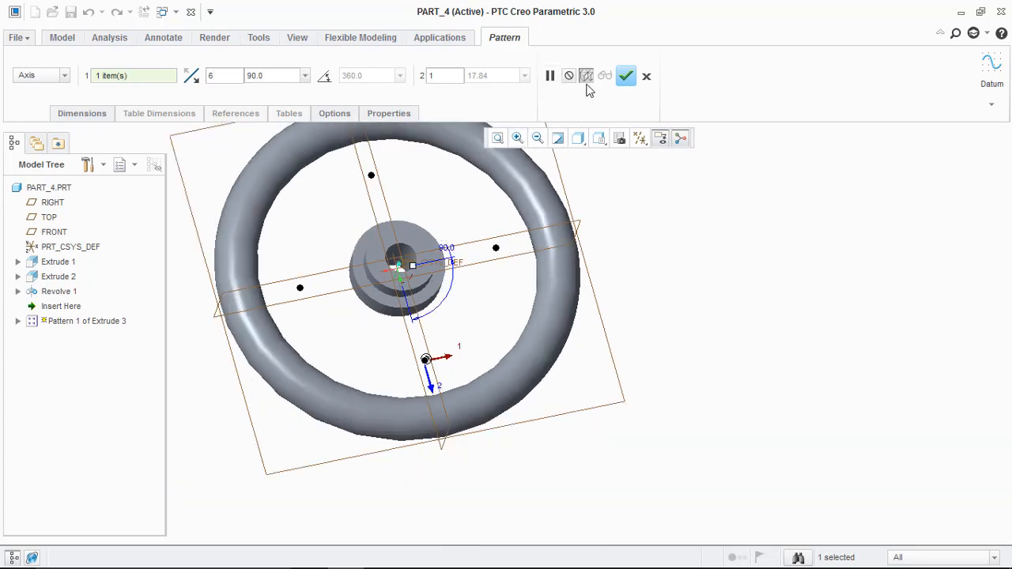
Complete the six-member spoke pattern and reopen its definition for editing
{"action": "left_click", "coordinate": [625, 75]}
{"action": "mouse_move", "coordinate": [474, 214]}
{"action": "middle_mouse_down"}
{"action": "mouse_move", "coordinate": [451, 233]}
{"action": "mouse_move", "coordinate": [456, 211]}
{"action": "middle_mouse_up"}
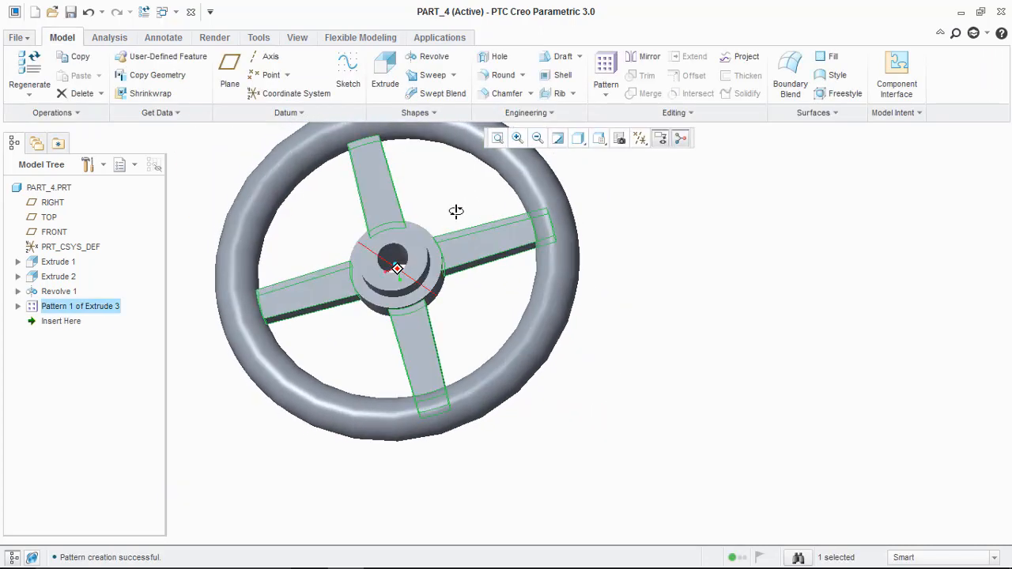
{"action": "right_click", "coordinate": [90, 307]}
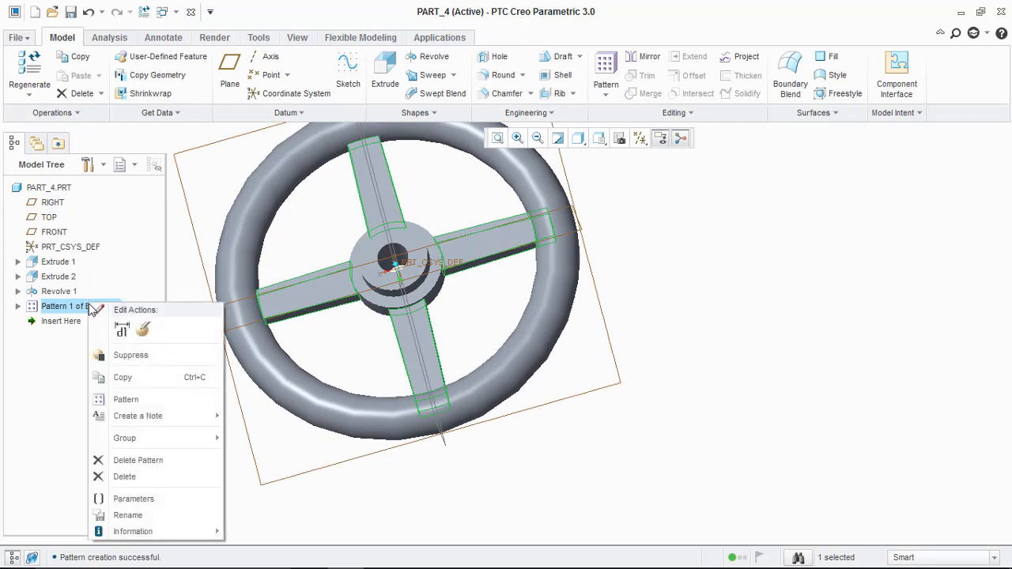
{"action": "left_click", "coordinate": [145, 330]}
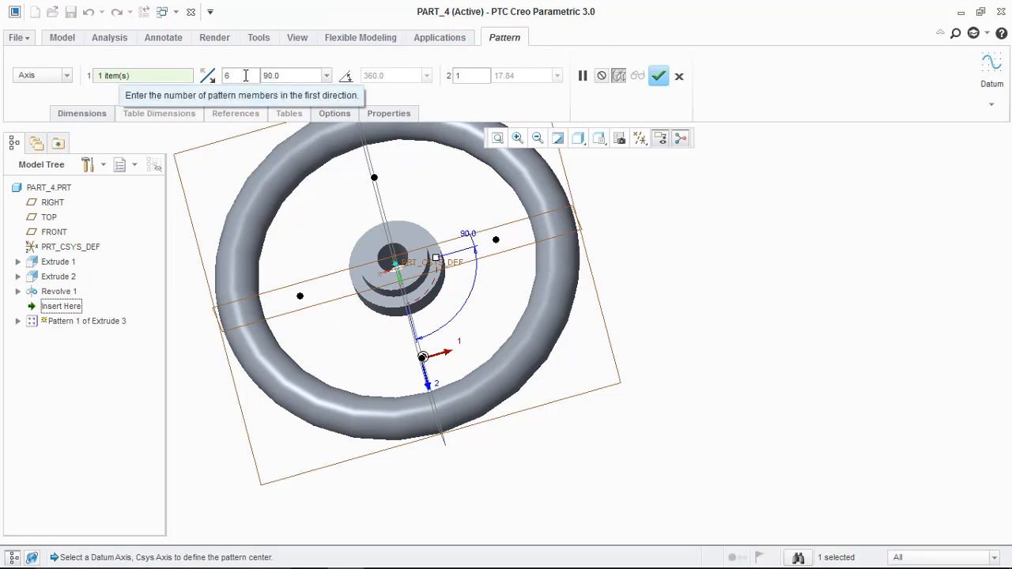
Try angular spacings of 30, 90 and 45 degrees between the six spoke pattern members
{"action": "left_click_drag", "start_coordinate": [289, 78], "coordinate": [258, 82]}
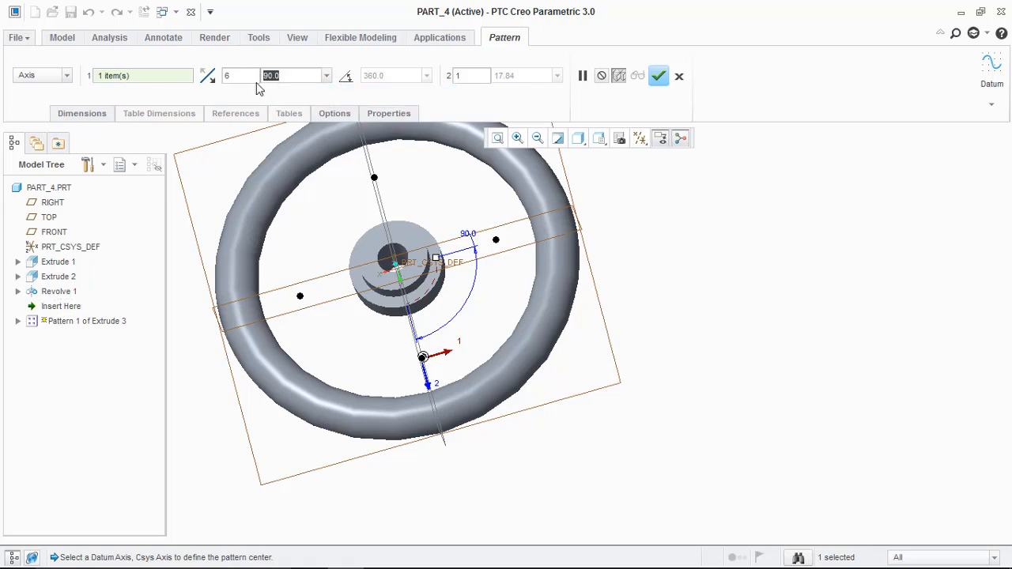
{"action": "type", "text": "3"}
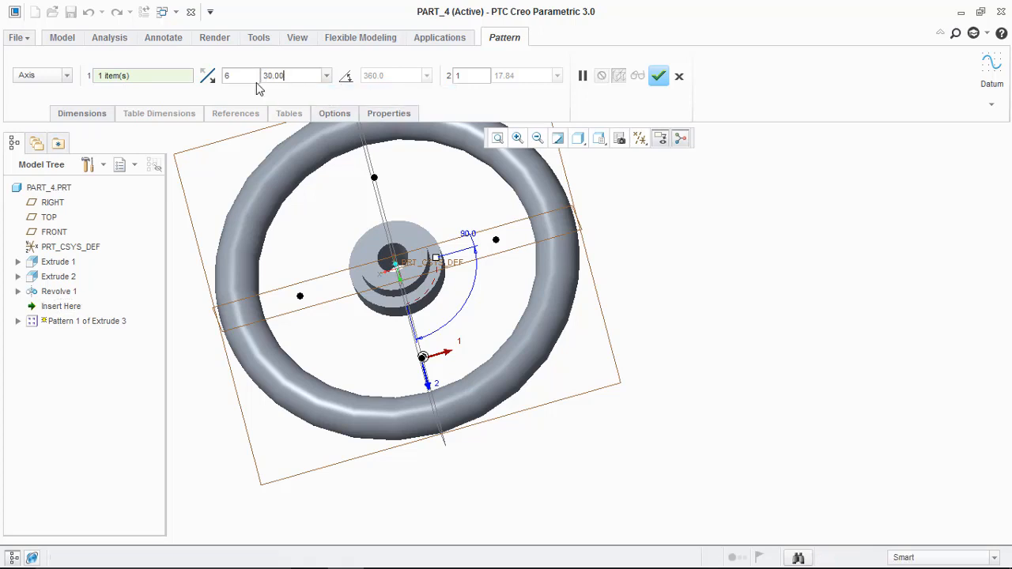
{"action": "key", "text": "Return"}
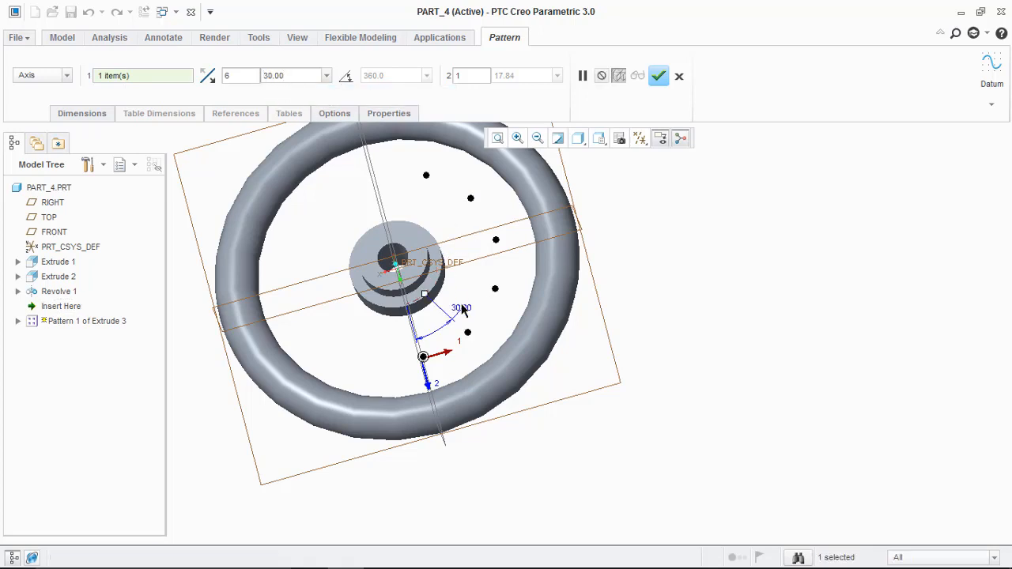
{"action": "left_click_drag", "start_coordinate": [283, 77], "coordinate": [253, 75]}
{"action": "type", "text": "90"}
{"action": "key", "text": "Return"}
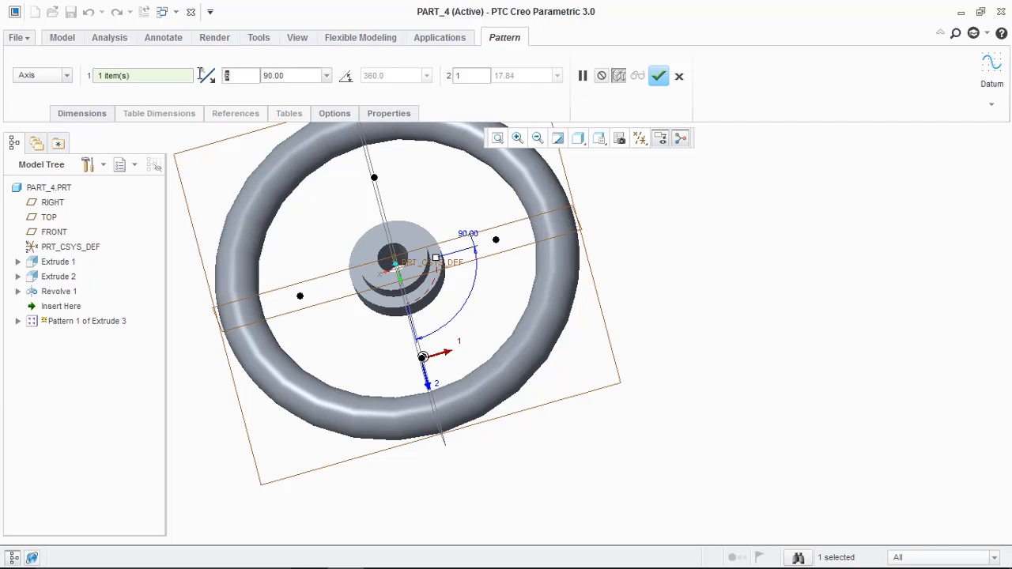
{"action": "type", "text": "6"}
{"action": "key", "text": "Tab"}
{"action": "type", "text": "45"}
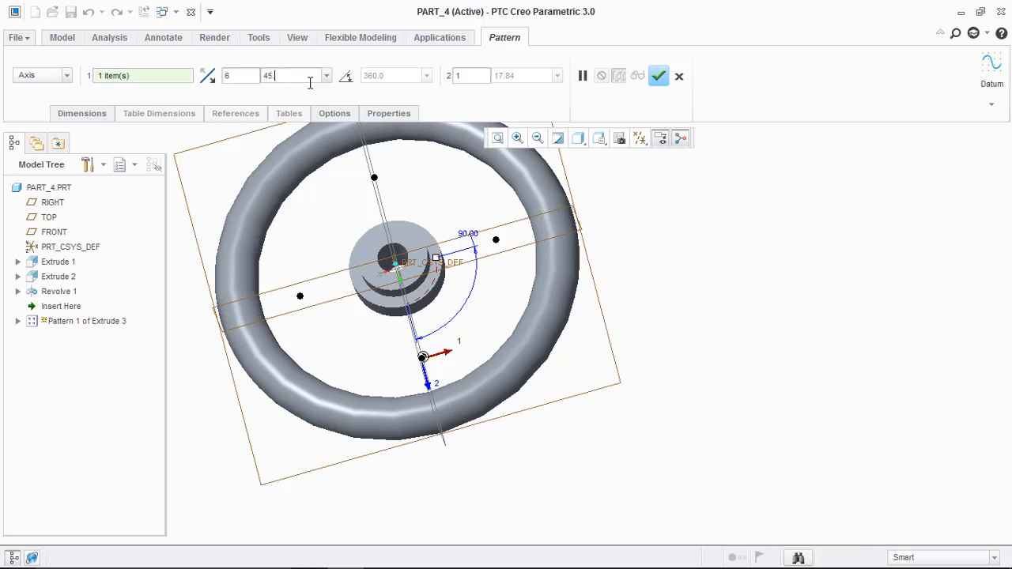
{"action": "key", "text": "Return"}
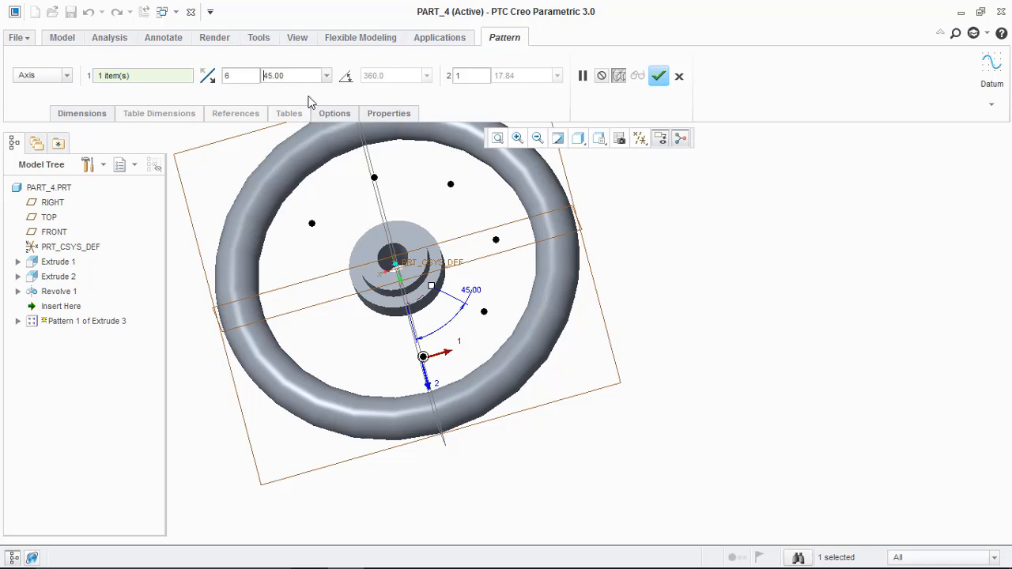
Set the angle between the spoke pattern members to 60 degrees and complete the pattern
{"action": "double_click", "coordinate": [285, 75]}
{"action": "type", "text": "60"}
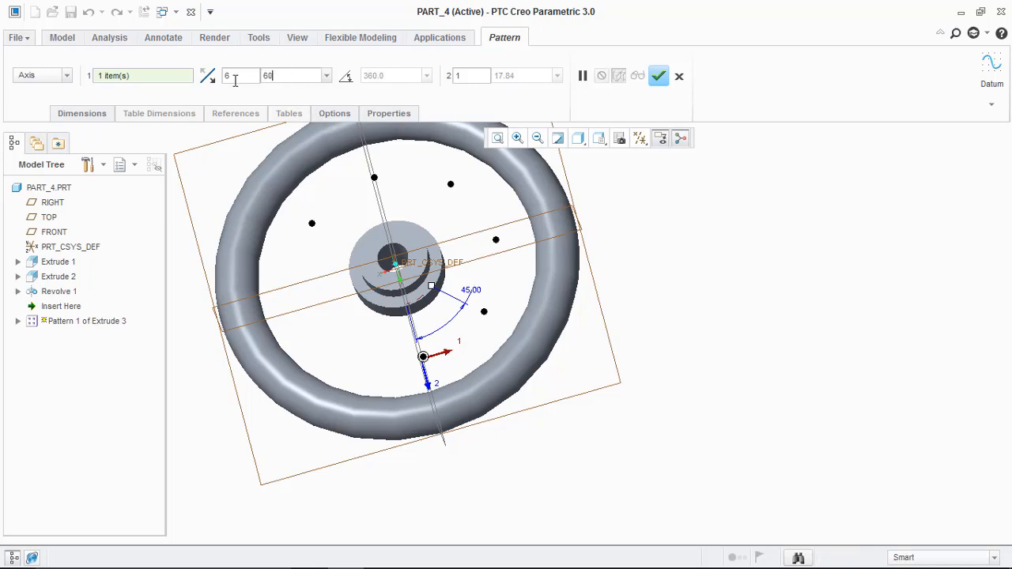
{"action": "key", "text": "Return"}
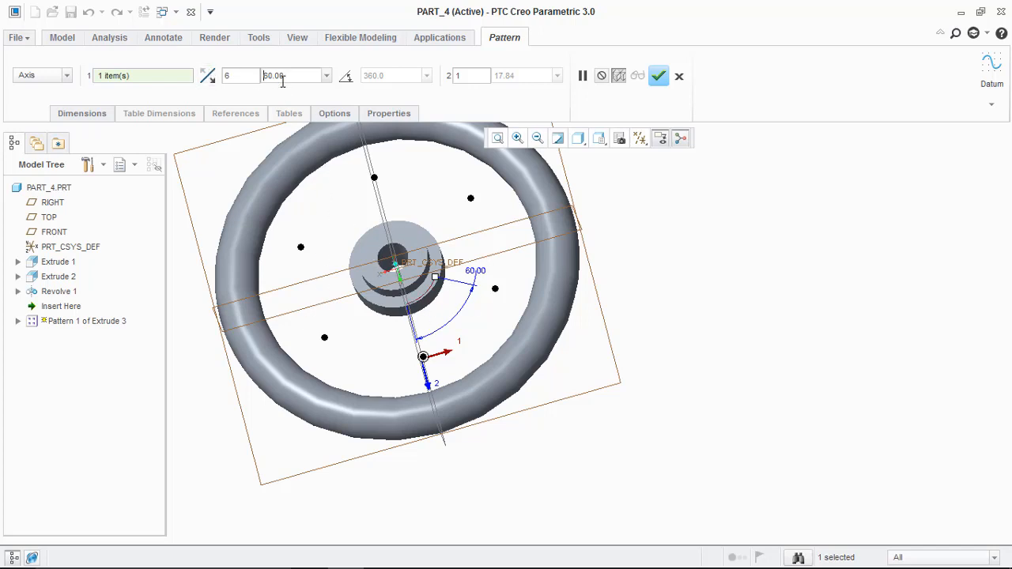
{"action": "left_click", "coordinate": [659, 76]}
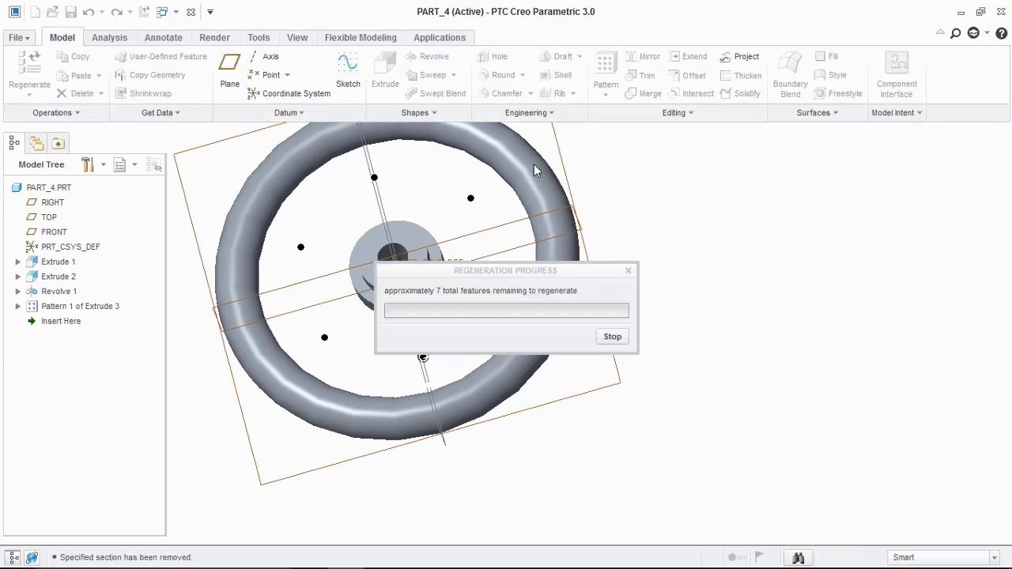
{"action": "middle_click_drag", "start_coordinate": [470, 208], "coordinate": [382, 299]}
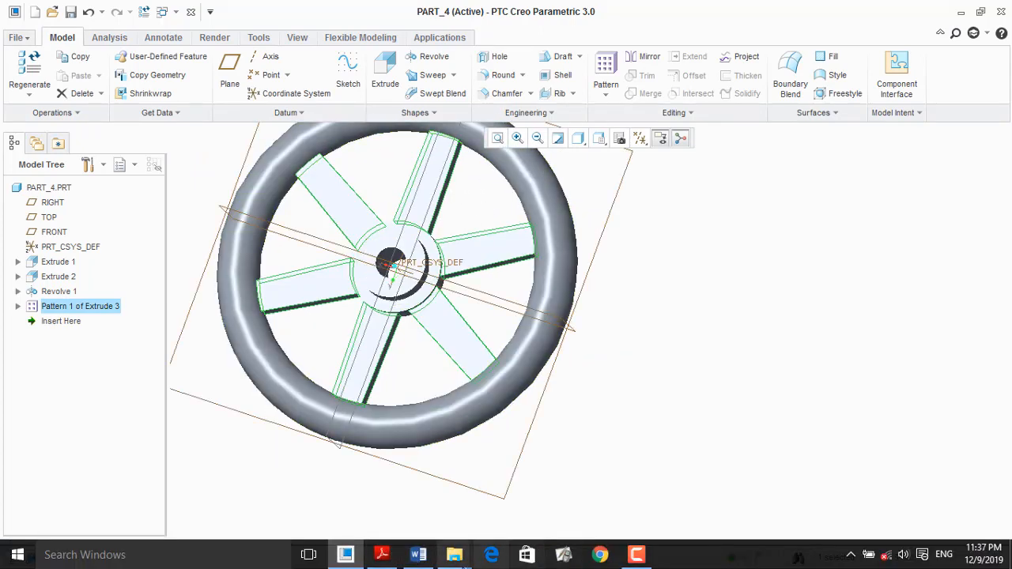
Check the key size on the hand wheel drawing in Adobe Reader and return to Creo
{"action": "left_click", "coordinate": [637, 554]}
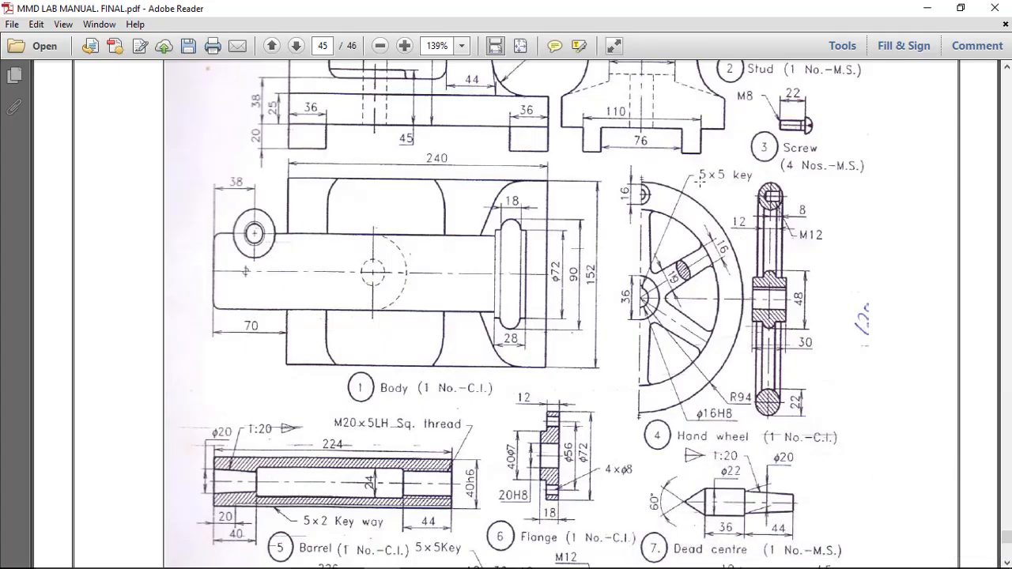
{"action": "left_click_drag", "start_coordinate": [699, 182], "coordinate": [743, 190]}
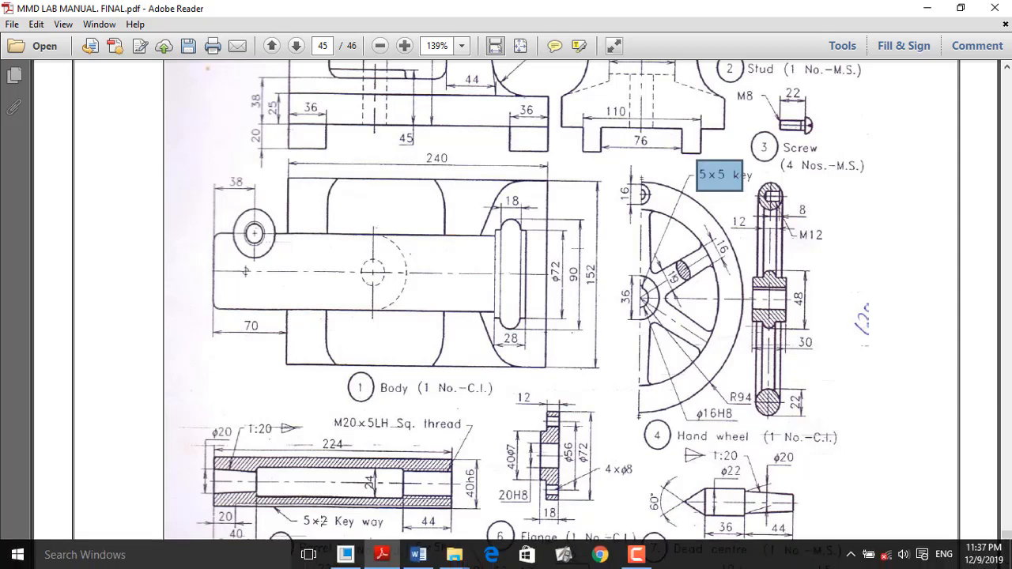
{"action": "left_click", "coordinate": [345, 558]}
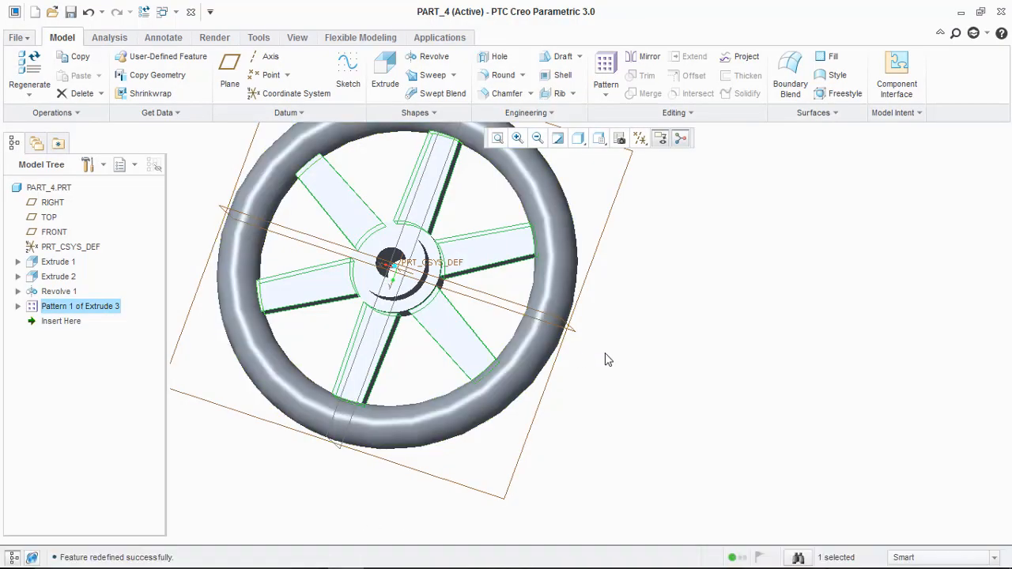
Start an Extrude sketch on the flat end face of the hub and orient the sketch plane parallel to the screen
{"action": "middle_click_drag", "start_coordinate": [605, 357], "coordinate": [456, 285]}
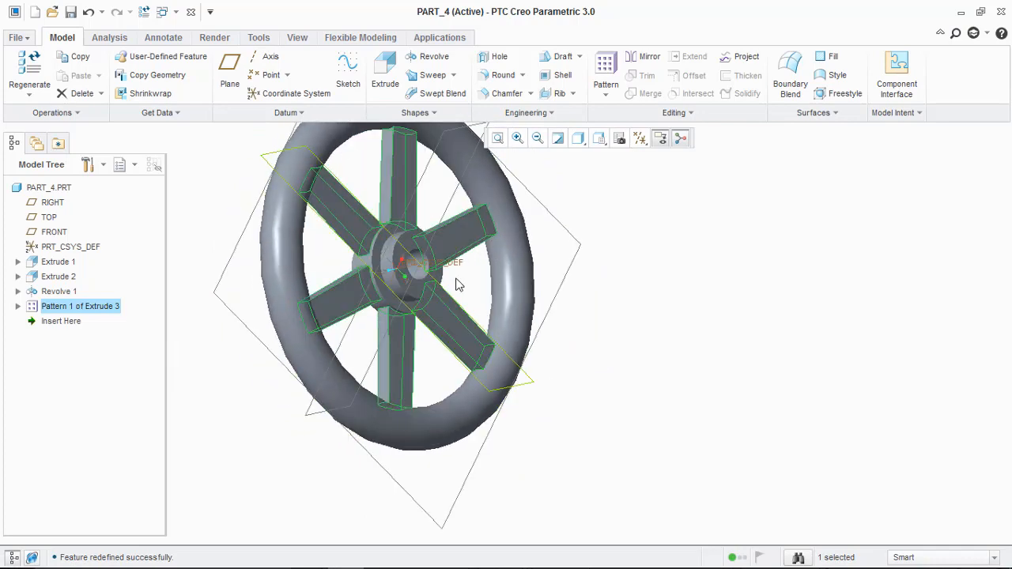
{"action": "scroll", "coordinate": [447, 268], "scroll_direction": "up", "scroll_amount": 5}
{"action": "left_click", "coordinate": [349, 242]}
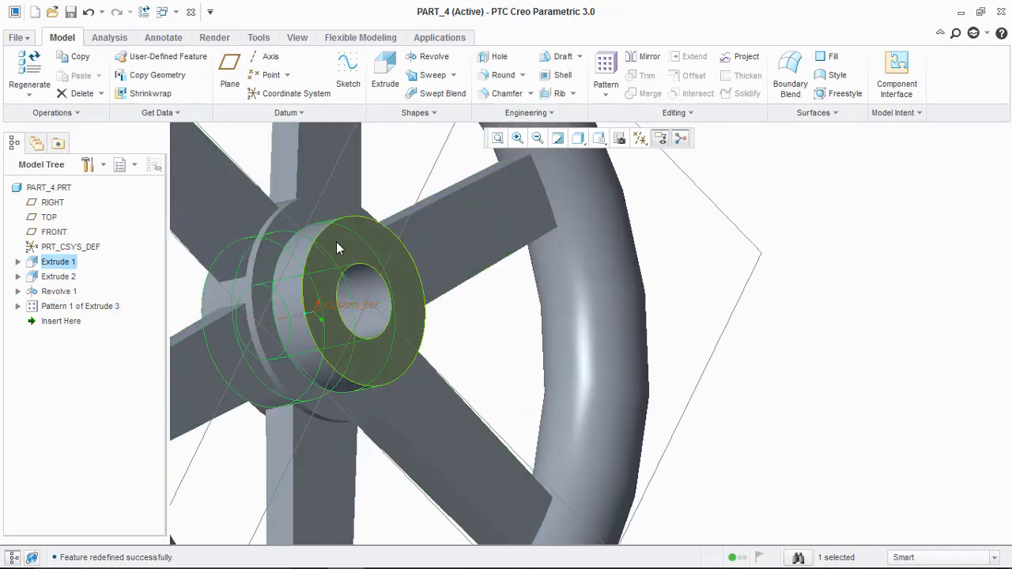
{"action": "left_click", "coordinate": [337, 243]}
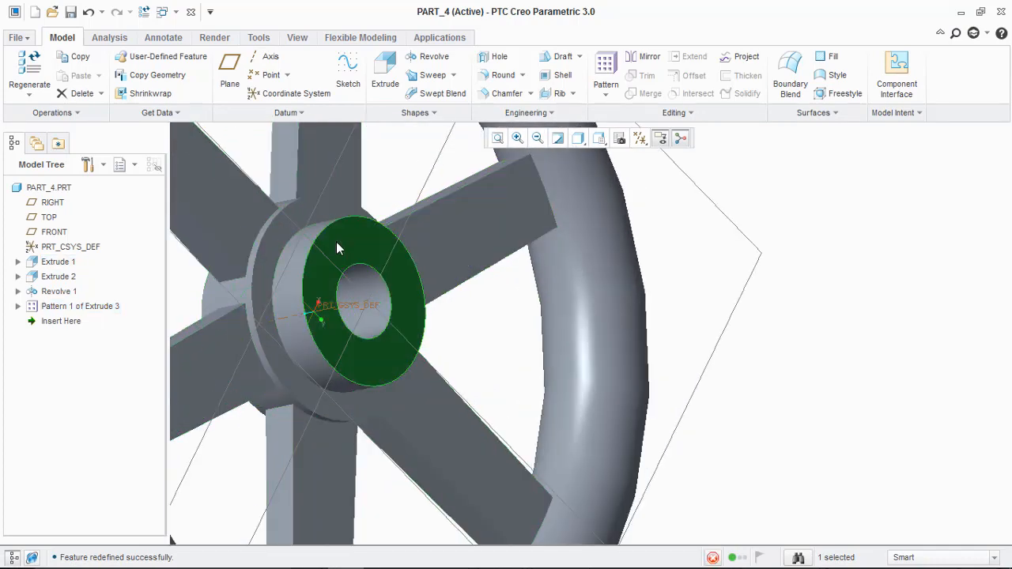
{"action": "left_click", "coordinate": [385, 73]}
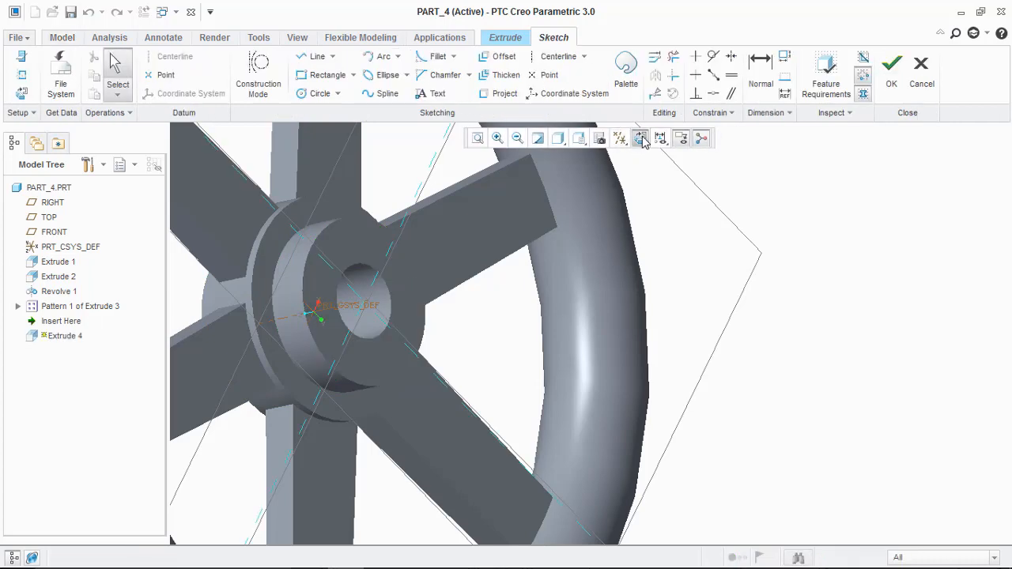
{"action": "left_click", "coordinate": [640, 137]}
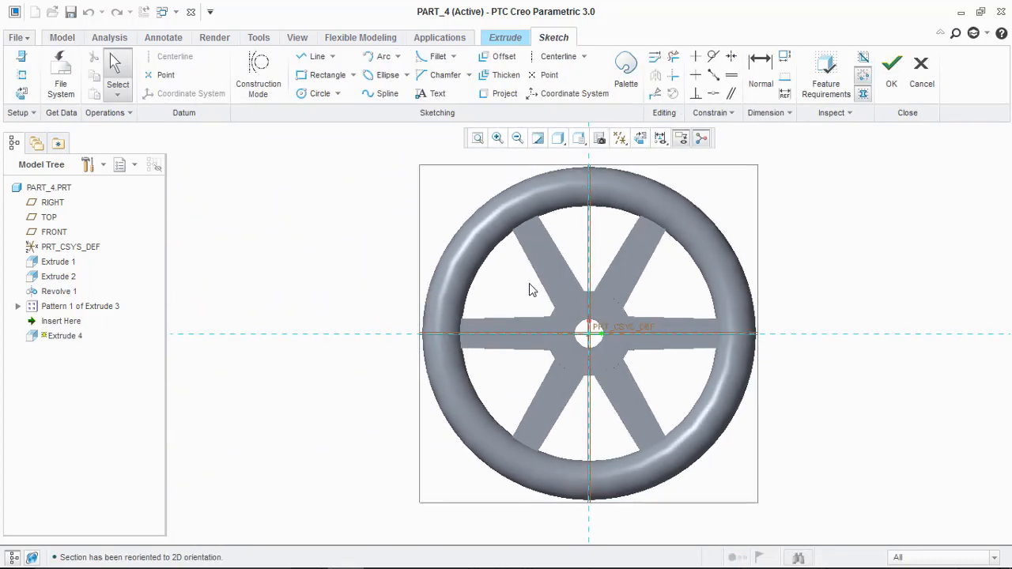
{"action": "scroll", "coordinate": [524, 287], "scroll_direction": "up", "scroll_amount": 5}
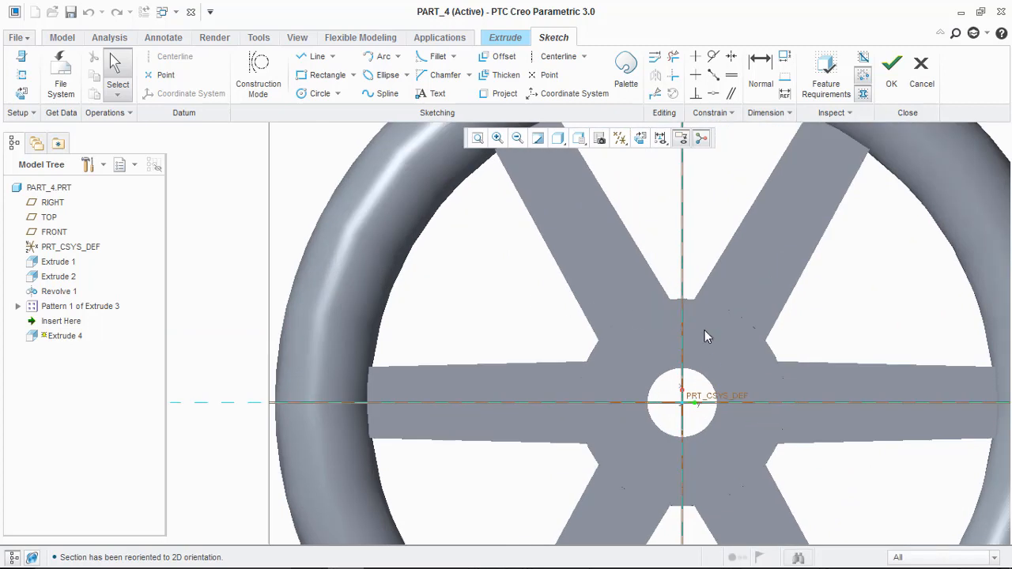
Add the hub's two outer circles and the bore edge as sketch references, rechecking the hand wheel drawing in Adobe Reader
{"action": "left_click", "coordinate": [21, 74]}
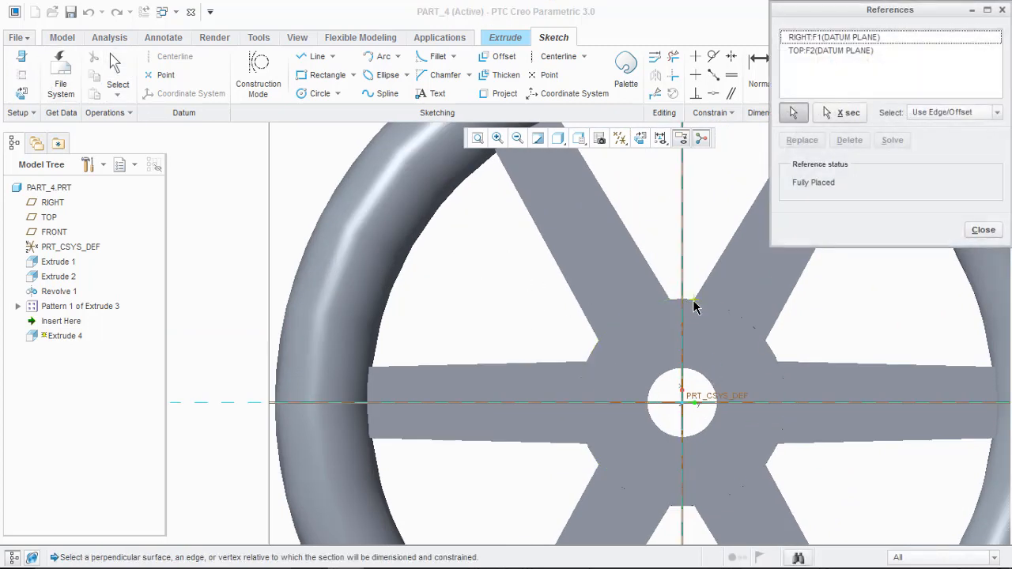
{"action": "left_click", "coordinate": [605, 326]}
{"action": "left_click", "coordinate": [607, 333]}
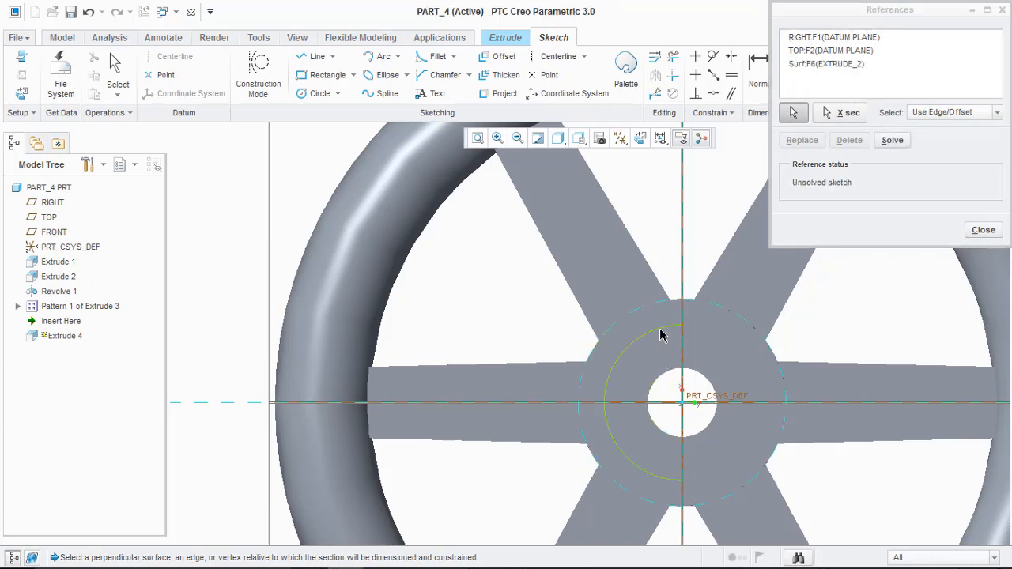
{"action": "left_click", "coordinate": [655, 336]}
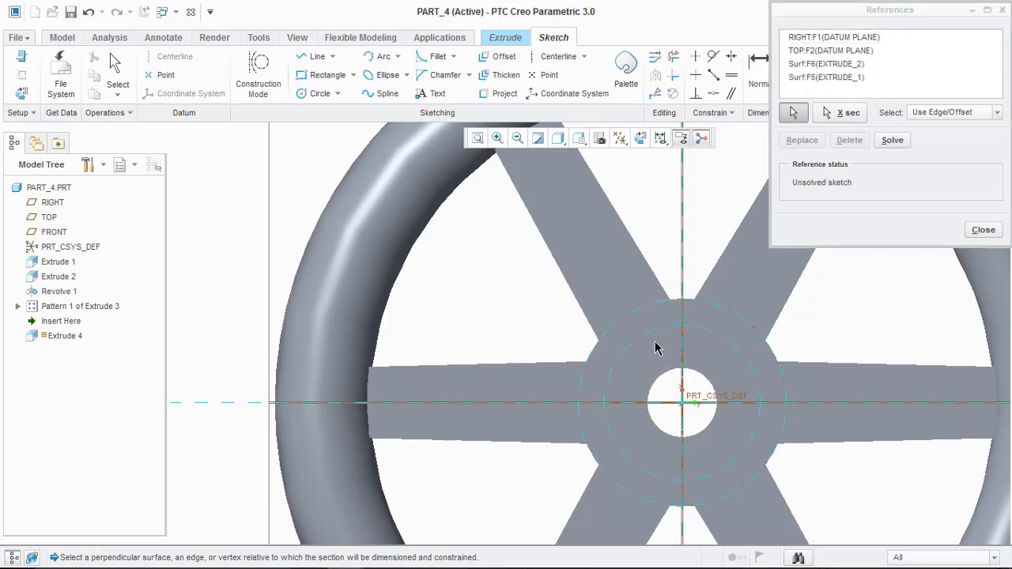
{"action": "left_click", "coordinate": [665, 383]}
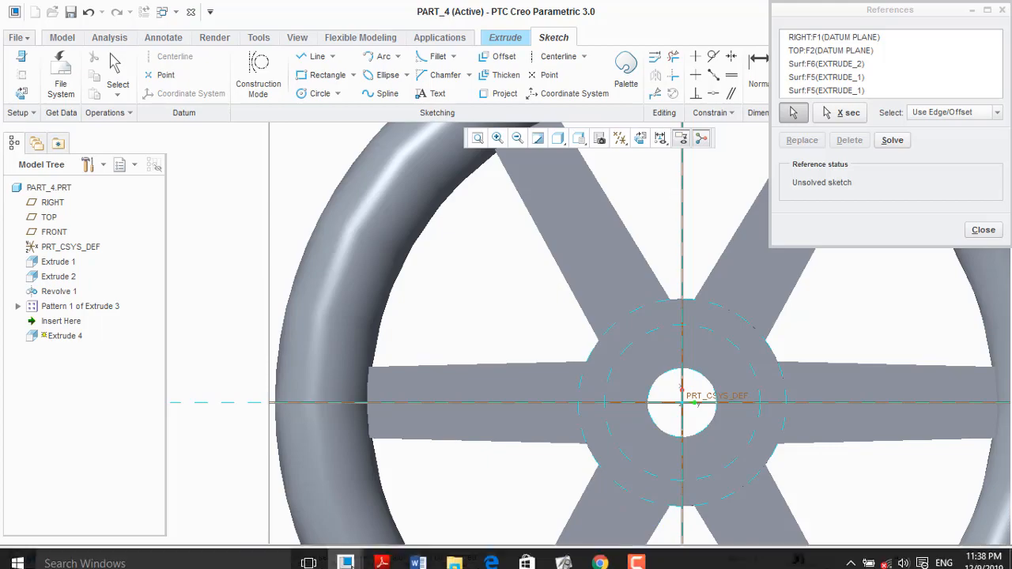
{"action": "left_click", "coordinate": [383, 563]}
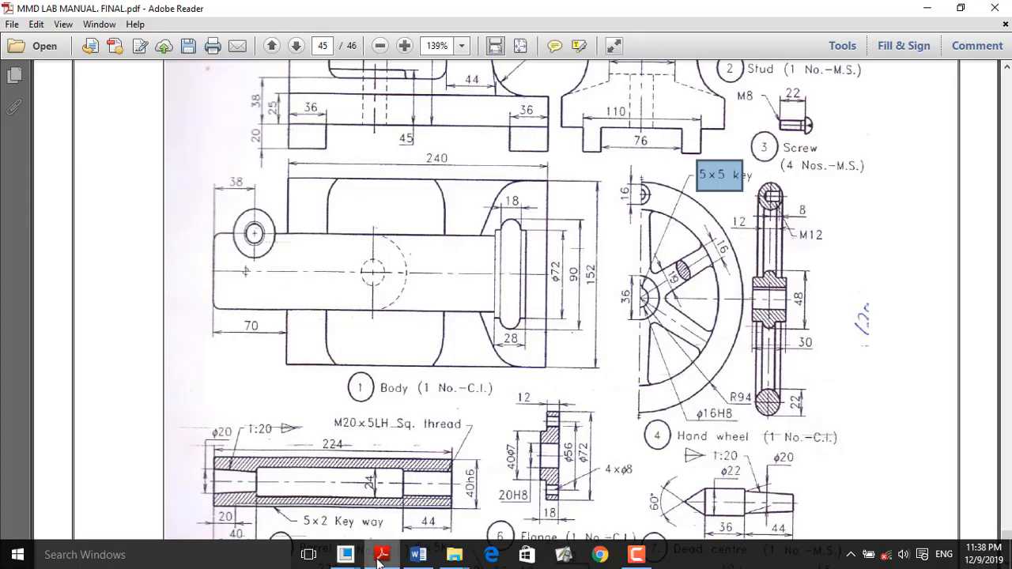
{"action": "left_click", "coordinate": [380, 555]}
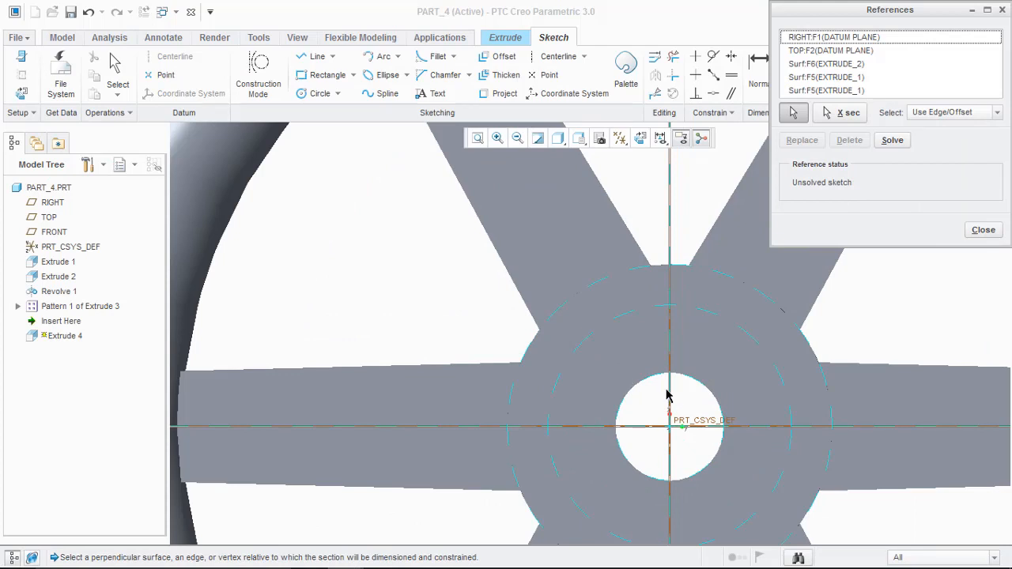
{"action": "left_click", "coordinate": [828, 315]}
{"action": "left_click", "coordinate": [998, 233]}
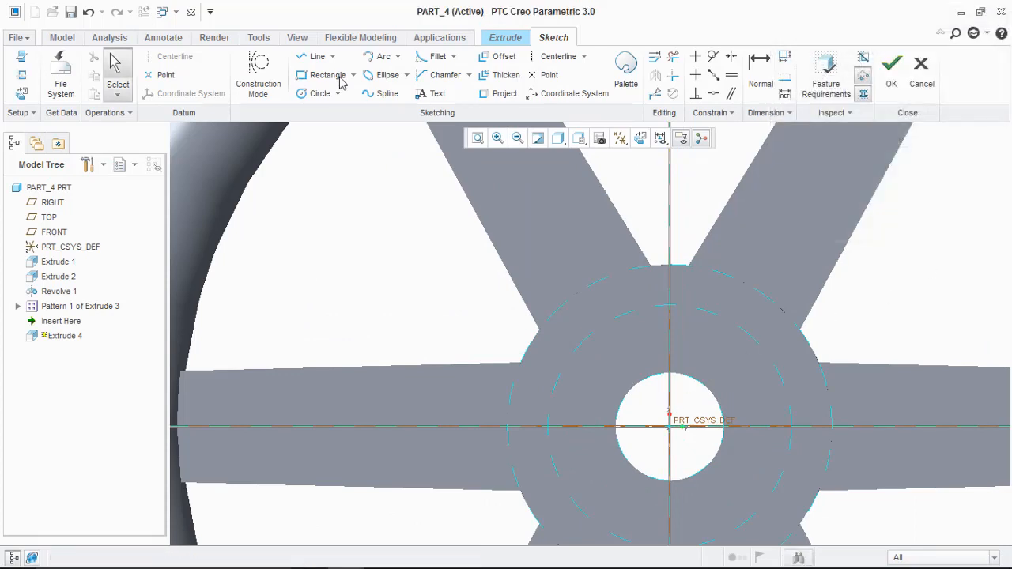
Sketch a center rectangle about 4.8 high, centered where the vertical reference crosses the upper edge of the hub bore
{"action": "left_click", "coordinate": [353, 75]}
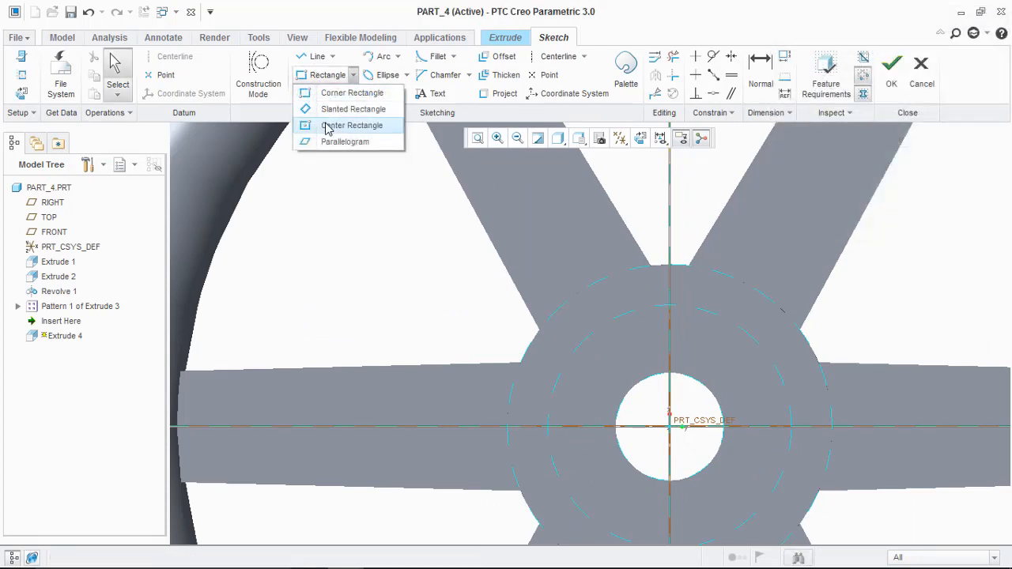
{"action": "left_click", "coordinate": [325, 125]}
{"action": "left_click", "coordinate": [669, 371]}
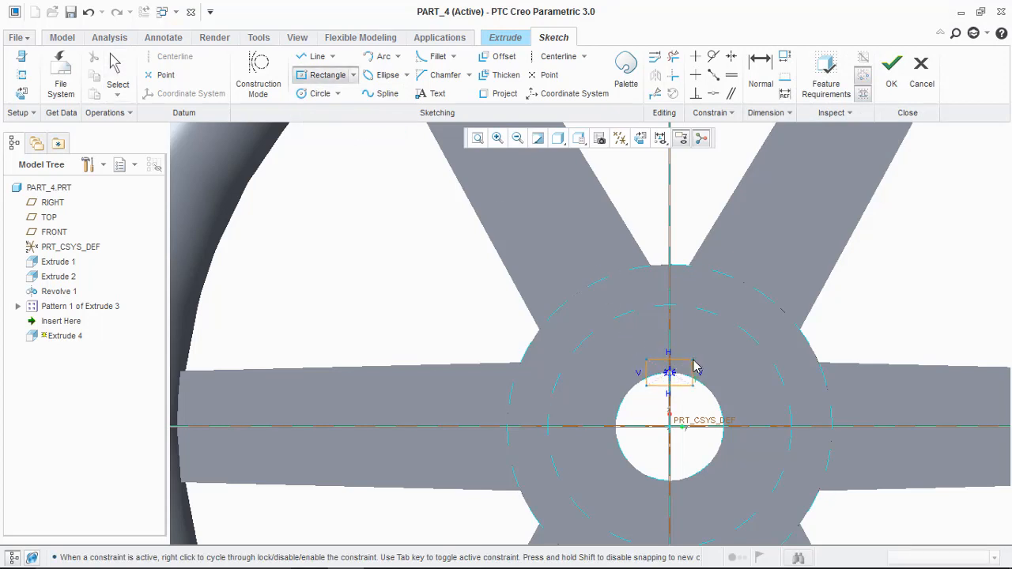
{"action": "left_click", "coordinate": [694, 355]}
{"action": "middle_click", "coordinate": [712, 356]}
Set the keyway rectangle's width to 5
{"action": "scroll", "coordinate": [664, 354], "scroll_direction": "down", "scroll_amount": 2}
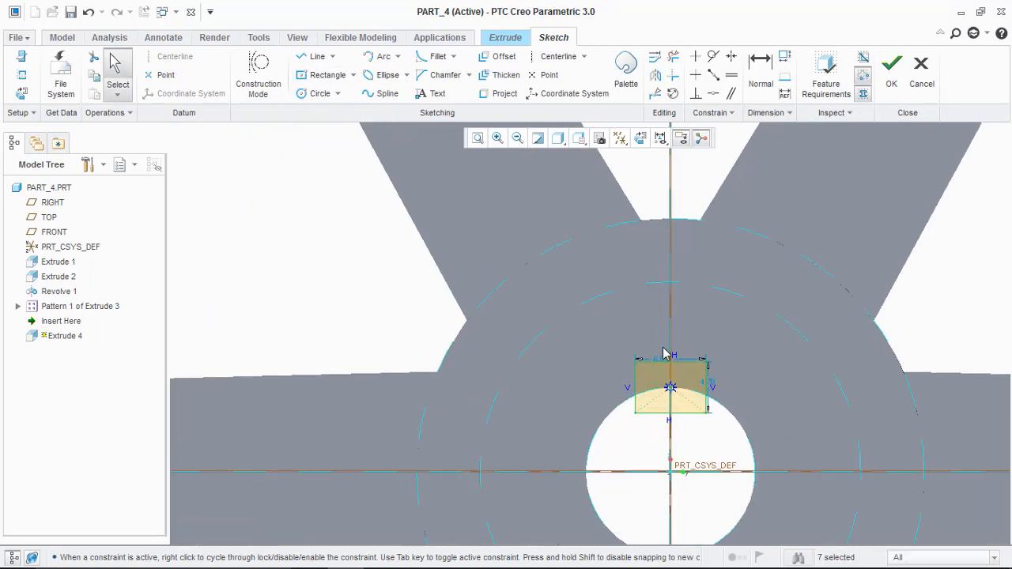
{"action": "double_click", "coordinate": [661, 362]}
{"action": "type", "text": "5"}
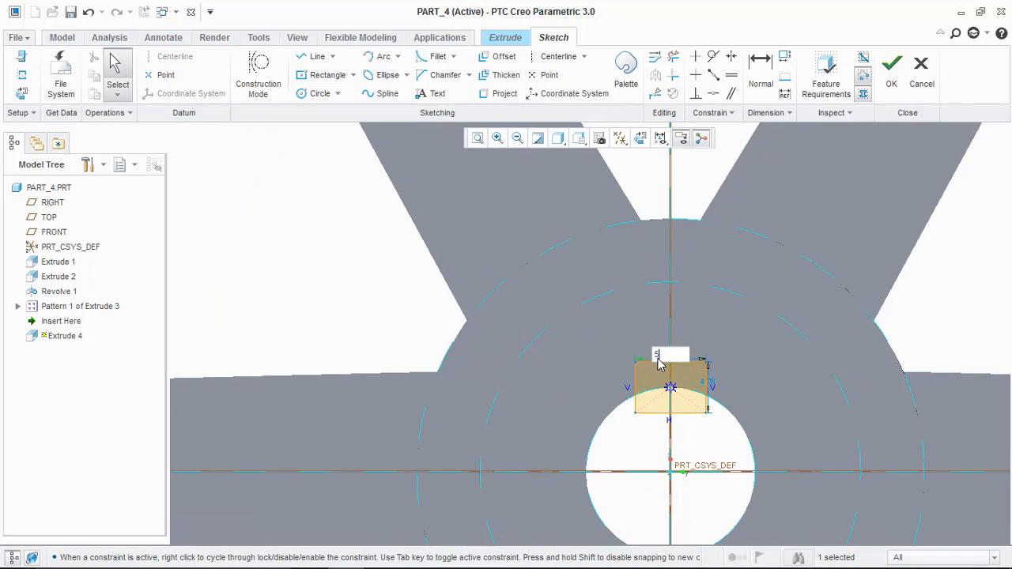
{"action": "key", "text": "Return"}
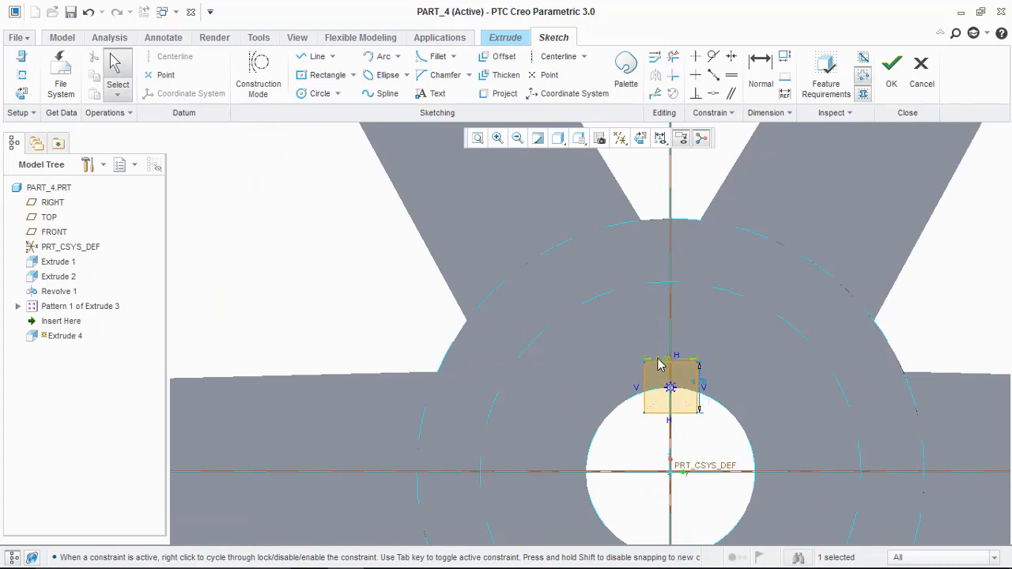
{"action": "scroll", "coordinate": [678, 389], "scroll_direction": "down", "scroll_amount": 2}
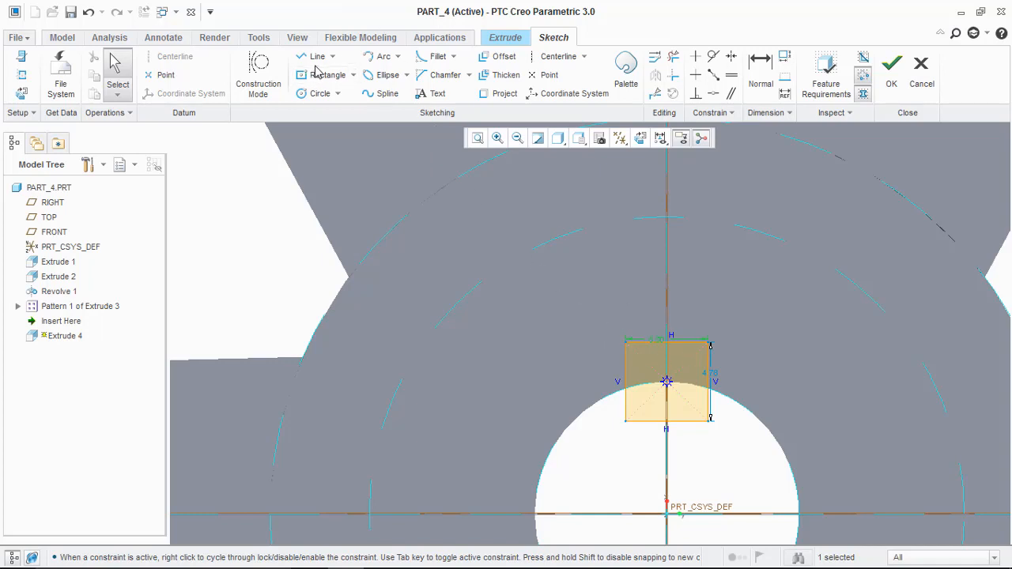
Dimension the keyway rectangle's upper edge 5 above its center point and recheck the lab manual drawing in Adobe Reader
{"action": "left_click", "coordinate": [760, 73]}
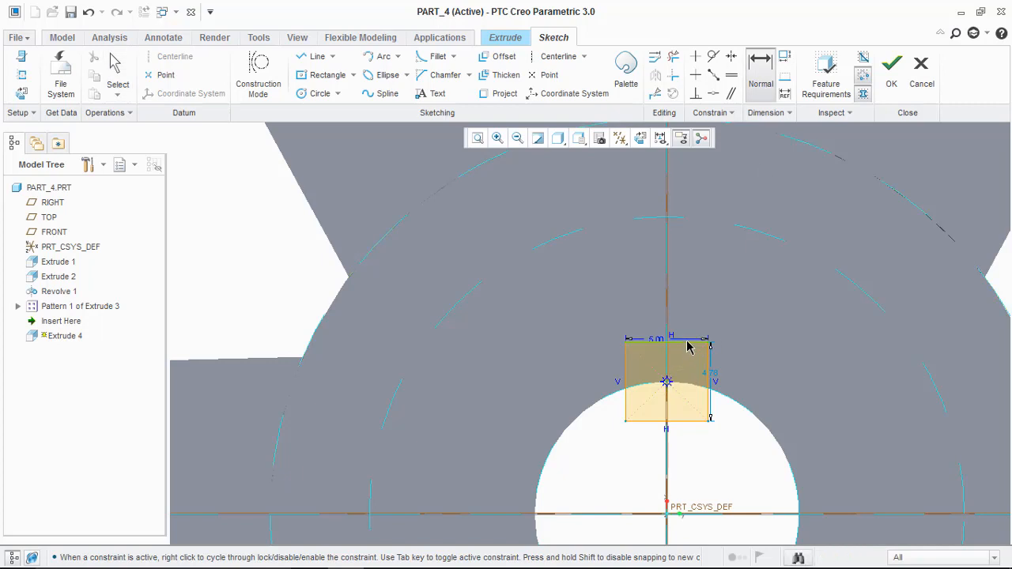
{"action": "left_click", "coordinate": [687, 342]}
{"action": "middle_click", "coordinate": [744, 355]}
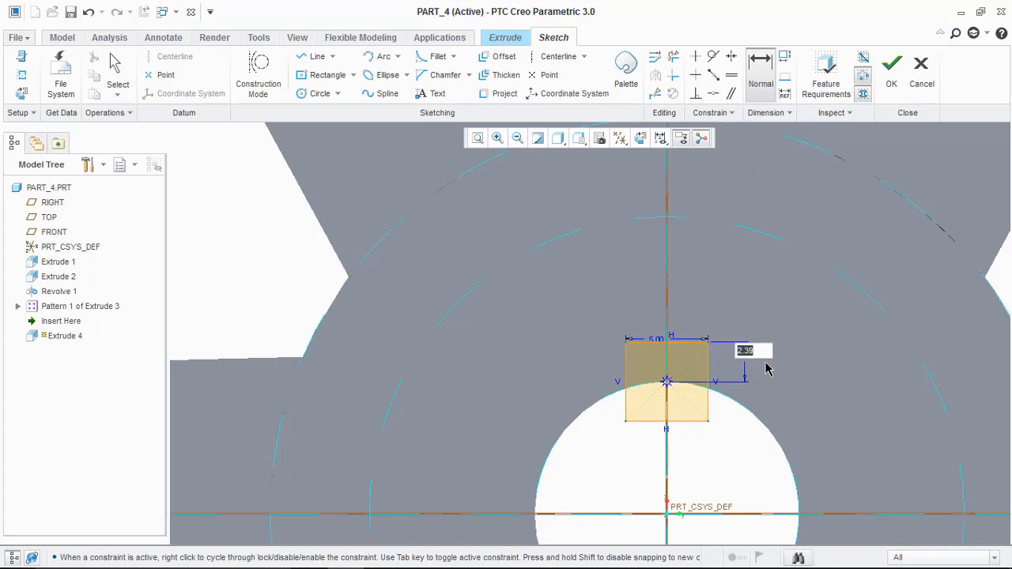
{"action": "type", "text": "5"}
{"action": "key", "text": "Return"}
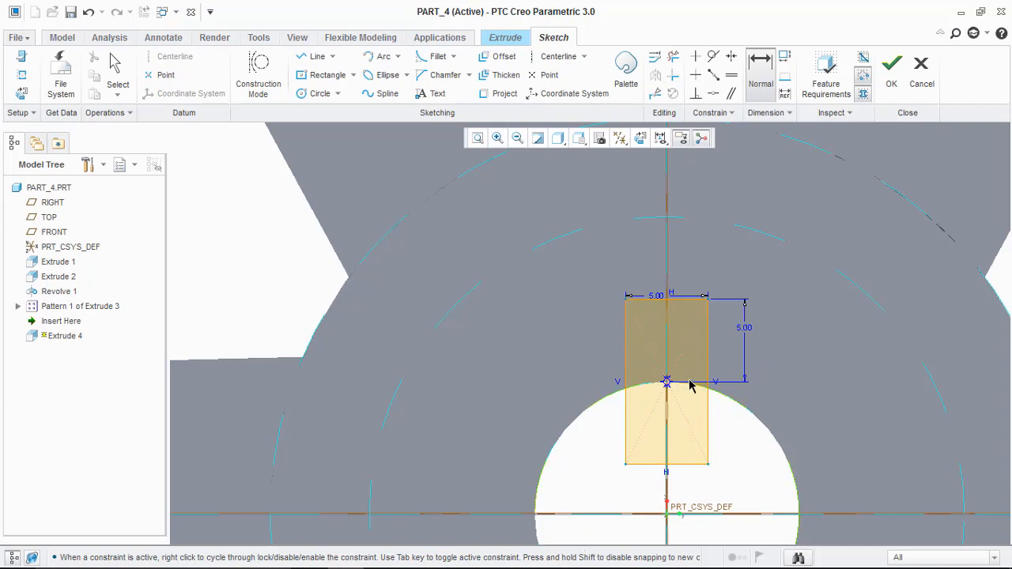
{"action": "left_click", "coordinate": [380, 555]}
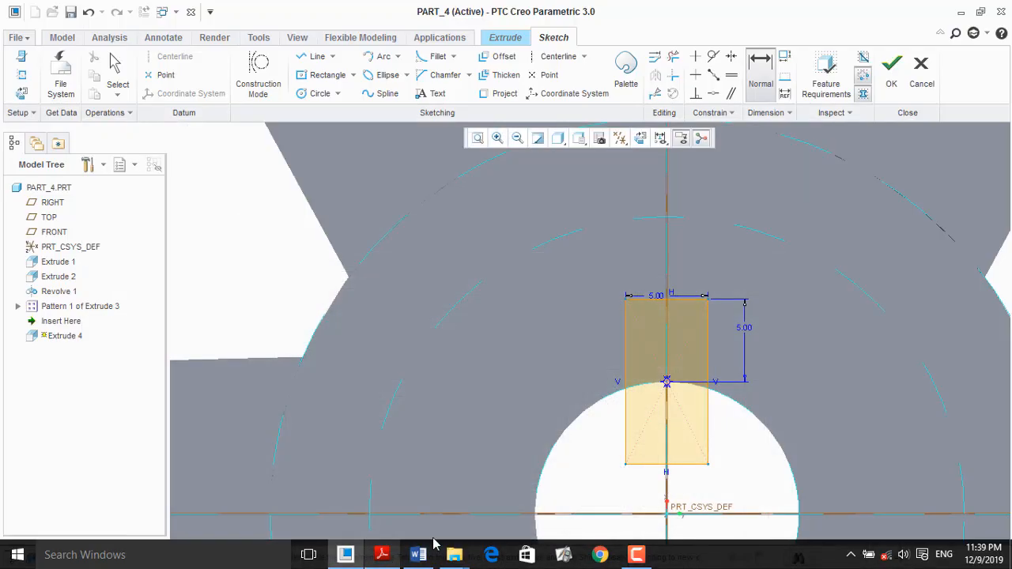
{"action": "left_click", "coordinate": [393, 561]}
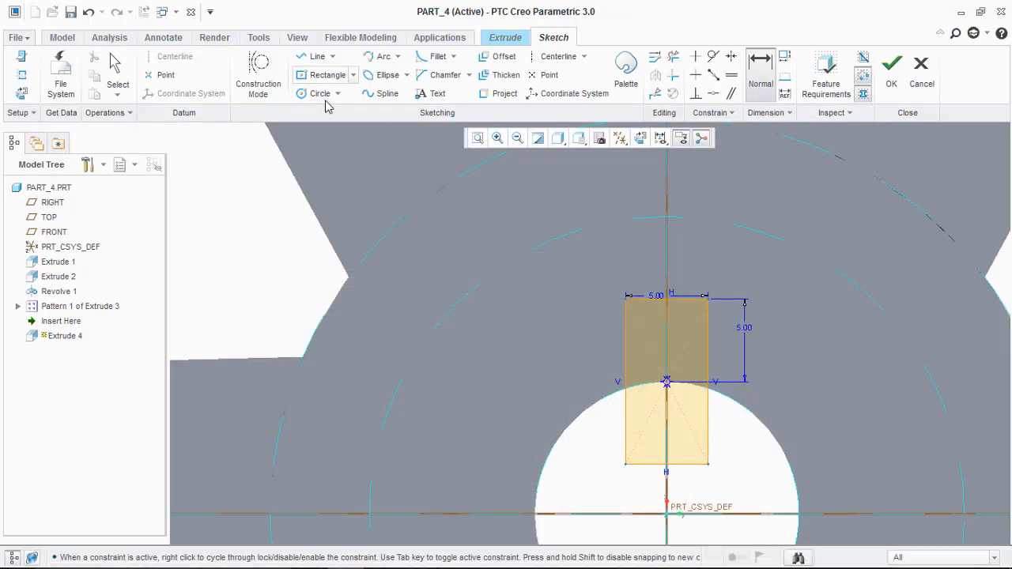
Sketch a center-and-ends arc about the hub center, following the bore edge between the keyway rectangle's two vertical sides
{"action": "left_click", "coordinate": [398, 56]}
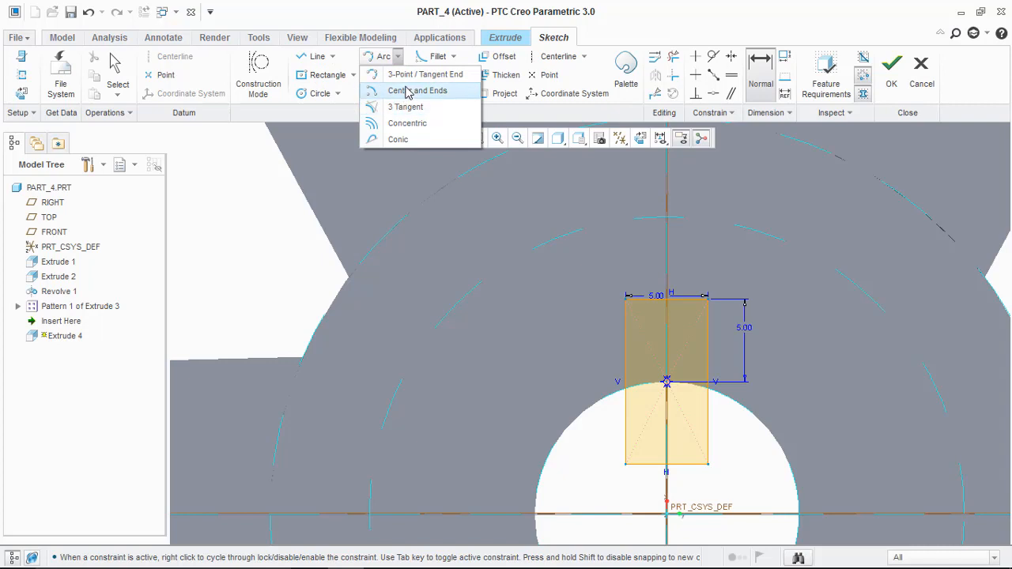
{"action": "left_click", "coordinate": [407, 92]}
{"action": "scroll", "coordinate": [652, 389], "scroll_direction": "up", "scroll_amount": 3}
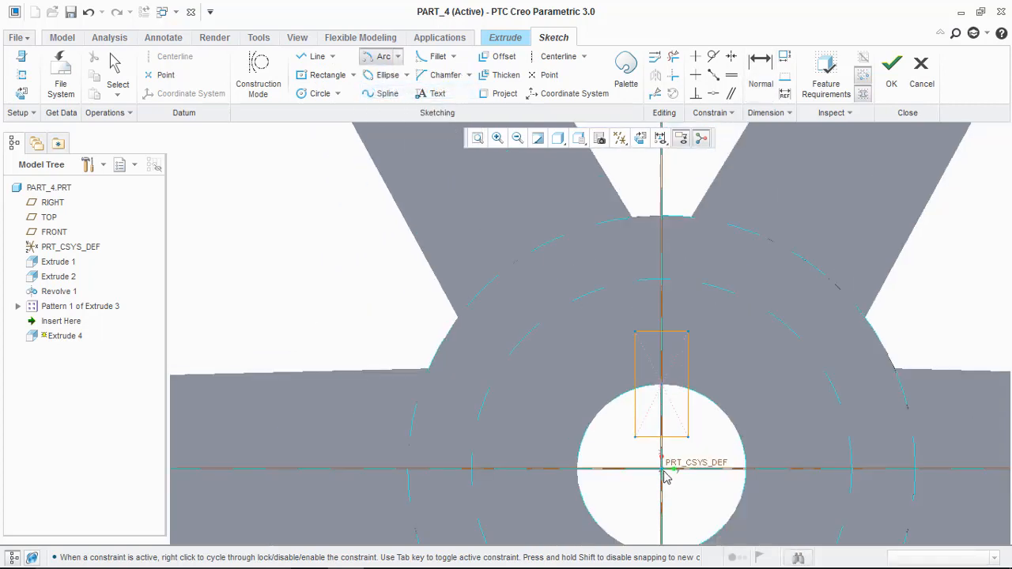
{"action": "left_click", "coordinate": [633, 389]}
{"action": "left_click", "coordinate": [685, 390]}
{"action": "middle_click", "coordinate": [712, 367]}
{"action": "middle_click", "coordinate": [712, 366]}
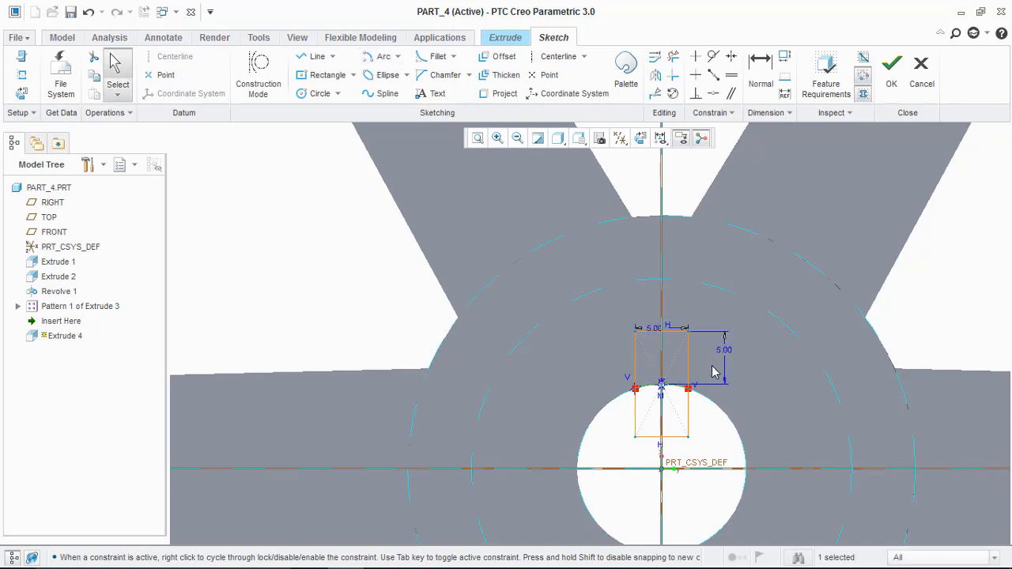
Trim away the keyway rectangle's vertical sides below the arc and its lower edge inside the bore
{"action": "scroll", "coordinate": [711, 366], "scroll_direction": "down", "scroll_amount": 2}
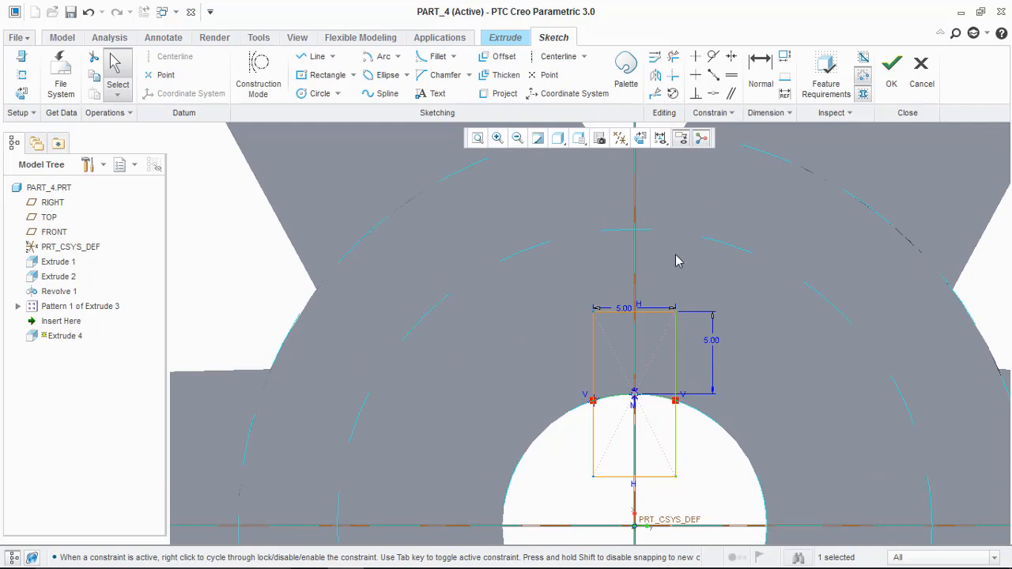
{"action": "left_click", "coordinate": [673, 57]}
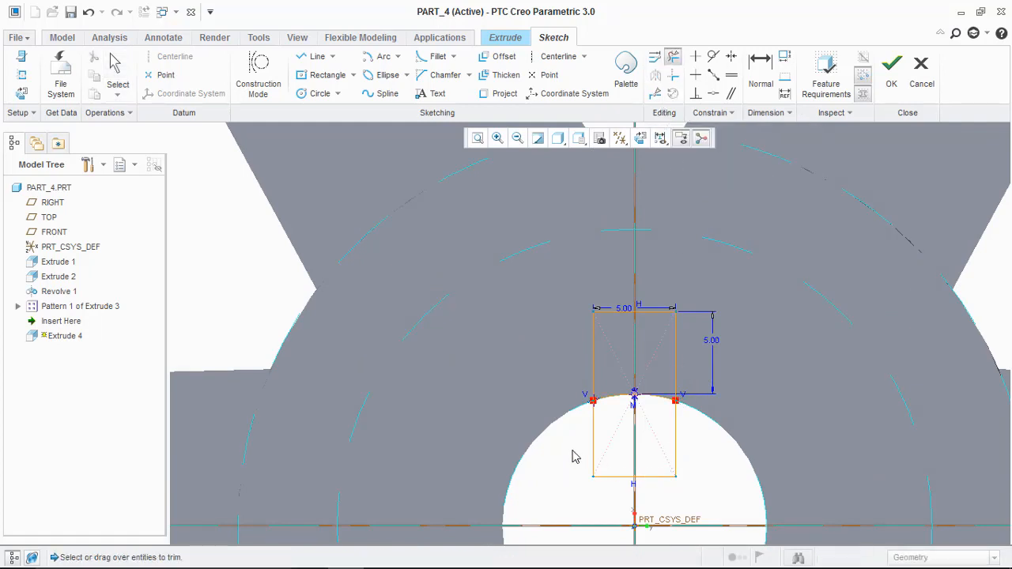
{"action": "mouse_move", "coordinate": [573, 449]}
{"action": "left_mouse_down"}
{"action": "mouse_move", "coordinate": [625, 440]}
{"action": "mouse_move", "coordinate": [685, 460]}
{"action": "mouse_move", "coordinate": [684, 481]}
{"action": "left_mouse_up"}
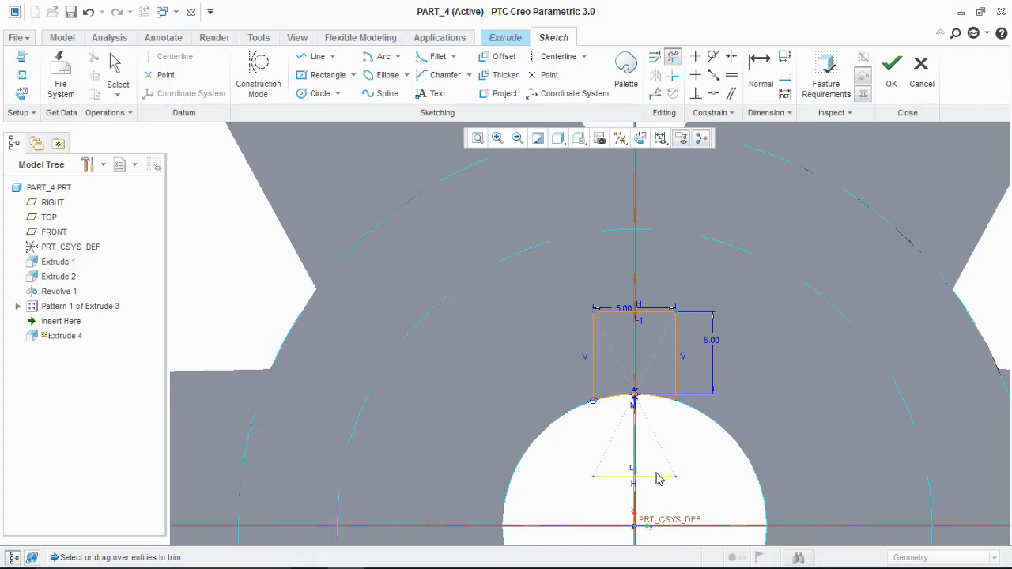
{"action": "left_click", "coordinate": [645, 475]}
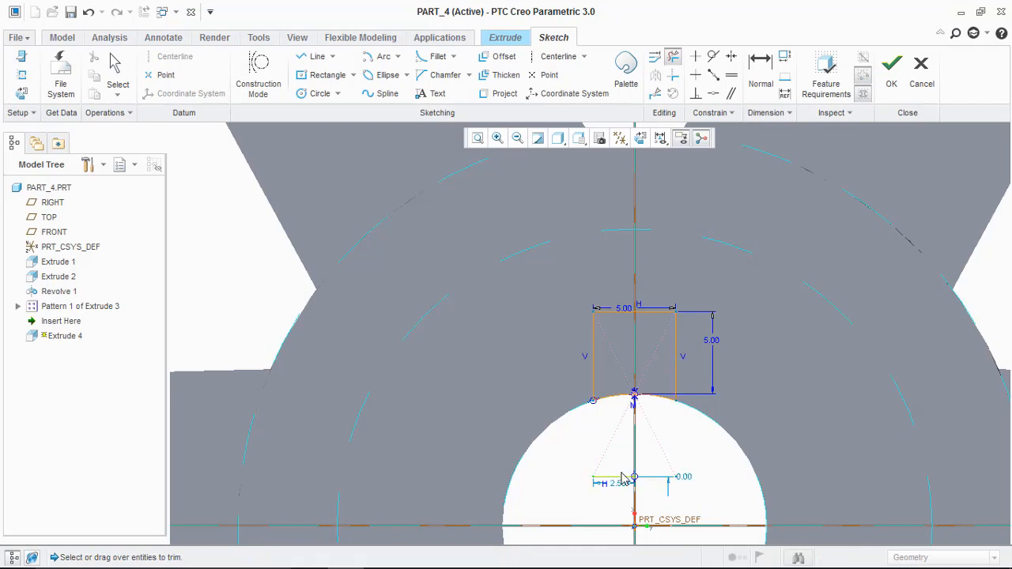
{"action": "middle_click", "coordinate": [668, 463]}
Finish the keyway sketch and extrude it as a material-removing cut into the hub with the direction flipped and To Next depth
{"action": "scroll", "coordinate": [668, 462], "scroll_direction": "down", "scroll_amount": 3}
{"action": "mouse_move", "coordinate": [672, 444]}
{"action": "middle_mouse_down"}
{"action": "mouse_move", "coordinate": [667, 466]}
{"action": "mouse_move", "coordinate": [652, 454]}
{"action": "middle_mouse_up"}
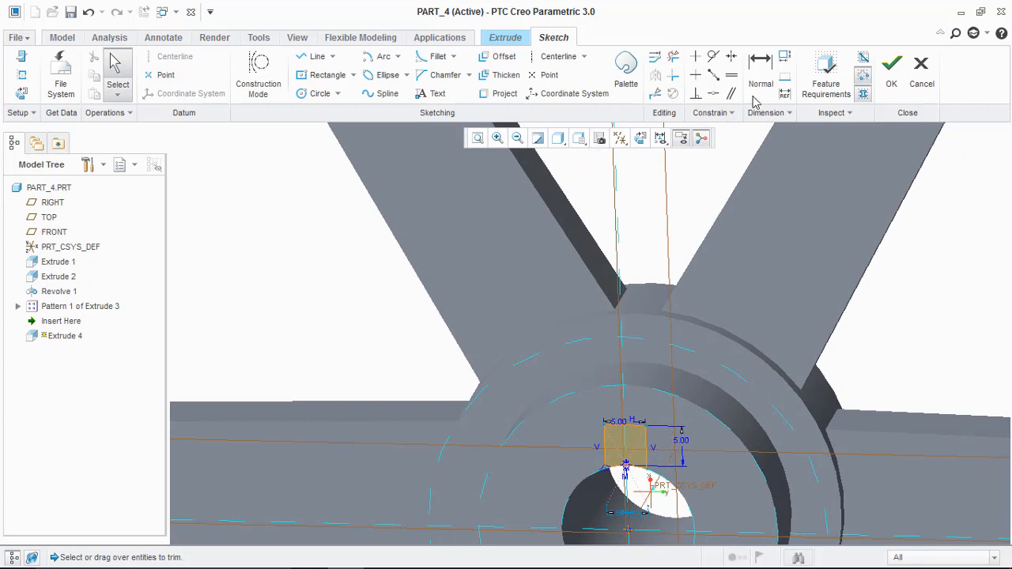
{"action": "left_click", "coordinate": [892, 73]}
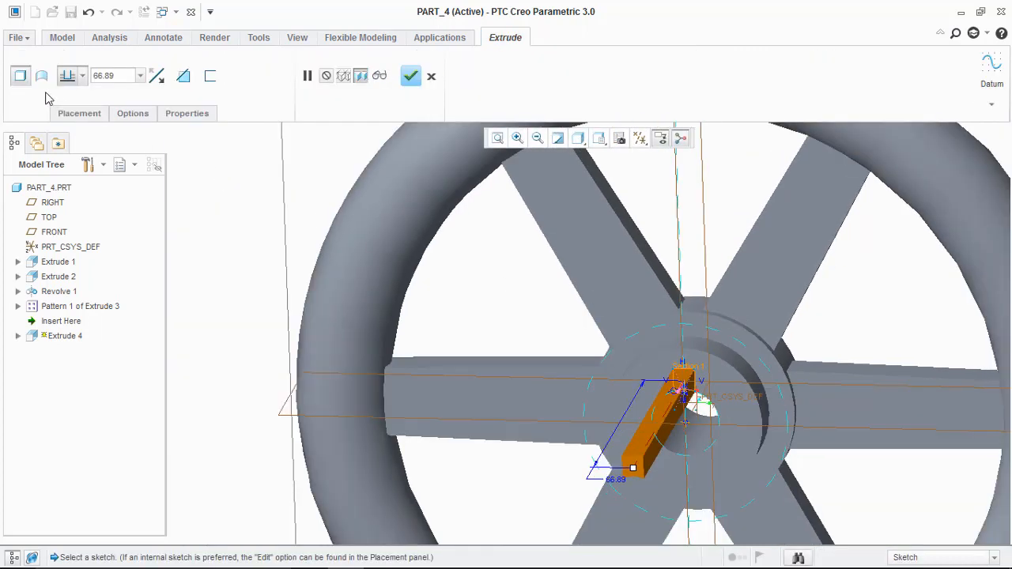
{"action": "left_click", "coordinate": [157, 76]}
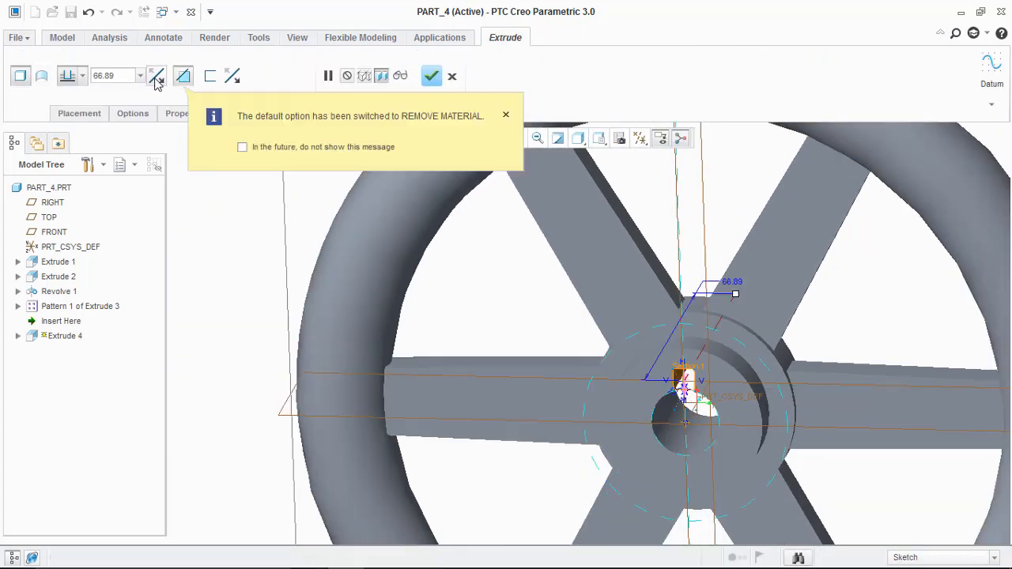
{"action": "middle_click_drag", "start_coordinate": [395, 215], "coordinate": [355, 244]}
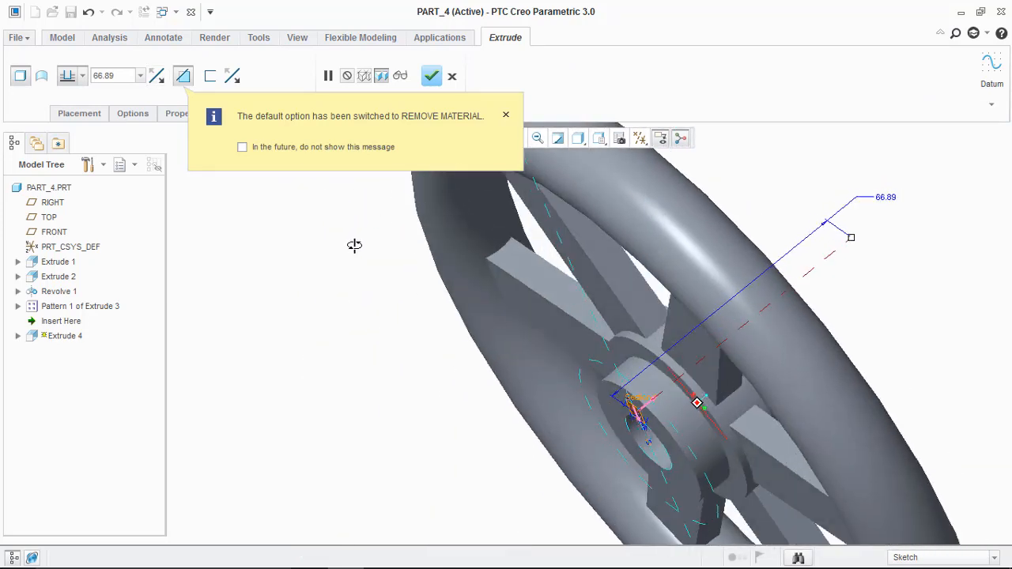
{"action": "left_click", "coordinate": [83, 76]}
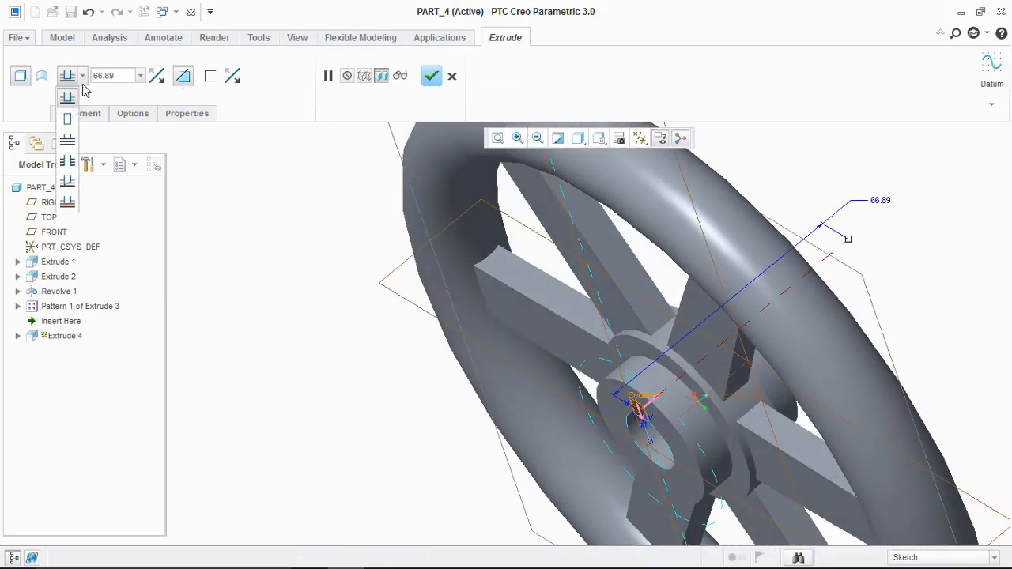
{"action": "left_click", "coordinate": [68, 140]}
{"action": "middle_click_drag", "start_coordinate": [759, 328], "coordinate": [674, 360]}
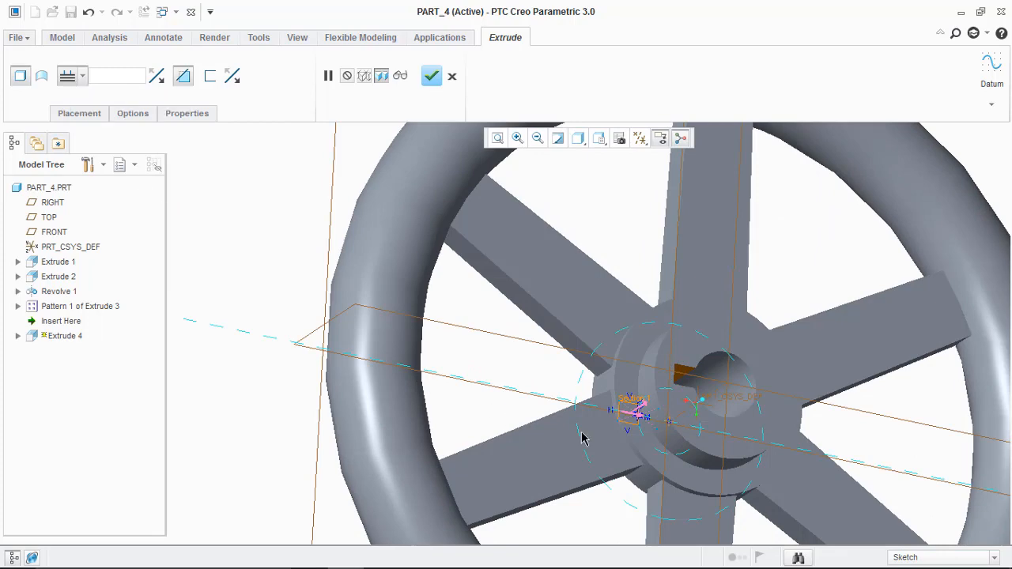
{"action": "left_click", "coordinate": [430, 76]}
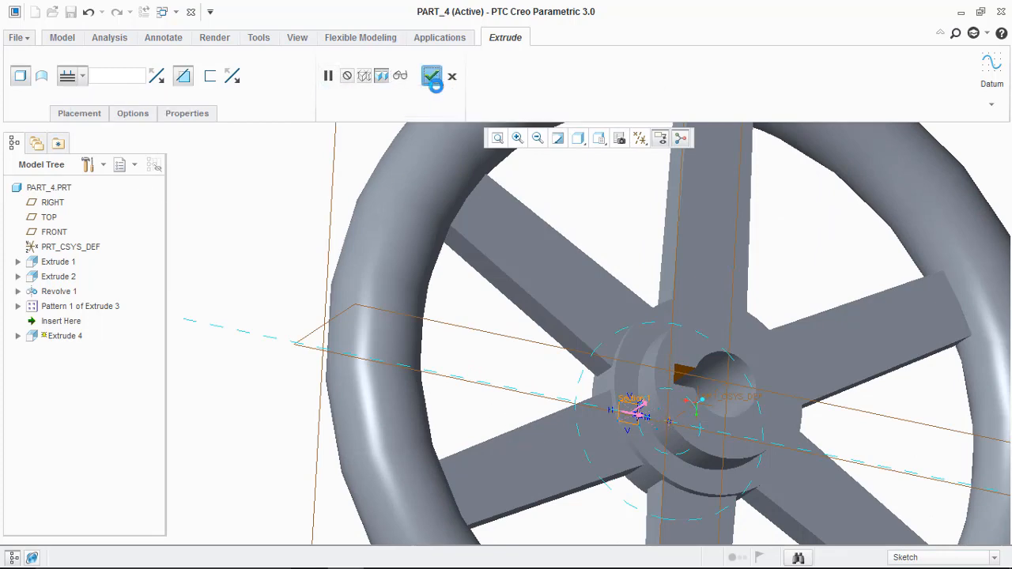
{"action": "middle_click_drag", "start_coordinate": [587, 374], "coordinate": [699, 283]}
Recheck the hand wheel drawing in Adobe Reader and start a Round on the corner edges between neighbouring spokes at the hub
{"action": "mouse_move", "coordinate": [458, 566]}
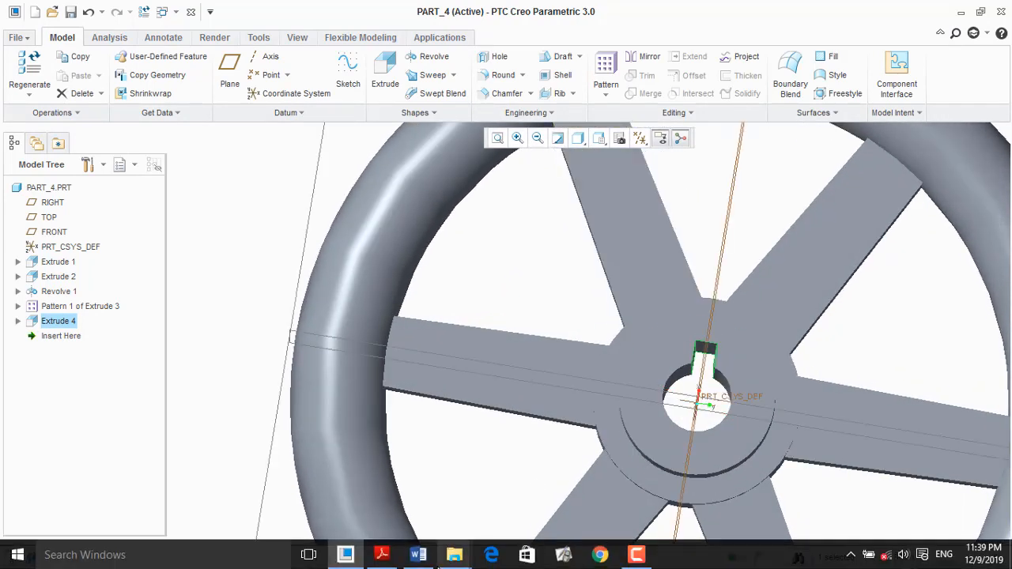
{"action": "left_click", "coordinate": [390, 557]}
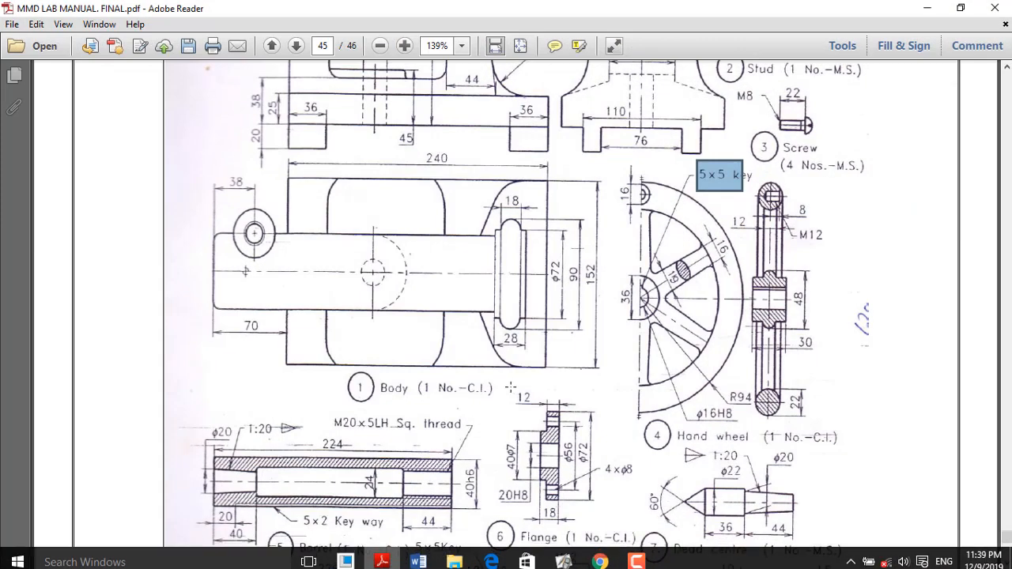
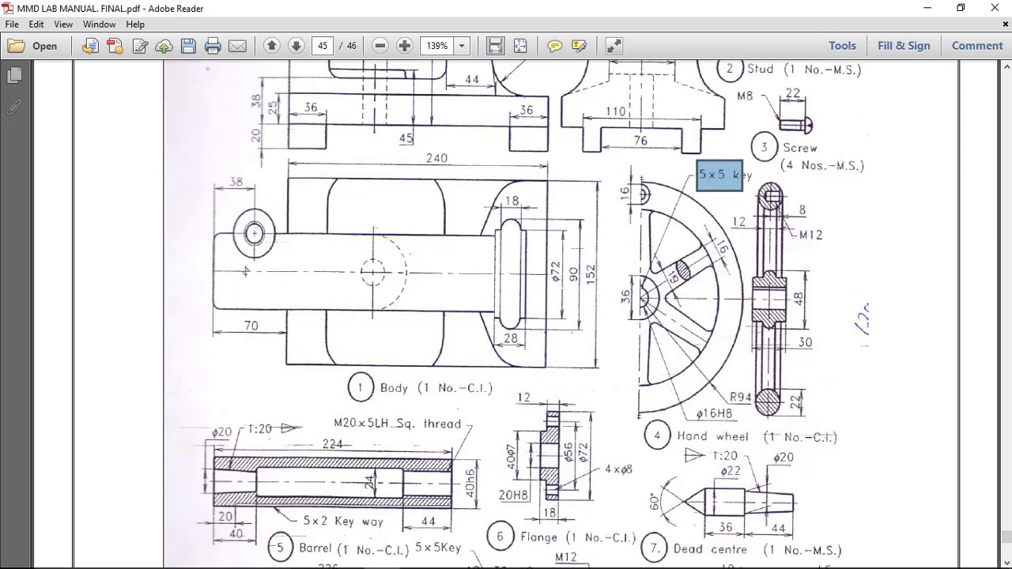
{"action": "left_click", "coordinate": [346, 564]}
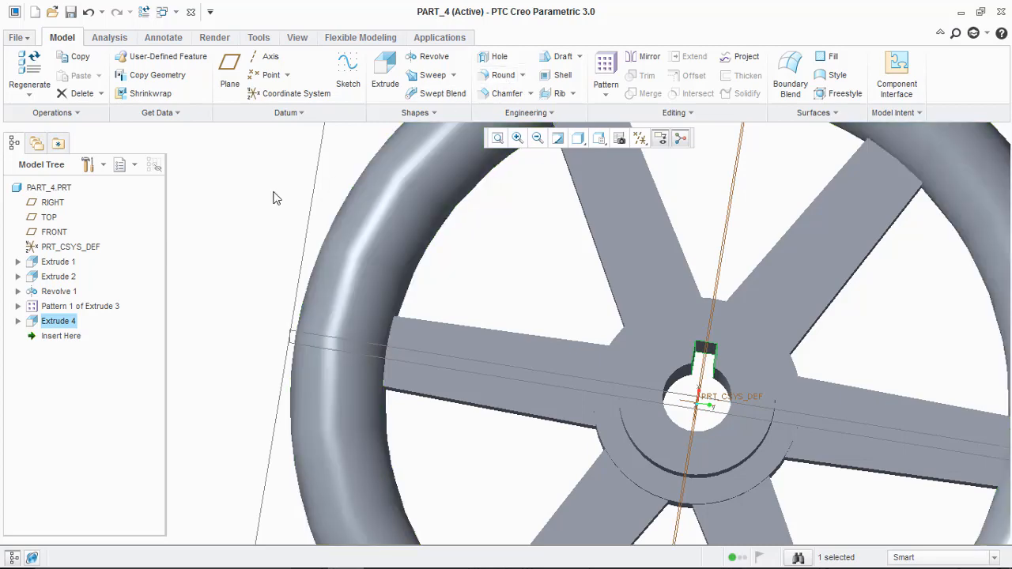
{"action": "left_click", "coordinate": [203, 218]}
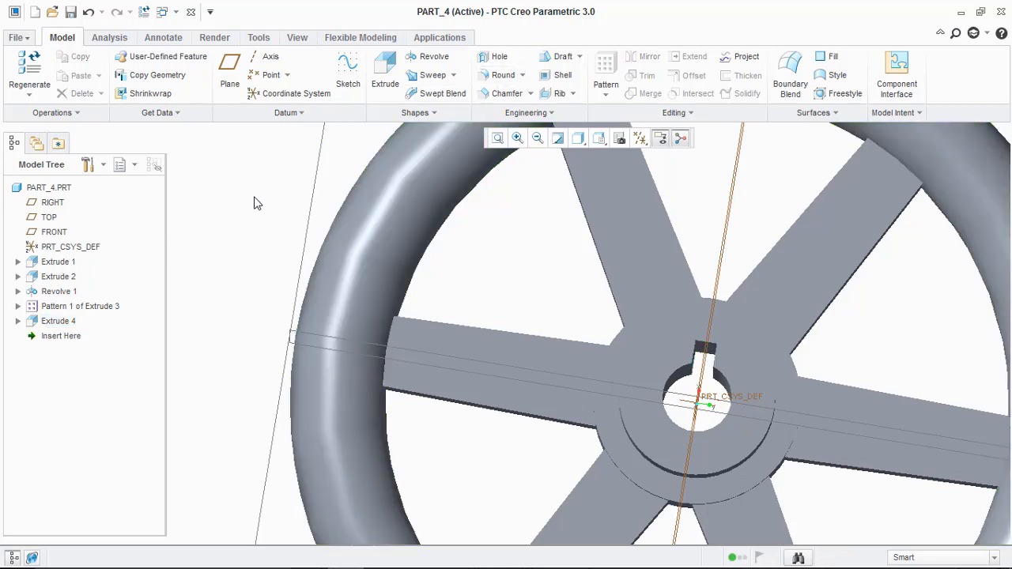
{"action": "left_click", "coordinate": [497, 75]}
{"action": "middle_click_drag", "start_coordinate": [490, 249], "coordinate": [491, 301]}
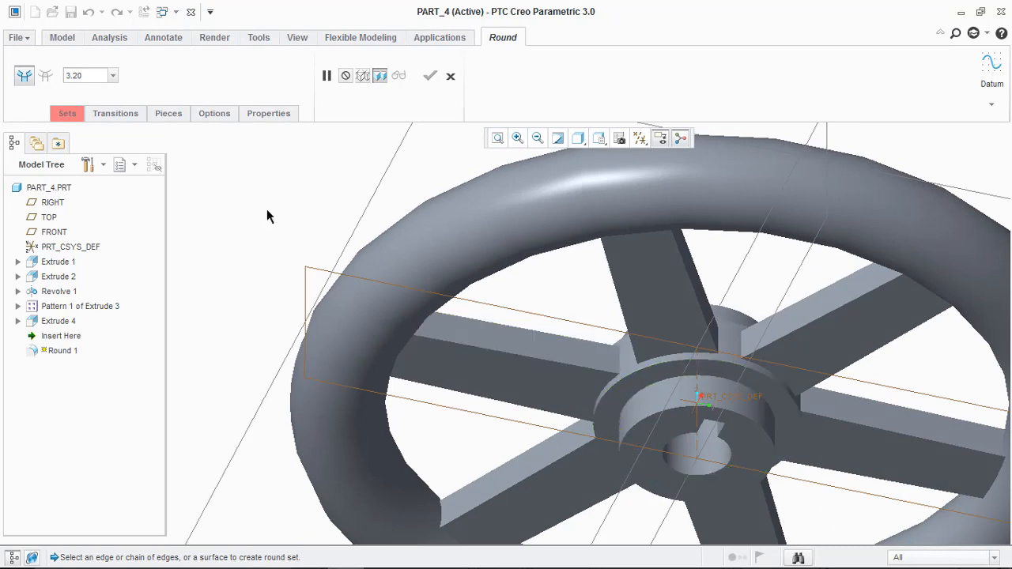
{"action": "left_click", "coordinate": [67, 114]}
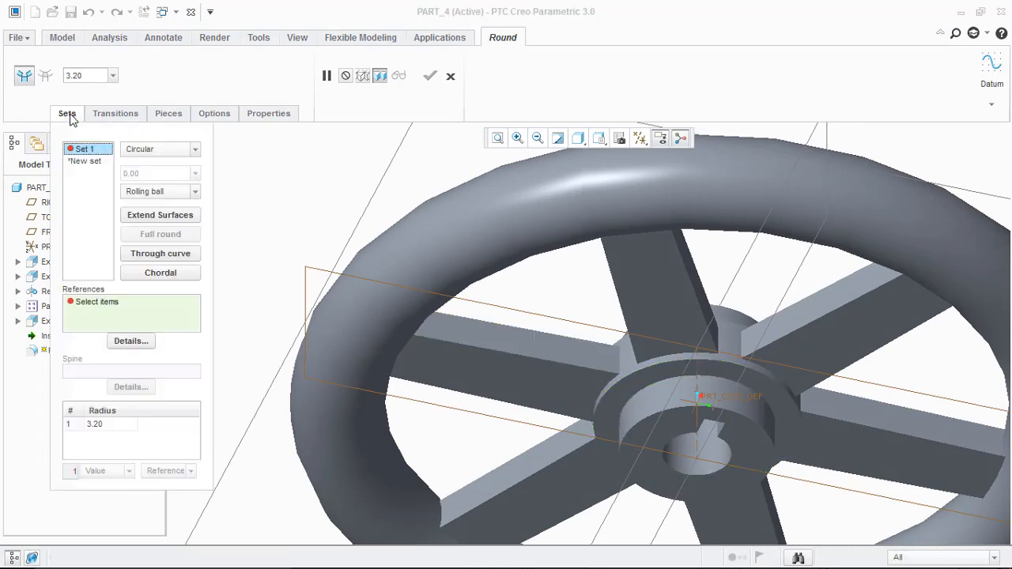
{"action": "left_click", "coordinate": [617, 360]}
{"action": "middle_click_drag", "start_coordinate": [619, 355], "coordinate": [679, 351]}
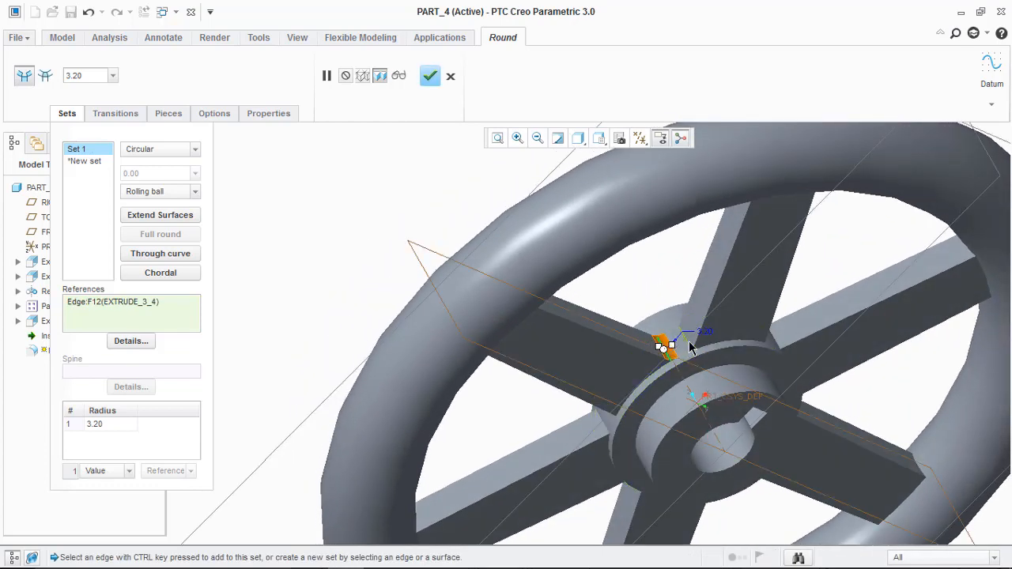
{"action": "left_click", "coordinate": [691, 344], "text": "ctrl"}
{"action": "middle_click_drag", "start_coordinate": [736, 323], "coordinate": [671, 333]}
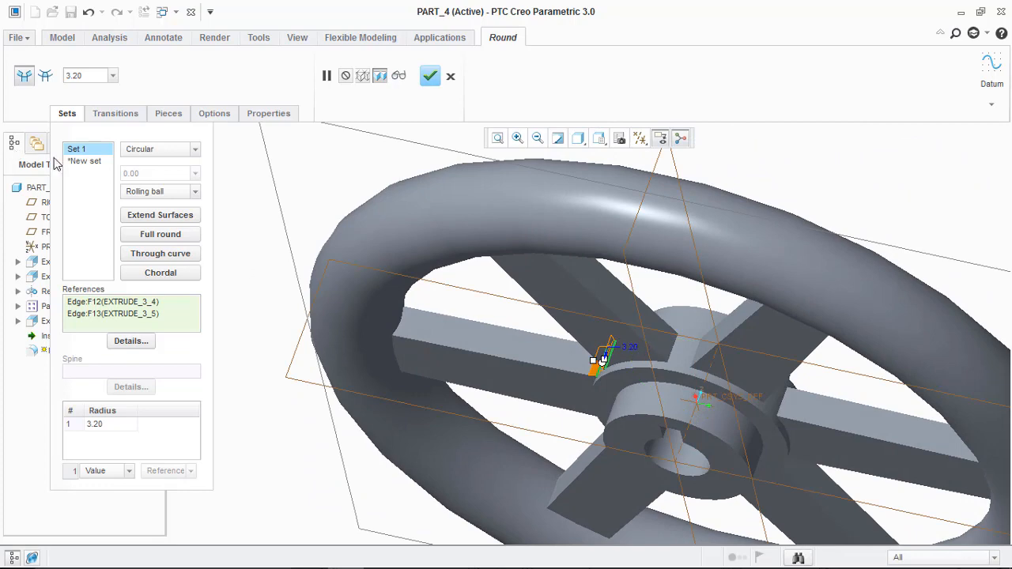
{"action": "left_click", "coordinate": [673, 355], "text": "ctrl"}
{"action": "middle_click_drag", "start_coordinate": [687, 358], "coordinate": [731, 360]}
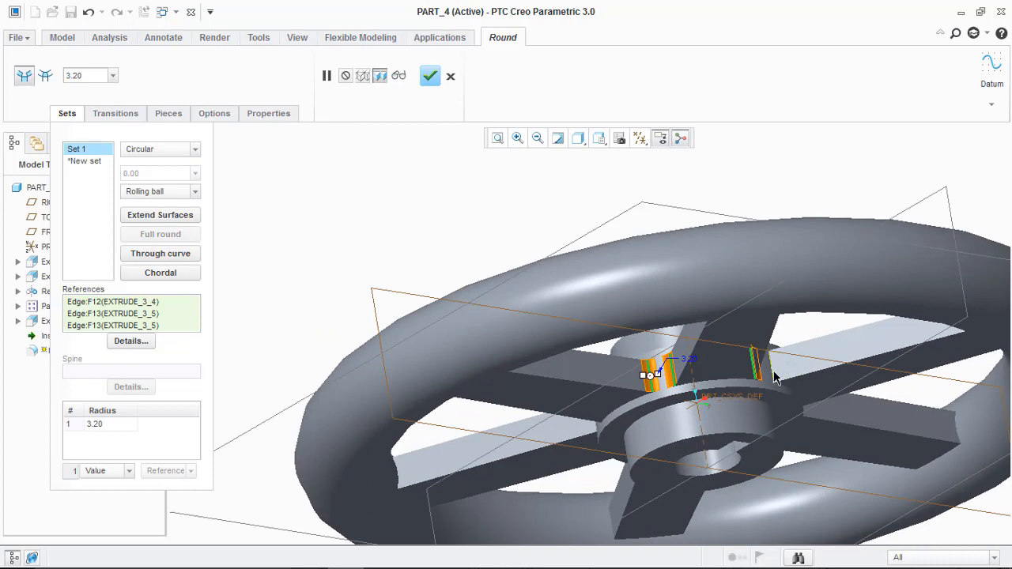
Add the remaining edges where the spokes meet the hub to the first round set, and create a second round set
{"action": "middle_click_drag", "start_coordinate": [797, 371], "coordinate": [702, 319]}
{"action": "left_click", "coordinate": [708, 350], "text": "ctrl"}
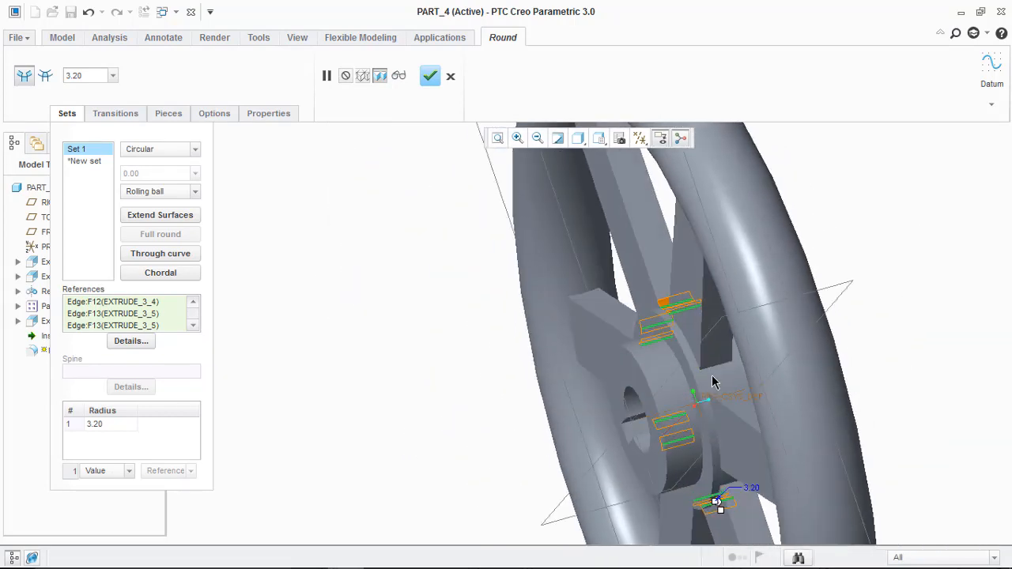
{"action": "middle_click_drag", "start_coordinate": [709, 373], "coordinate": [754, 356]}
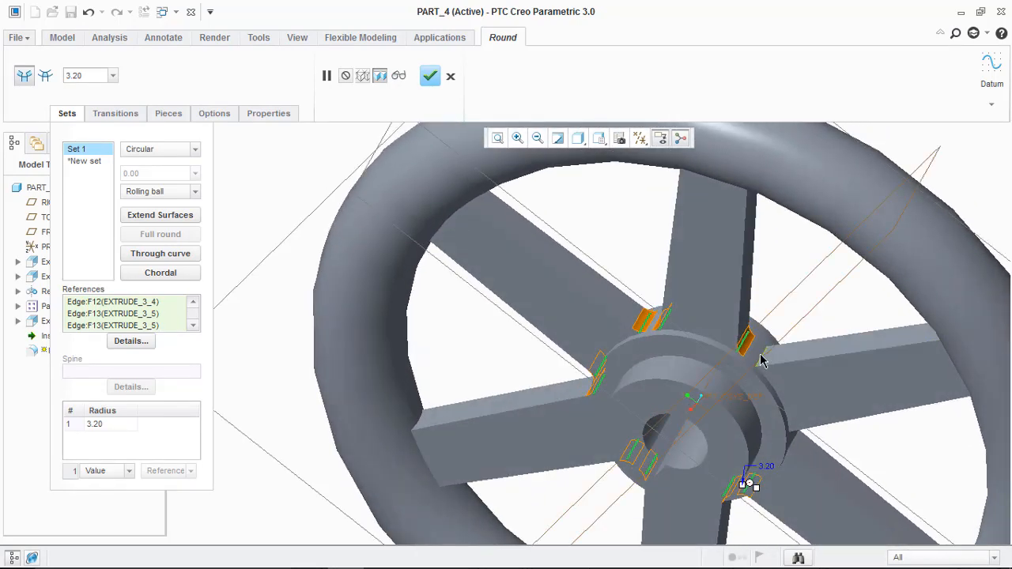
{"action": "middle_click_drag", "start_coordinate": [761, 360], "coordinate": [783, 362]}
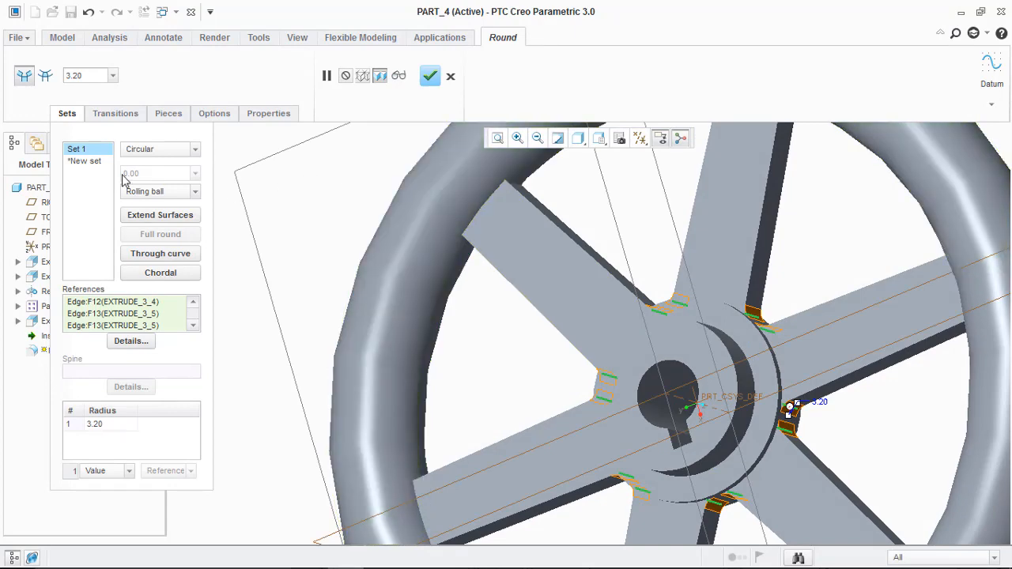
{"action": "left_click", "coordinate": [87, 164]}
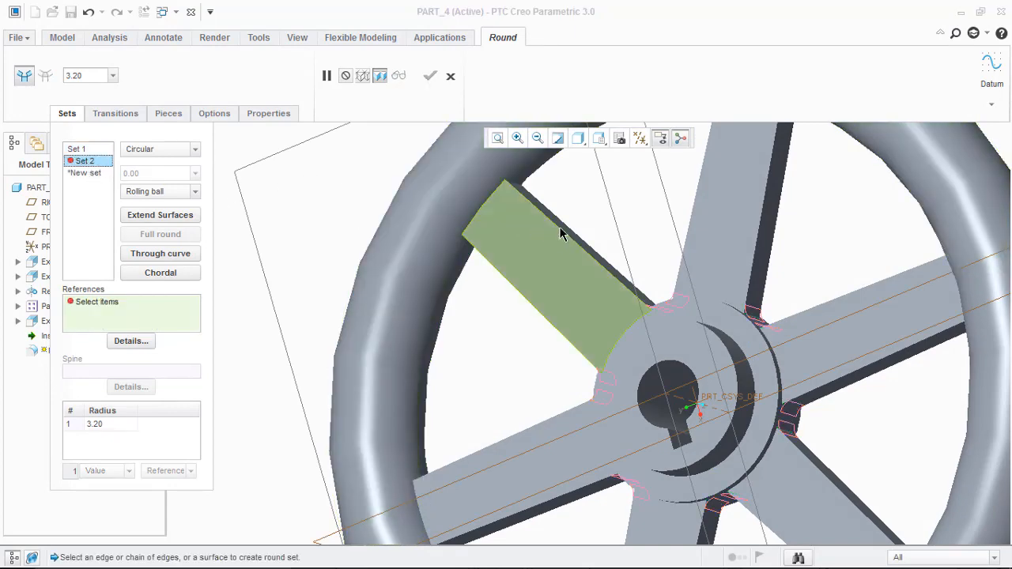
{"action": "middle_click_drag", "start_coordinate": [585, 198], "coordinate": [549, 218]}
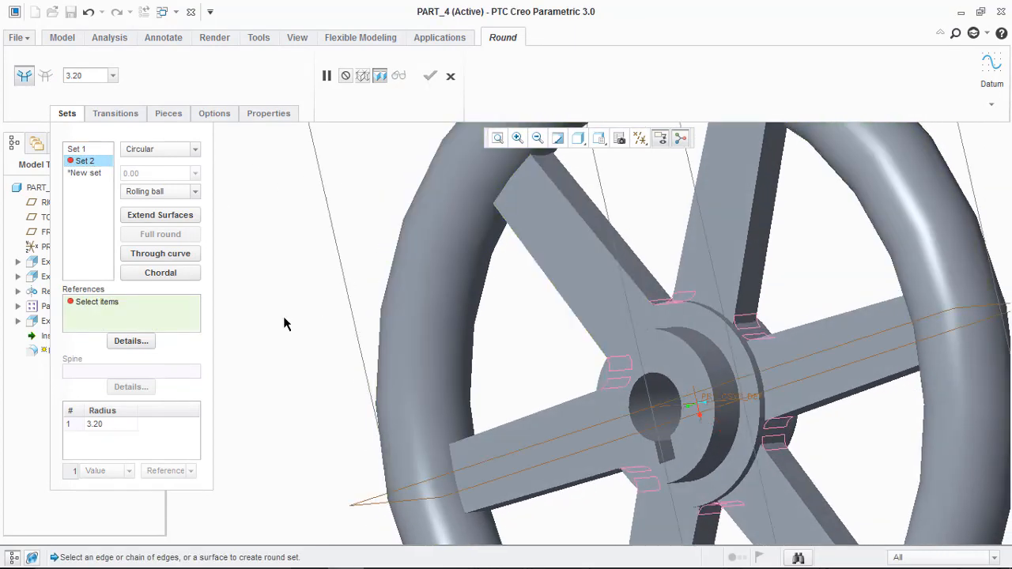
Set the radius of the first round set, on the spoke-to-hub edges, to 3.0
{"action": "left_click", "coordinate": [76, 152]}
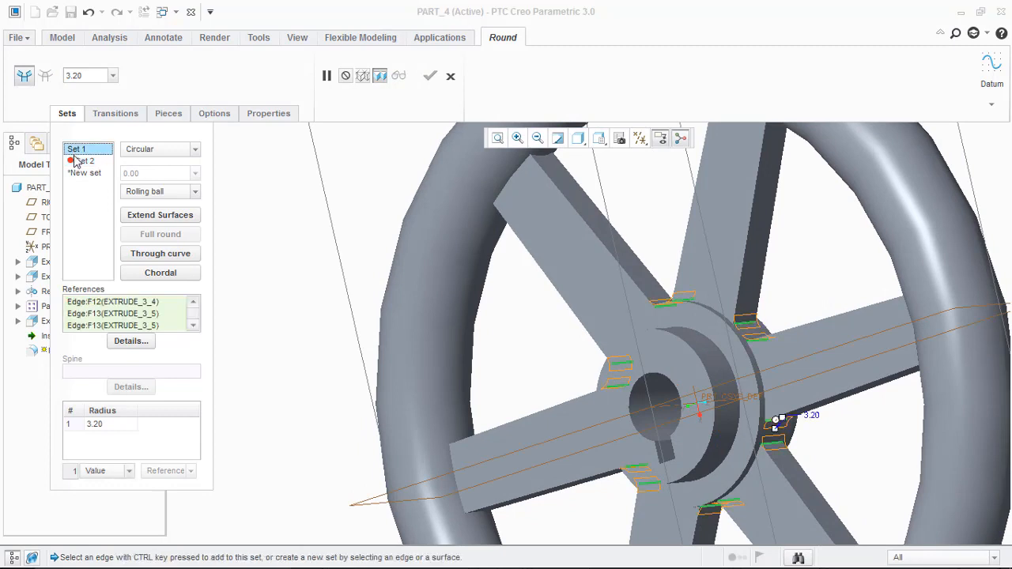
{"action": "left_click", "coordinate": [105, 426]}
{"action": "type", "text": "3"}
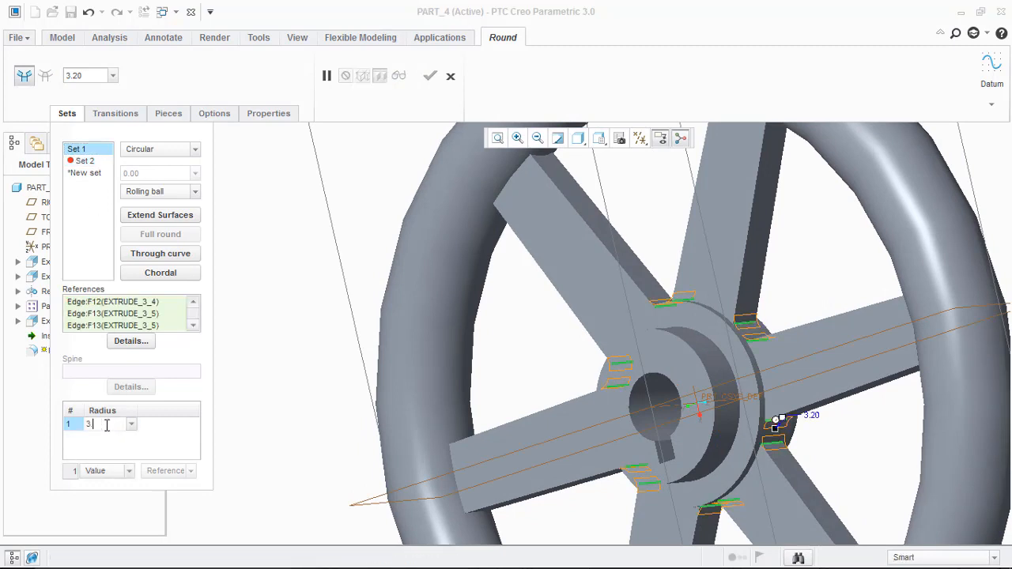
{"action": "type", "text": ".0"}
{"action": "key", "text": "Return"}
{"action": "middle_click_drag", "start_coordinate": [534, 323], "coordinate": [624, 324]}
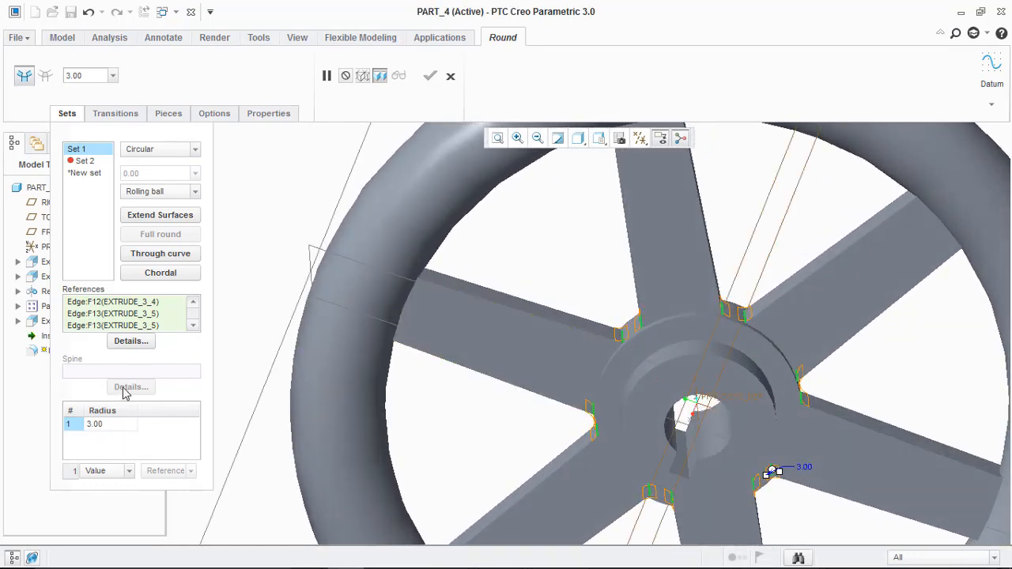
Set the radius of the first round set, on the spoke-to-hub edges, to 3.5
{"action": "double_click", "coordinate": [108, 427]}
{"action": "type", "text": "3"}
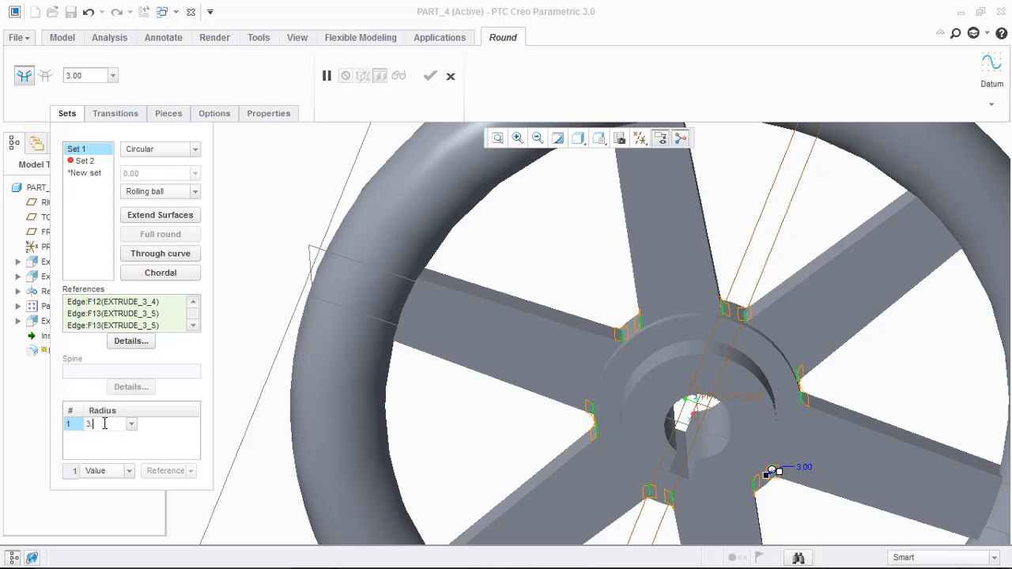
{"action": "type", "text": ".5"}
{"action": "key", "text": "Return"}
{"action": "middle_click_drag", "start_coordinate": [558, 319], "coordinate": [490, 300]}
Activate the second round set and add the two edges where one spoke meets the rim
{"action": "left_click", "coordinate": [79, 160]}
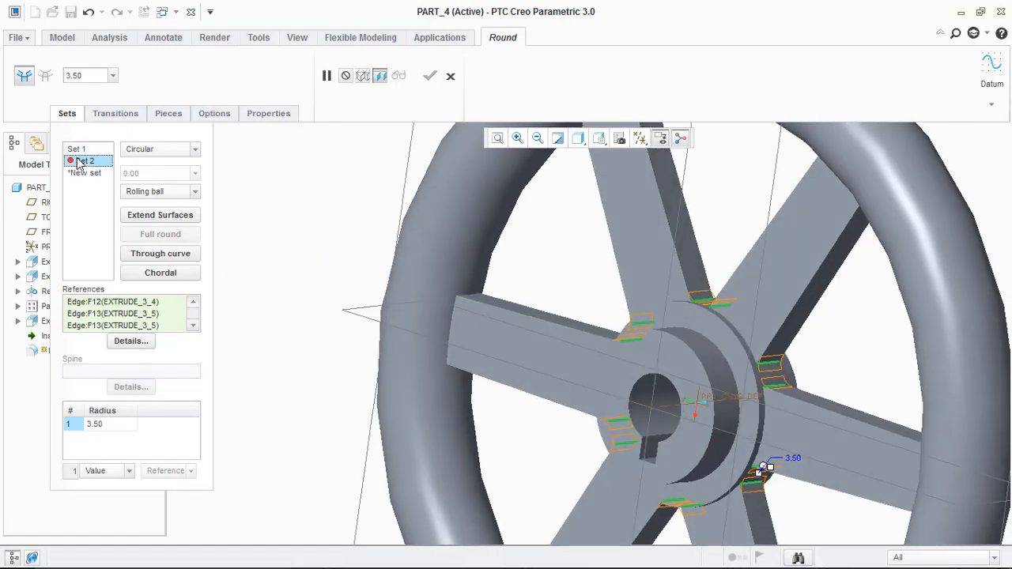
{"action": "middle_click_drag", "start_coordinate": [440, 255], "coordinate": [429, 269]}
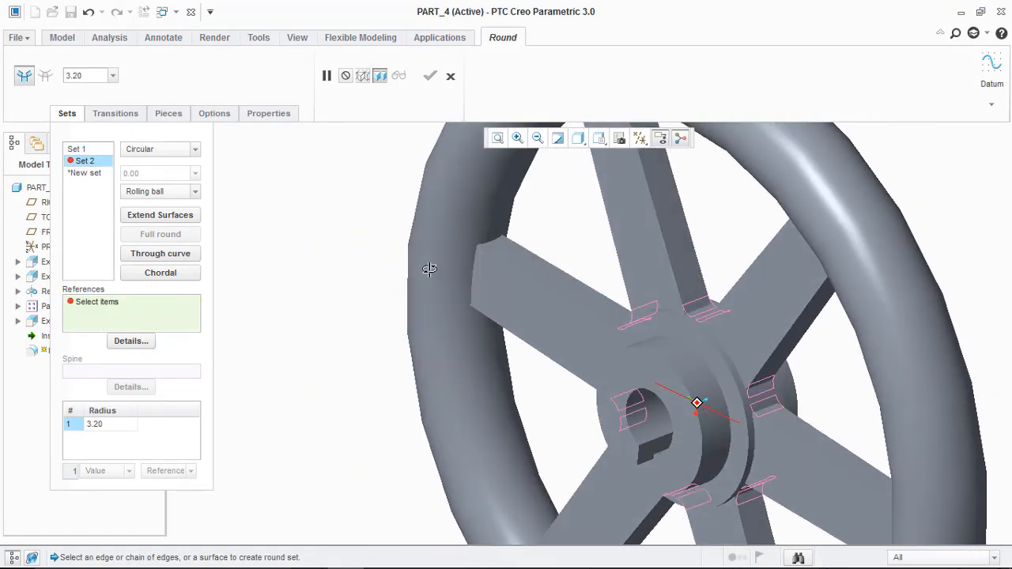
{"action": "left_click", "coordinate": [489, 245]}
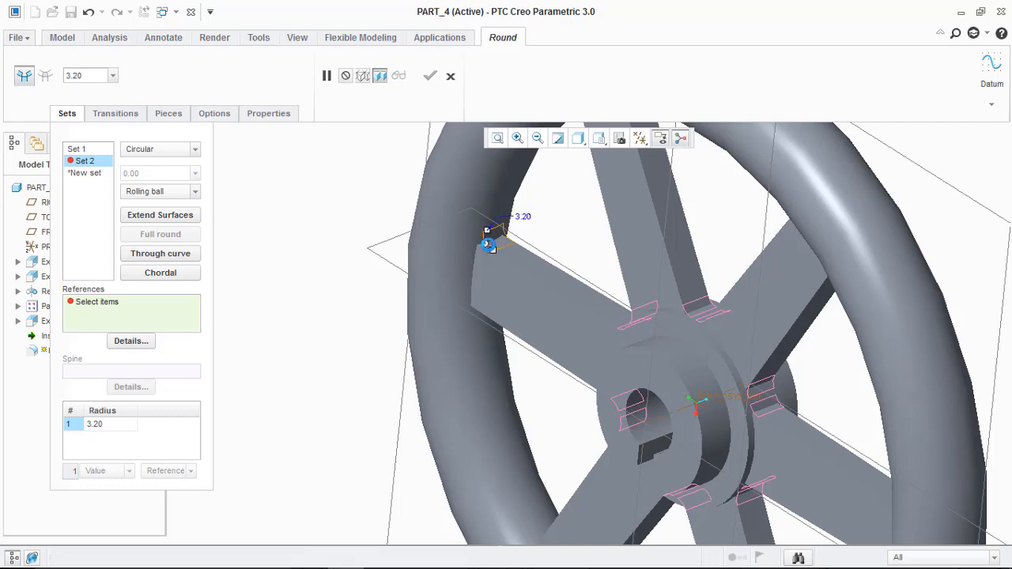
{"action": "middle_click_drag", "start_coordinate": [488, 288], "coordinate": [484, 428]}
{"action": "scroll", "coordinate": [467, 460], "scroll_direction": "up", "scroll_amount": 2}
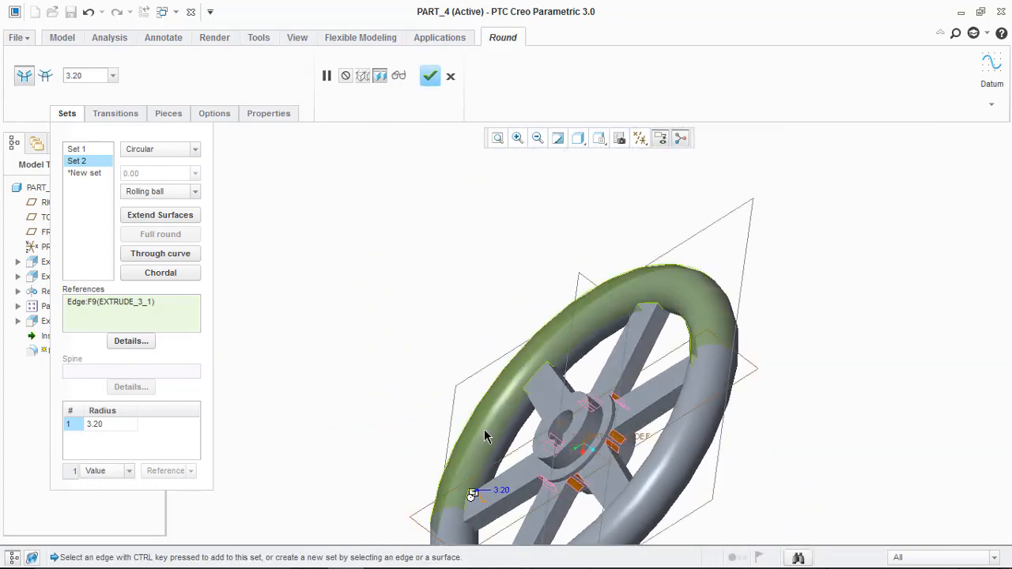
{"action": "middle_click_drag", "start_coordinate": [480, 471], "coordinate": [490, 375], "text": "ctrl"}
{"action": "middle_click_drag", "start_coordinate": [485, 454], "coordinate": [501, 364], "text": "shift"}
{"action": "scroll", "coordinate": [500, 363], "scroll_direction": "down", "scroll_amount": 3}
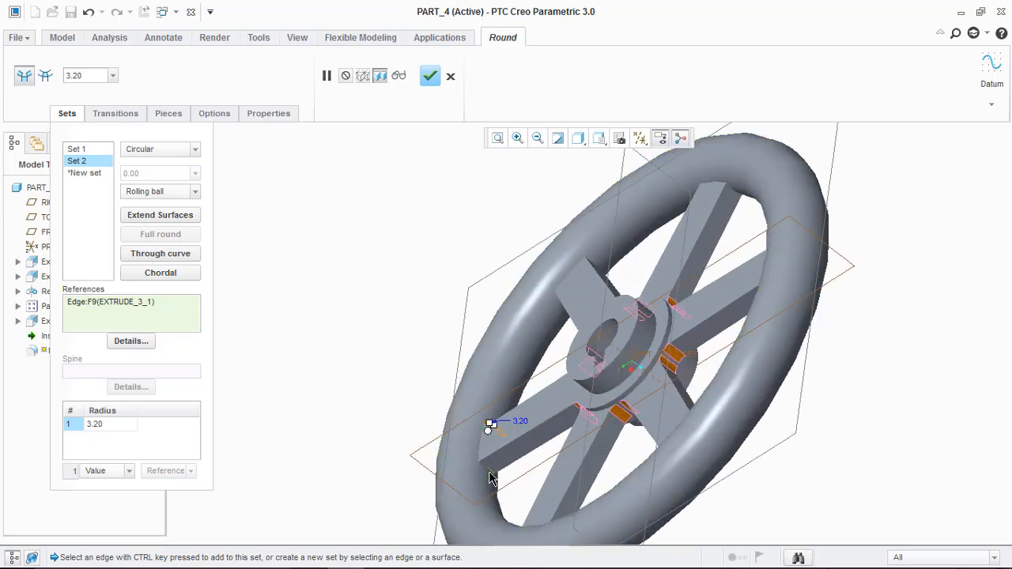
{"action": "scroll", "coordinate": [486, 470], "scroll_direction": "down", "scroll_amount": 2}
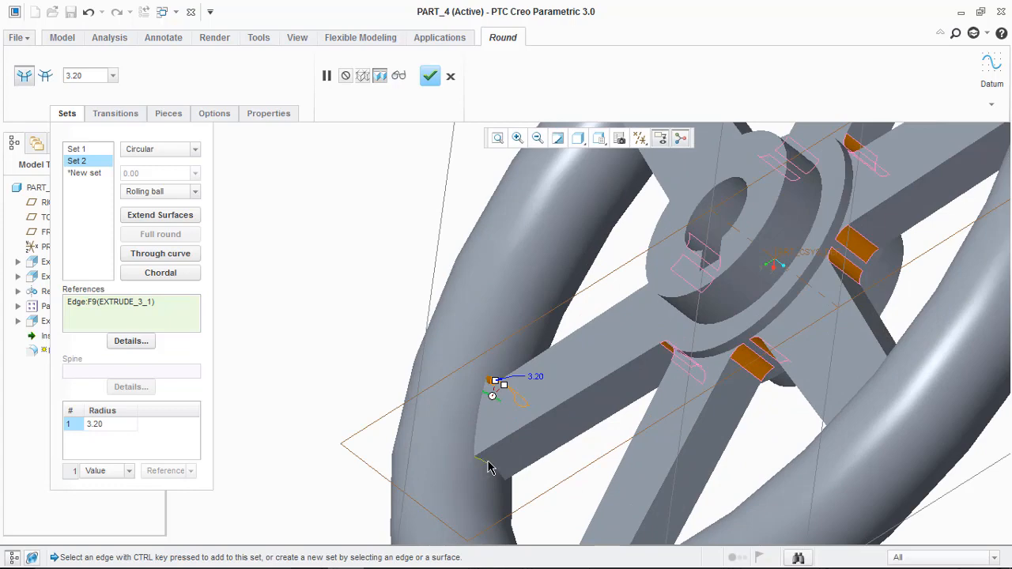
{"action": "left_click", "coordinate": [489, 468], "text": "ctrl"}
Add both edges at the rim end of the second, neighbouring spoke to the second round set
{"action": "scroll", "coordinate": [490, 474], "scroll_direction": "up", "scroll_amount": 4}
{"action": "middle_click_drag", "start_coordinate": [495, 485], "coordinate": [510, 524]}
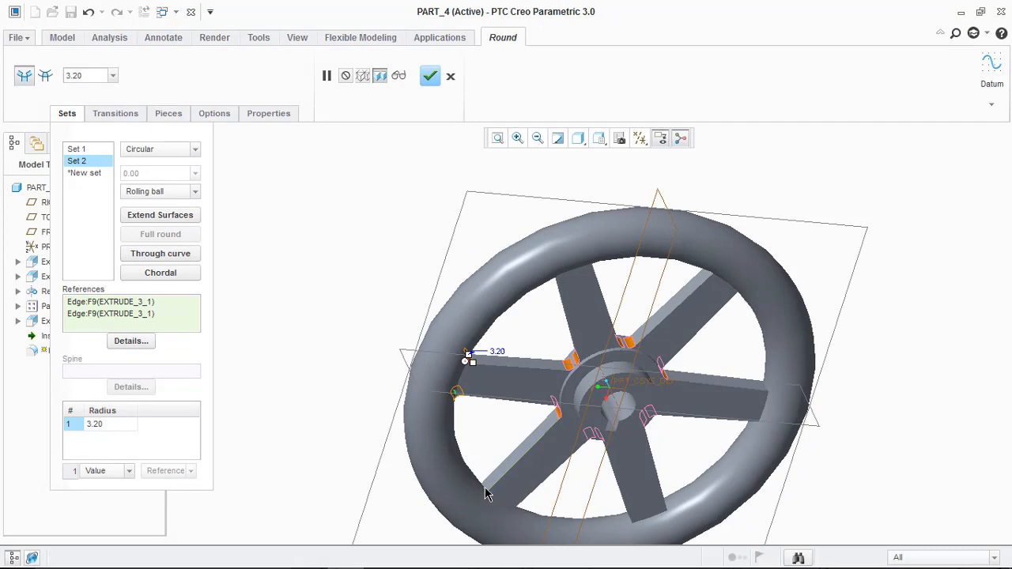
{"action": "scroll", "coordinate": [486, 494], "scroll_direction": "down", "scroll_amount": 3}
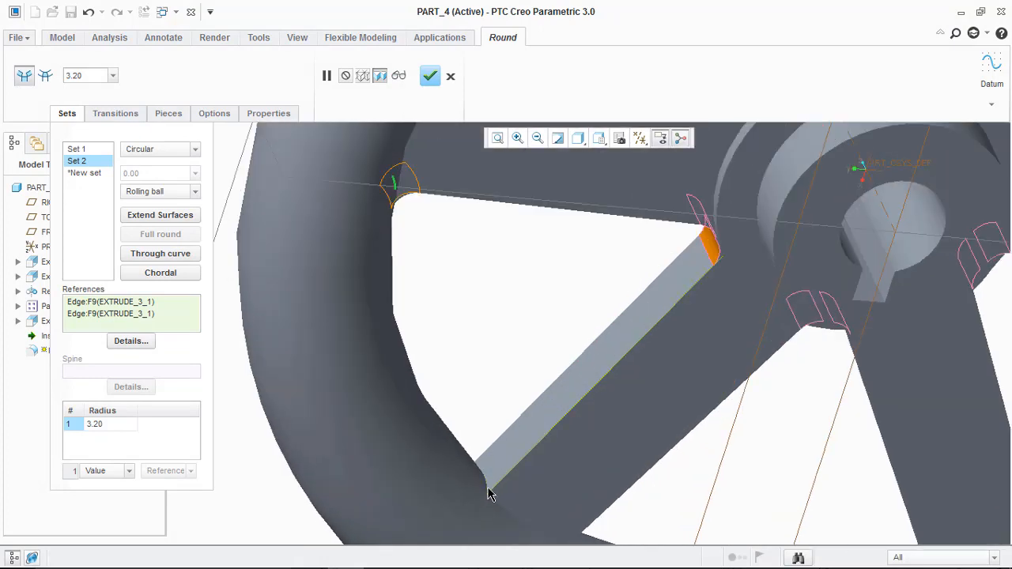
{"action": "left_click", "coordinate": [482, 485], "text": "ctrl"}
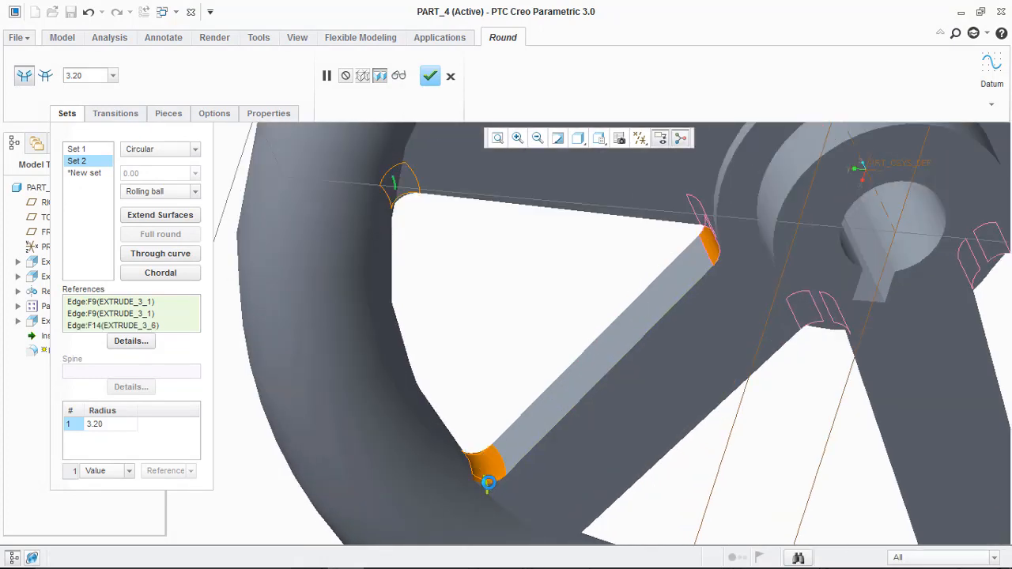
{"action": "scroll", "coordinate": [522, 487], "scroll_direction": "up", "scroll_amount": 3}
{"action": "middle_click_drag", "start_coordinate": [526, 488], "coordinate": [521, 382]}
{"action": "scroll", "coordinate": [522, 424], "scroll_direction": "down", "scroll_amount": 4}
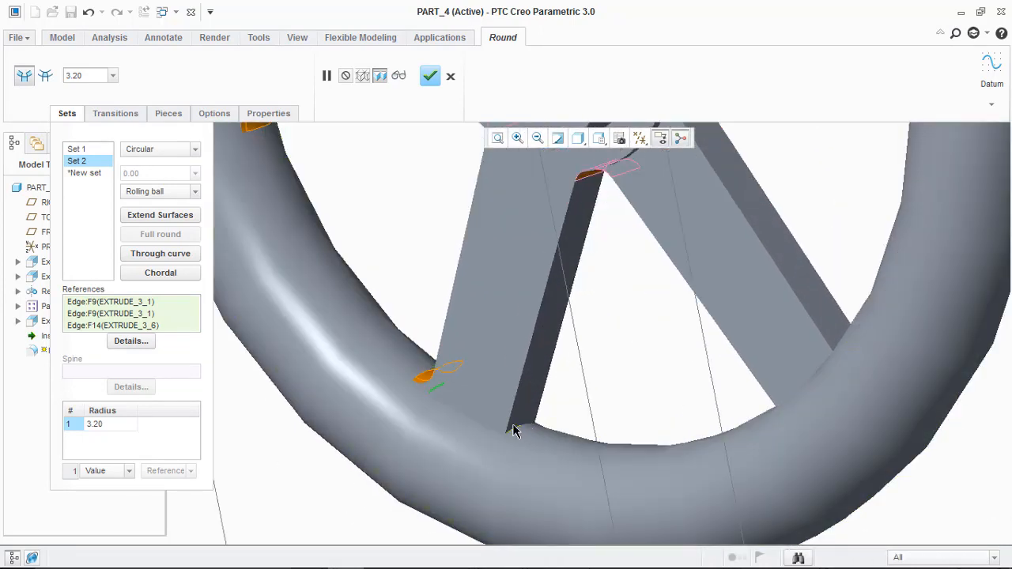
Add both rim-end edges of the third spoke to the second round set
{"action": "scroll", "coordinate": [520, 430], "scroll_direction": "up", "scroll_amount": 3}
{"action": "middle_click_drag", "start_coordinate": [524, 425], "coordinate": [613, 450]}
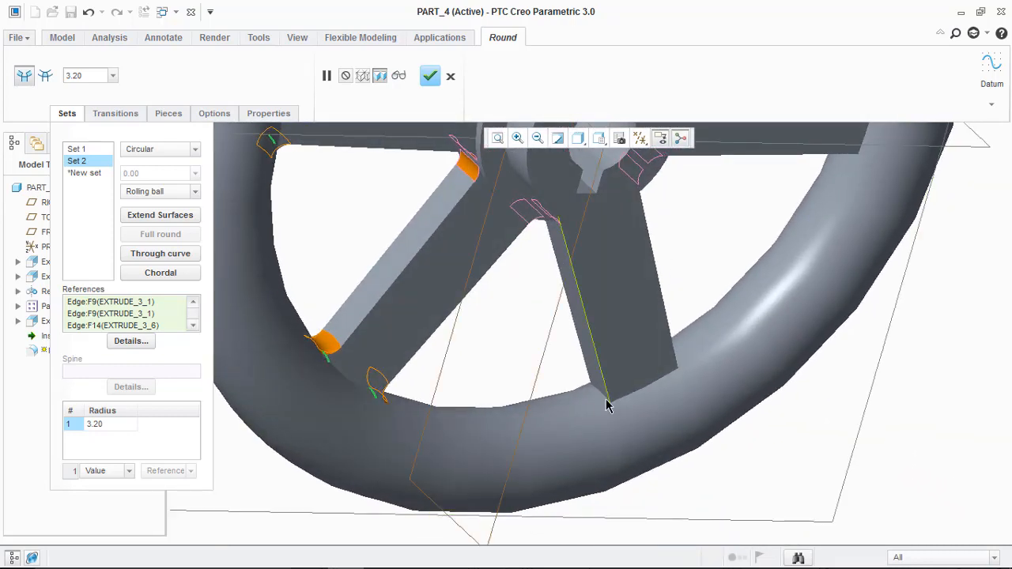
{"action": "left_click", "coordinate": [648, 372], "text": "ctrl"}
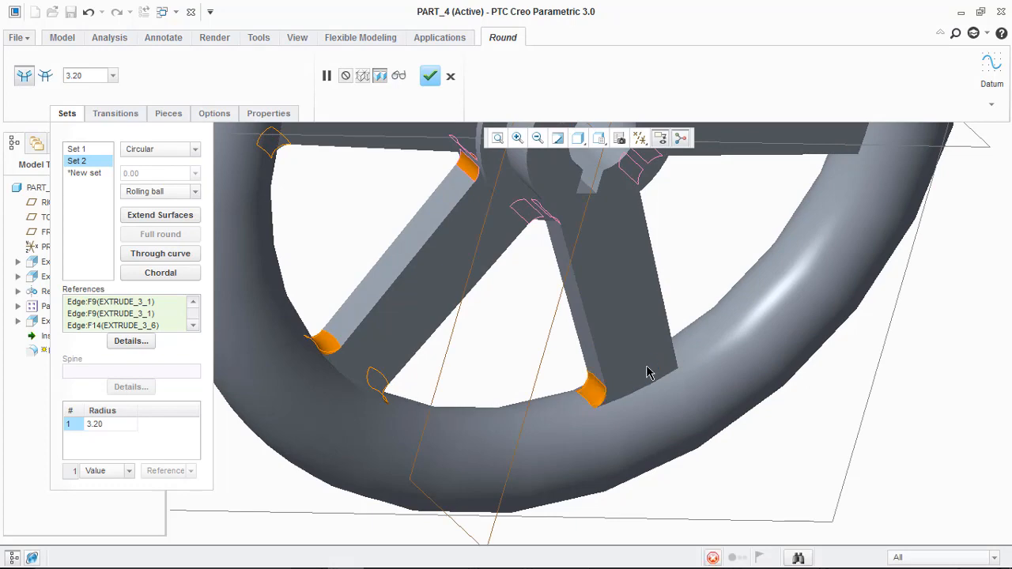
{"action": "middle_click_drag", "start_coordinate": [650, 369], "coordinate": [602, 379]}
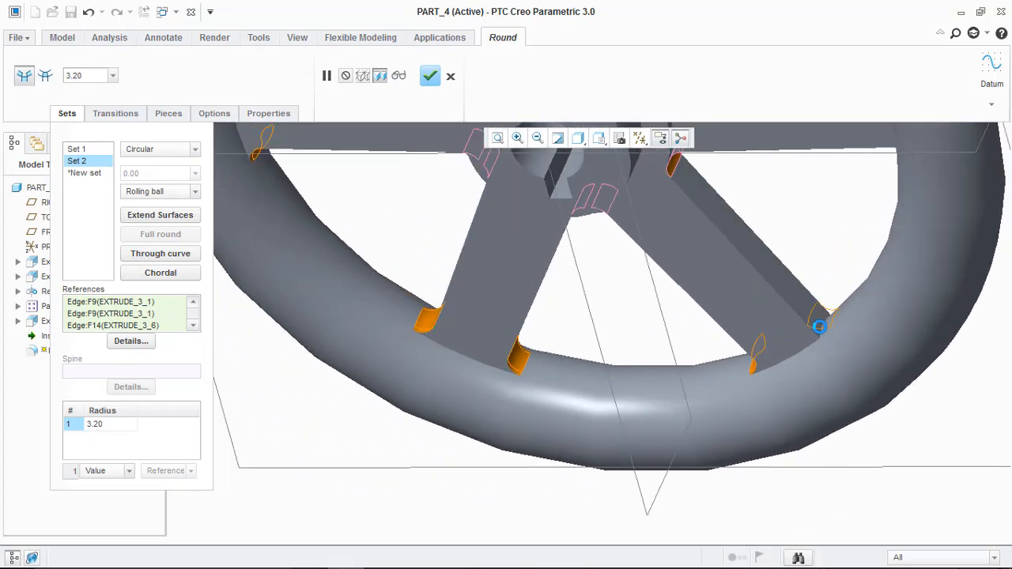
Add both rim-end edges of the fourth spoke to the second round set
{"action": "scroll", "coordinate": [814, 315], "scroll_direction": "up", "scroll_amount": 3}
{"action": "middle_click_drag", "start_coordinate": [790, 296], "coordinate": [868, 234]}
{"action": "scroll", "coordinate": [822, 277], "scroll_direction": "down", "scroll_amount": 3}
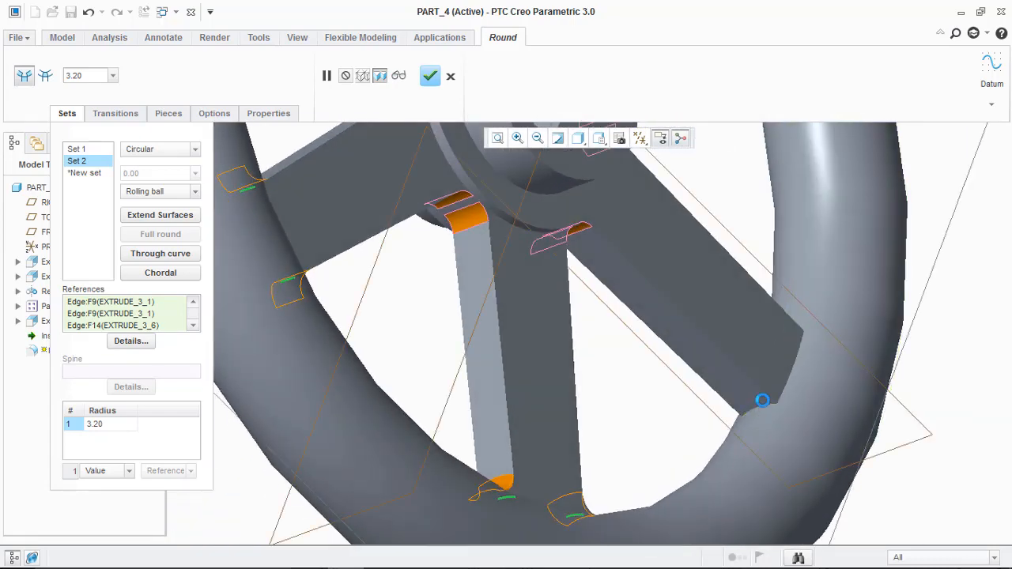
{"action": "middle_click_drag", "start_coordinate": [786, 321], "coordinate": [734, 376]}
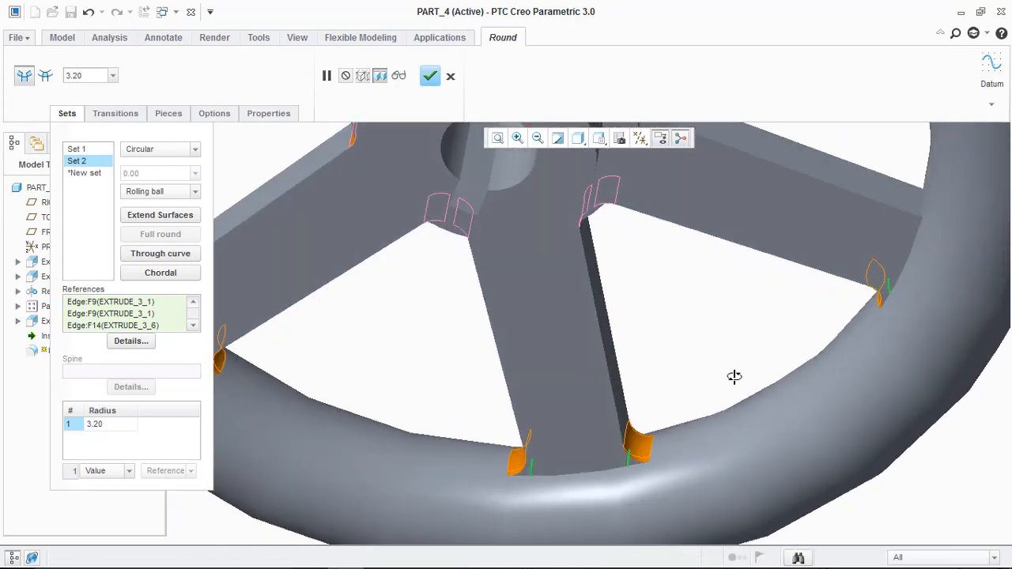
{"action": "scroll", "coordinate": [750, 348], "scroll_direction": "up", "scroll_amount": 5}
{"action": "middle_click_drag", "start_coordinate": [795, 296], "coordinate": [832, 280]}
{"action": "scroll", "coordinate": [822, 293], "scroll_direction": "down", "scroll_amount": 5}
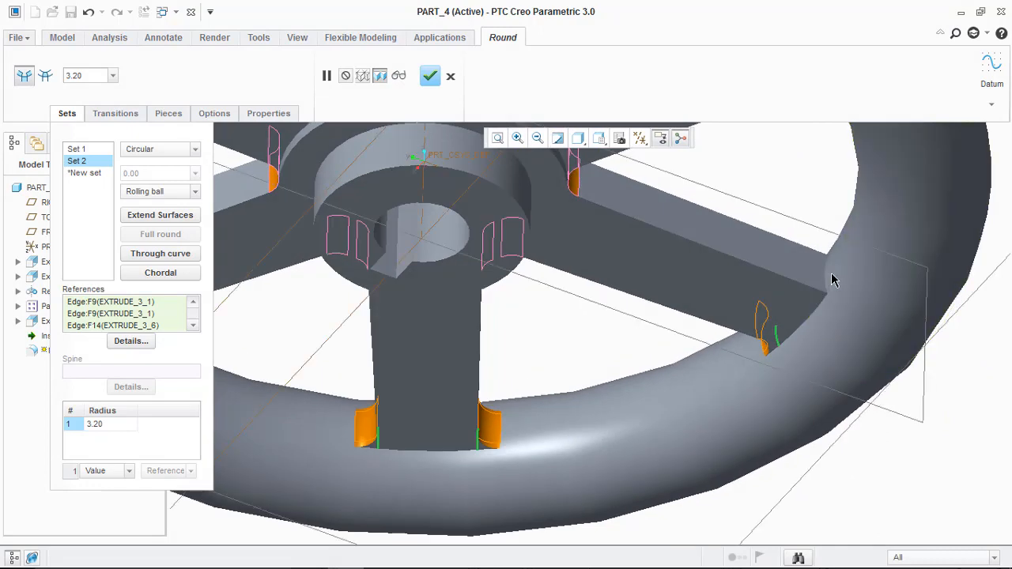
Add both rim-end edges of the fifth spoke to the second round set
{"action": "scroll", "coordinate": [818, 289], "scroll_direction": "up", "scroll_amount": 5}
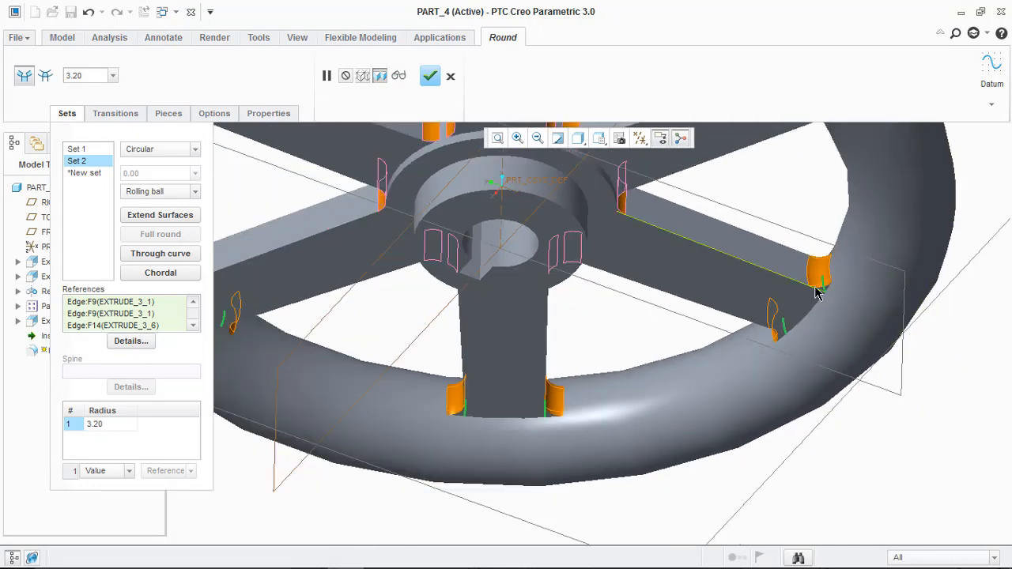
{"action": "middle_click_drag", "start_coordinate": [814, 277], "coordinate": [860, 206]}
{"action": "scroll", "coordinate": [766, 255], "scroll_direction": "down", "scroll_amount": 6}
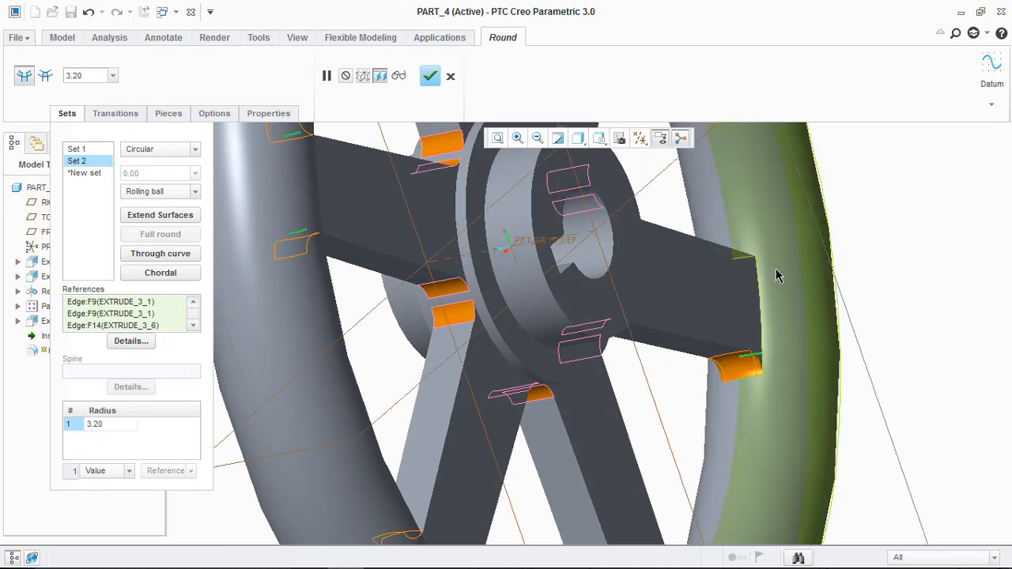
{"action": "scroll", "coordinate": [775, 275], "scroll_direction": "up", "scroll_amount": 5}
{"action": "middle_click_drag", "start_coordinate": [768, 273], "coordinate": [789, 360]}
{"action": "scroll", "coordinate": [787, 362], "scroll_direction": "down", "scroll_amount": 3}
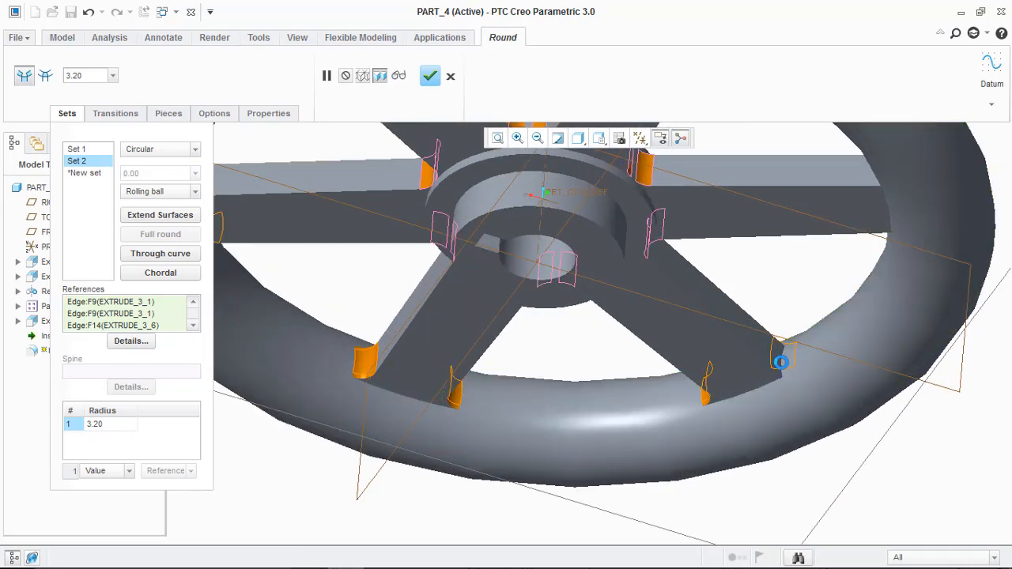
Add both rim-end edges of the sixth and last spoke to the second round set
{"action": "scroll", "coordinate": [780, 362], "scroll_direction": "up", "scroll_amount": 5}
{"action": "middle_click_drag", "start_coordinate": [807, 319], "coordinate": [718, 385]}
{"action": "scroll", "coordinate": [716, 385], "scroll_direction": "down", "scroll_amount": 3}
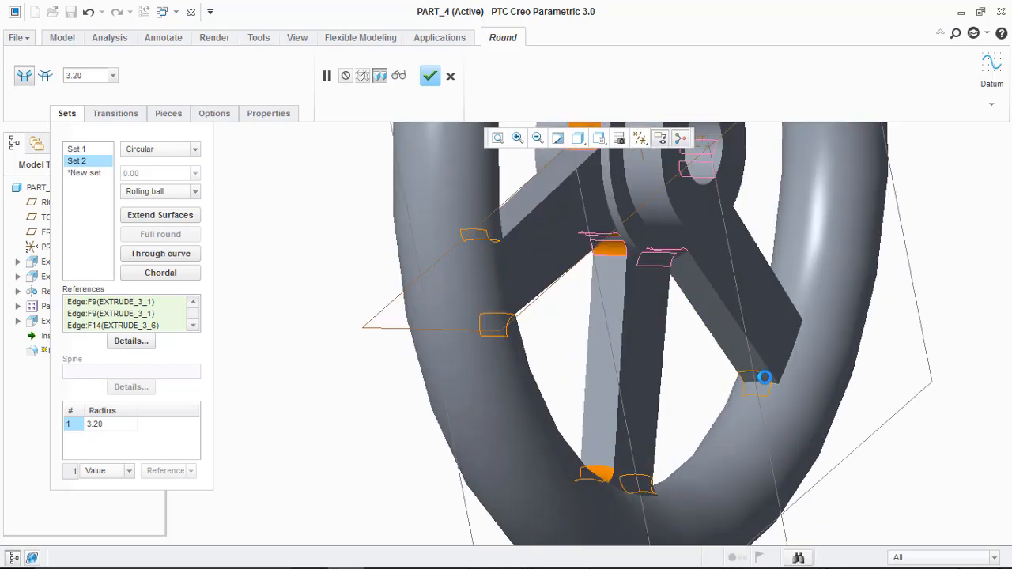
{"action": "scroll", "coordinate": [793, 323], "scroll_direction": "up", "scroll_amount": 1}
{"action": "middle_click_drag", "start_coordinate": [797, 310], "coordinate": [742, 352]}
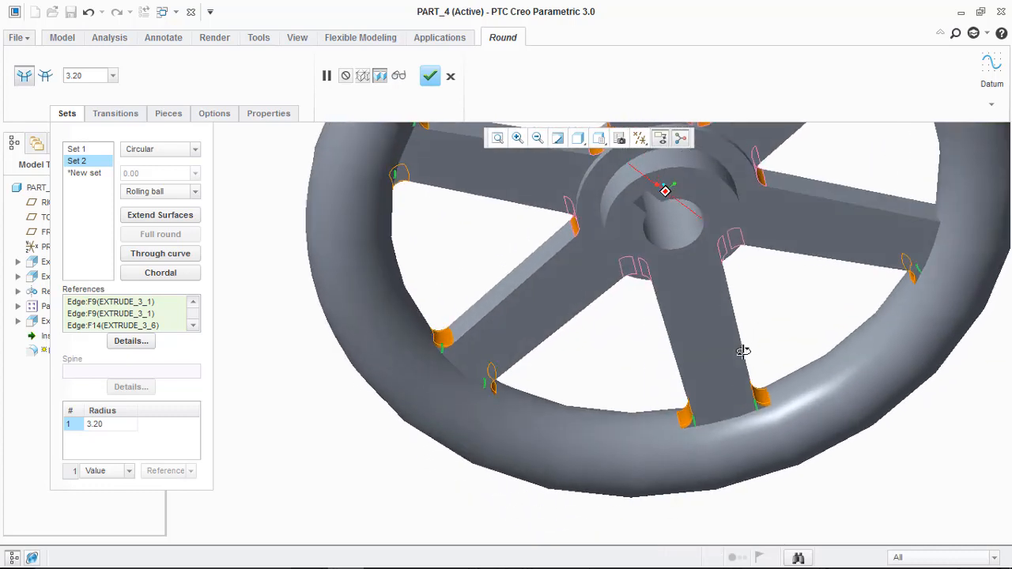
{"action": "scroll", "coordinate": [764, 328], "scroll_direction": "up", "scroll_amount": 2}
{"action": "scroll", "coordinate": [764, 327], "scroll_direction": "up", "scroll_amount": 2}
{"action": "middle_click_drag", "start_coordinate": [790, 311], "coordinate": [806, 326]}
{"action": "scroll", "coordinate": [808, 331], "scroll_direction": "down", "scroll_amount": 4}
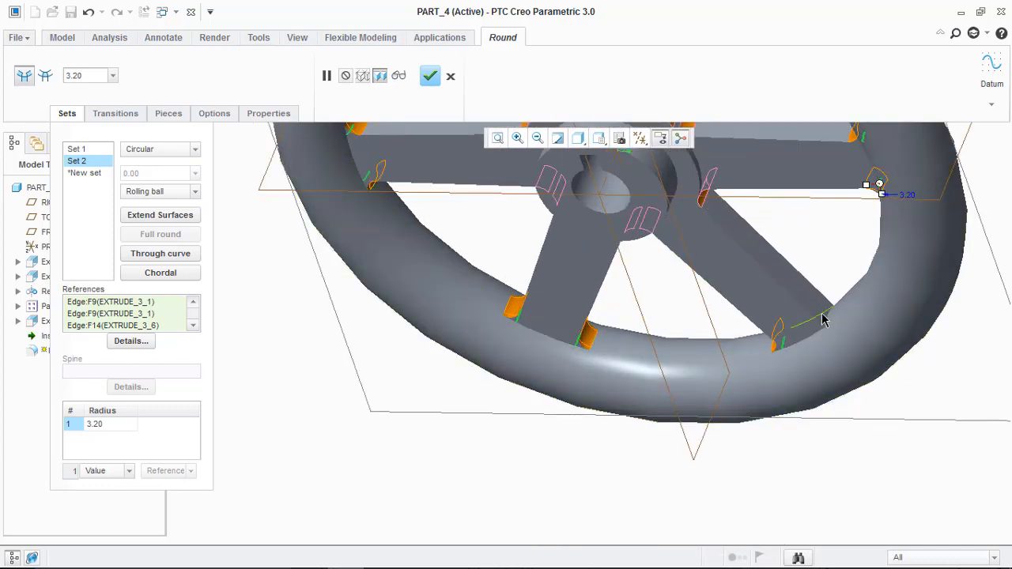
{"action": "left_click", "coordinate": [824, 320], "text": "ctrl"}
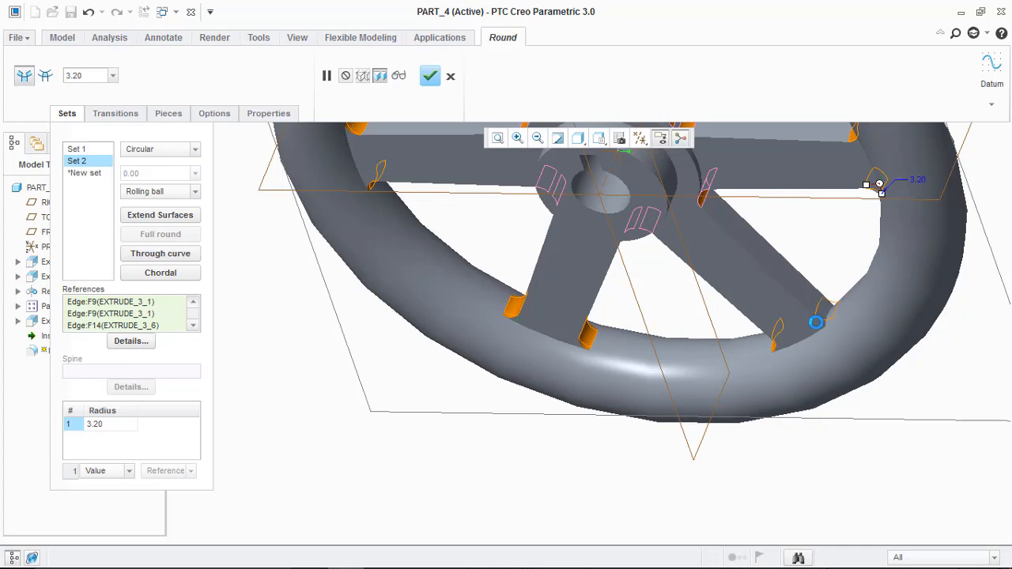
Set the radius of the second round set, on the spoke-to-rim edges, to 4.0
{"action": "scroll", "coordinate": [793, 325], "scroll_direction": "up", "scroll_amount": 2}
{"action": "middle_click_drag", "start_coordinate": [794, 335], "coordinate": [540, 290]}
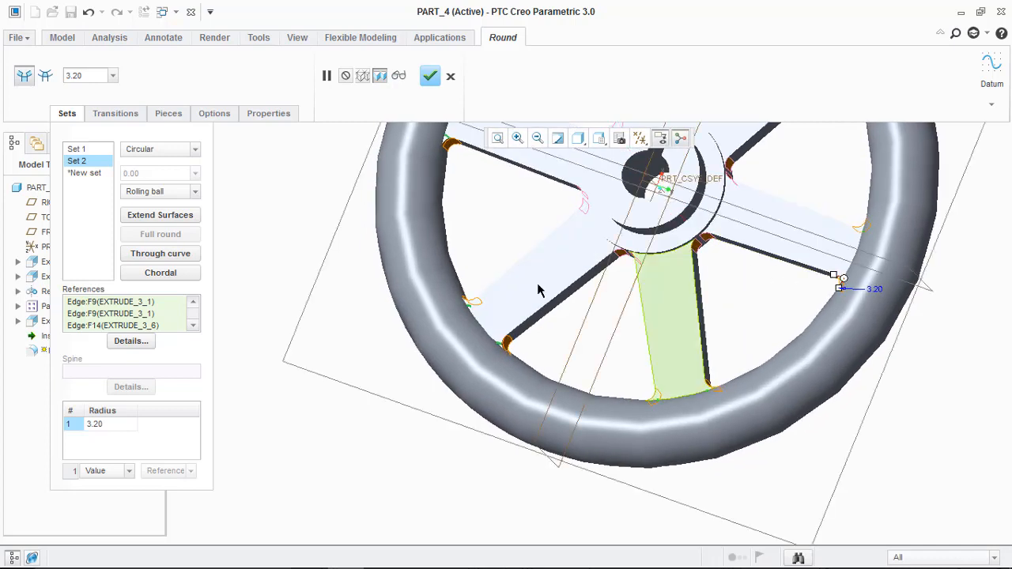
{"action": "left_click", "coordinate": [105, 425]}
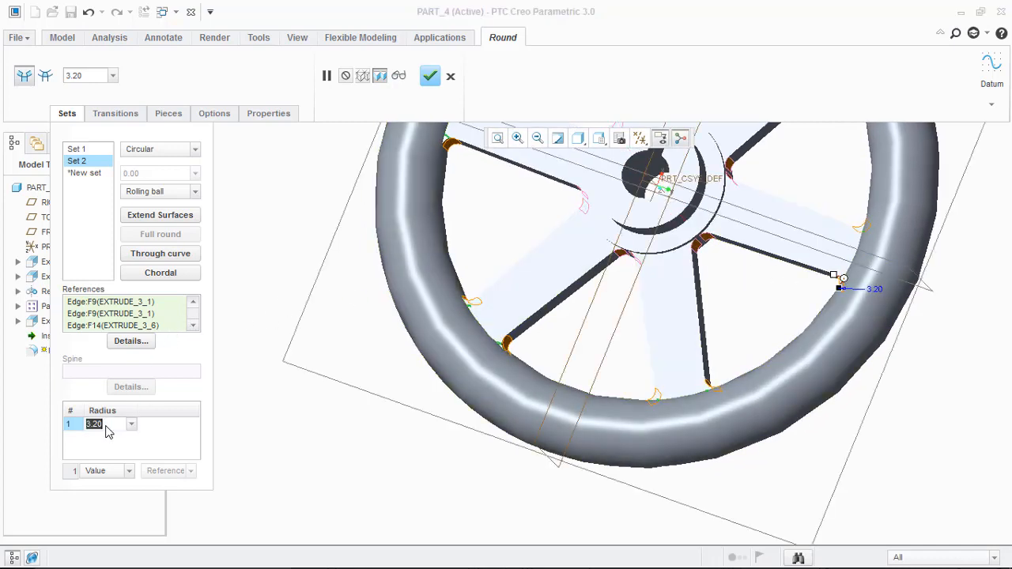
{"action": "type", "text": "4.0"}
{"action": "key", "text": "Return"}
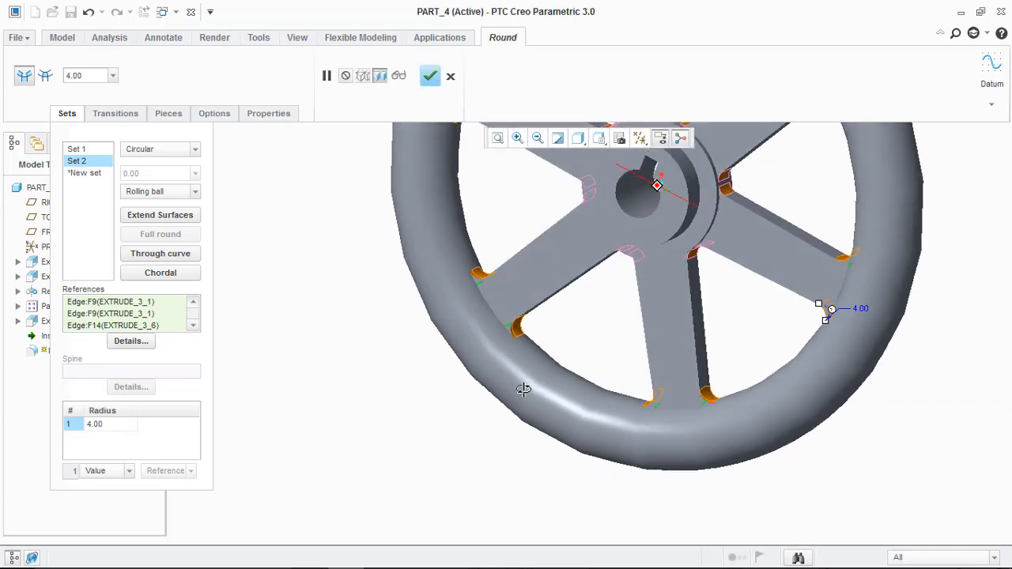
Complete the round feature containing the spoke-to-hub and spoke-to-rim edge sets
{"action": "left_click", "coordinate": [428, 78]}
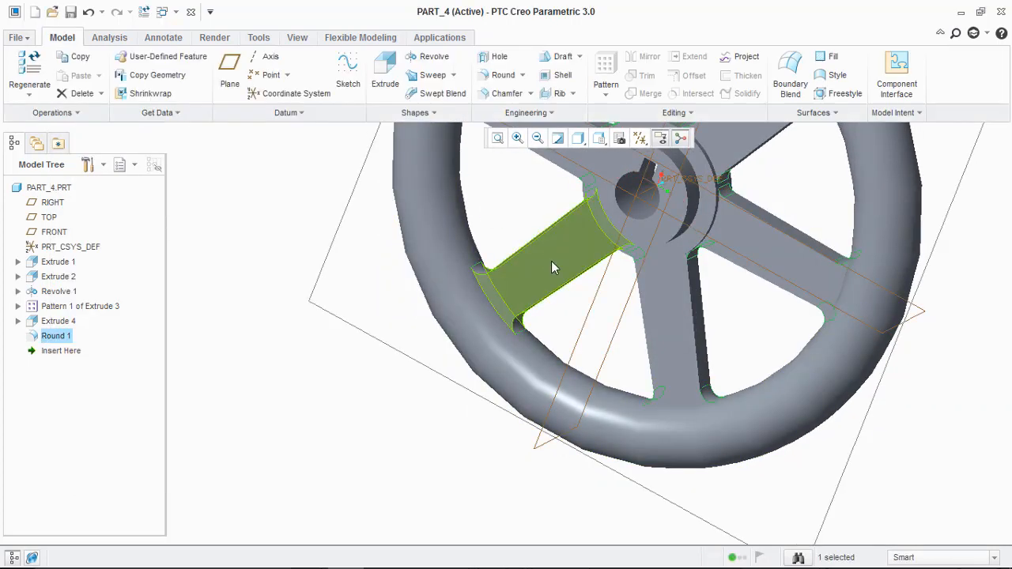
{"action": "middle_click_drag", "start_coordinate": [551, 261], "coordinate": [637, 341]}
{"action": "scroll", "coordinate": [639, 319], "scroll_direction": "up", "scroll_amount": 3}
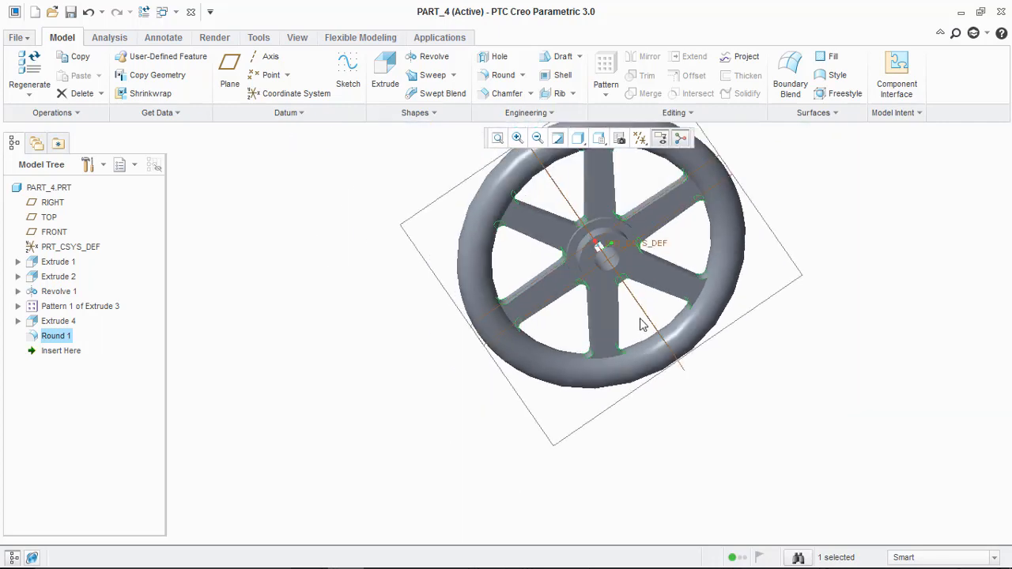
{"action": "middle_click_drag", "start_coordinate": [641, 295], "coordinate": [505, 417]}
{"action": "scroll", "coordinate": [533, 361], "scroll_direction": "down", "scroll_amount": 6}
Examine the hand wheel's rim and hub dimensions in the Adobe Reader part drawing, returning to the Creo model
{"action": "mouse_move", "coordinate": [498, 564]}
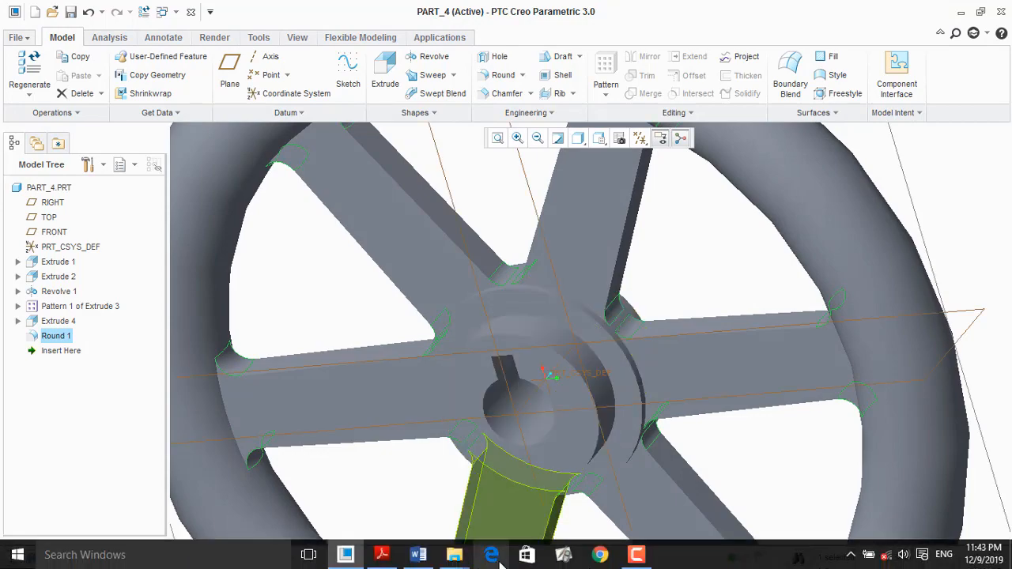
{"action": "left_click", "coordinate": [642, 560]}
{"action": "left_click", "coordinate": [941, 518]}
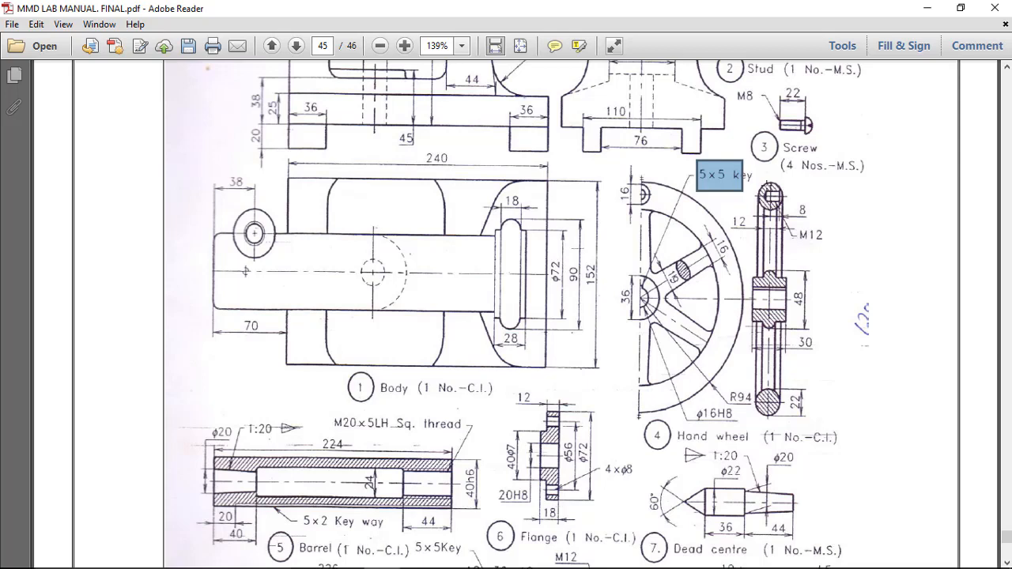
{"action": "scroll", "coordinate": [527, 445], "scroll_direction": "down", "scroll_amount": 3}
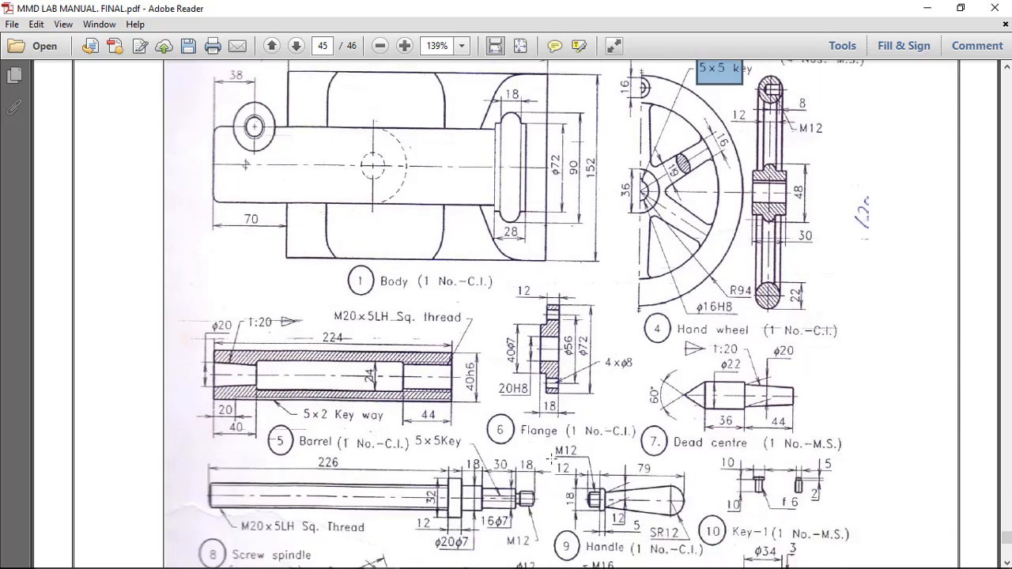
{"action": "scroll", "coordinate": [669, 448], "scroll_direction": "up", "scroll_amount": 3}
{"action": "scroll", "coordinate": [790, 359], "scroll_direction": "up", "scroll_amount": 6}
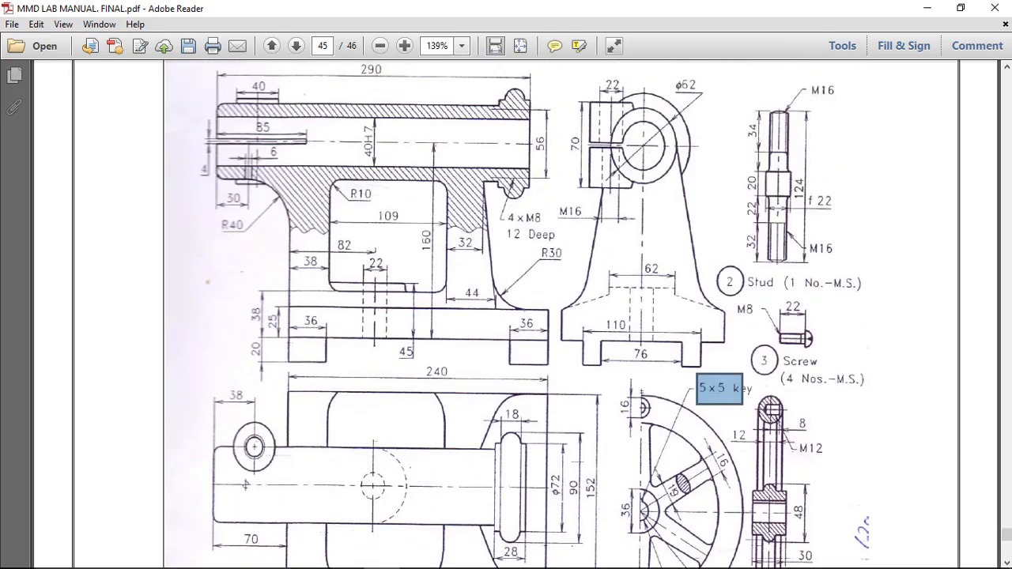
{"action": "left_click", "coordinate": [345, 563]}
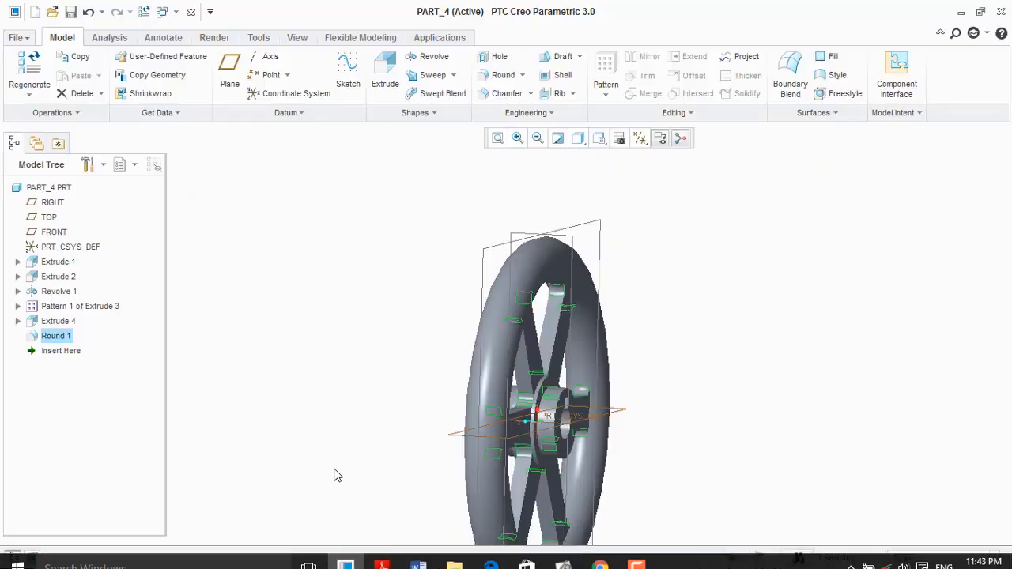
Start a Revolve feature with its sketch on the RIGHT datum plane and face the sketch plane squarely
{"action": "scroll", "coordinate": [334, 474], "scroll_direction": "down", "scroll_amount": 2}
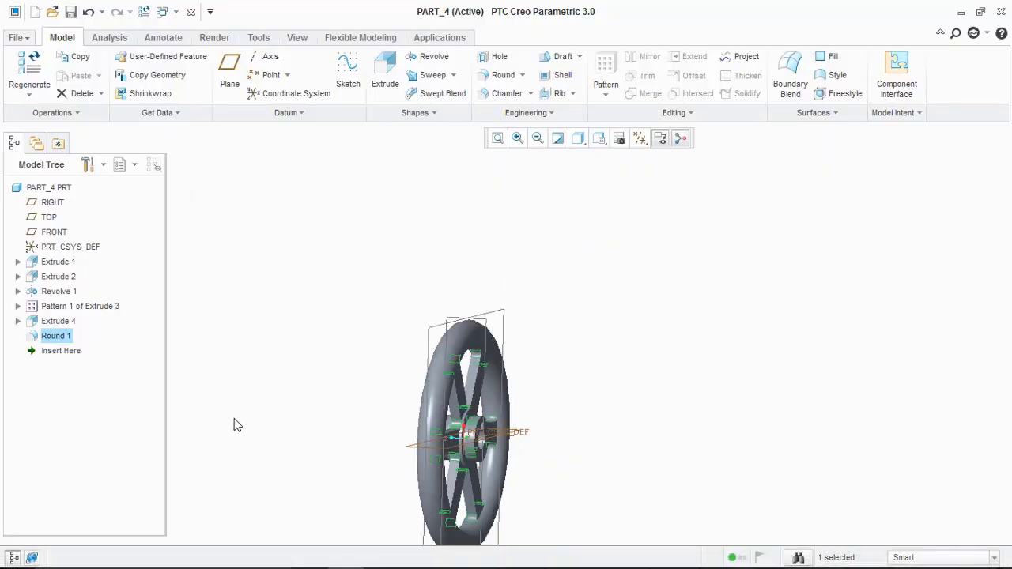
{"action": "left_click", "coordinate": [49, 203]}
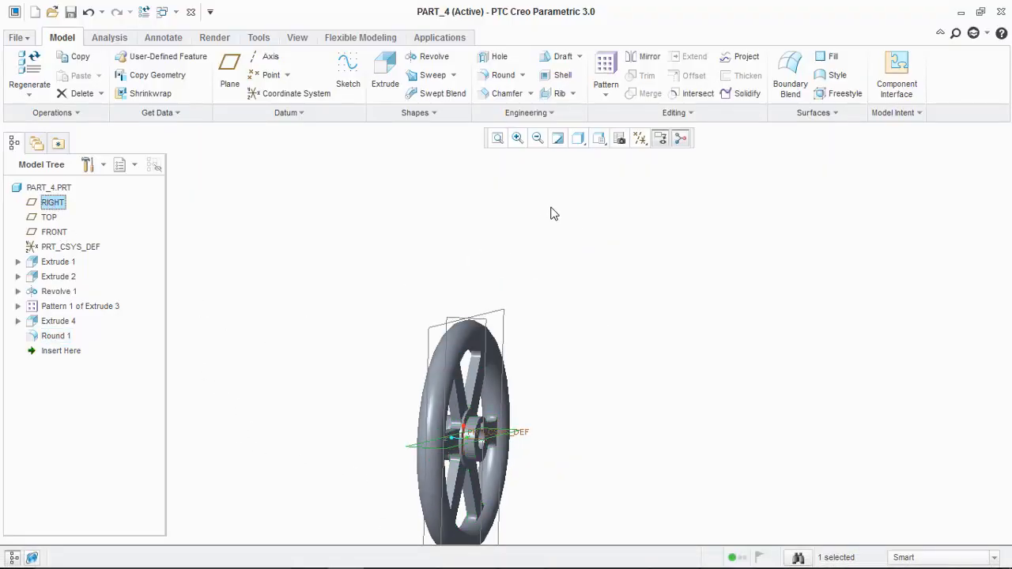
{"action": "left_click", "coordinate": [619, 140]}
{"action": "left_click", "coordinate": [607, 155]}
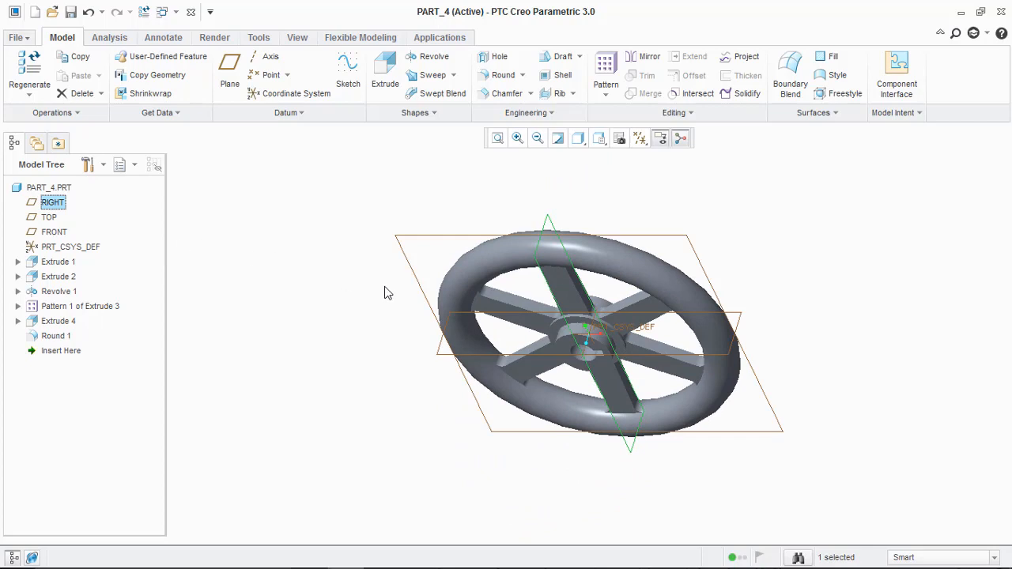
{"action": "left_click", "coordinate": [54, 232]}
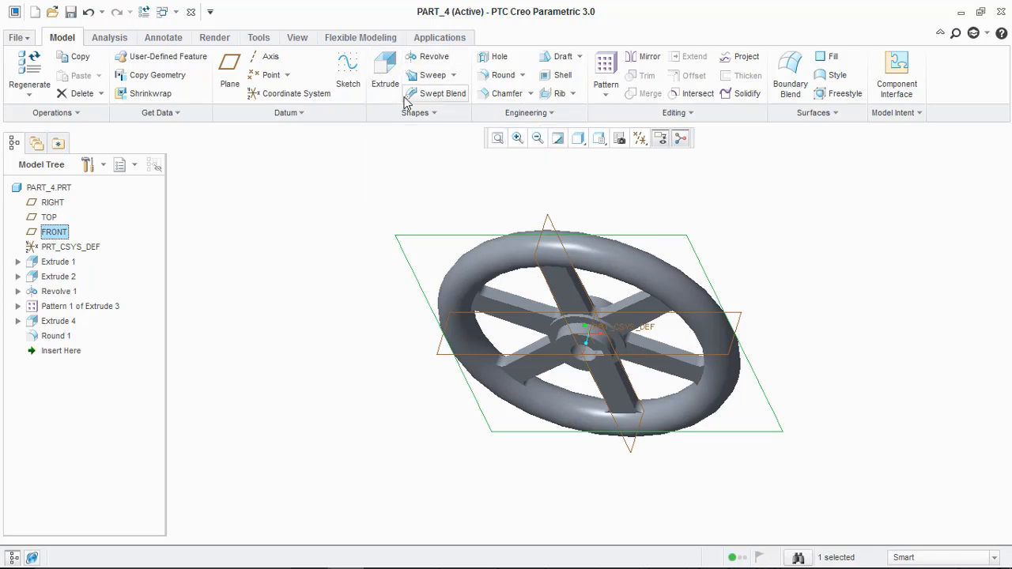
{"action": "left_click", "coordinate": [52, 202]}
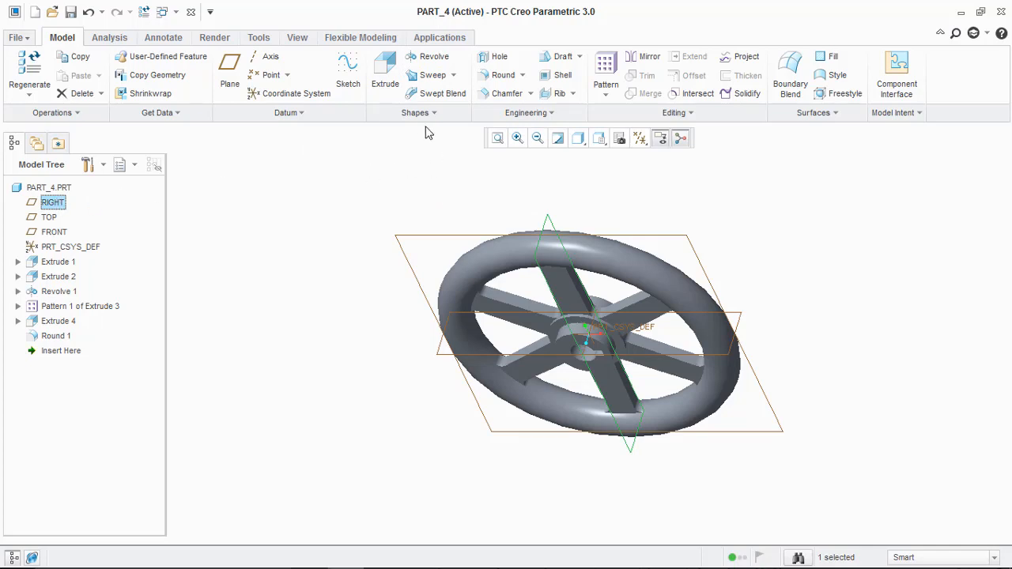
{"action": "left_click", "coordinate": [427, 56]}
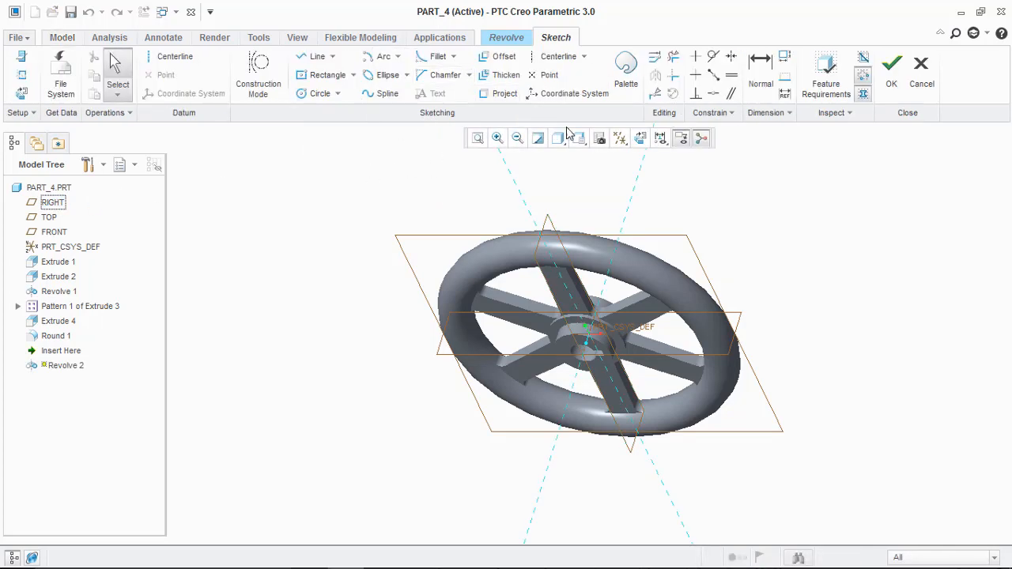
{"action": "left_click", "coordinate": [639, 139]}
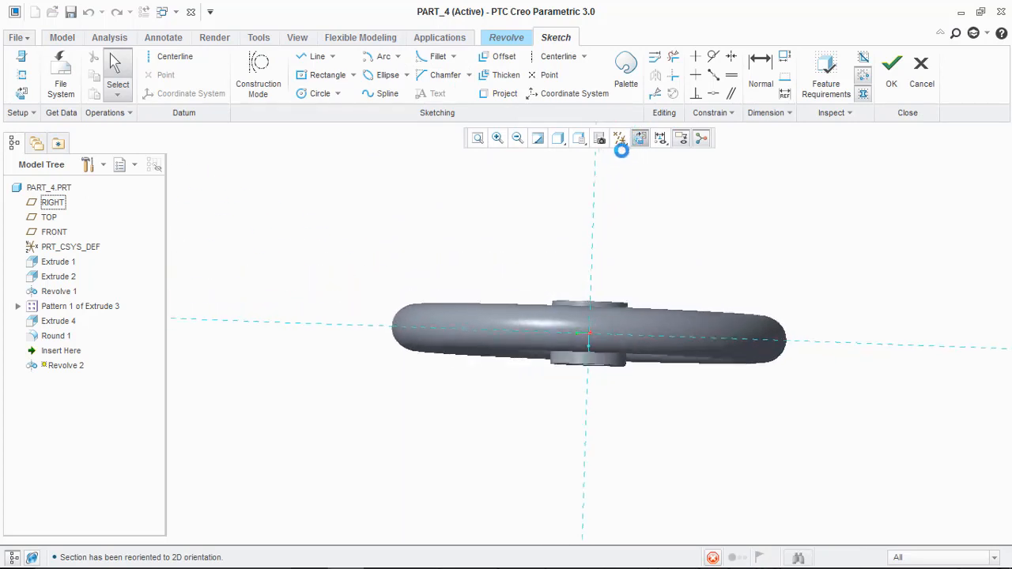
{"action": "scroll", "coordinate": [438, 306], "scroll_direction": "up", "scroll_amount": 3}
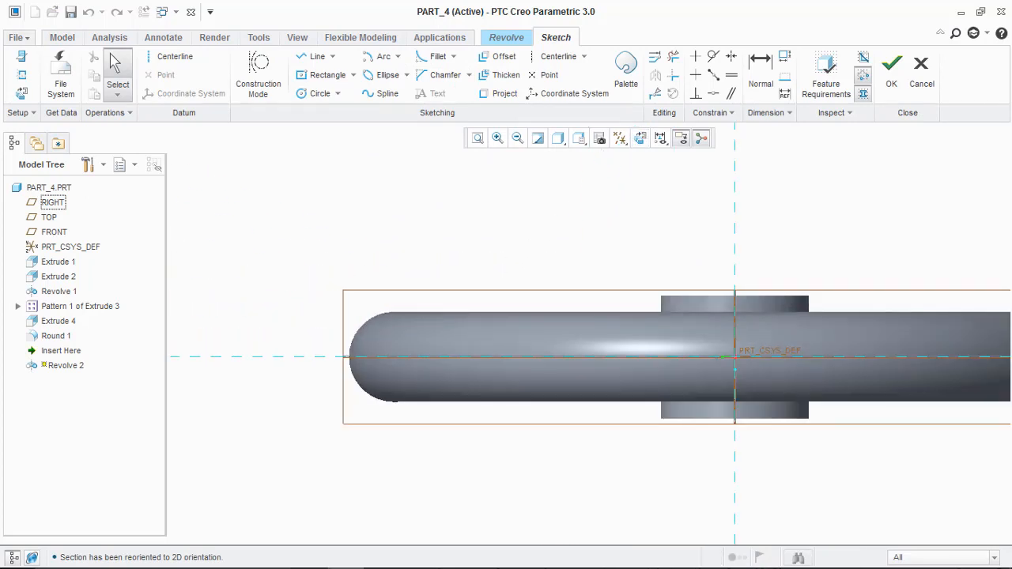
Check the M12 hole in the hand wheel's rim on the Adobe Reader drawing and return to the Creo sketch
{"action": "mouse_move", "coordinate": [430, 561]}
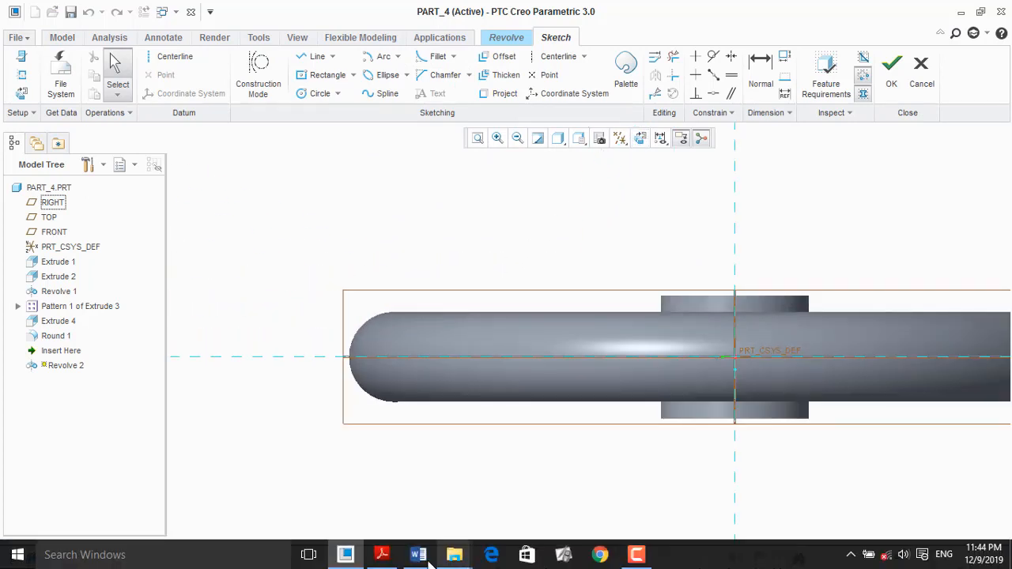
{"action": "left_click", "coordinate": [381, 555]}
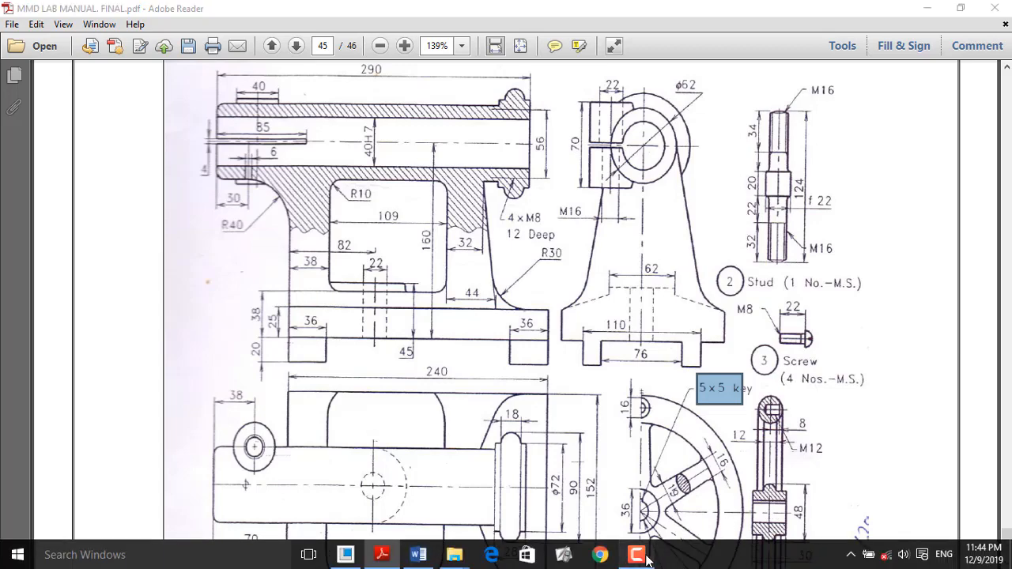
{"action": "left_click", "coordinate": [636, 554]}
{"action": "left_click", "coordinate": [939, 518]}
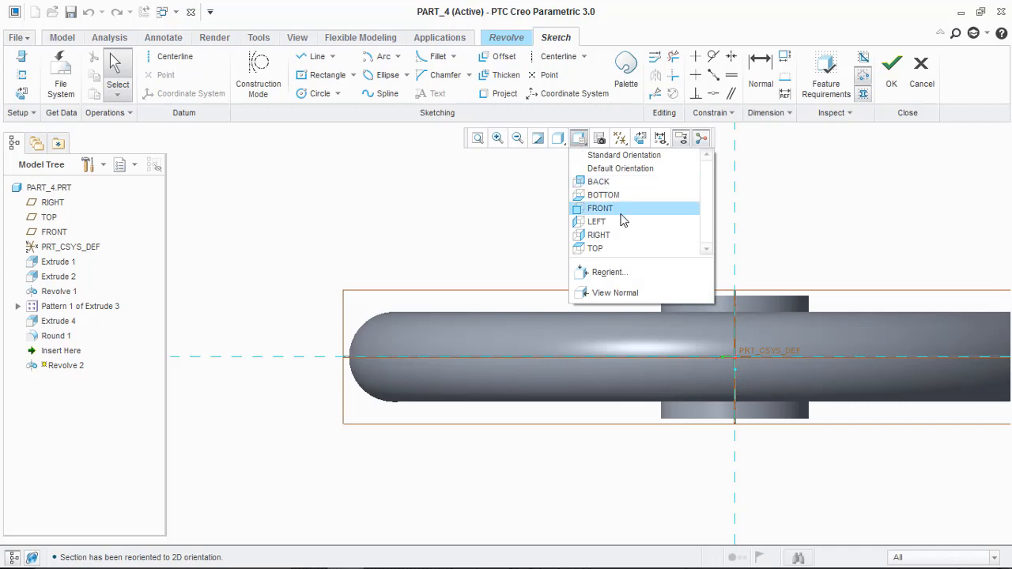
Set the model's display style to Wireframe for the sketch
{"action": "left_click", "coordinate": [560, 140]}
{"action": "left_click", "coordinate": [558, 140]}
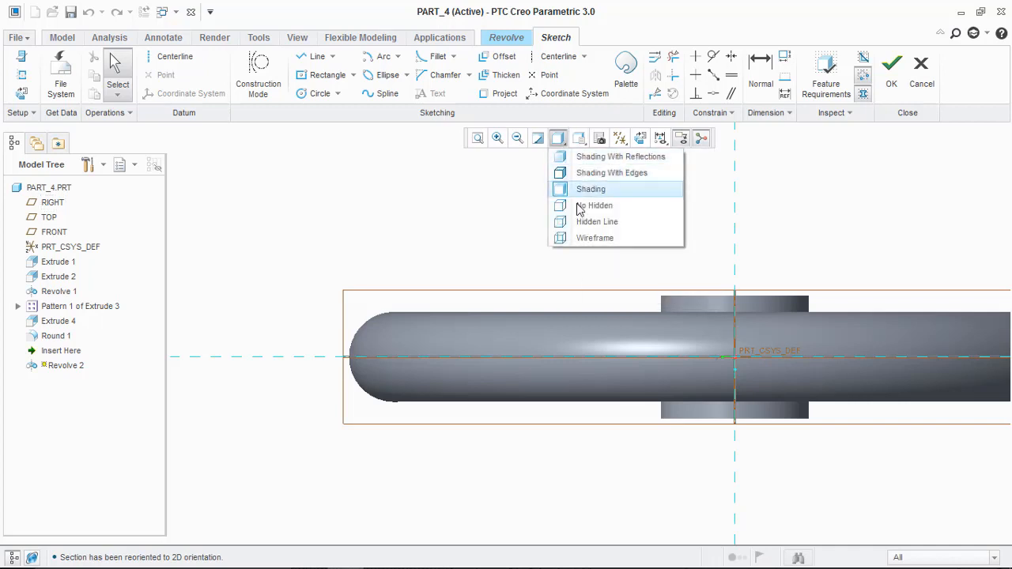
{"action": "left_click", "coordinate": [592, 239]}
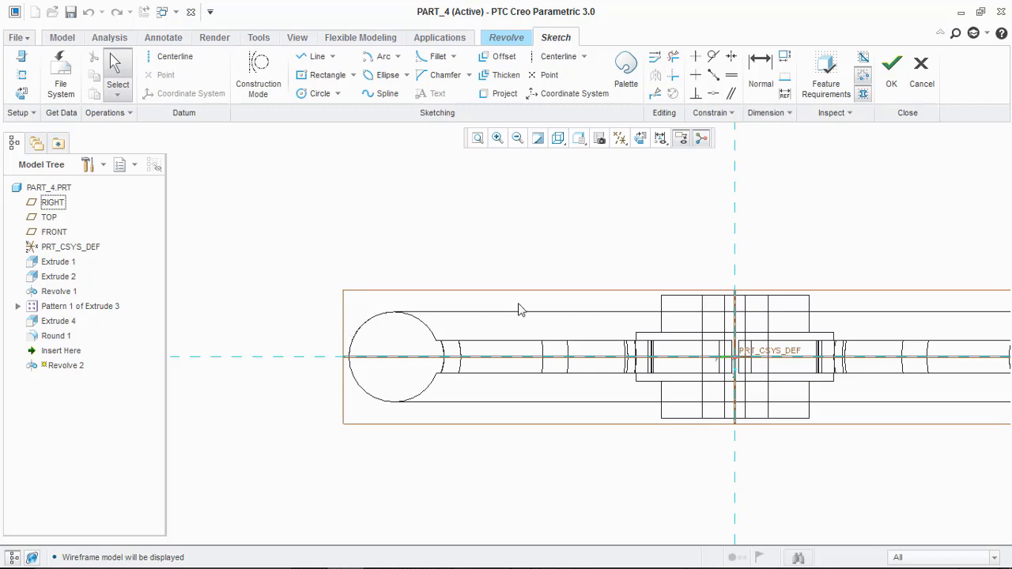
Add the rim's upper silhouette line and its circular section outline as sketch references, viewed normal to the sketch plane
{"action": "scroll", "coordinate": [477, 299], "scroll_direction": "up", "scroll_amount": 2}
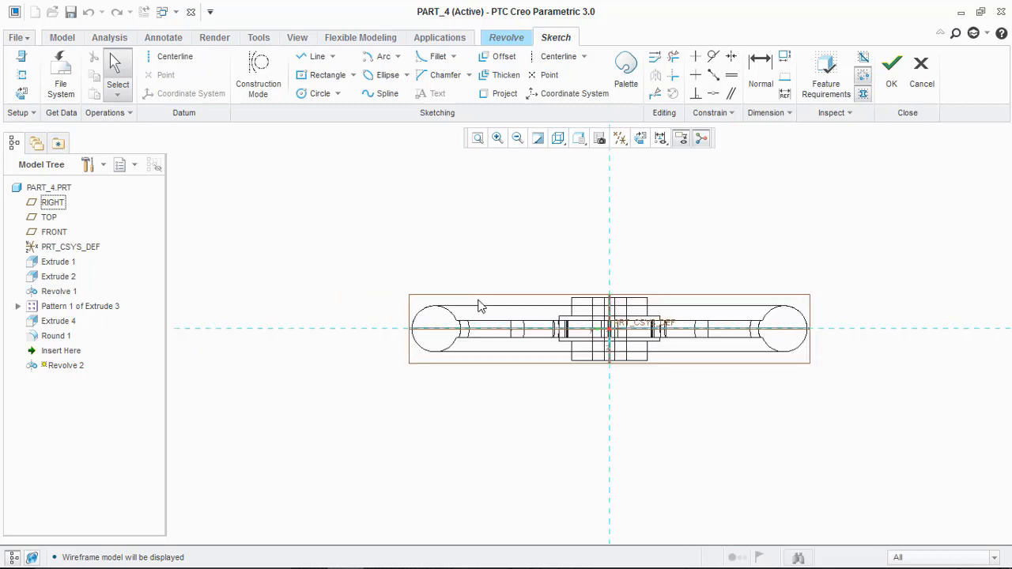
{"action": "middle_click_drag", "start_coordinate": [478, 300], "coordinate": [469, 313]}
{"action": "scroll", "coordinate": [469, 312], "scroll_direction": "up", "scroll_amount": 2}
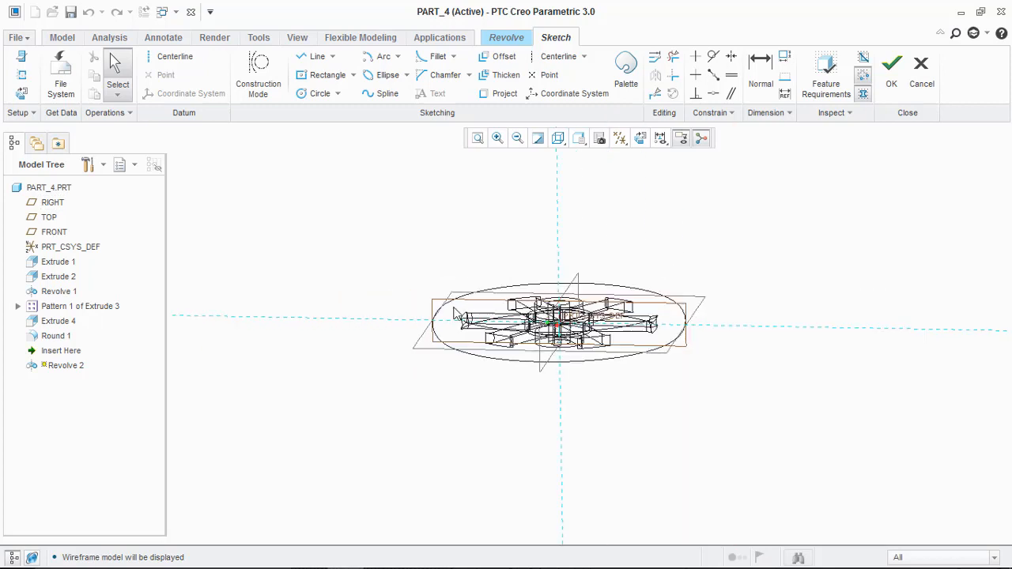
{"action": "left_click", "coordinate": [22, 74]}
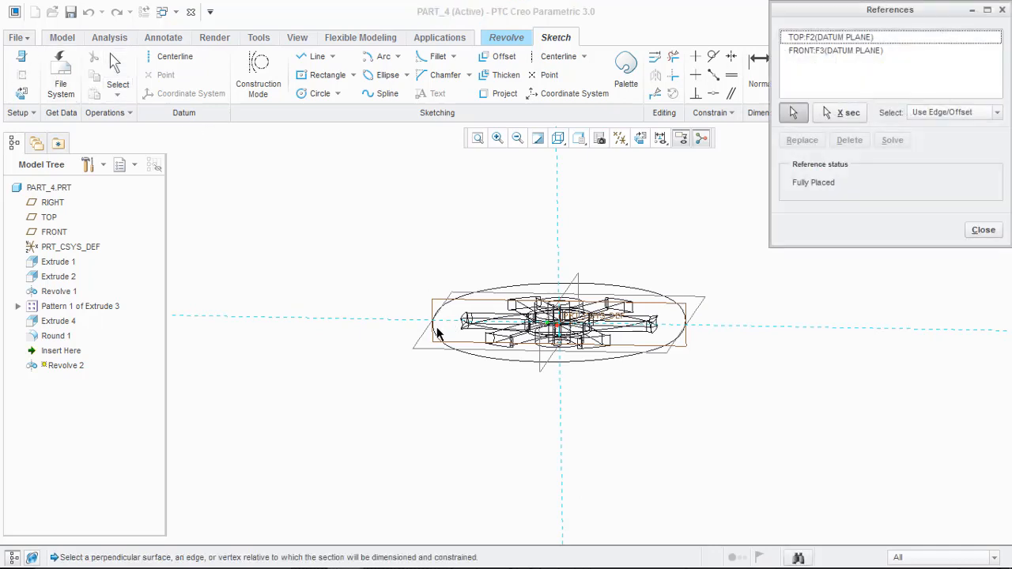
{"action": "left_click", "coordinate": [640, 137]}
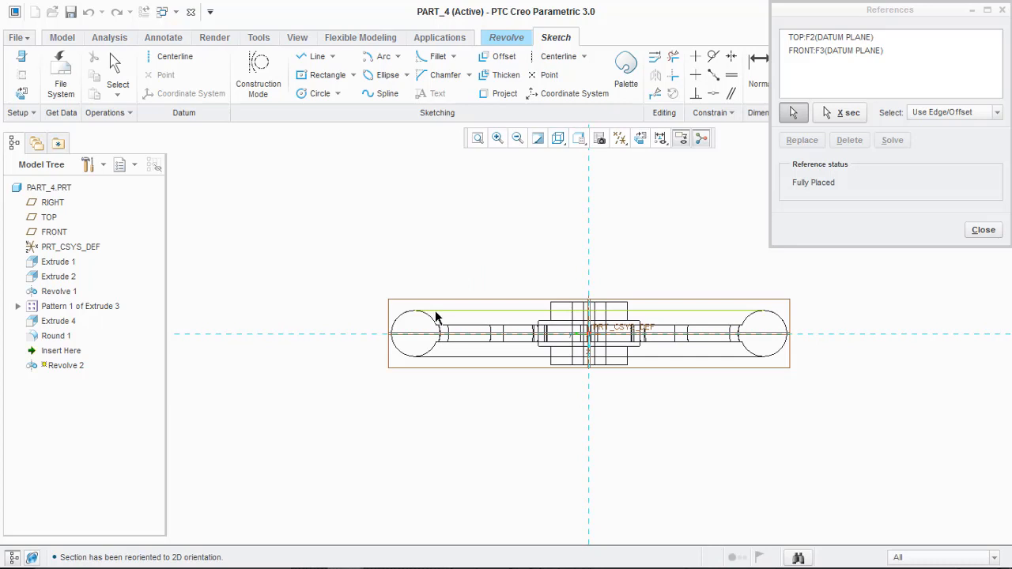
{"action": "left_click", "coordinate": [436, 316]}
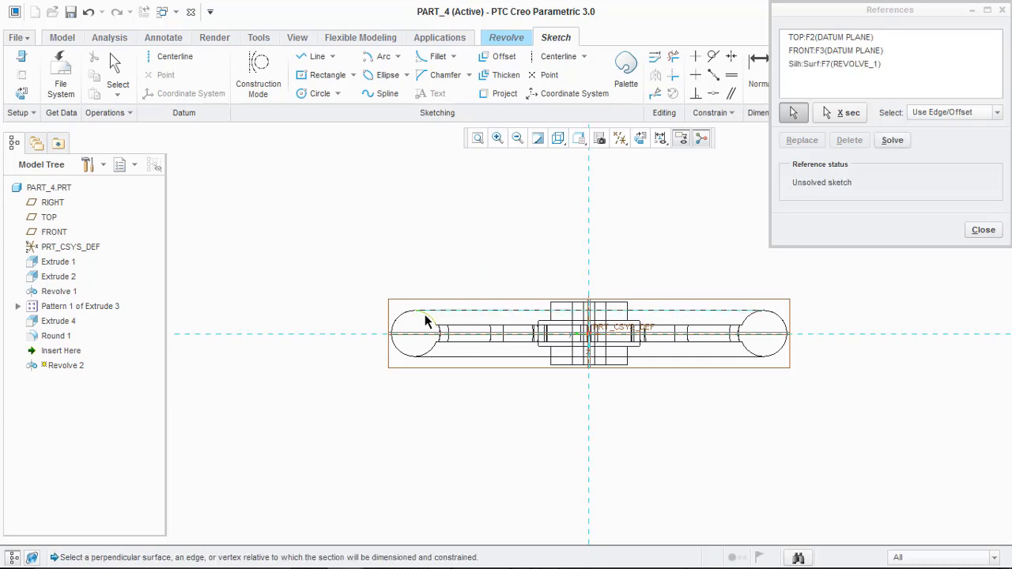
{"action": "left_click", "coordinate": [393, 348]}
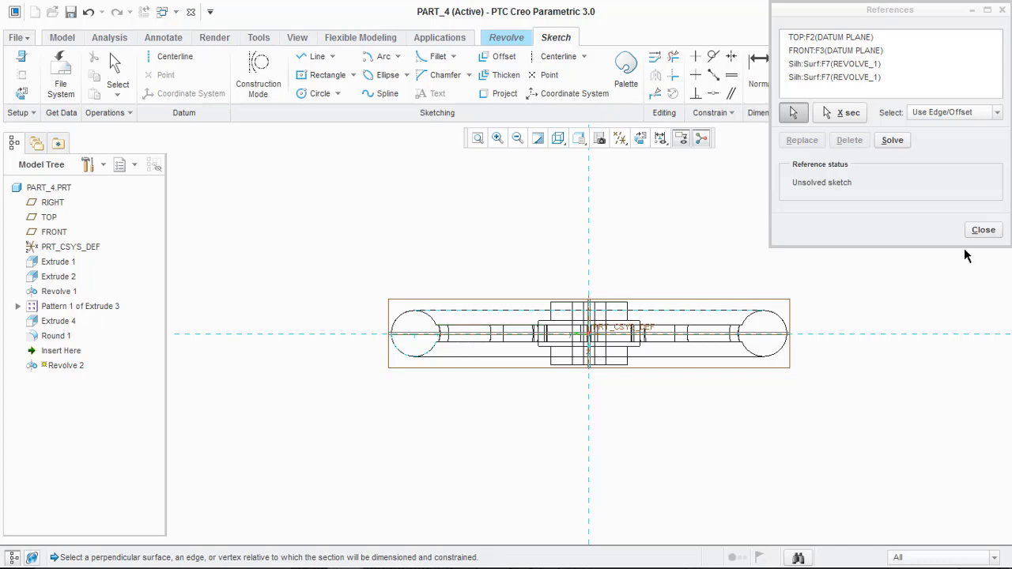
{"action": "left_click", "coordinate": [983, 230]}
Draw a center rectangle about 4.58 wide and 9.29 high, centred on the topmost point of the rim's circular section
{"action": "scroll", "coordinate": [378, 328], "scroll_direction": "up", "scroll_amount": 3}
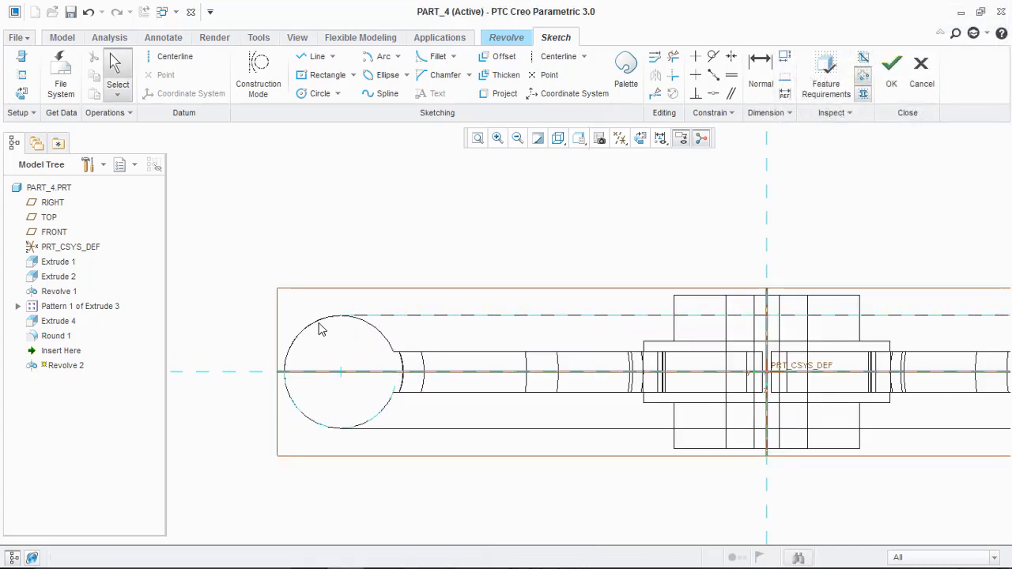
{"action": "scroll", "coordinate": [323, 328], "scroll_direction": "up", "scroll_amount": 2}
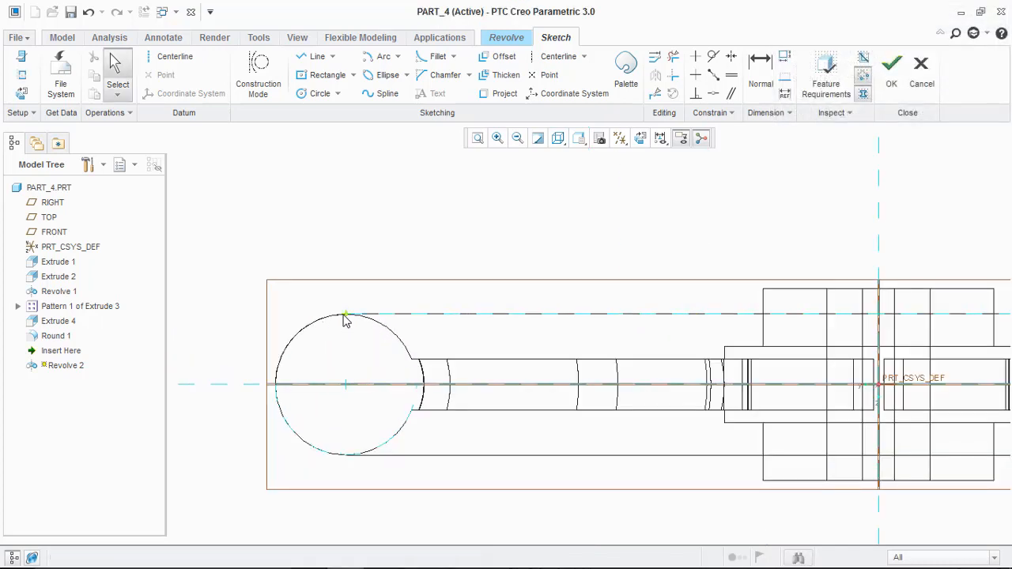
{"action": "left_click", "coordinate": [352, 75]}
{"action": "left_click", "coordinate": [339, 94]}
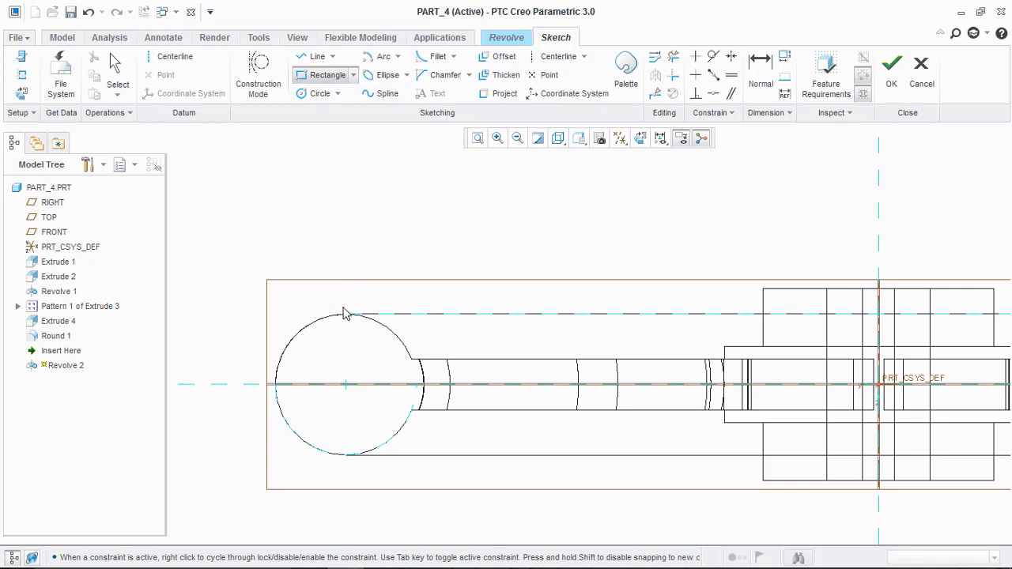
{"action": "left_click", "coordinate": [353, 75]}
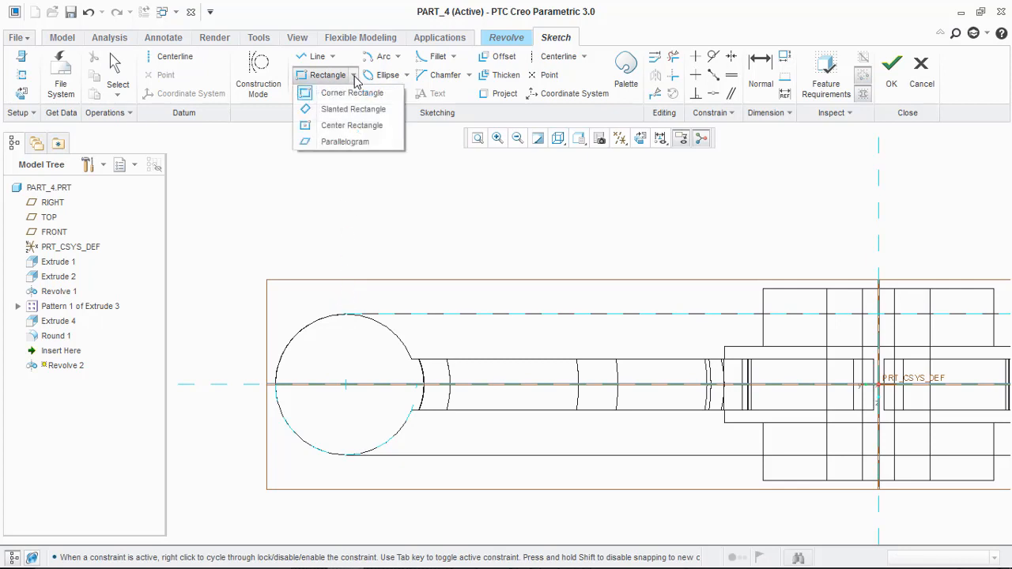
{"action": "left_click", "coordinate": [342, 125]}
{"action": "left_click", "coordinate": [346, 315]}
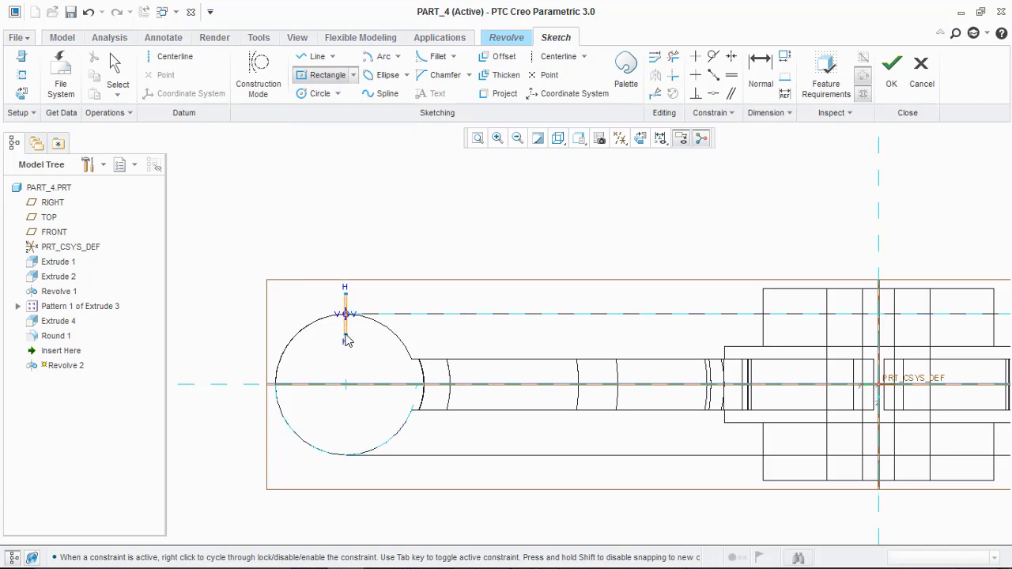
{"action": "left_click", "coordinate": [361, 343]}
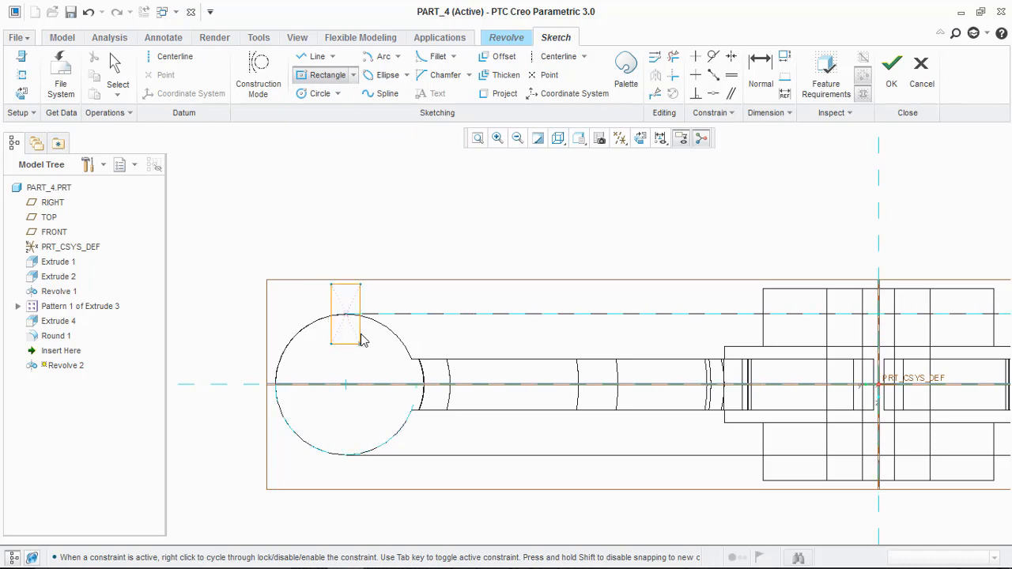
{"action": "middle_click", "coordinate": [377, 203]}
Set the width of the center rectangle on the rim section to 12.0
{"action": "scroll", "coordinate": [359, 287], "scroll_direction": "down", "scroll_amount": 3}
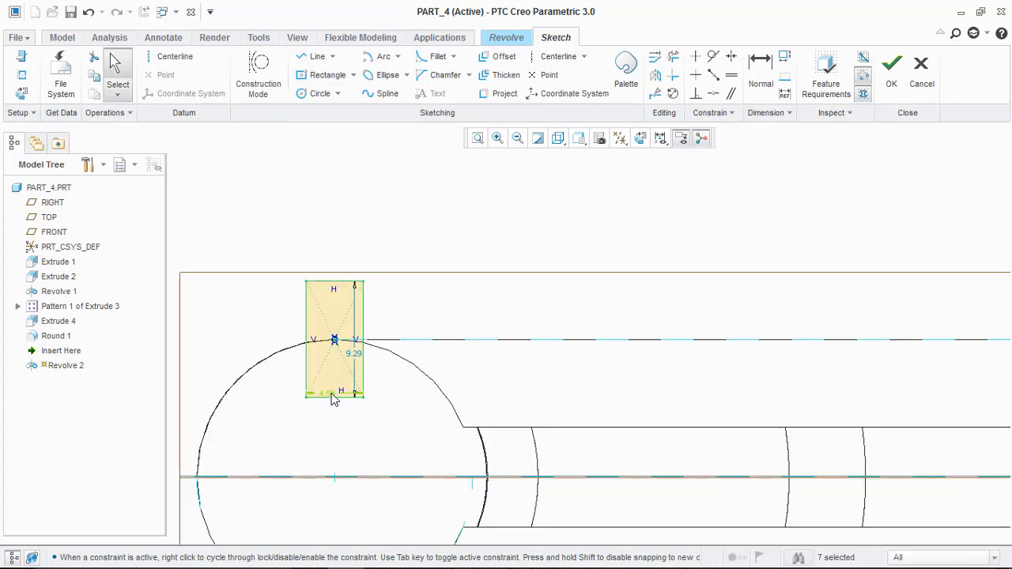
{"action": "double_click", "coordinate": [333, 397]}
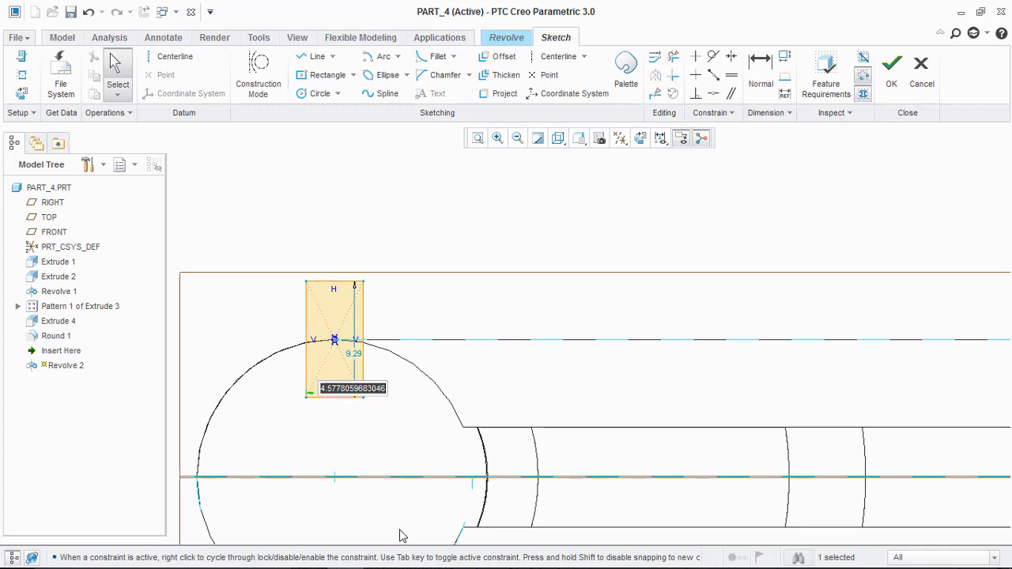
{"action": "type", "text": "12.0"}
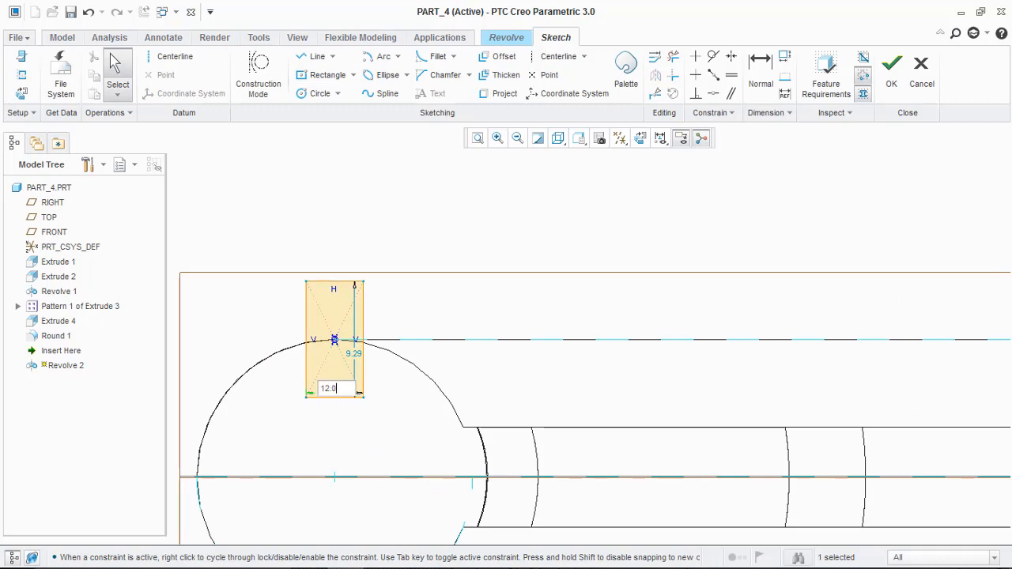
{"action": "key", "text": "Return"}
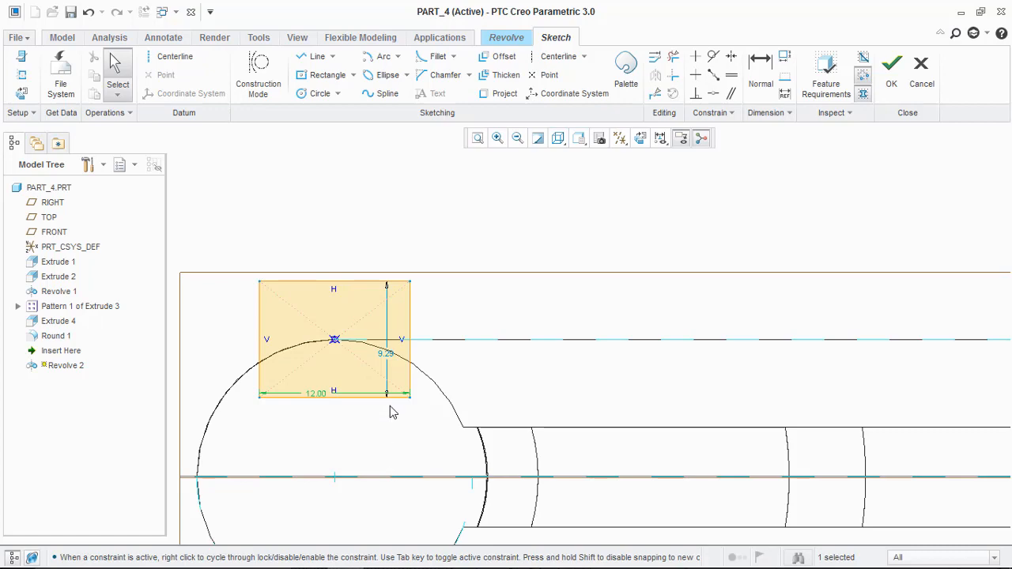
Check the M12 hole on the Adobe Reader drawing, return to the Creo sketch and set the rectangle's width to 11.0
{"action": "scroll", "coordinate": [391, 408], "scroll_direction": "down", "scroll_amount": 3}
{"action": "left_click", "coordinate": [386, 557]}
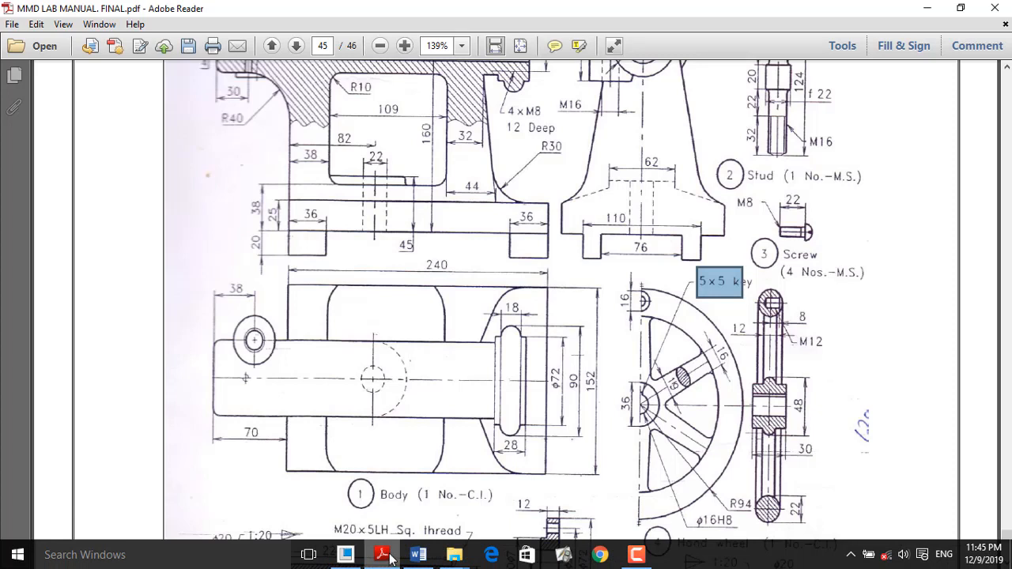
{"action": "left_click", "coordinate": [382, 556]}
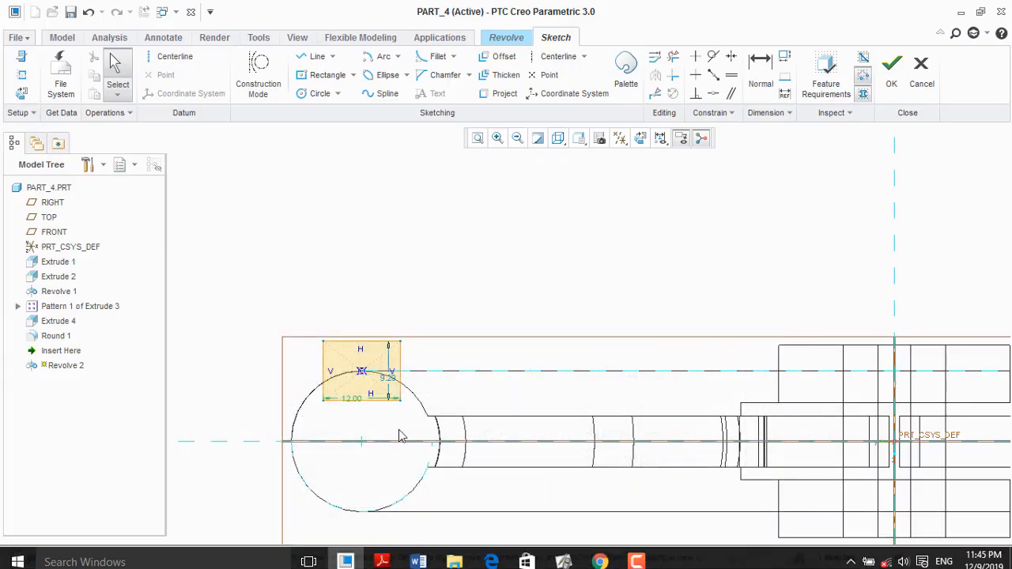
{"action": "double_click", "coordinate": [359, 402]}
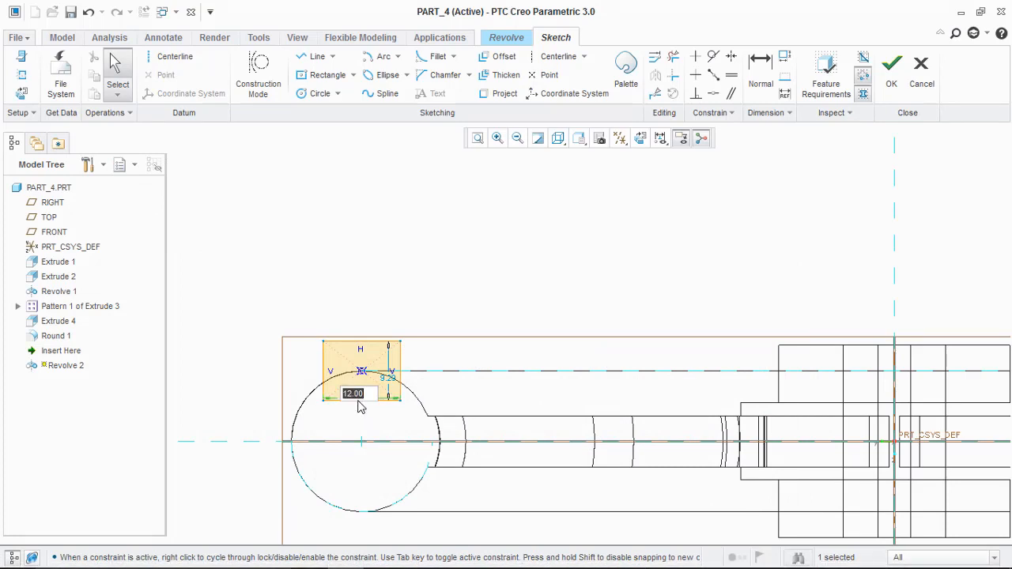
{"action": "type", "text": "11.0"}
{"action": "key", "text": "Return"}
{"action": "scroll", "coordinate": [387, 385], "scroll_direction": "up", "scroll_amount": 2}
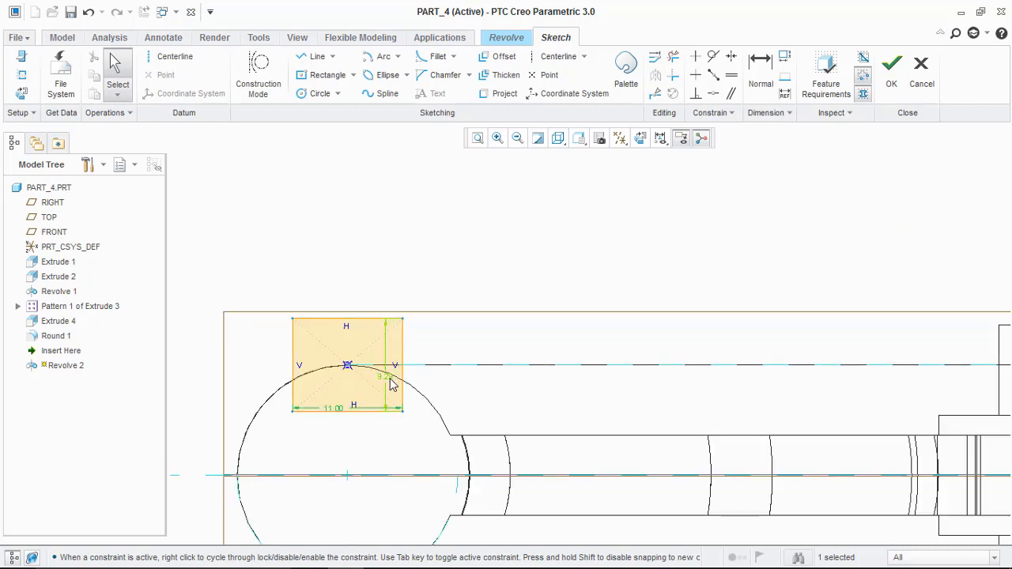
Set the rectangle's height to 15.0
{"action": "left_click", "coordinate": [390, 384]}
{"action": "scroll", "coordinate": [390, 384], "scroll_direction": "down", "scroll_amount": 2}
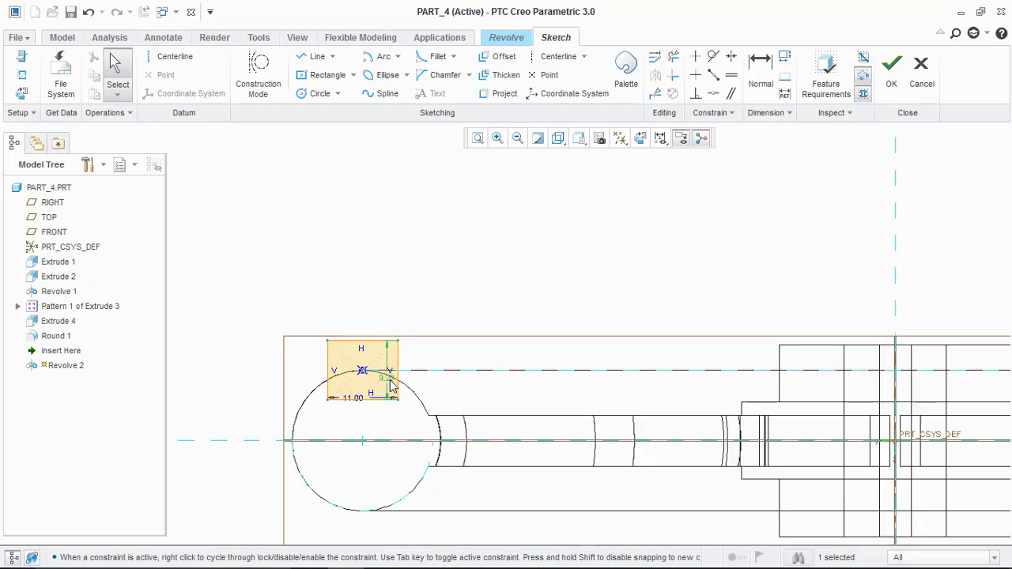
{"action": "double_click", "coordinate": [392, 382]}
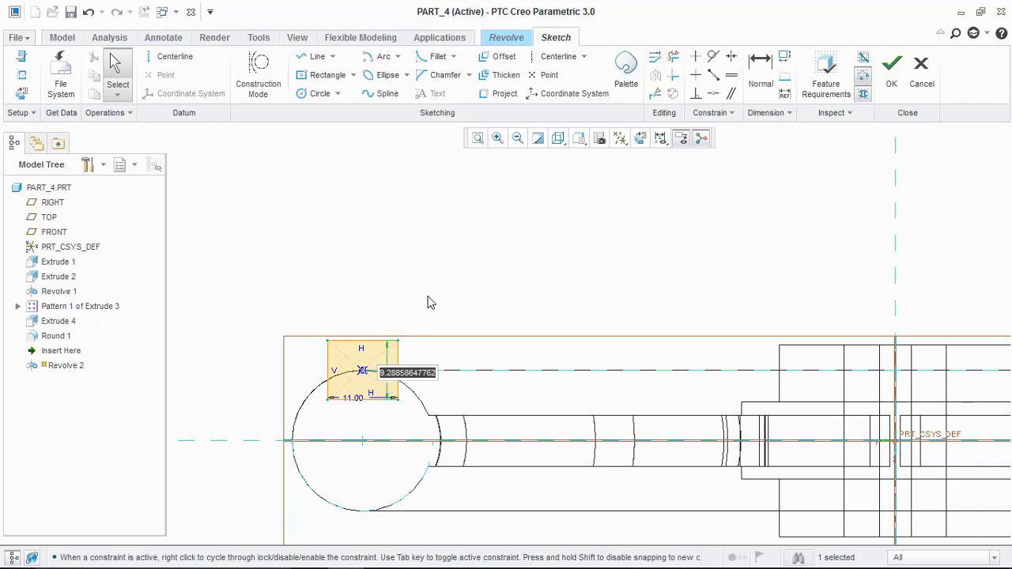
{"action": "type", "text": "15"}
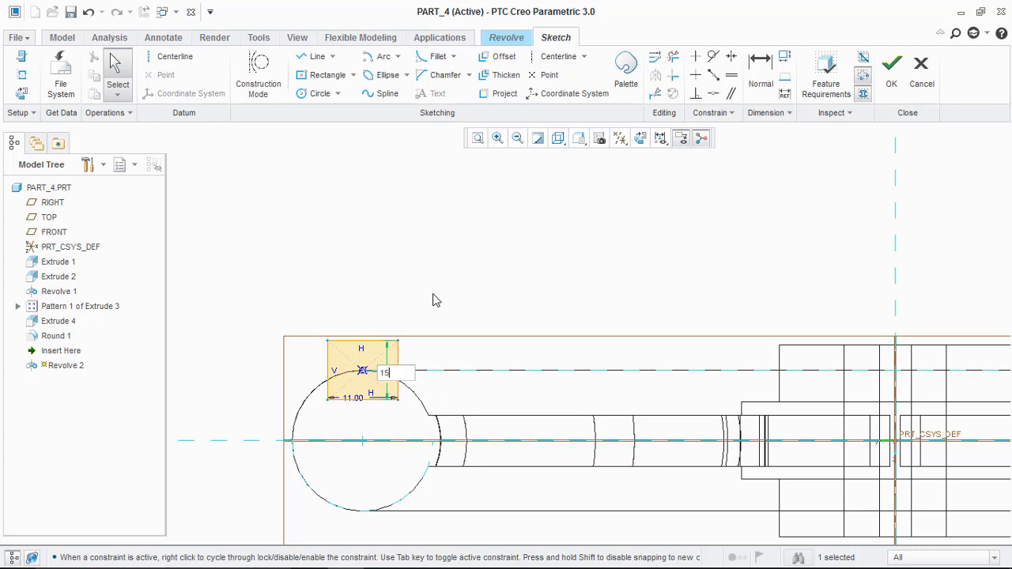
{"action": "type", "text": ".0"}
{"action": "key", "text": "Return"}
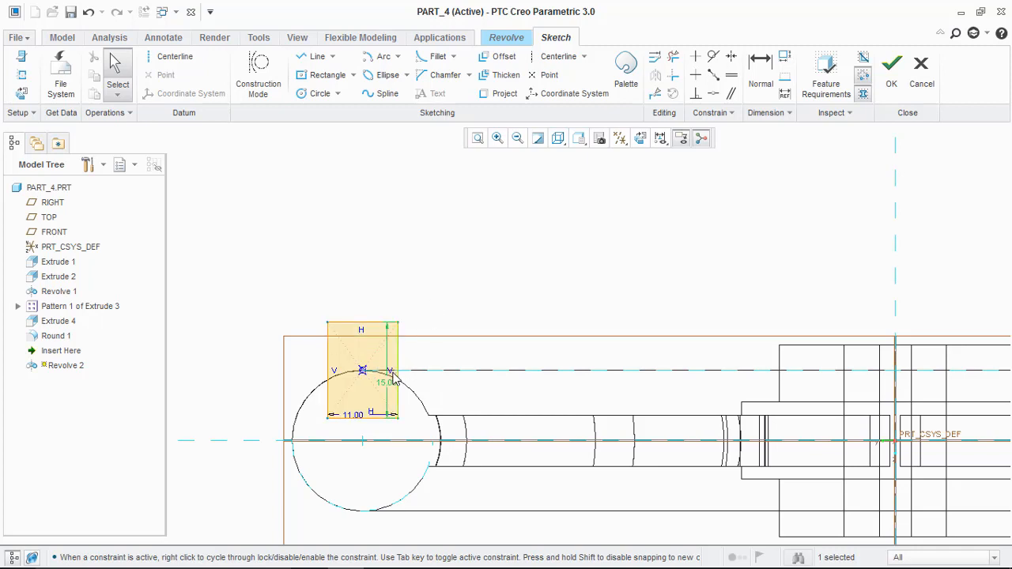
{"action": "scroll", "coordinate": [391, 381], "scroll_direction": "down", "scroll_amount": 2}
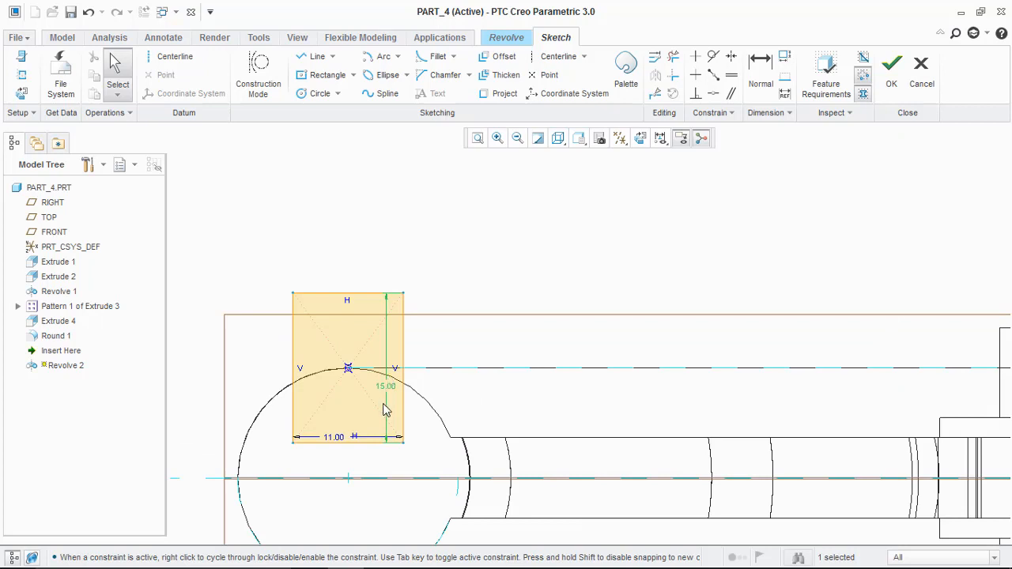
{"action": "scroll", "coordinate": [379, 395], "scroll_direction": "up", "scroll_amount": 2}
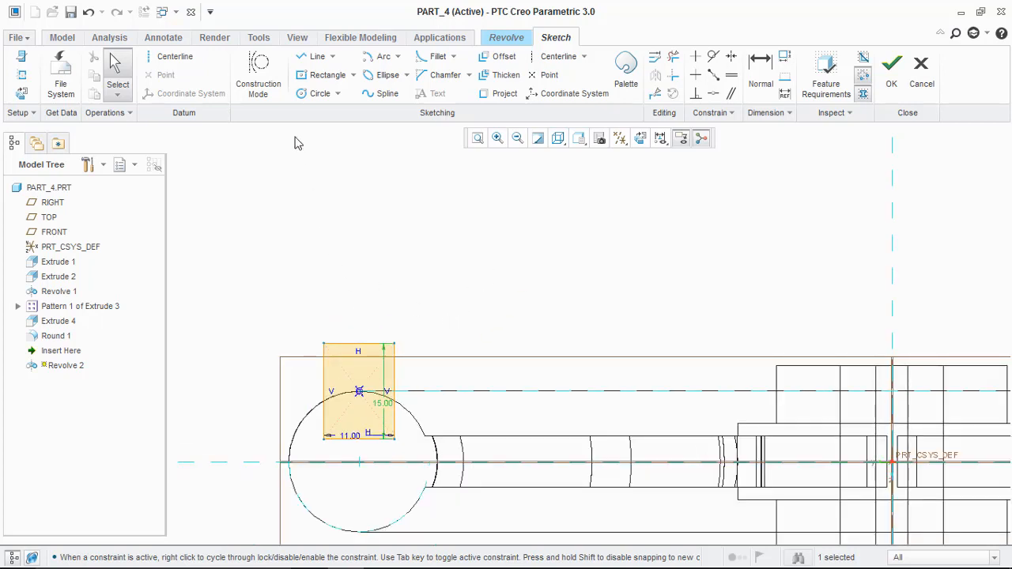
{"action": "scroll", "coordinate": [299, 257], "scroll_direction": "down", "scroll_amount": 1}
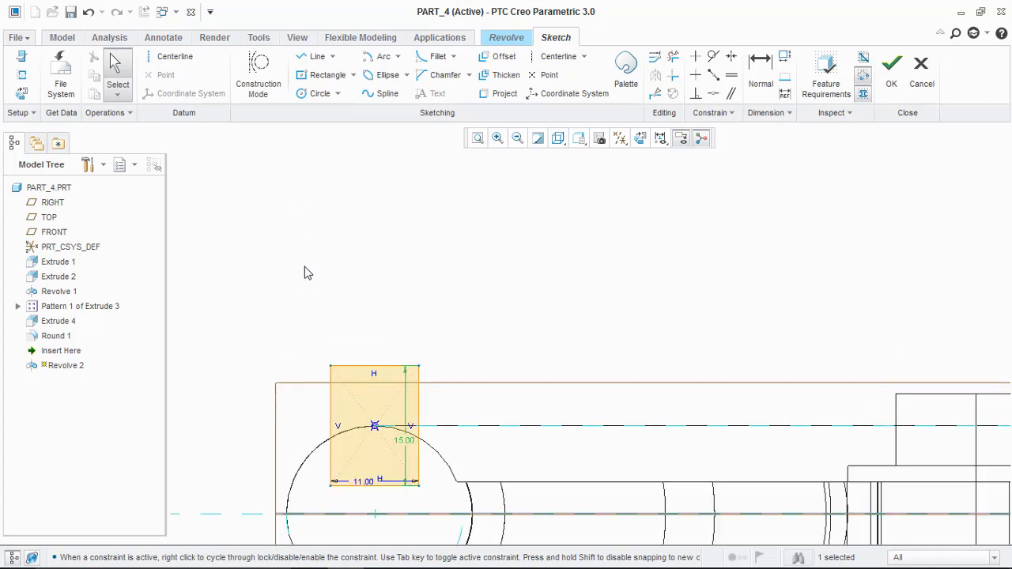
{"action": "left_click", "coordinate": [312, 56]}
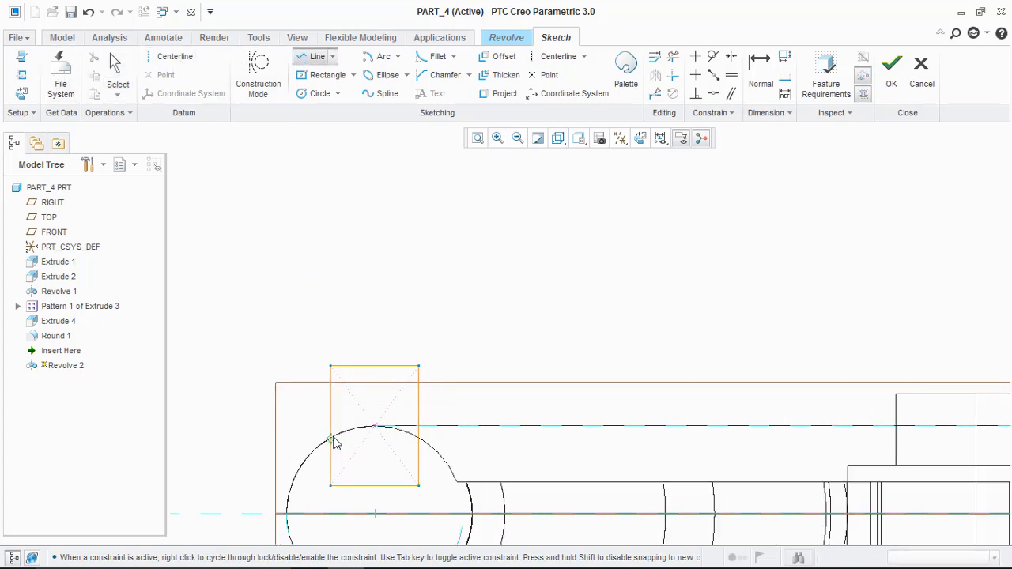
{"action": "scroll", "coordinate": [333, 443], "scroll_direction": "down", "scroll_amount": 4}
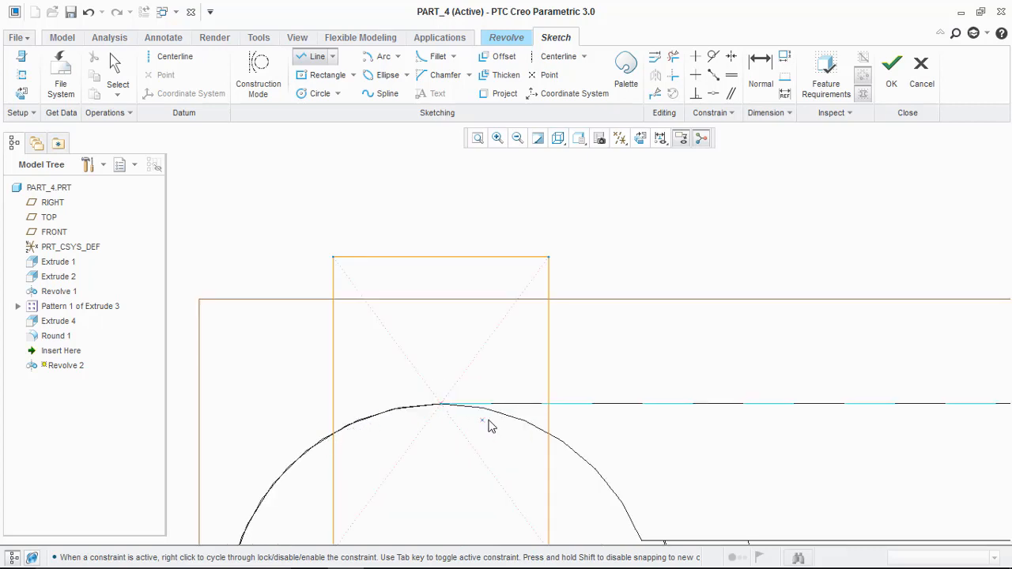
{"action": "scroll", "coordinate": [506, 424], "scroll_direction": "up", "scroll_amount": 2}
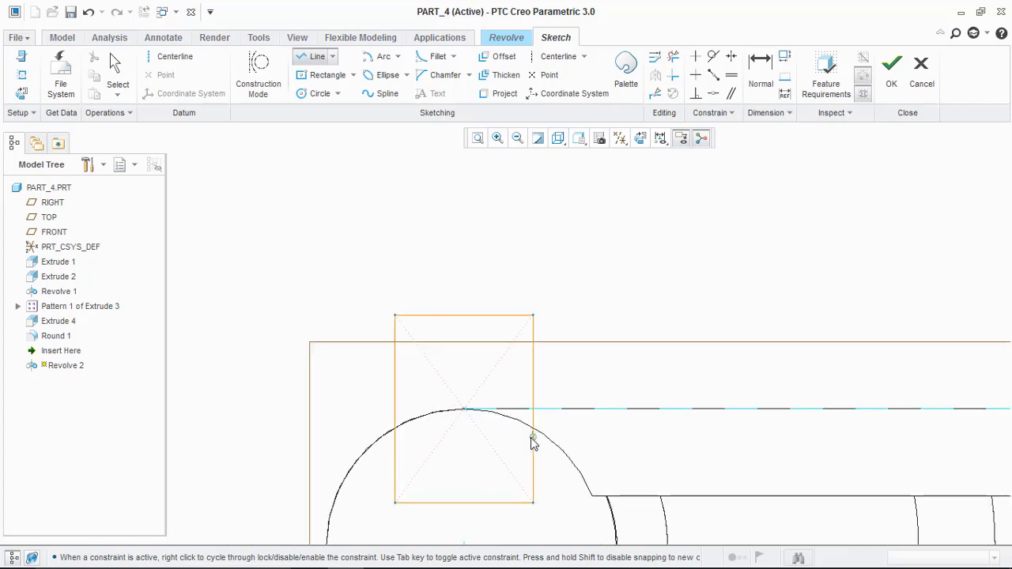
{"action": "scroll", "coordinate": [533, 434], "scroll_direction": "down", "scroll_amount": 2}
{"action": "middle_click", "coordinate": [355, 228]}
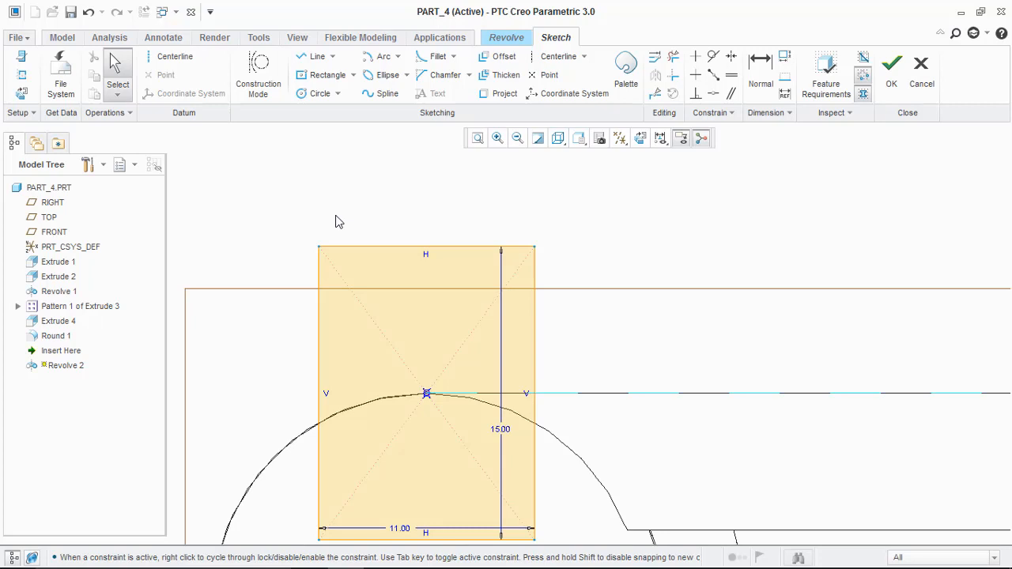
Add the rim circle's upper arcs on both sides of the rectangle as sketch references
{"action": "left_click", "coordinate": [22, 74]}
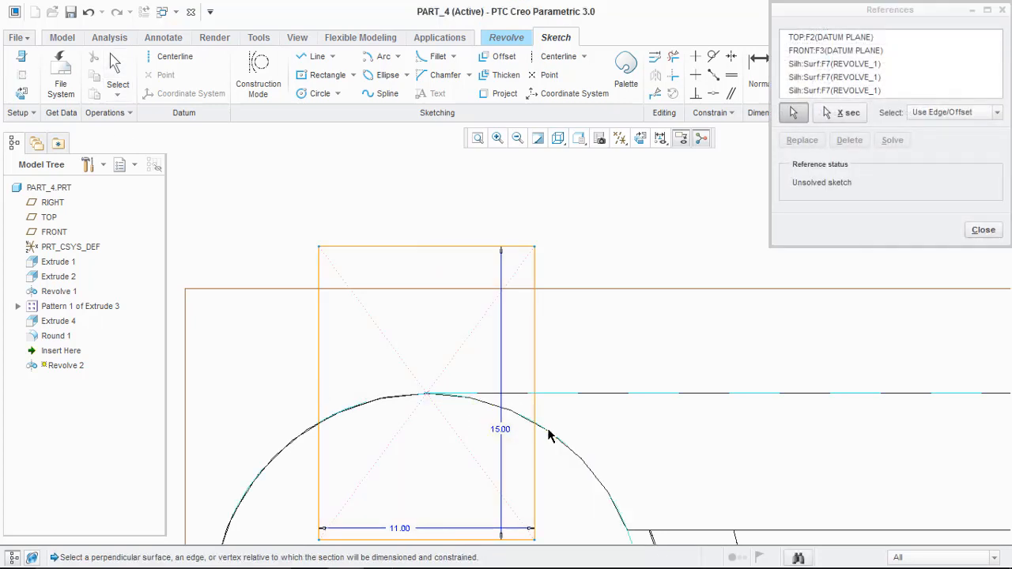
{"action": "left_click", "coordinate": [548, 431]}
{"action": "left_click", "coordinate": [339, 412]}
{"action": "left_click", "coordinate": [982, 229]}
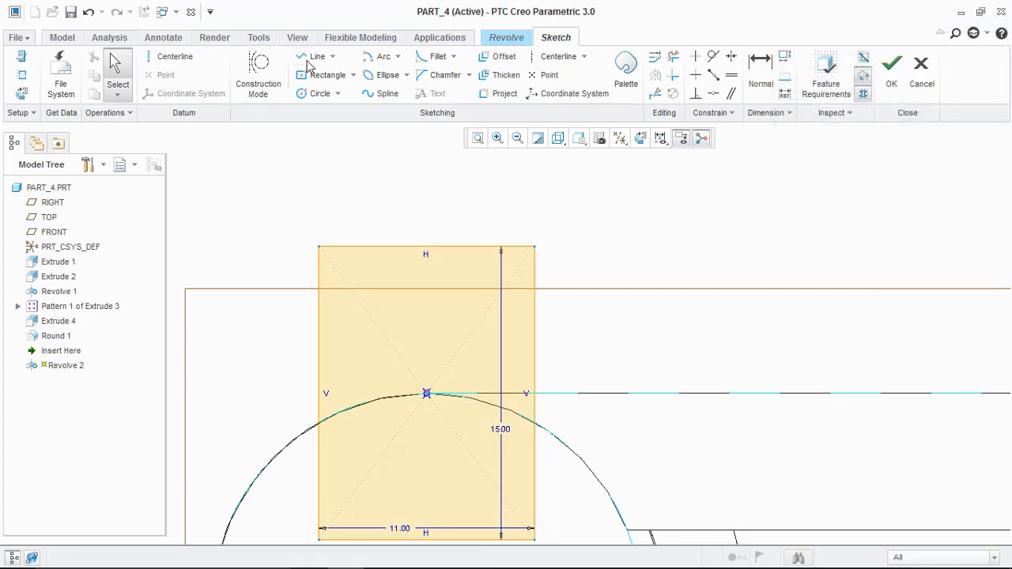
Draw a horizontal line across the rectangle between the two points where its vertical sides cross the rim circle
{"action": "left_click", "coordinate": [310, 58]}
{"action": "left_click", "coordinate": [318, 421]}
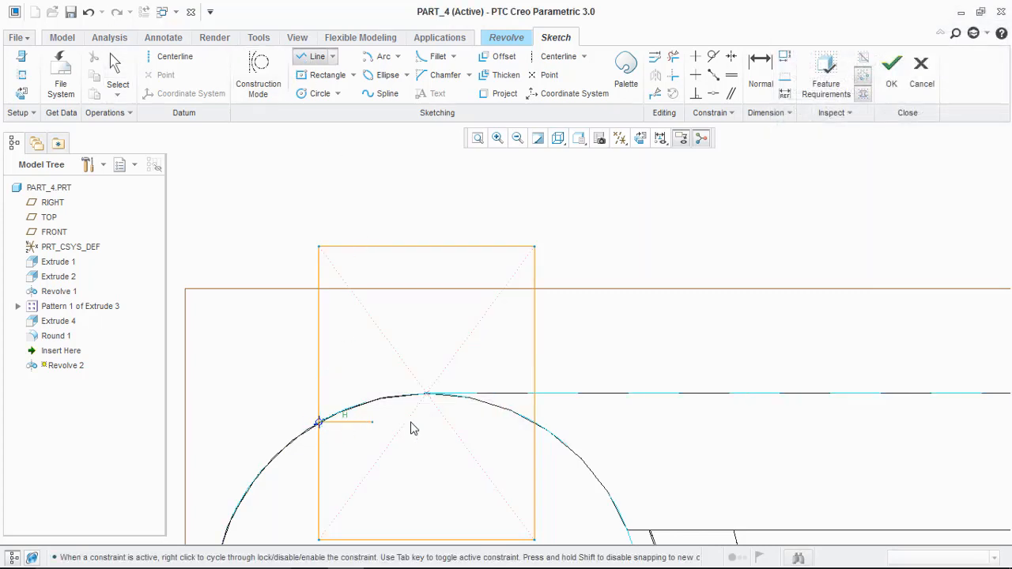
{"action": "left_click", "coordinate": [534, 421]}
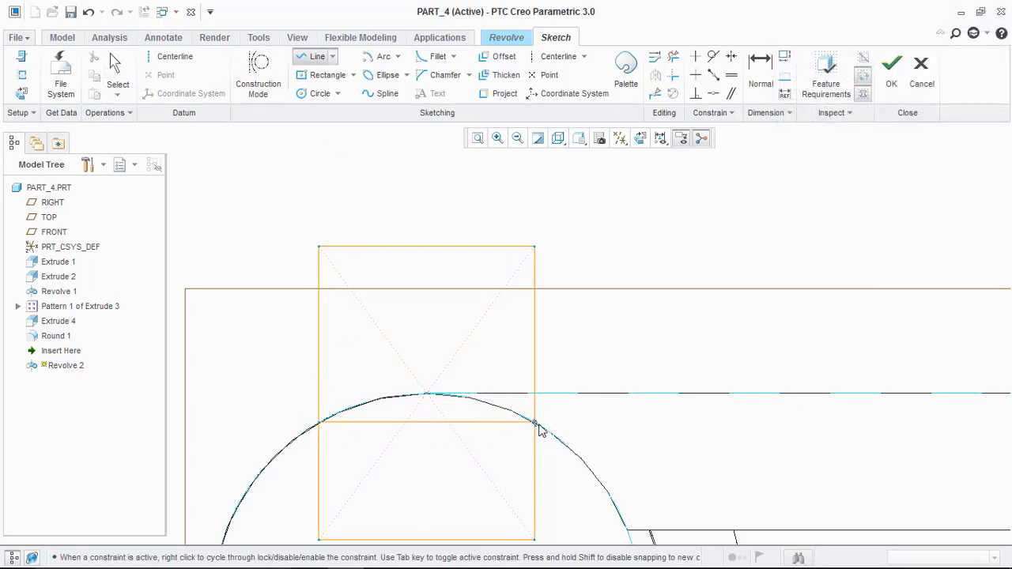
{"action": "middle_click", "coordinate": [589, 362]}
{"action": "scroll", "coordinate": [586, 392], "scroll_direction": "down", "scroll_amount": 3}
{"action": "scroll", "coordinate": [573, 426], "scroll_direction": "up", "scroll_amount": 2}
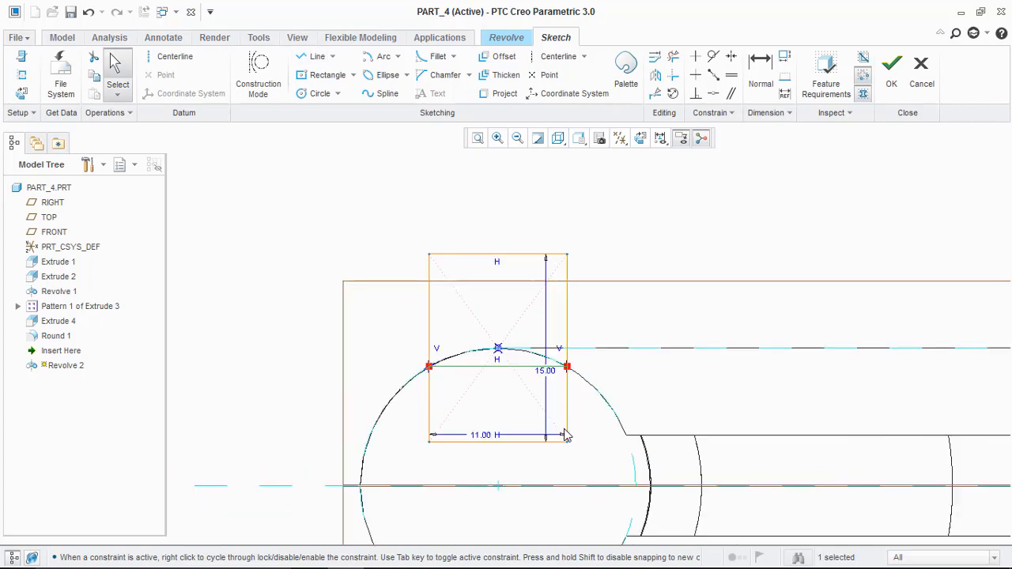
Try rectangle heights of 20 and 21.0
{"action": "double_click", "coordinate": [549, 370]}
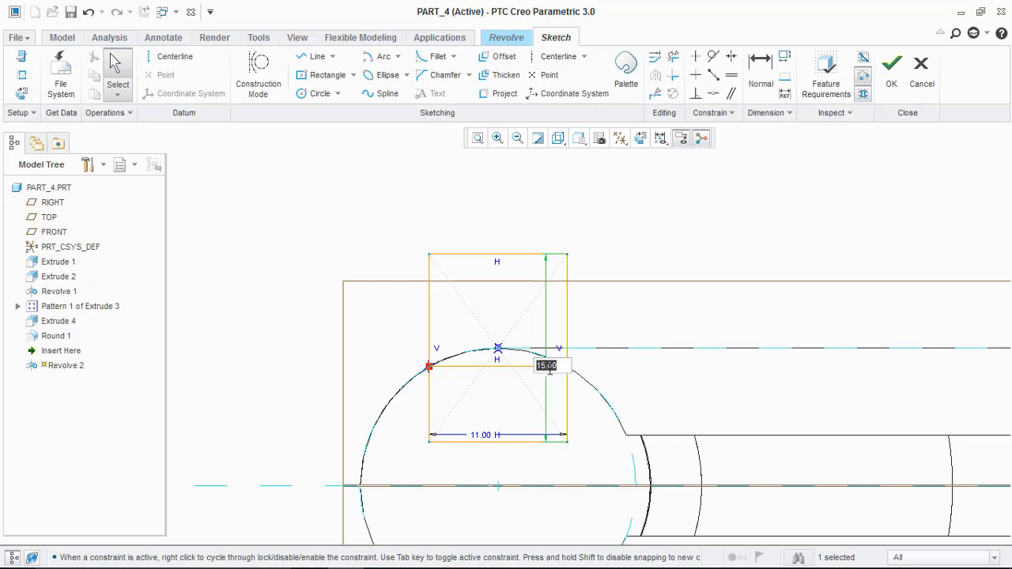
{"action": "type", "text": "1"}
{"action": "type", "text": "0."}
{"action": "key", "text": "Return"}
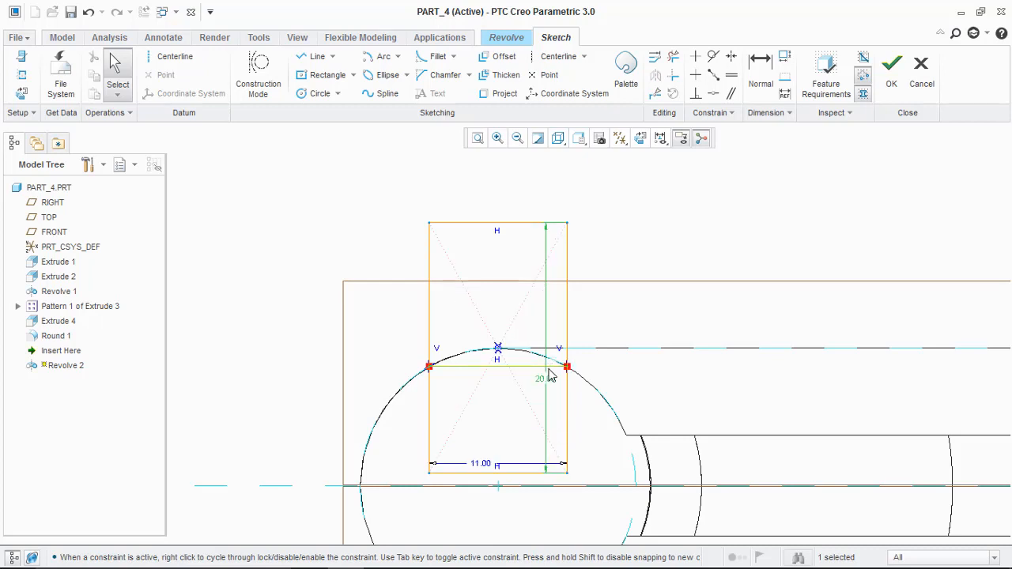
{"action": "double_click", "coordinate": [549, 374]}
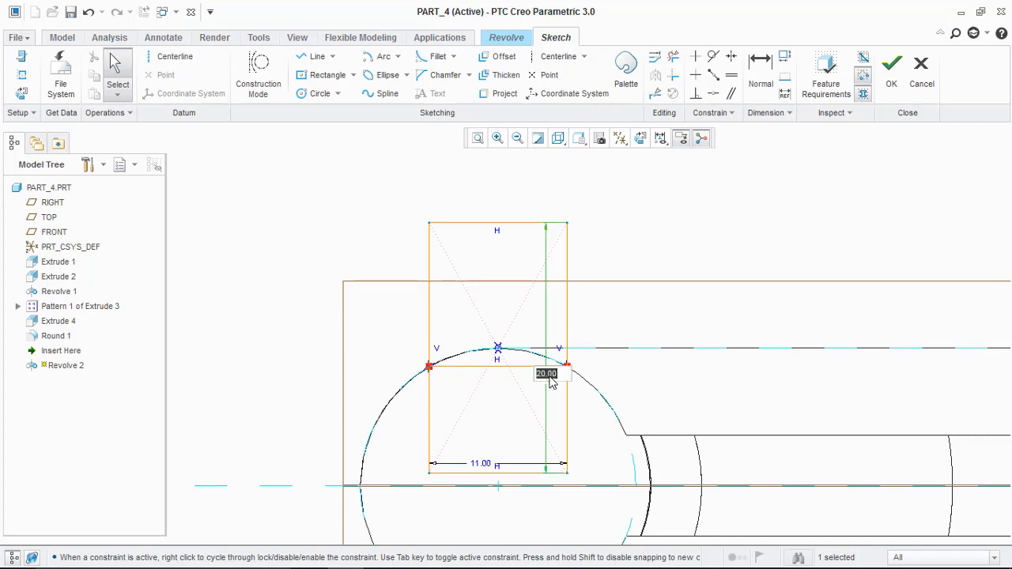
{"action": "type", "text": "21.0"}
{"action": "key", "text": "Return"}
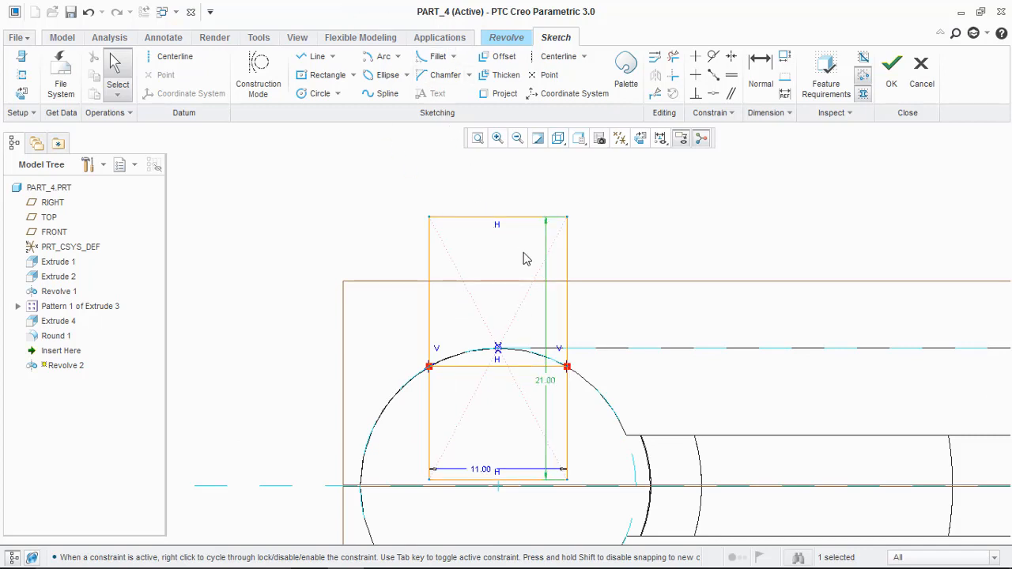
Set the rectangle's height to 22 so its lower edge lies on the rim's horizontal centre plane
{"action": "double_click", "coordinate": [549, 380]}
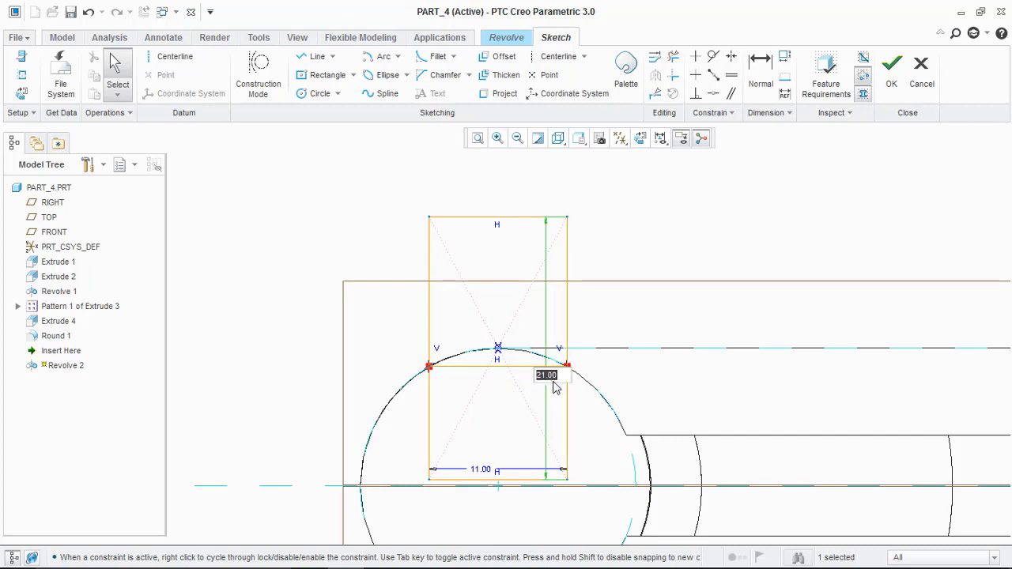
{"action": "type", "text": "22"}
{"action": "key", "text": "Return"}
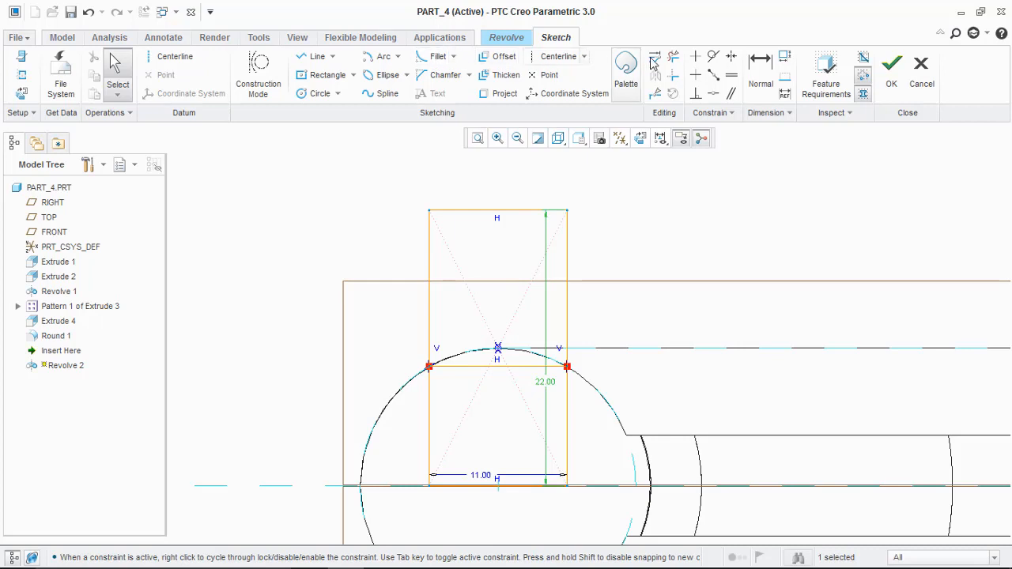
Trim away the rectangle's top edge and the parts of its vertical sides above the horizontal line with Delete Segment
{"action": "left_click", "coordinate": [671, 93]}
{"action": "mouse_move", "coordinate": [427, 336]}
{"action": "left_mouse_down"}
{"action": "mouse_move", "coordinate": [505, 339]}
{"action": "mouse_move", "coordinate": [576, 218]}
{"action": "mouse_move", "coordinate": [500, 242]}
{"action": "mouse_move", "coordinate": [474, 234]}
{"action": "left_mouse_up"}
{"action": "middle_click", "coordinate": [640, 264]}
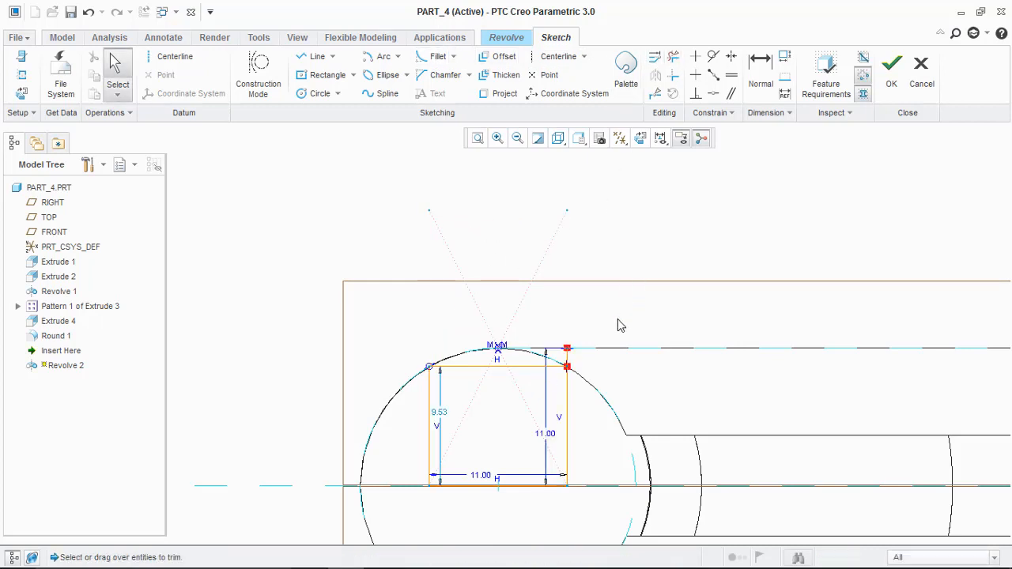
{"action": "scroll", "coordinate": [589, 344], "scroll_direction": "up", "scroll_amount": 3}
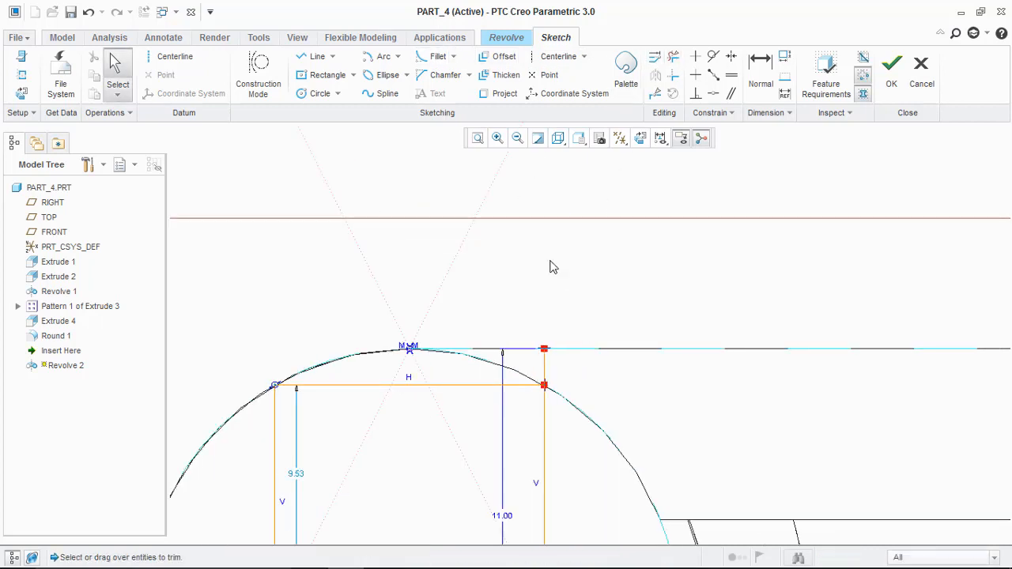
{"action": "left_click", "coordinate": [671, 62]}
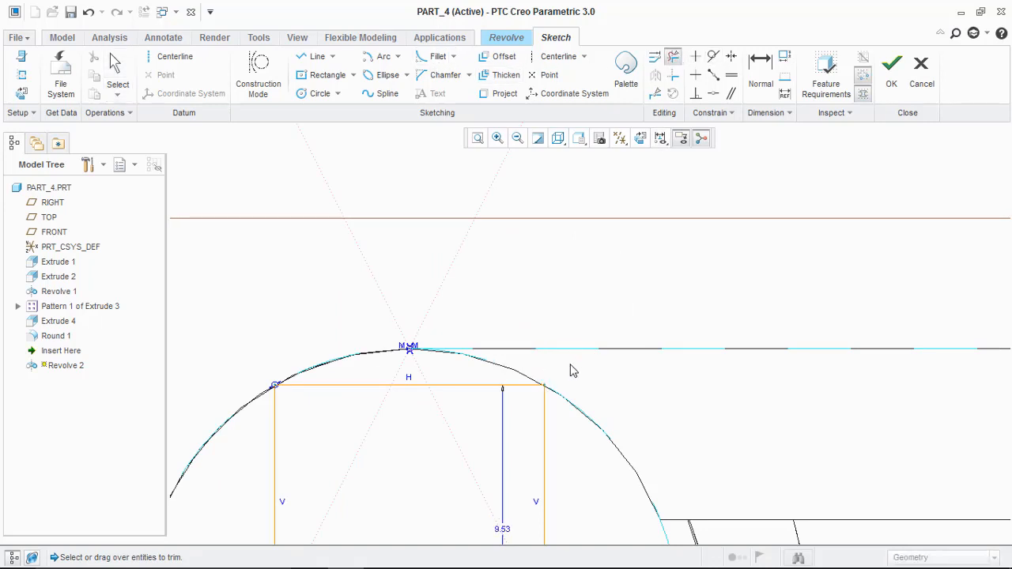
{"action": "scroll", "coordinate": [571, 368], "scroll_direction": "down", "scroll_amount": 3}
{"action": "scroll", "coordinate": [571, 368], "scroll_direction": "down", "scroll_amount": 3}
{"action": "scroll", "coordinate": [558, 443], "scroll_direction": "up", "scroll_amount": 2}
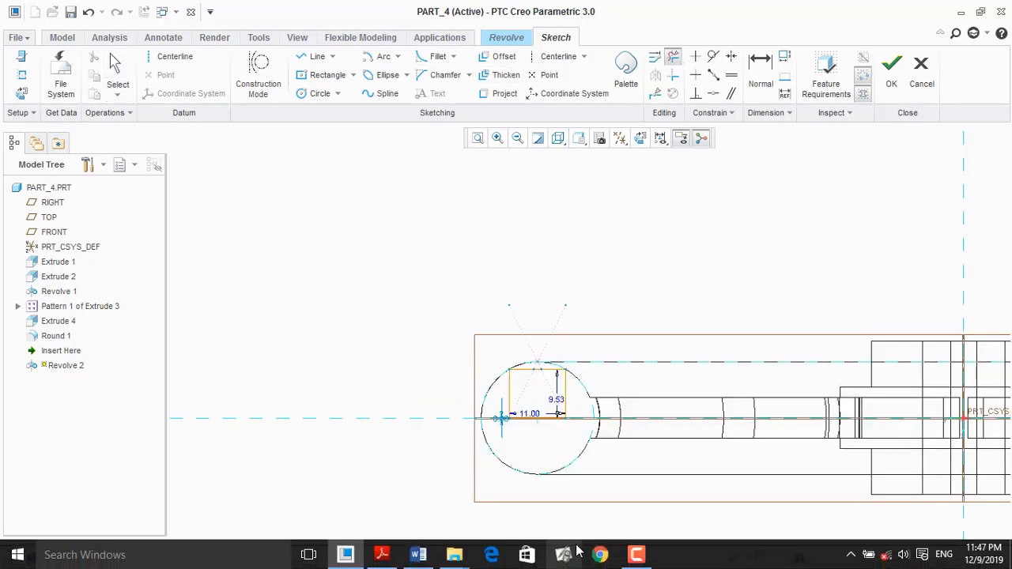
{"action": "left_click", "coordinate": [629, 555]}
{"action": "left_click", "coordinate": [936, 512]}
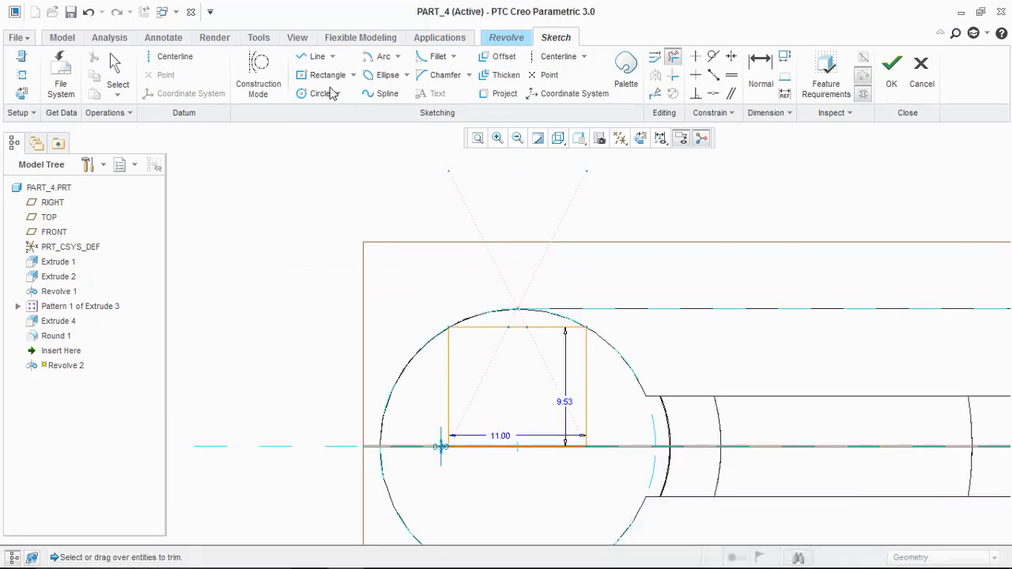
Draw a vertical line from the midpoint of the rectangle's top edge to the horizontal centre plane, then trim away the rectangle's right half
{"action": "left_click", "coordinate": [315, 57]}
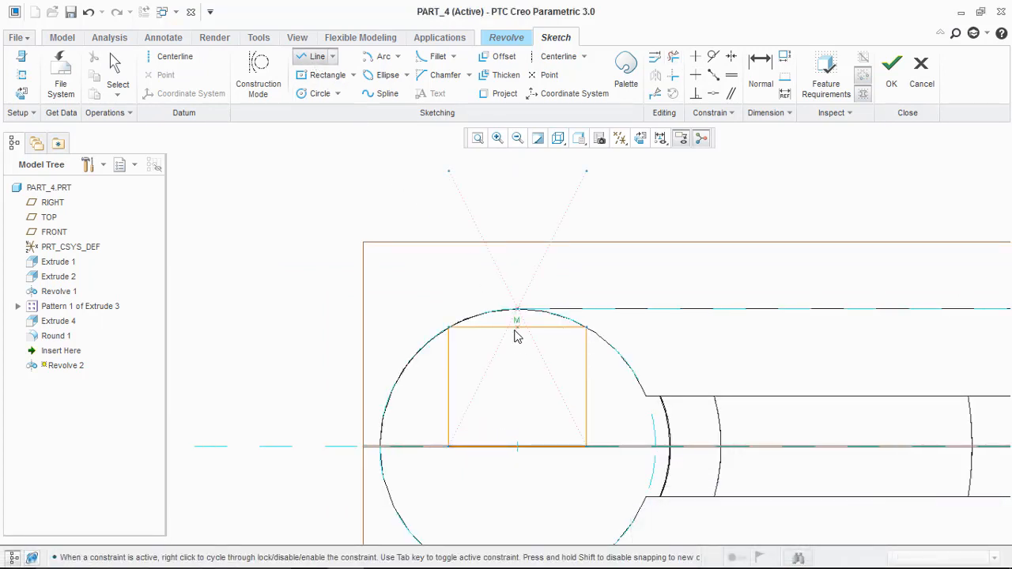
{"action": "left_click", "coordinate": [516, 327]}
{"action": "left_click", "coordinate": [517, 446]}
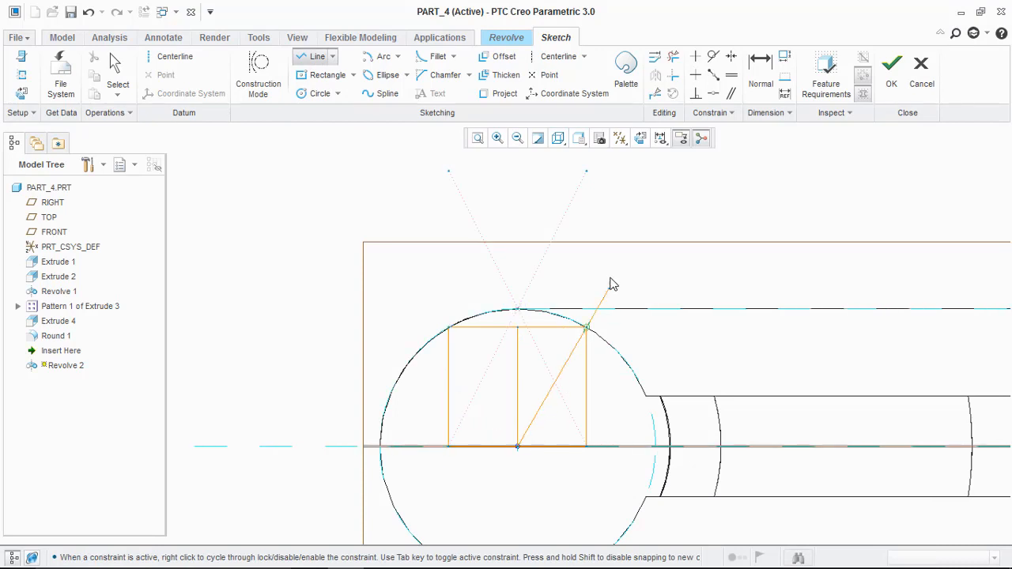
{"action": "middle_click", "coordinate": [621, 262]}
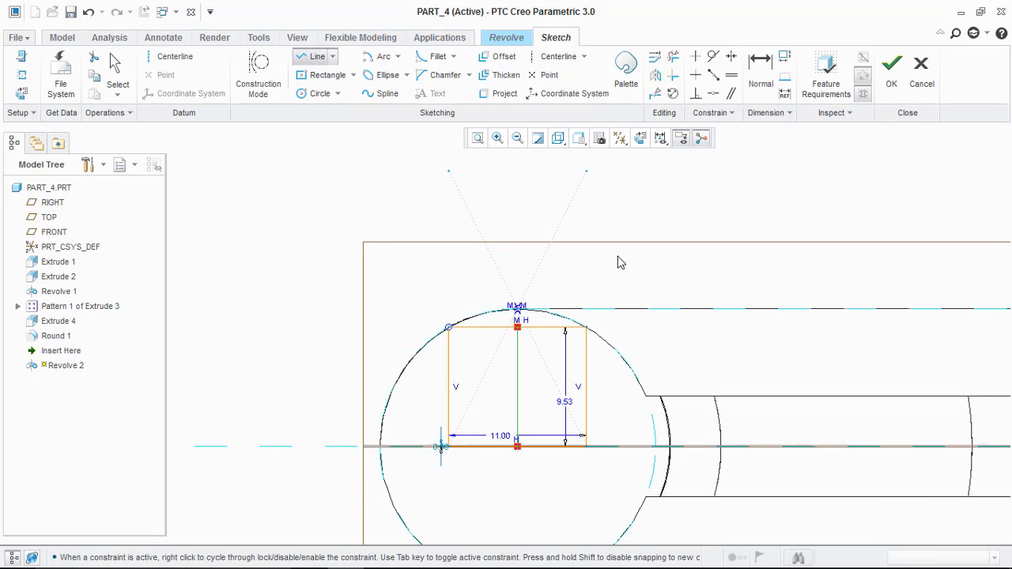
{"action": "left_click", "coordinate": [673, 56]}
{"action": "mouse_move", "coordinate": [546, 296]}
{"action": "left_mouse_down"}
{"action": "mouse_move", "coordinate": [544, 409]}
{"action": "mouse_move", "coordinate": [577, 453]}
{"action": "mouse_move", "coordinate": [594, 387]}
{"action": "mouse_move", "coordinate": [569, 312]}
{"action": "left_mouse_up"}
{"action": "middle_click", "coordinate": [585, 203]}
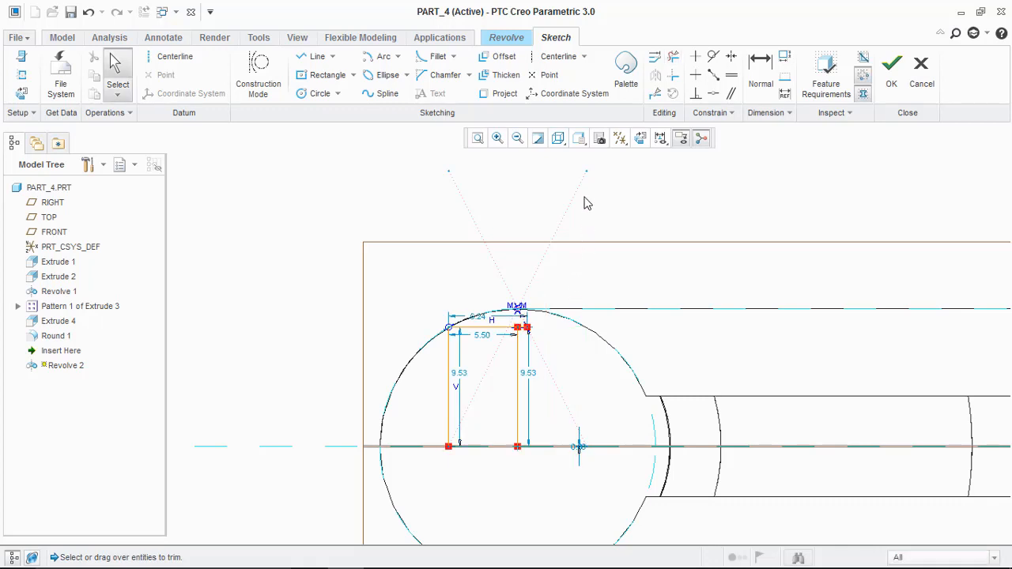
Place a vertical datum centerline through the centre of the rim circle as the axis of revolution
{"action": "scroll", "coordinate": [566, 219], "scroll_direction": "down", "scroll_amount": 3}
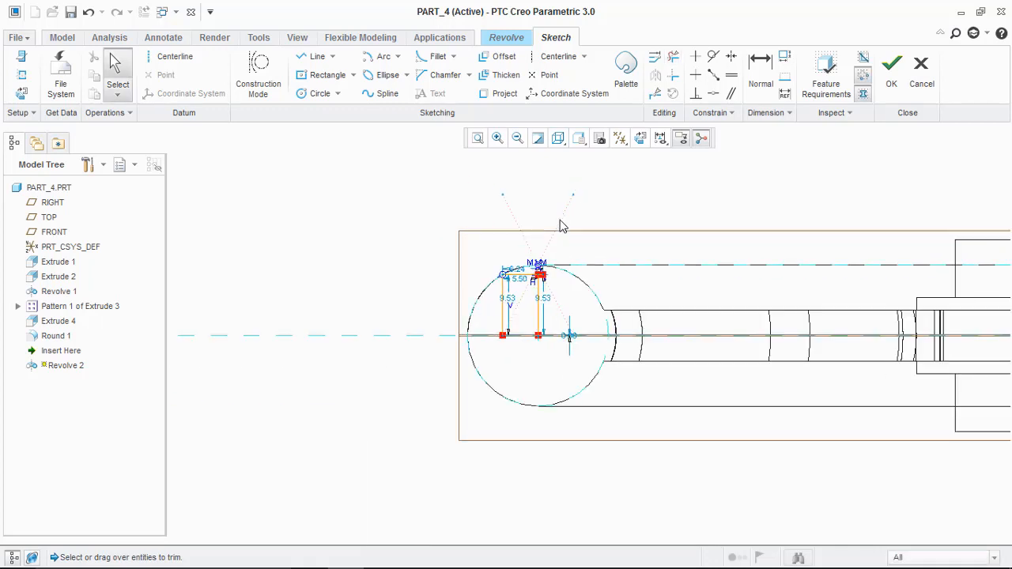
{"action": "left_click", "coordinate": [166, 57]}
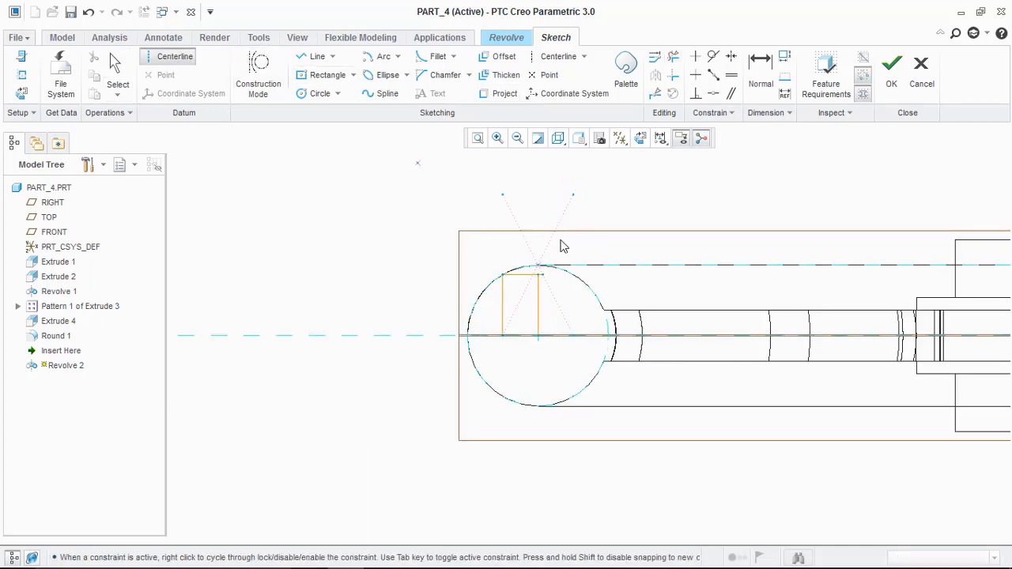
{"action": "scroll", "coordinate": [540, 338], "scroll_direction": "up", "scroll_amount": 3}
{"action": "left_click", "coordinate": [539, 335]}
{"action": "left_click", "coordinate": [544, 266]}
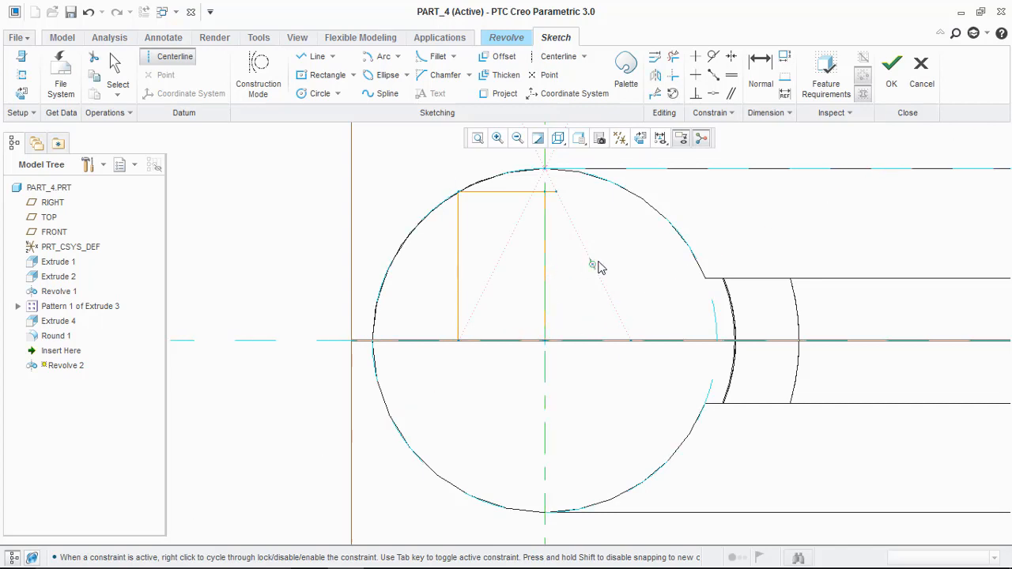
{"action": "middle_click", "coordinate": [598, 266]}
Trim away the short stub of the profile's top edge that extends past the centerline
{"action": "scroll", "coordinate": [585, 215], "scroll_direction": "up", "scroll_amount": 2}
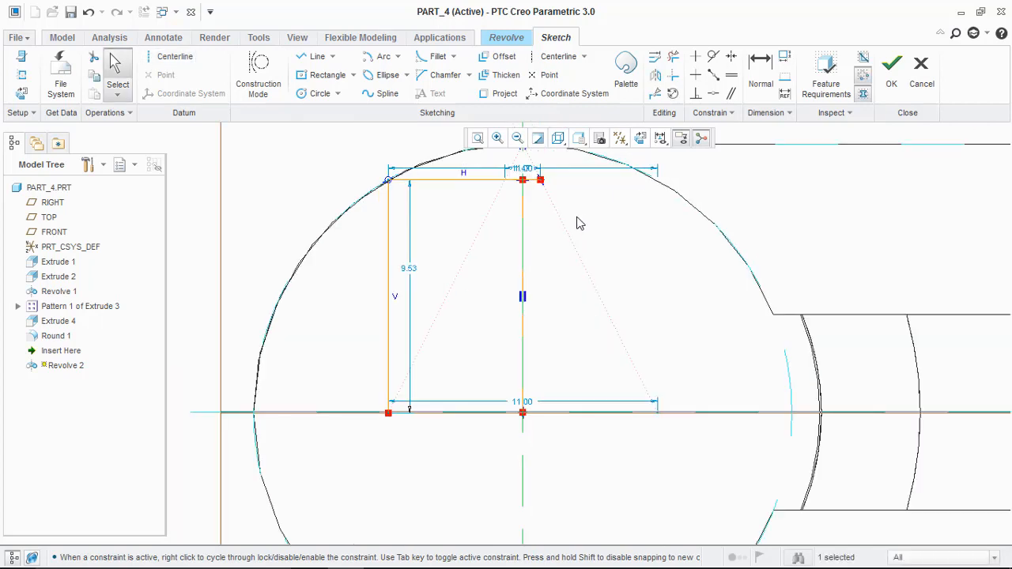
{"action": "left_click", "coordinate": [673, 56]}
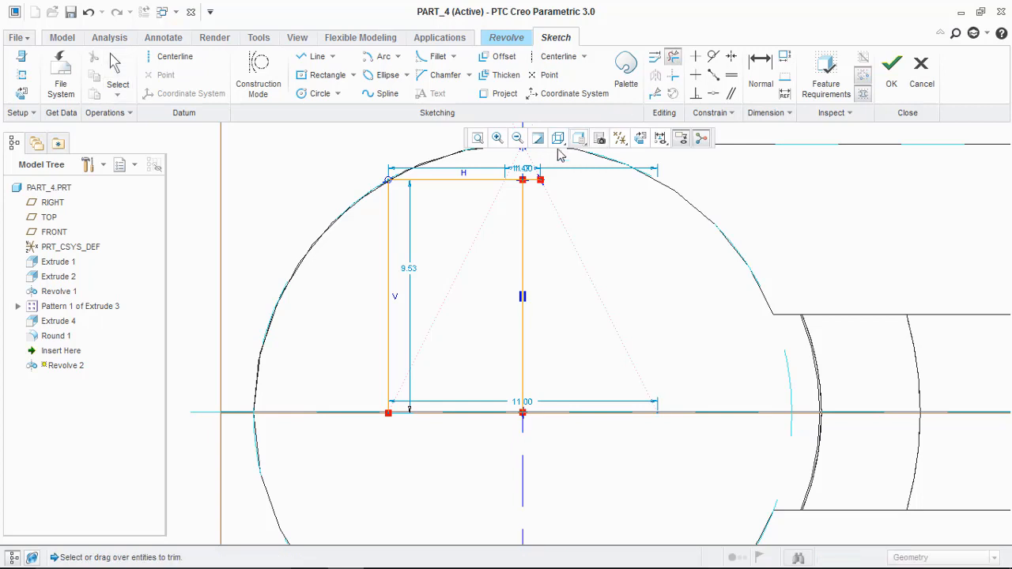
{"action": "left_click_drag", "start_coordinate": [538, 168], "coordinate": [538, 221]}
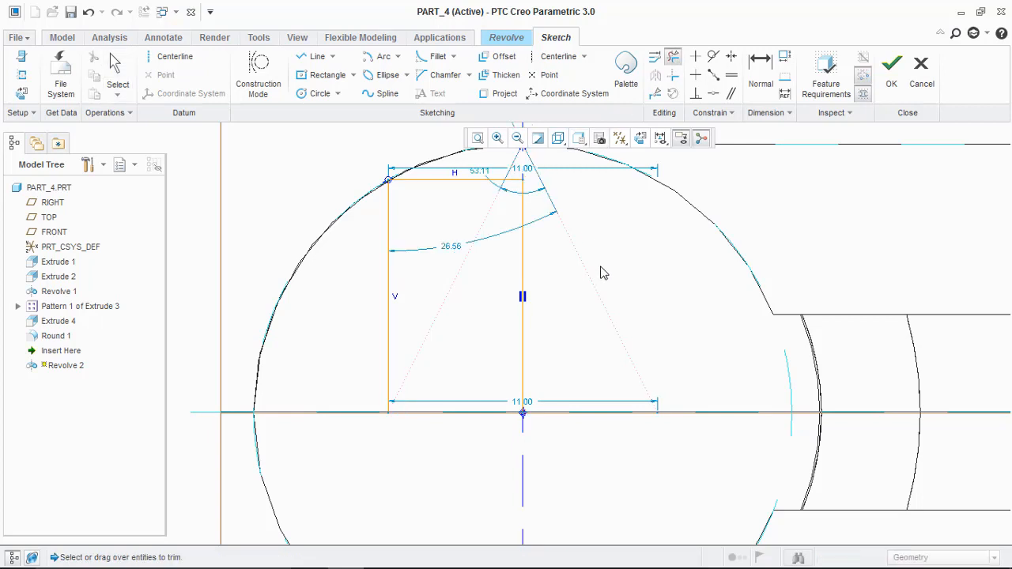
{"action": "middle_click", "coordinate": [600, 272]}
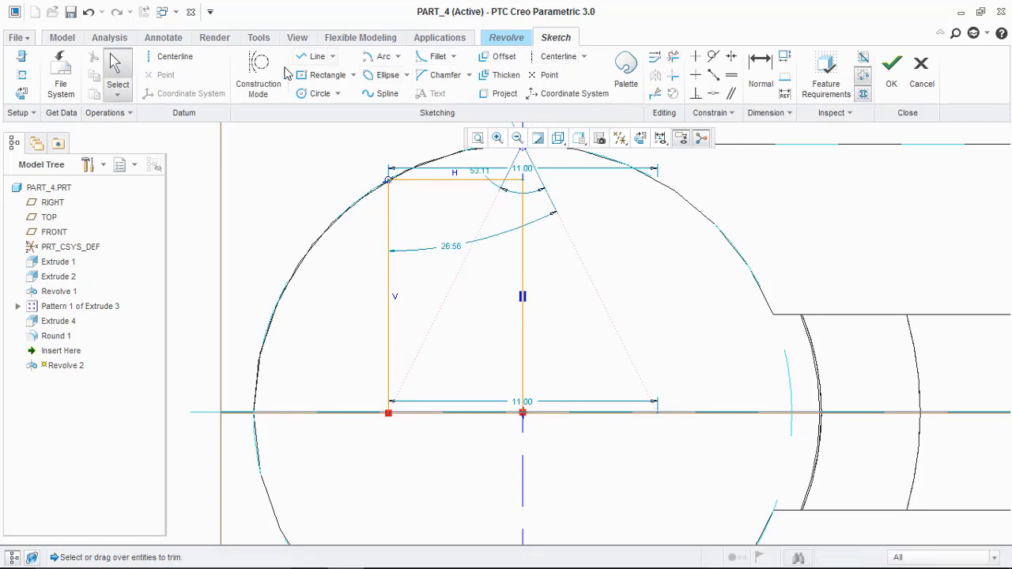
Close the profile with a horizontal line from its left side's lower end to the centerline, and finish the sketch
{"action": "left_click", "coordinate": [312, 56]}
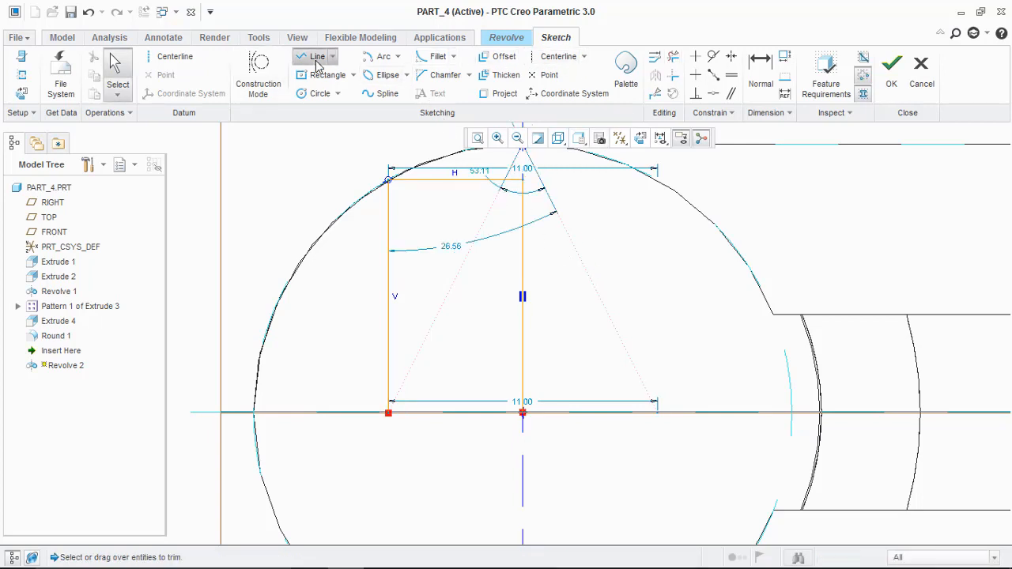
{"action": "left_click", "coordinate": [388, 412]}
{"action": "left_click", "coordinate": [522, 412]}
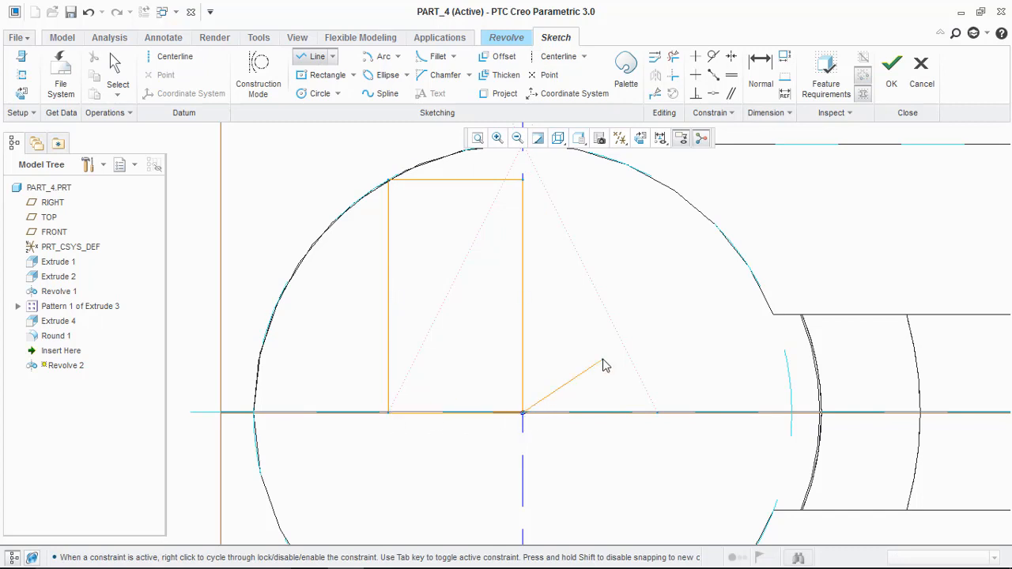
{"action": "middle_click", "coordinate": [625, 320]}
{"action": "left_click", "coordinate": [890, 73]}
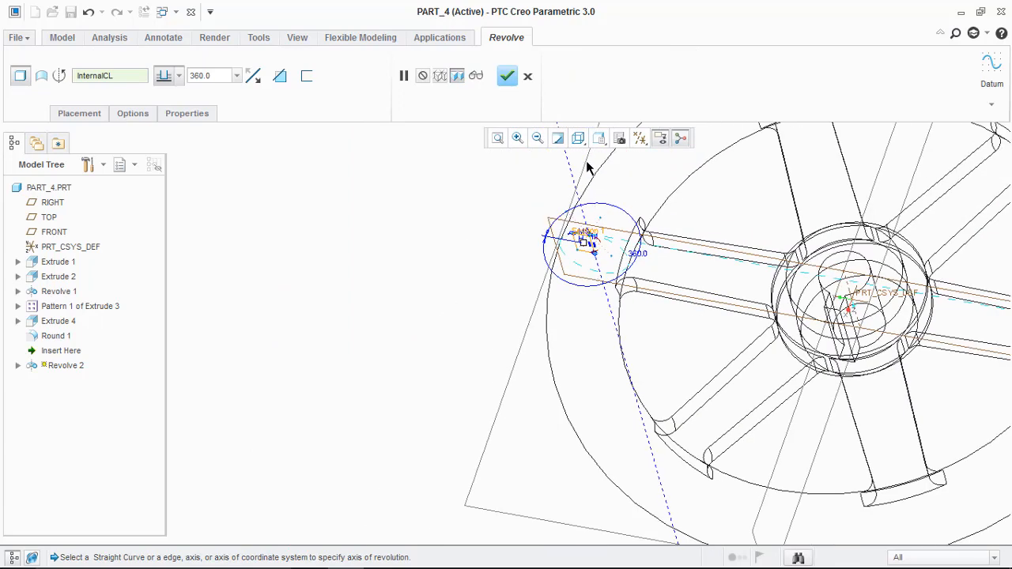
Display the model in Shading With Reflections and set the revolve to remove material
{"action": "left_click", "coordinate": [578, 138]}
{"action": "left_click", "coordinate": [609, 154]}
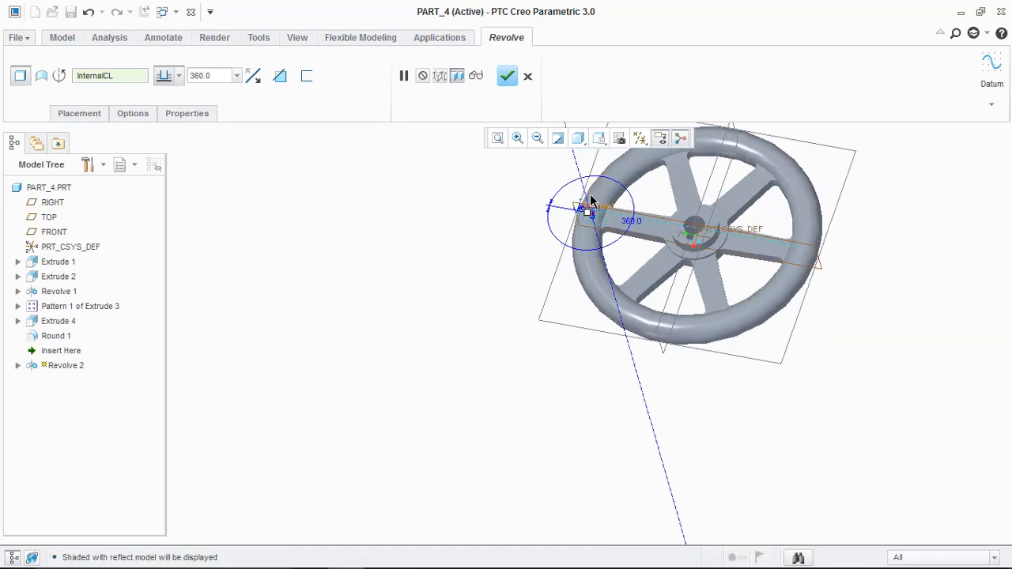
{"action": "scroll", "coordinate": [591, 201], "scroll_direction": "down", "scroll_amount": 5}
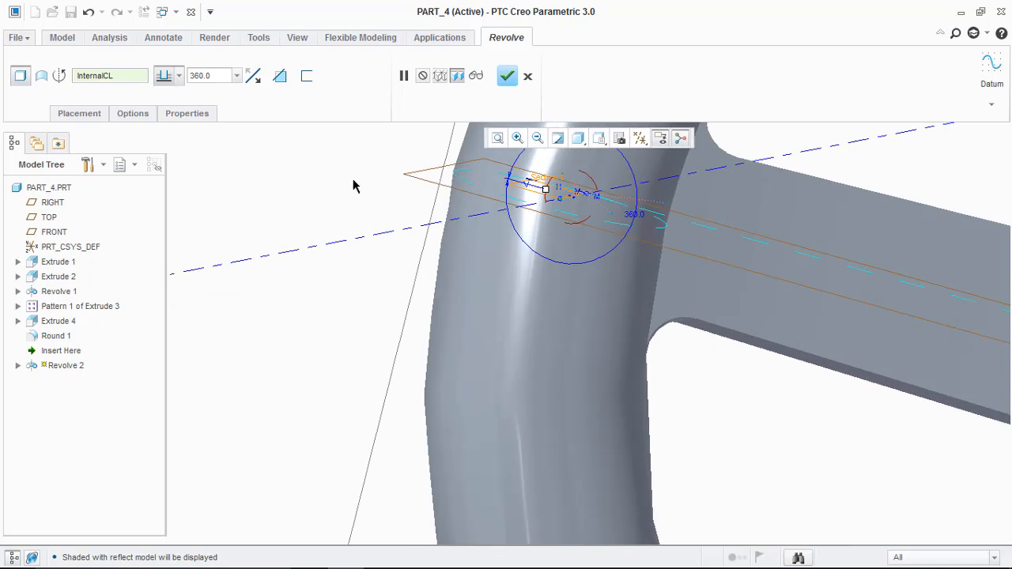
{"action": "left_click", "coordinate": [279, 75]}
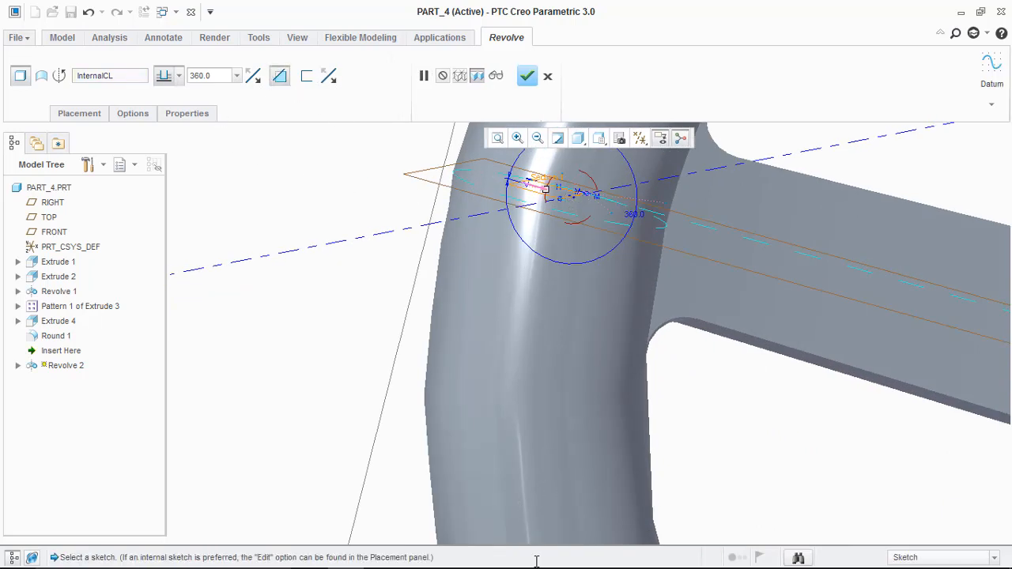
Reopen the revolve's section sketch and trim away the profile's top edge and its leftover stub beside the centerline
{"action": "left_click", "coordinate": [638, 558]}
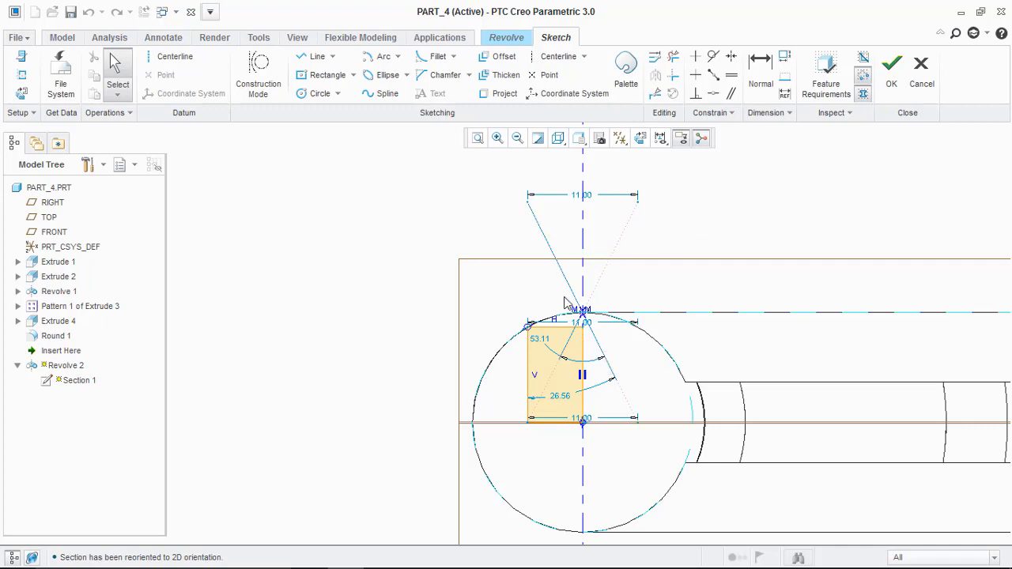
{"action": "left_click", "coordinate": [672, 56]}
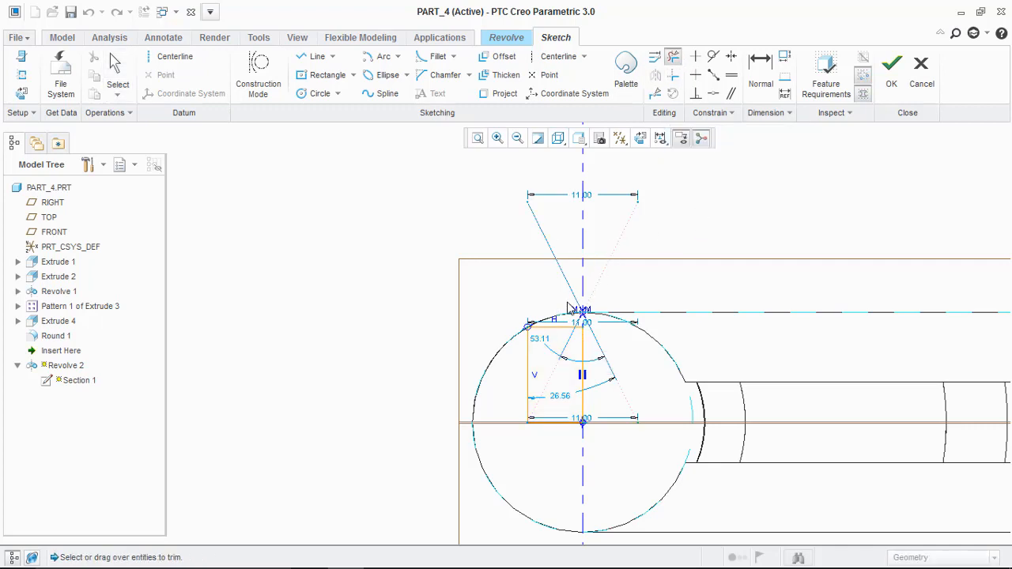
{"action": "left_click_drag", "start_coordinate": [566, 307], "coordinate": [564, 338]}
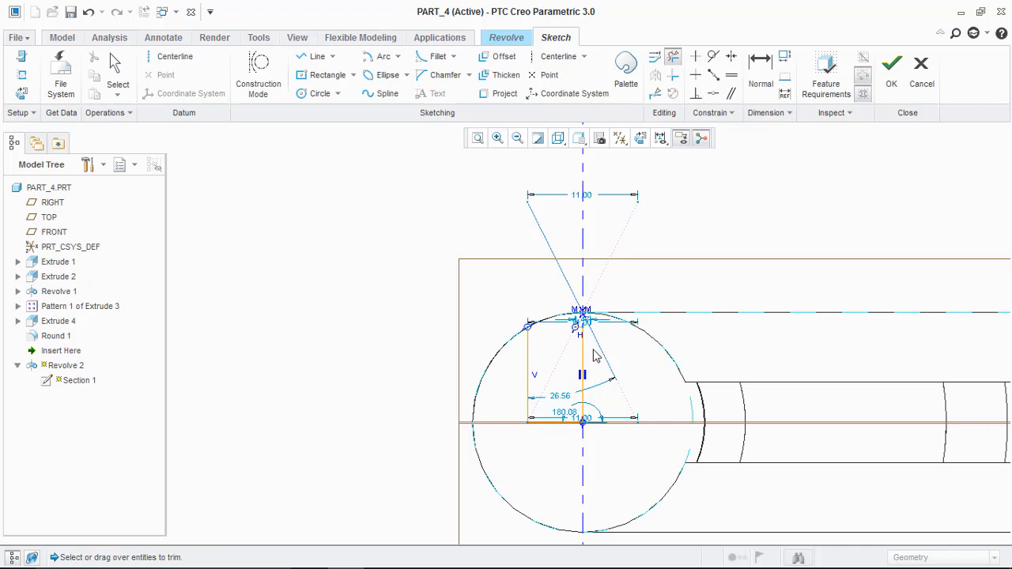
{"action": "middle_click", "coordinate": [656, 223]}
{"action": "scroll", "coordinate": [655, 228], "scroll_direction": "down", "scroll_amount": 4}
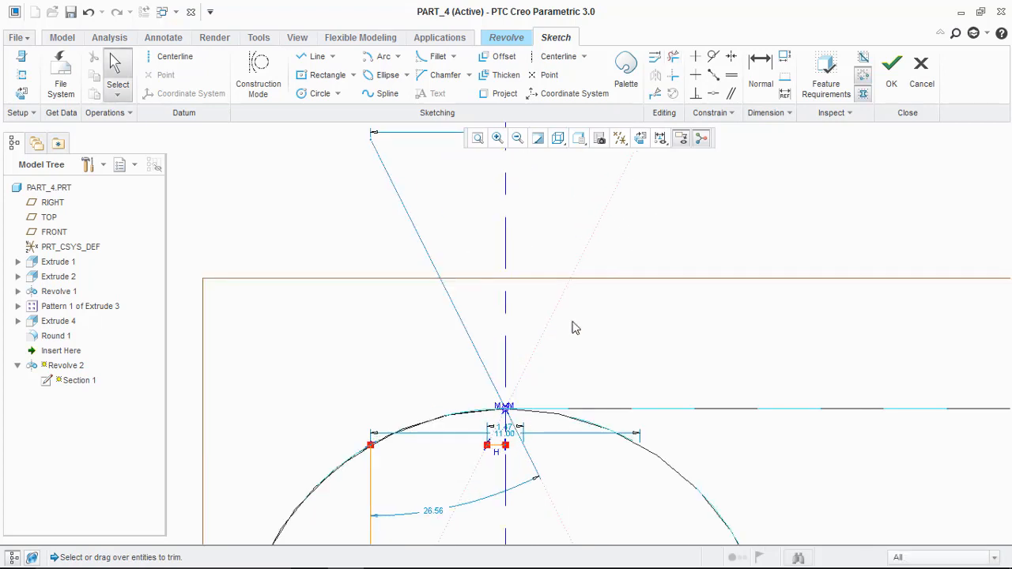
{"action": "left_click", "coordinate": [672, 56]}
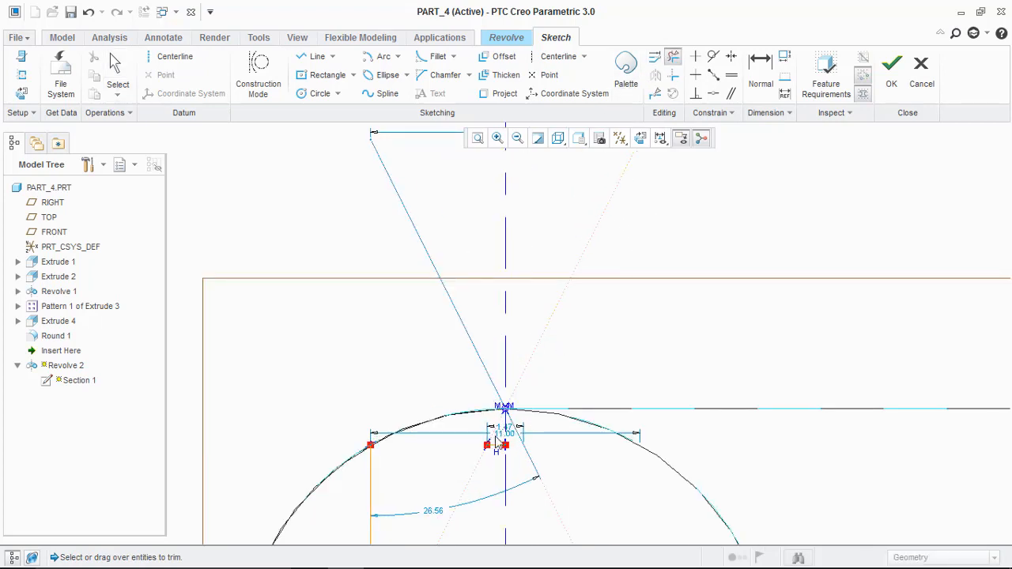
{"action": "left_click_drag", "start_coordinate": [498, 440], "coordinate": [500, 467]}
Draw a vertical line about 14.6 long on the centerline, from the rim circle's centre up past the circle
{"action": "scroll", "coordinate": [498, 467], "scroll_direction": "up", "scroll_amount": 5}
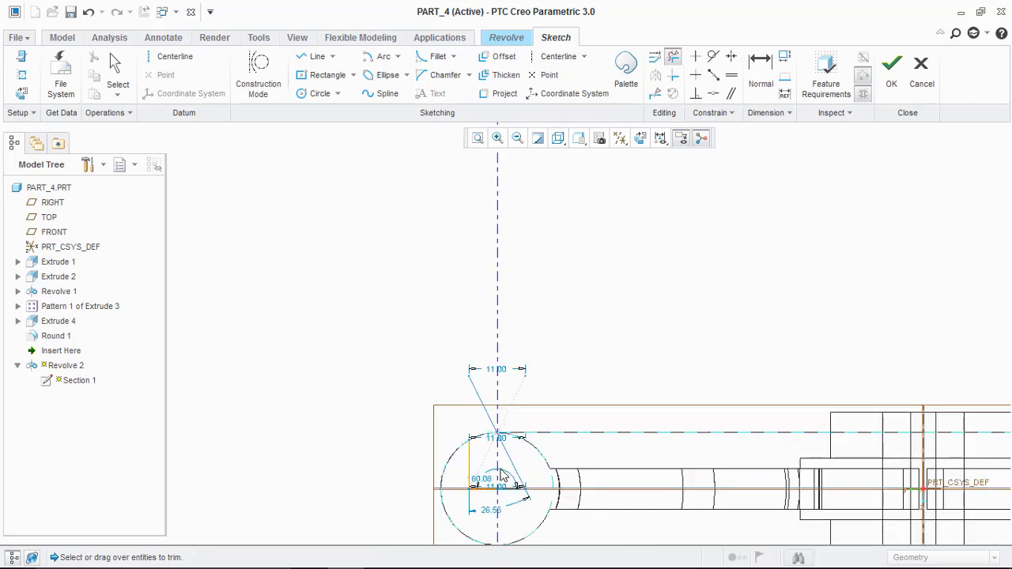
{"action": "middle_click_drag", "start_coordinate": [475, 415], "coordinate": [445, 340], "text": "shift"}
{"action": "left_click", "coordinate": [311, 55]}
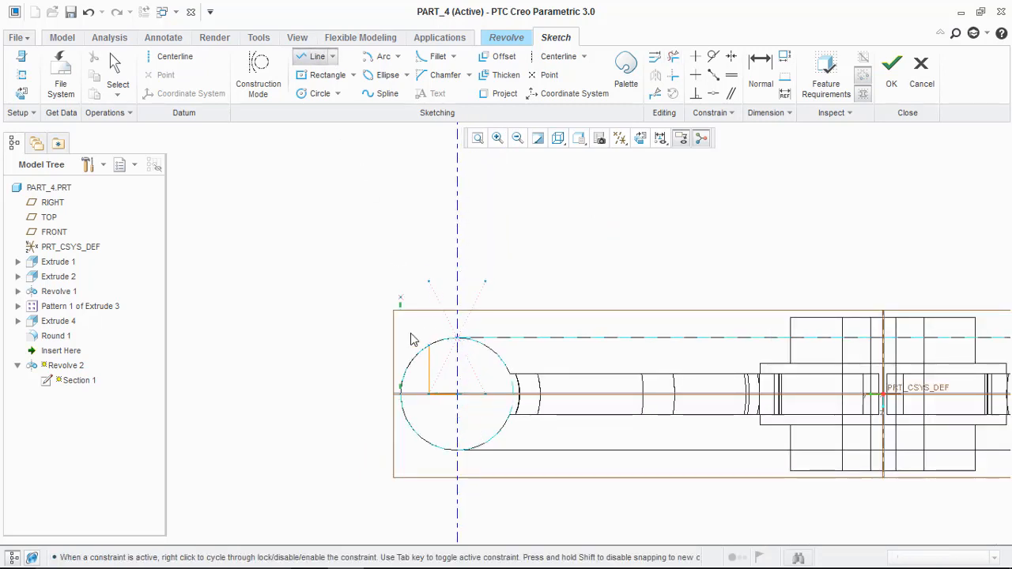
{"action": "left_click", "coordinate": [457, 394]}
{"action": "middle_click", "coordinate": [494, 278]}
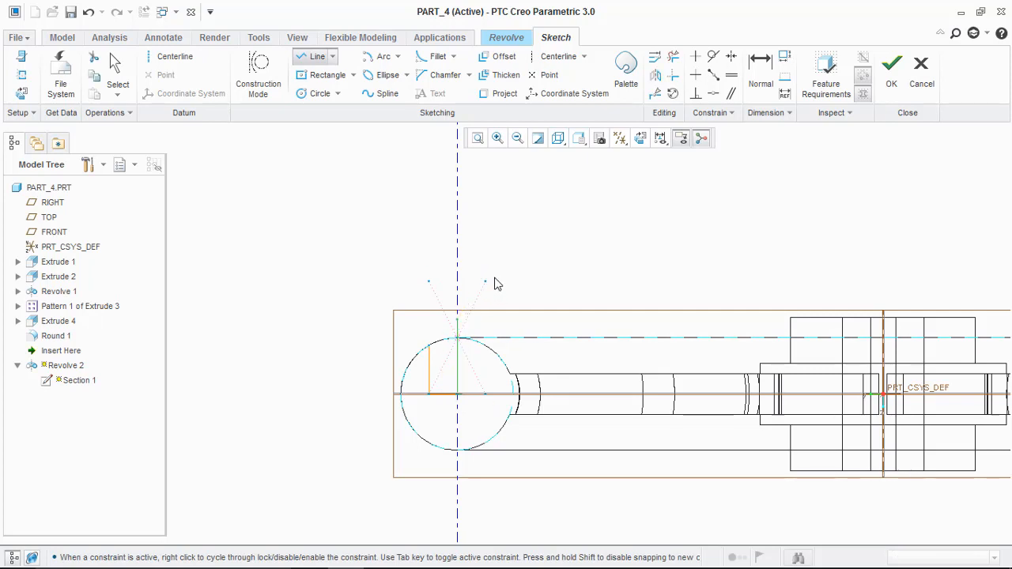
{"action": "middle_click", "coordinate": [494, 277]}
Extend the profile's left side upward, close it with a horizontal line to the centre line's upper end, and finish the sketch
{"action": "left_click", "coordinate": [312, 56]}
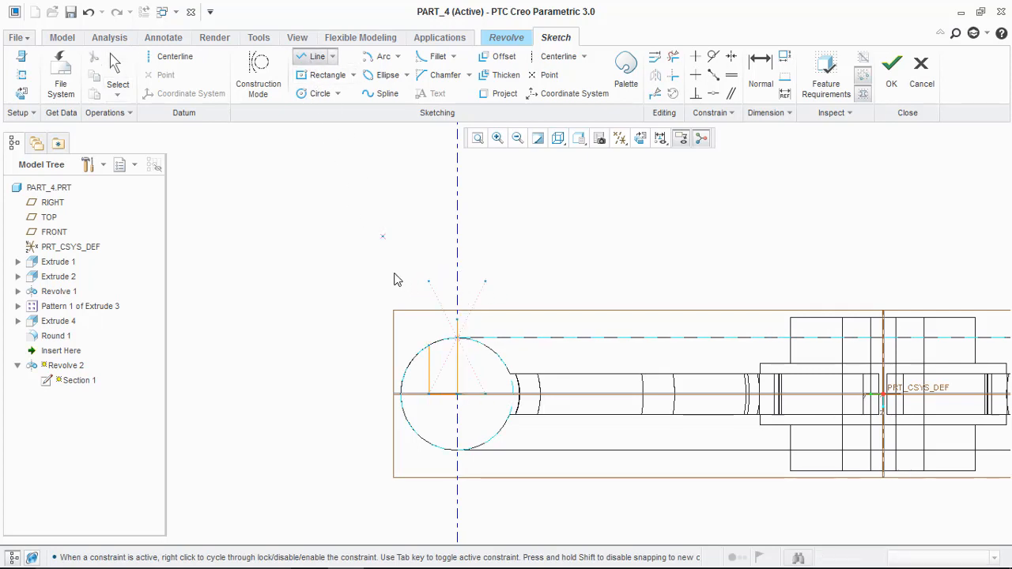
{"action": "left_click", "coordinate": [428, 320]}
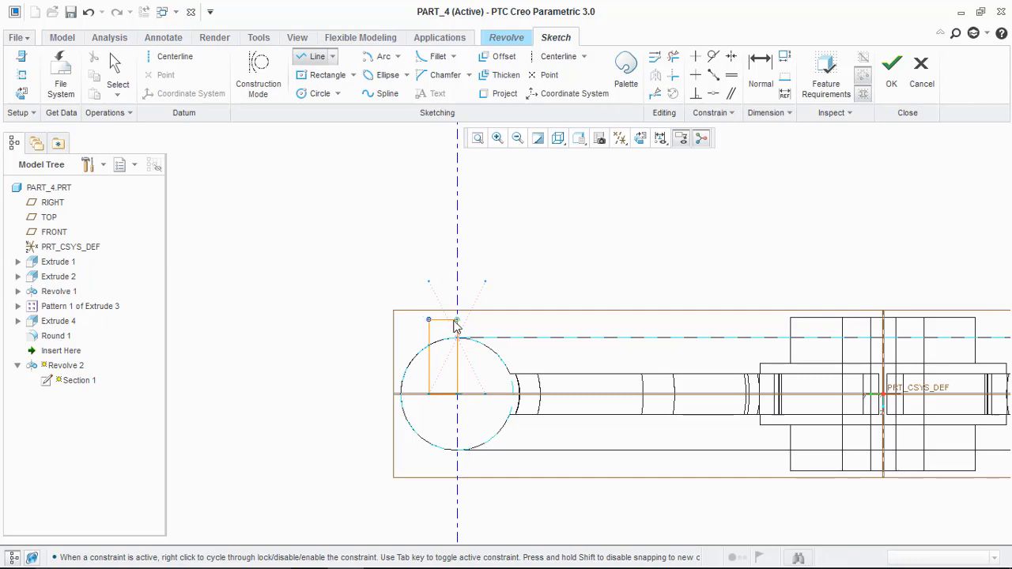
{"action": "left_click", "coordinate": [457, 319]}
{"action": "middle_click", "coordinate": [514, 281]}
{"action": "middle_click", "coordinate": [514, 280]}
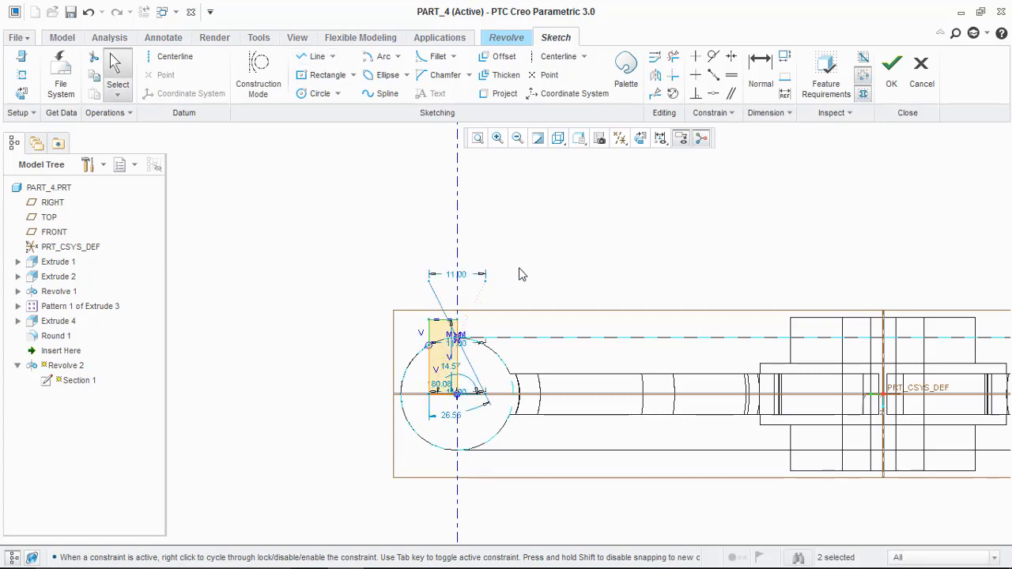
{"action": "left_click", "coordinate": [891, 75]}
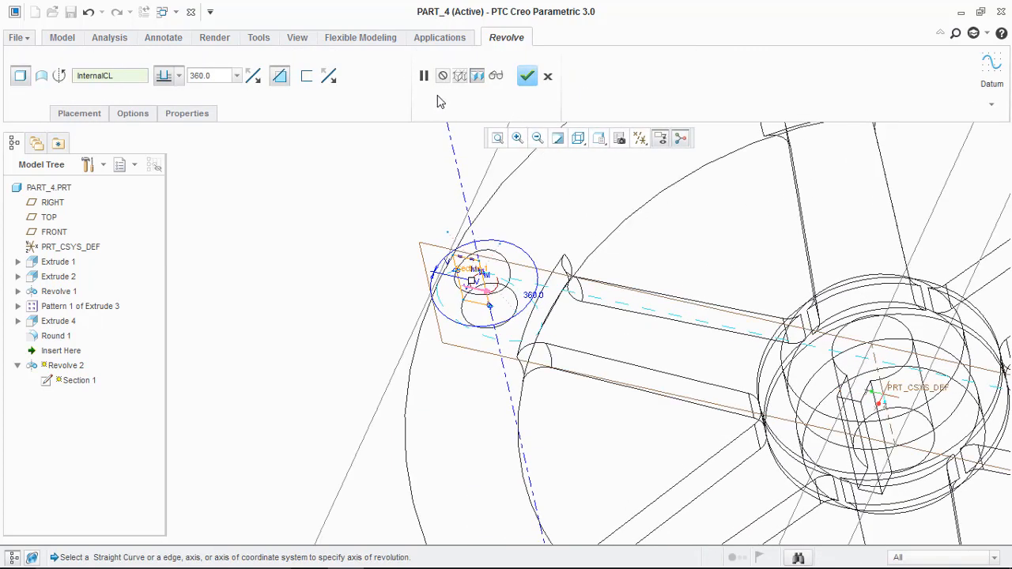
Display the model in Shading With Reflections, inspect the cut in the rim, and complete the 360° revolved cut
{"action": "left_click", "coordinate": [577, 140]}
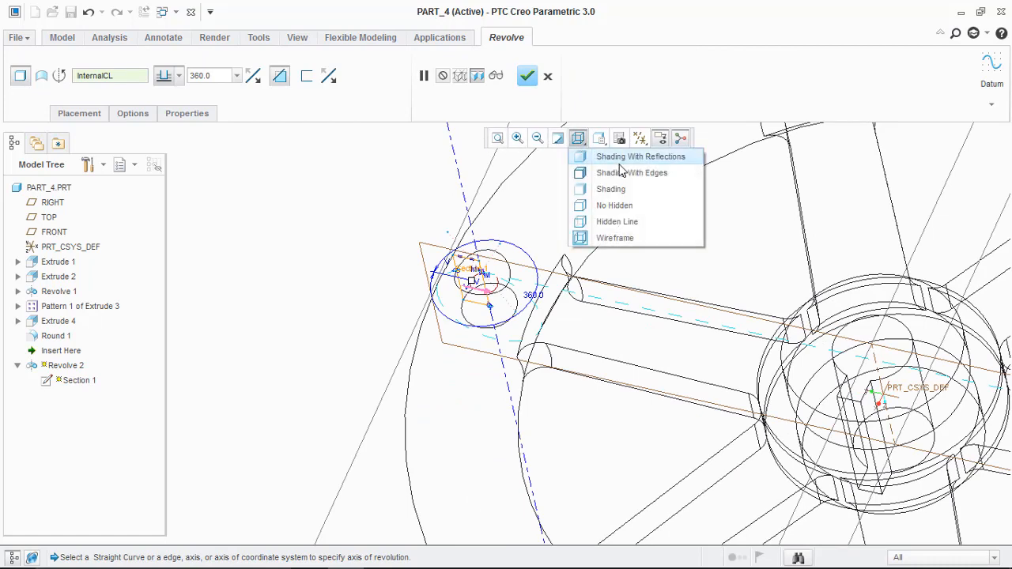
{"action": "left_click", "coordinate": [624, 161]}
{"action": "mouse_move", "coordinate": [514, 269]}
{"action": "middle_mouse_down"}
{"action": "mouse_move", "coordinate": [505, 296]}
{"action": "mouse_move", "coordinate": [576, 264]}
{"action": "mouse_move", "coordinate": [577, 277]}
{"action": "mouse_move", "coordinate": [566, 271]}
{"action": "middle_mouse_up"}
{"action": "scroll", "coordinate": [523, 290], "scroll_direction": "up", "scroll_amount": 3}
{"action": "scroll", "coordinate": [591, 257], "scroll_direction": "down", "scroll_amount": 4}
{"action": "scroll", "coordinate": [617, 271], "scroll_direction": "down", "scroll_amount": 2}
{"action": "scroll", "coordinate": [617, 271], "scroll_direction": "up", "scroll_amount": 3}
{"action": "left_click", "coordinate": [527, 77]}
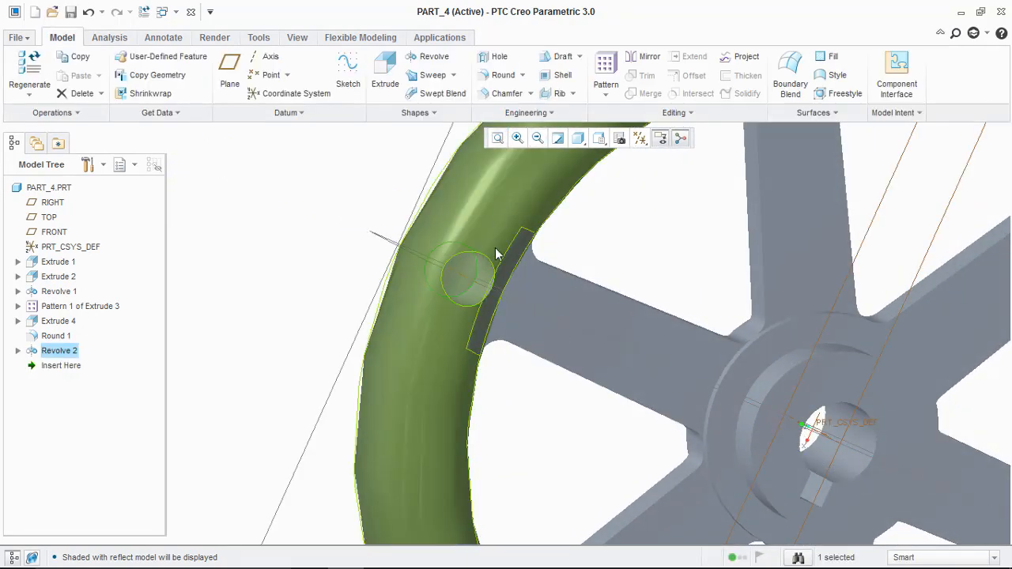
Start a new sketch on the RIGHT datum plane and orient the view parallel to the sketch
{"action": "scroll", "coordinate": [507, 271], "scroll_direction": "up", "scroll_amount": 5}
{"action": "middle_click_drag", "start_coordinate": [519, 294], "coordinate": [523, 270]}
{"action": "left_click", "coordinate": [52, 204]}
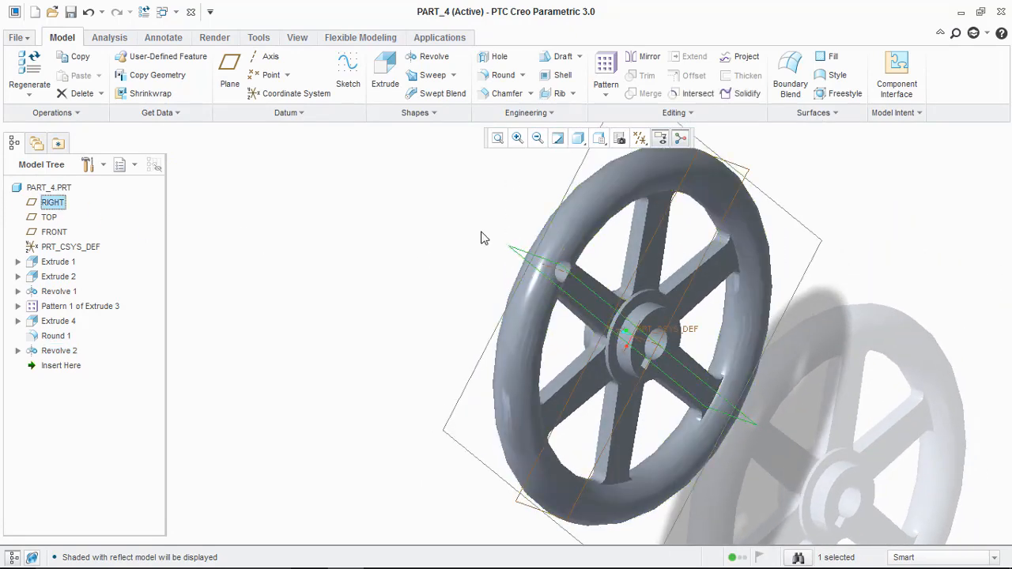
{"action": "left_click", "coordinate": [355, 73]}
{"action": "left_click", "coordinate": [640, 141]}
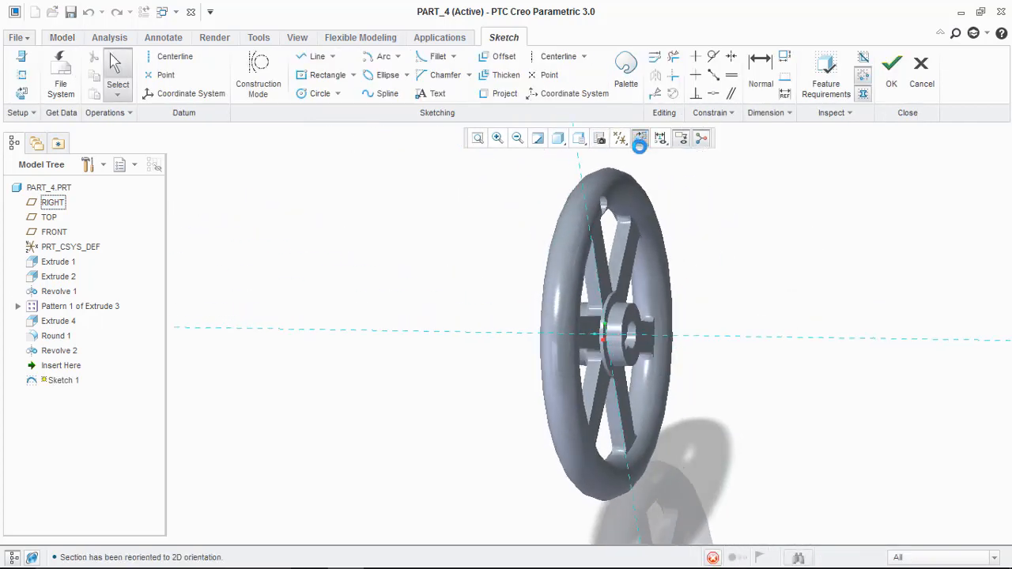
Add the rim hole's silhouette edges and its horizontal axis as references for the sketch
{"action": "left_click", "coordinate": [19, 83]}
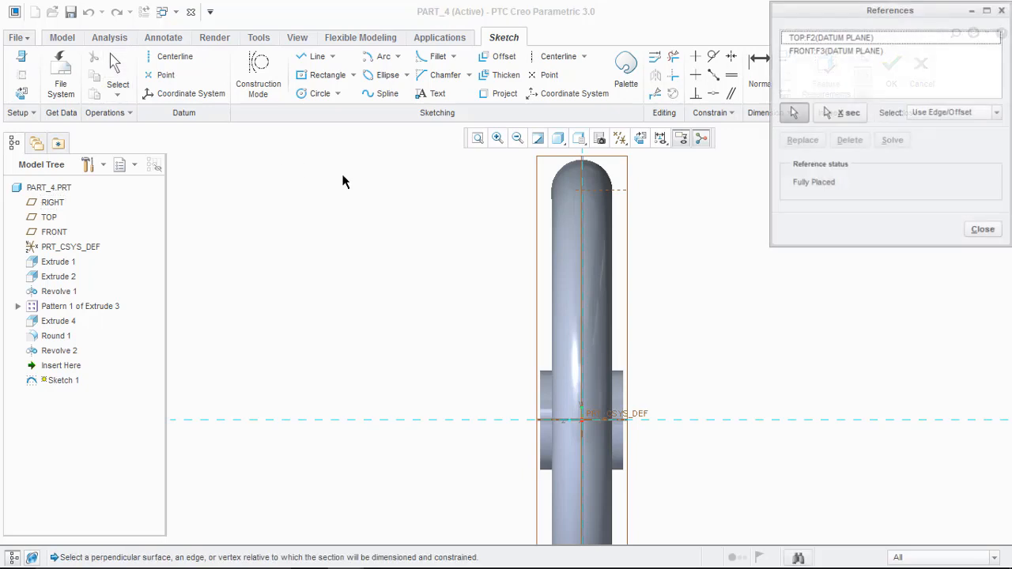
{"action": "left_click", "coordinate": [599, 210]}
{"action": "left_click", "coordinate": [612, 190]}
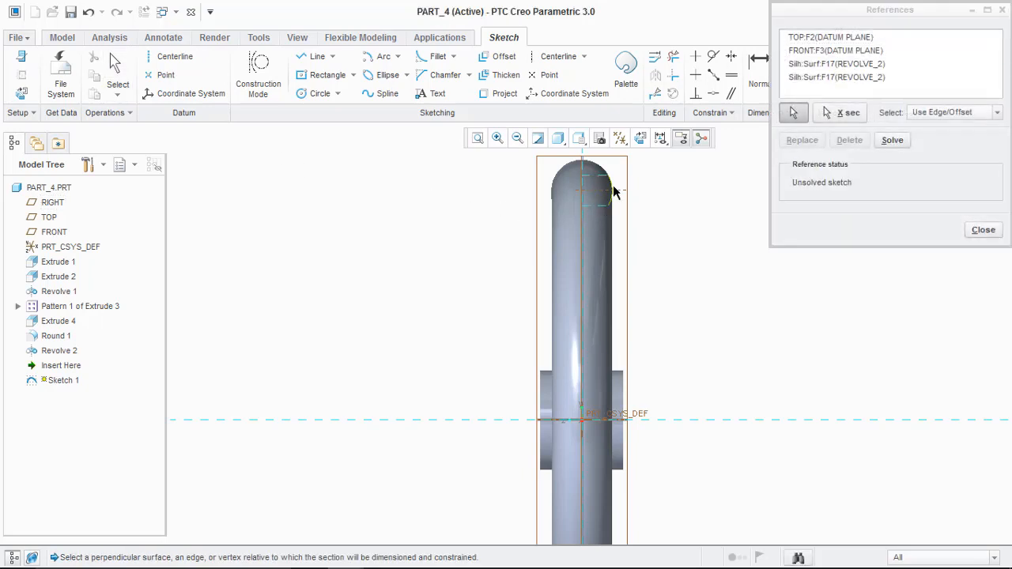
{"action": "left_click", "coordinate": [606, 197]}
{"action": "left_click", "coordinate": [983, 230]}
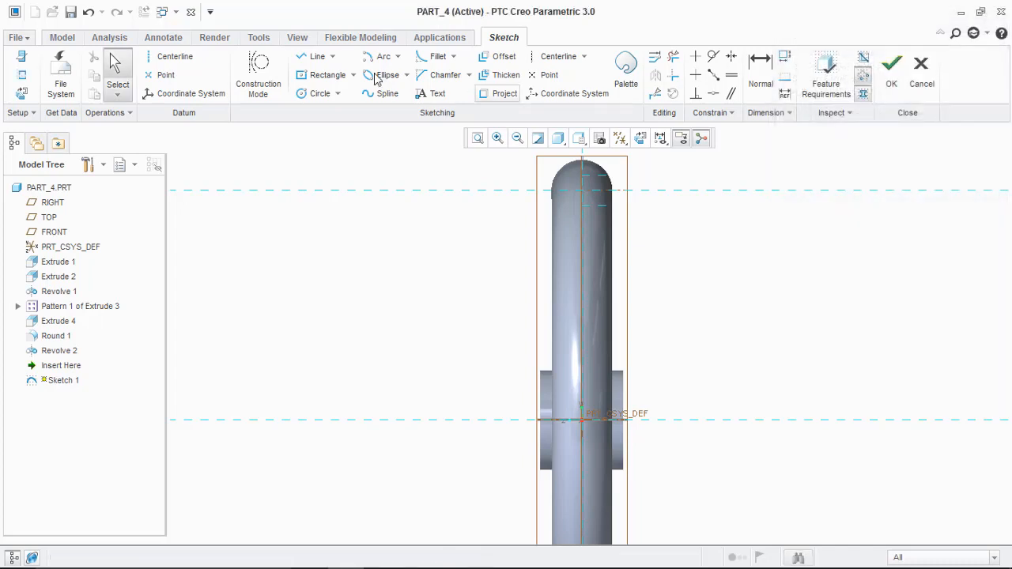
Draw a horizontal datum centerline along the axis of the rim hole
{"action": "left_click", "coordinate": [172, 56]}
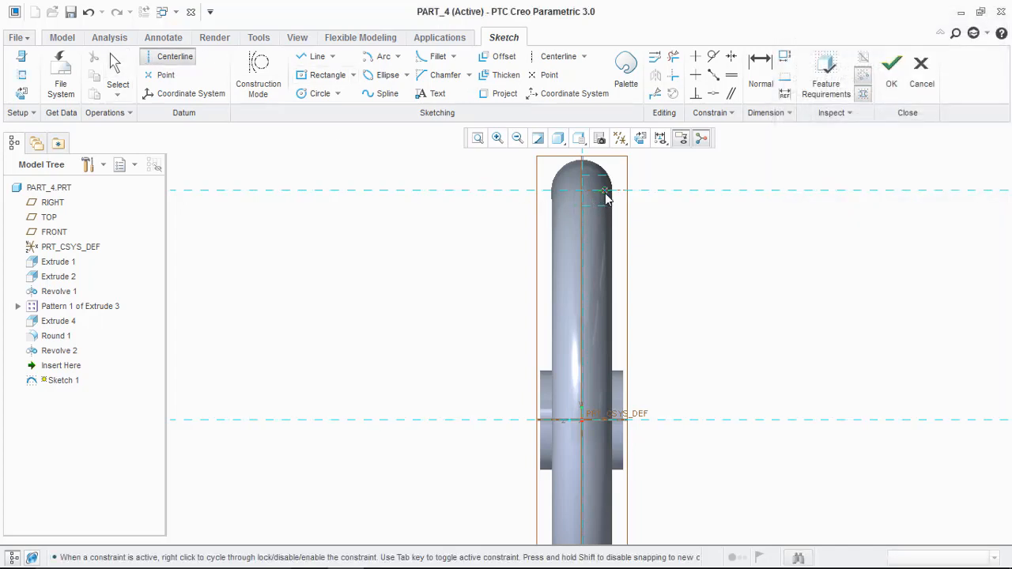
{"action": "left_click", "coordinate": [605, 191]}
{"action": "left_click", "coordinate": [570, 192]}
{"action": "middle_click", "coordinate": [727, 203]}
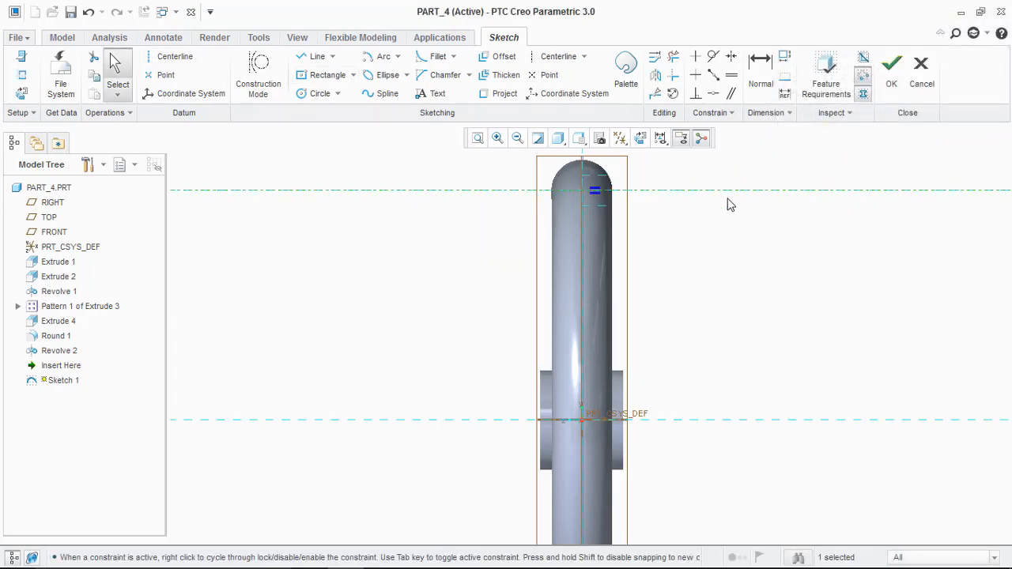
Draw a horizontal line along the hole's lower edge, from outside the rim to the vertical reference, and finish the sketch
{"action": "left_click", "coordinate": [314, 56]}
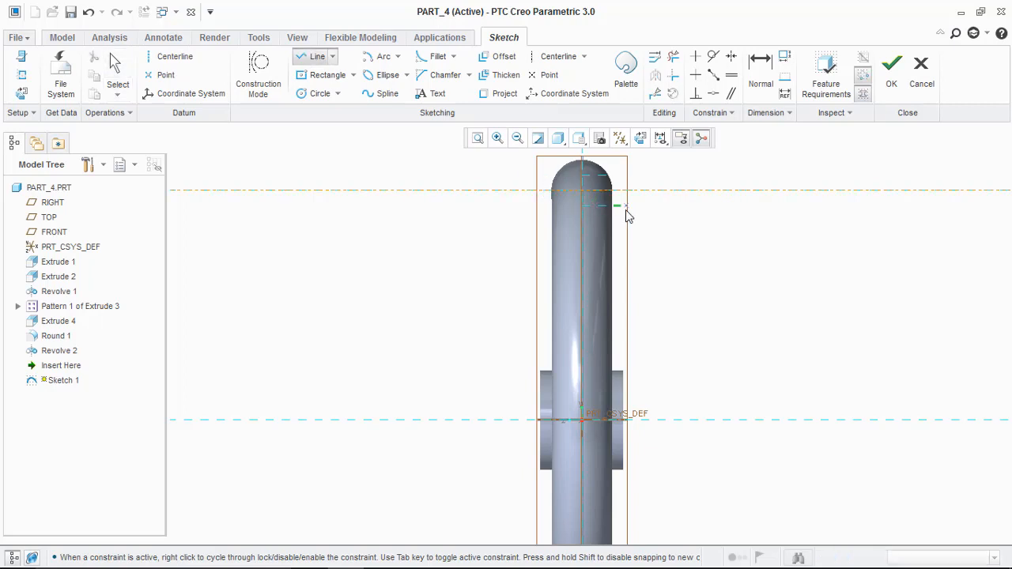
{"action": "left_click", "coordinate": [639, 207]}
{"action": "left_click", "coordinate": [582, 207]}
{"action": "middle_click", "coordinate": [696, 224]}
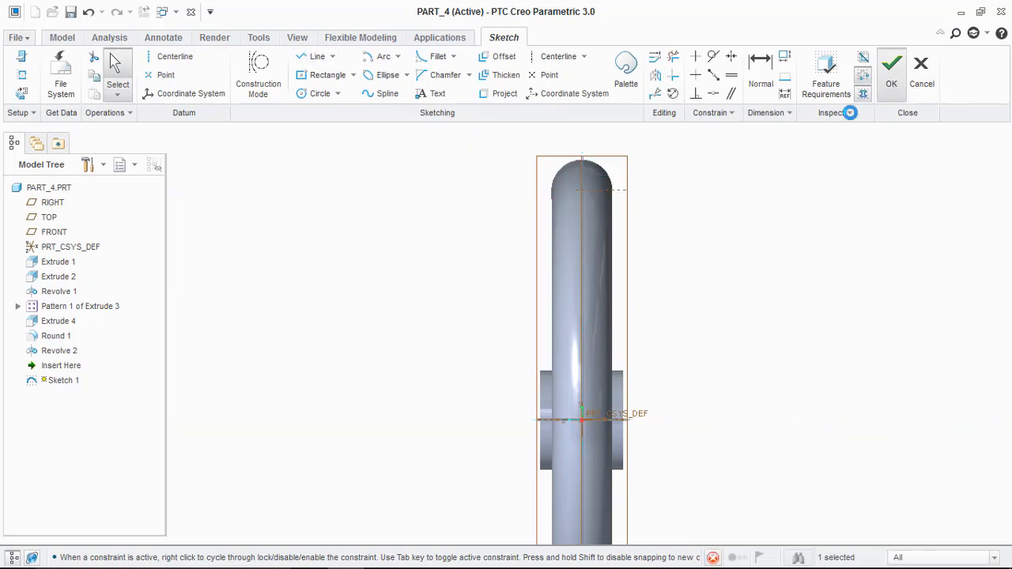
{"action": "left_click", "coordinate": [890, 67]}
{"action": "mouse_move", "coordinate": [720, 185]}
{"action": "middle_mouse_down"}
{"action": "mouse_move", "coordinate": [694, 208]}
{"action": "mouse_move", "coordinate": [720, 203]}
{"action": "mouse_move", "coordinate": [666, 237]}
{"action": "mouse_move", "coordinate": [683, 222]}
{"action": "middle_mouse_up"}
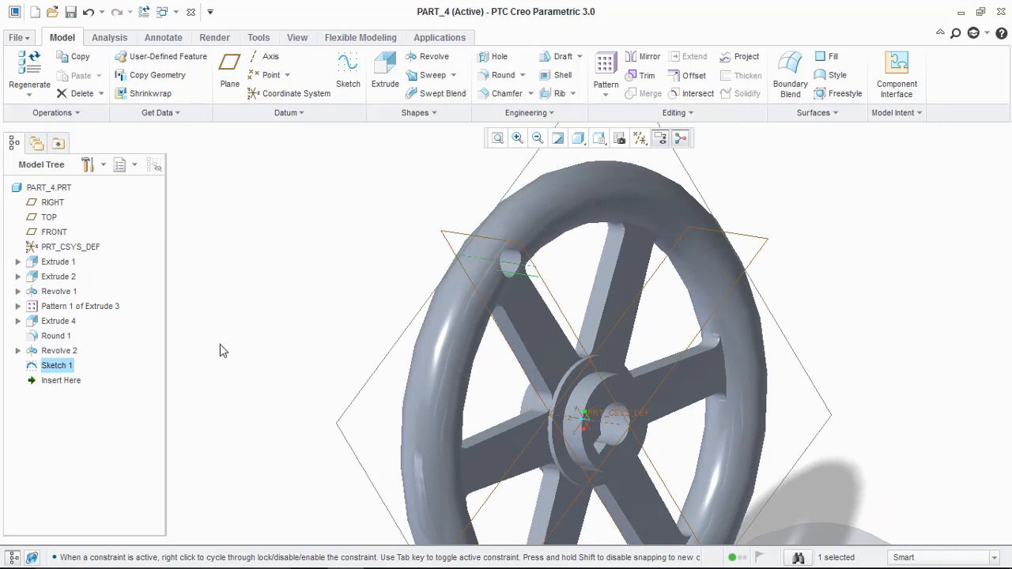
Examine the hand wheel's M12 hole and the handle dimensions in the MMD LAB MANUAL PDF in Adobe Reader, and return to Creo Parametric
{"action": "right_click", "coordinate": [57, 351]}
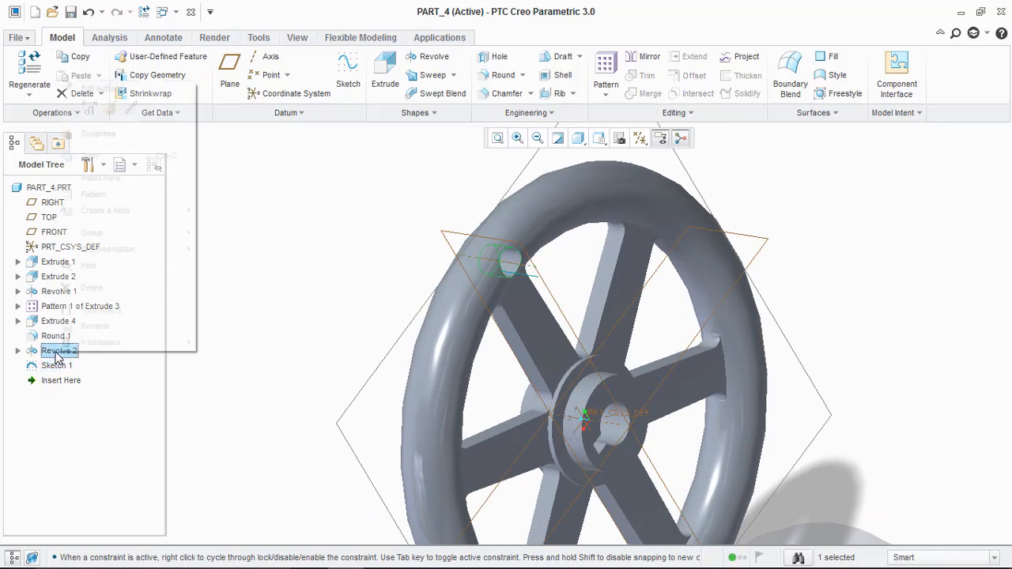
{"action": "left_click", "coordinate": [381, 555]}
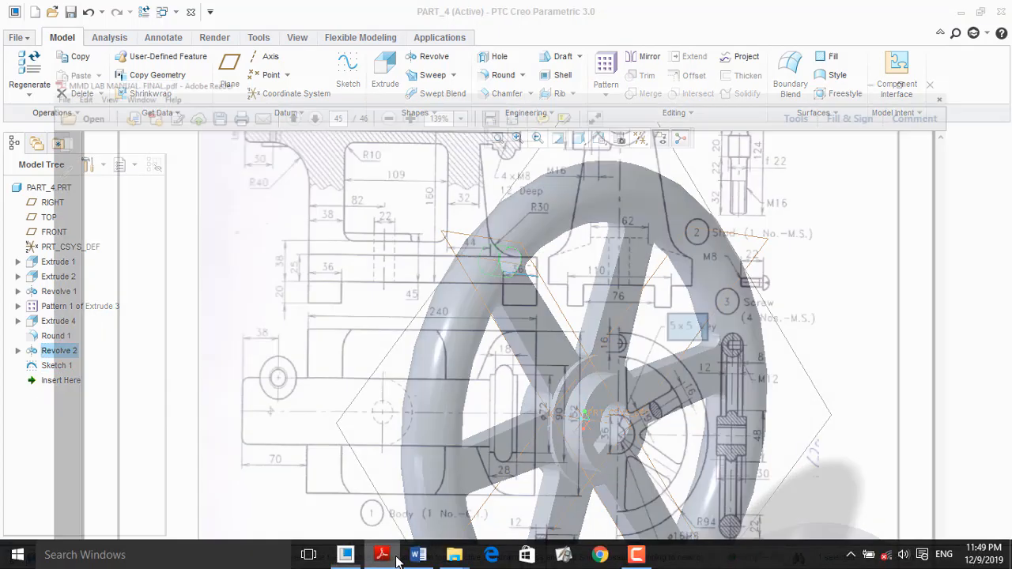
{"action": "scroll", "coordinate": [664, 385], "scroll_direction": "down", "scroll_amount": 3}
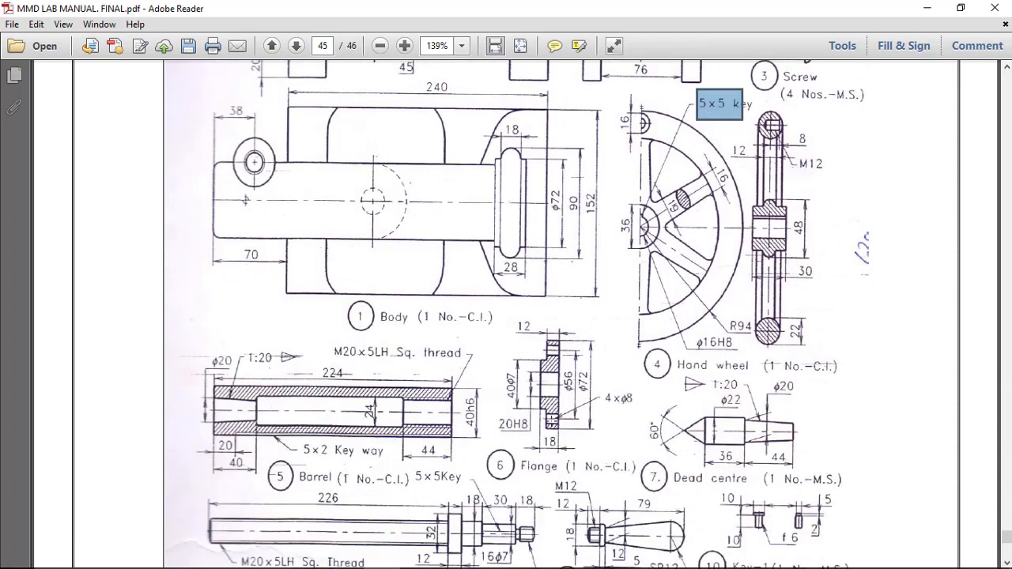
{"action": "scroll", "coordinate": [552, 430], "scroll_direction": "down", "scroll_amount": 2}
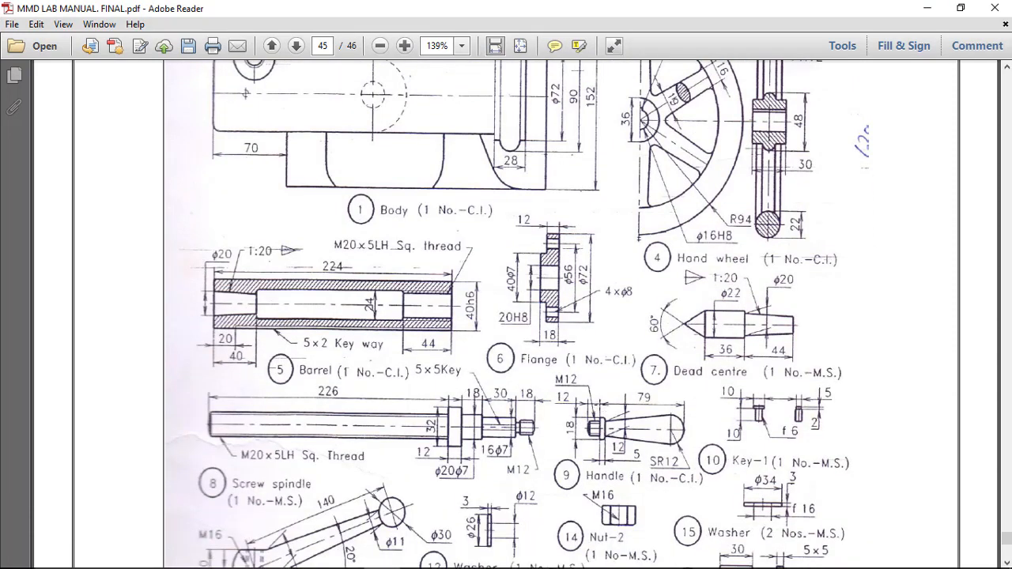
{"action": "left_click", "coordinate": [359, 555]}
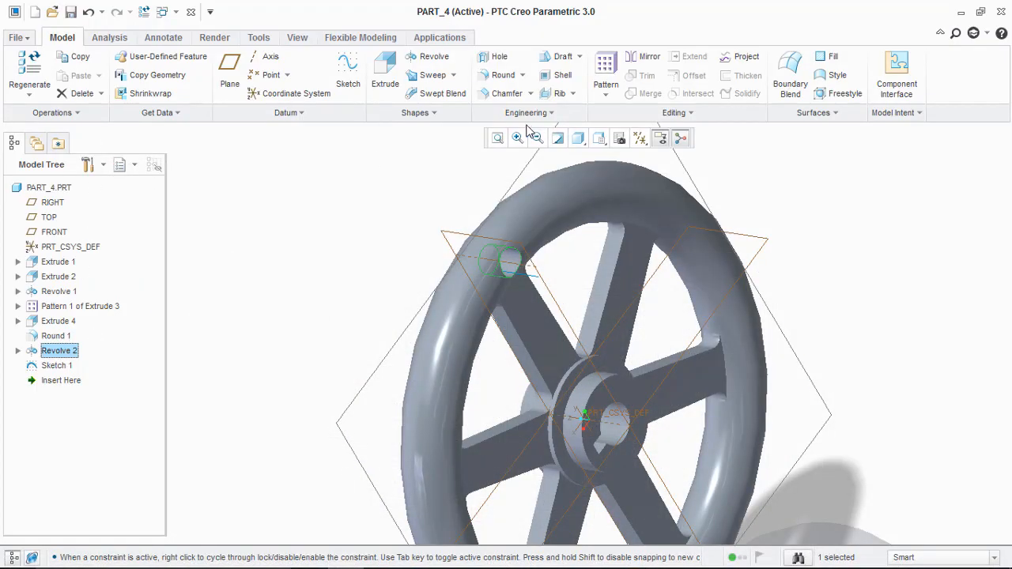
Edit the definition of Revolve 2, open its internal section, and orient the view parallel to the sketch
{"action": "right_click", "coordinate": [65, 352]}
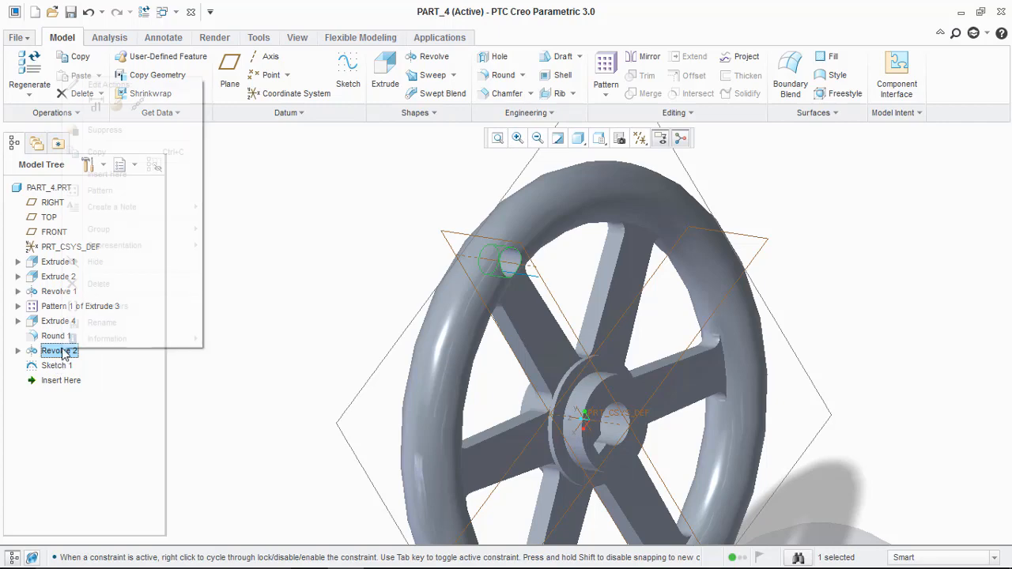
{"action": "left_click", "coordinate": [112, 105]}
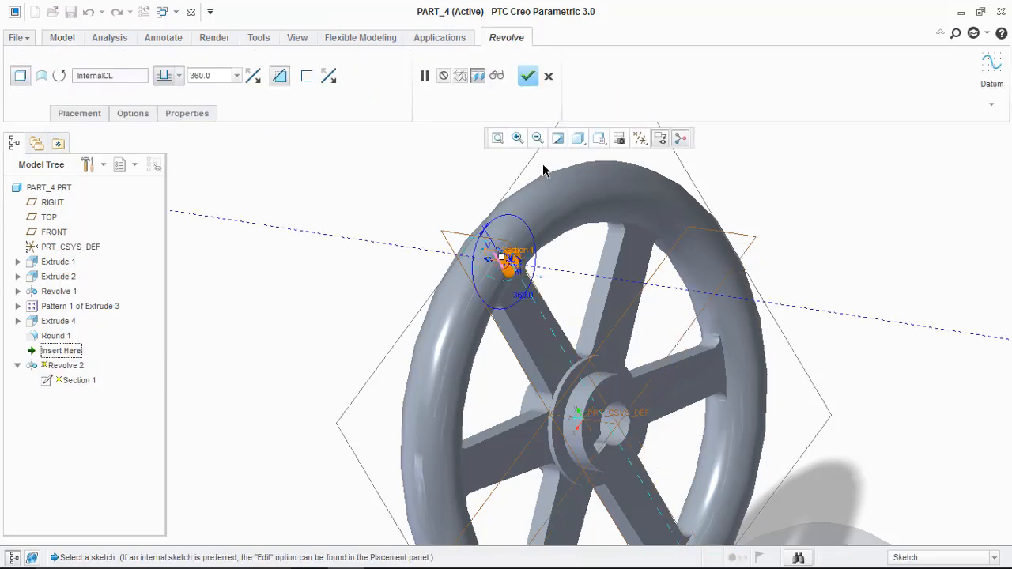
{"action": "left_click", "coordinate": [79, 113]}
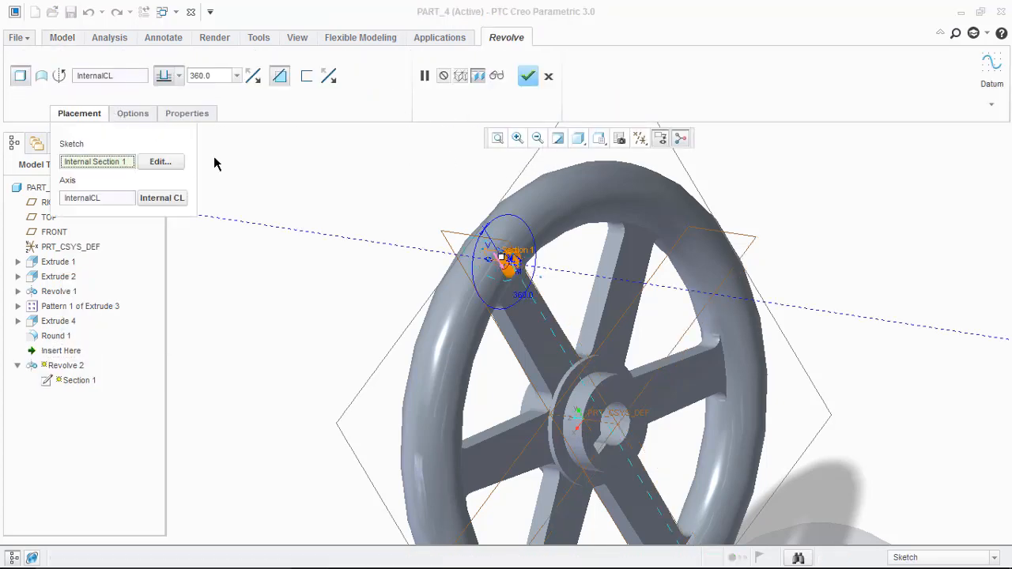
{"action": "left_click", "coordinate": [170, 163]}
{"action": "left_click", "coordinate": [637, 139]}
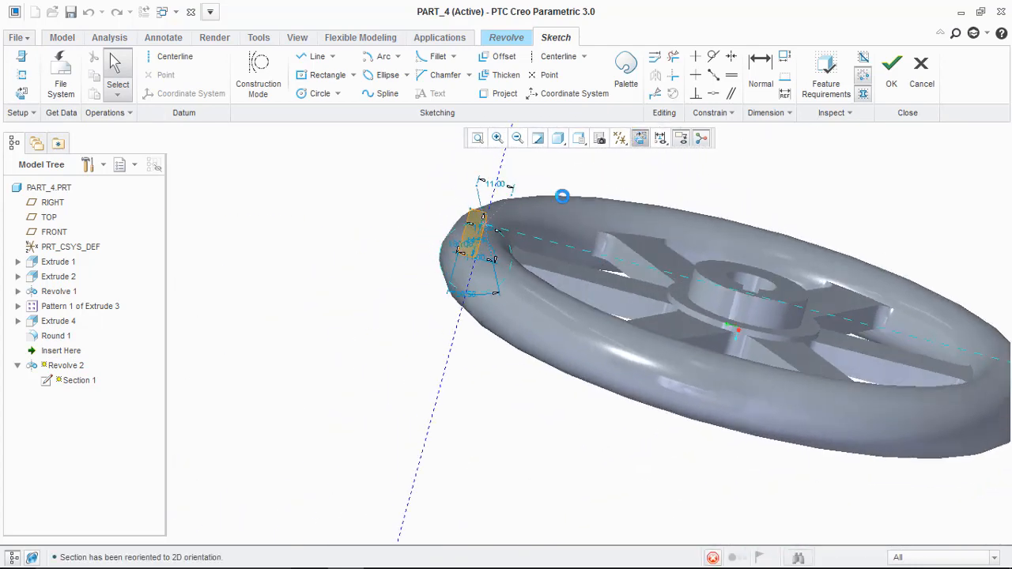
Try to dimension the vertical distance from the rim's uppermost point to the circle's centre, and dismiss the conflicting dimension
{"action": "scroll", "coordinate": [510, 275], "scroll_direction": "up", "scroll_amount": 3}
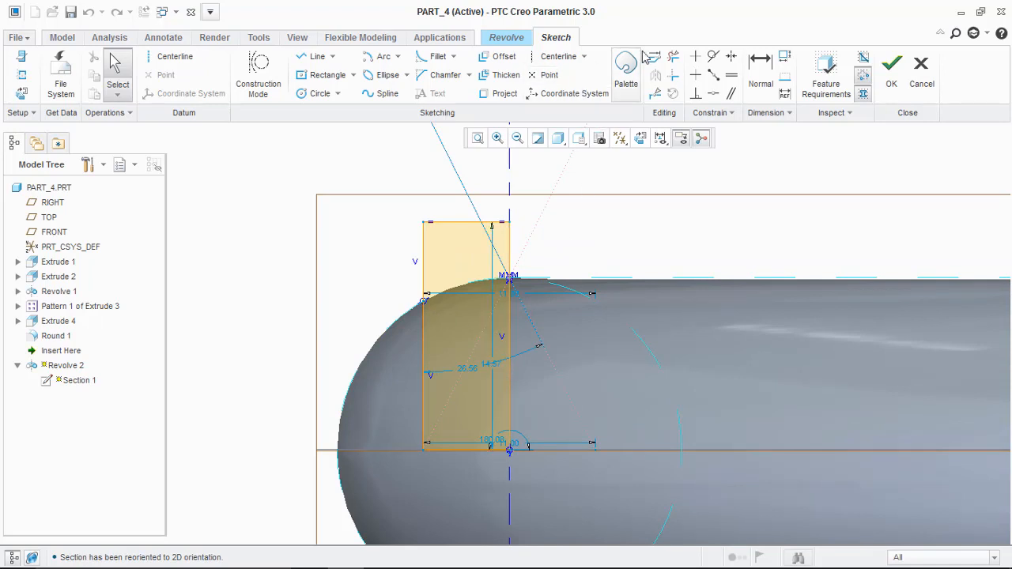
{"action": "left_click", "coordinate": [755, 82]}
{"action": "scroll", "coordinate": [513, 276], "scroll_direction": "up", "scroll_amount": 3}
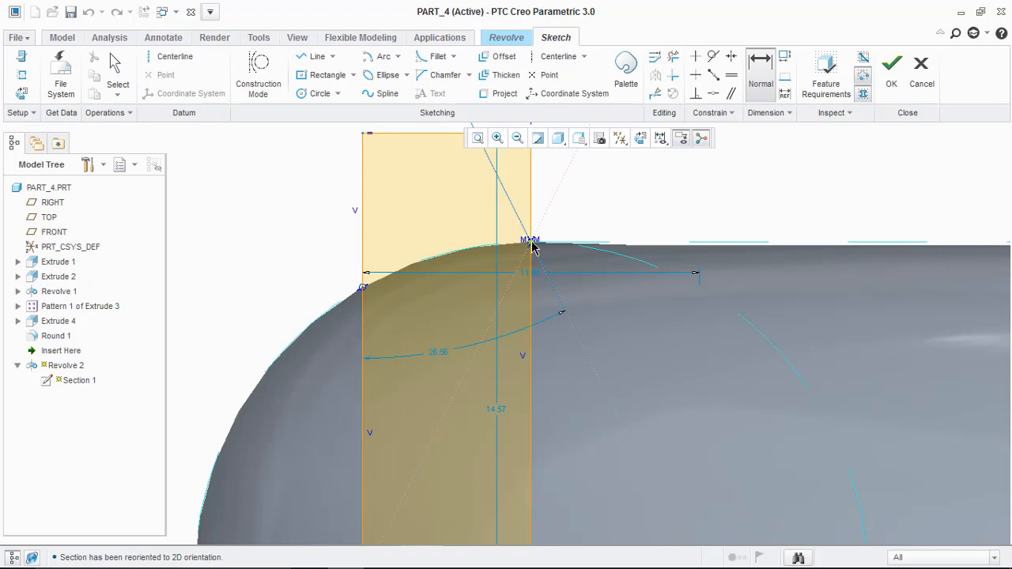
{"action": "scroll", "coordinate": [531, 245], "scroll_direction": "down", "scroll_amount": 4}
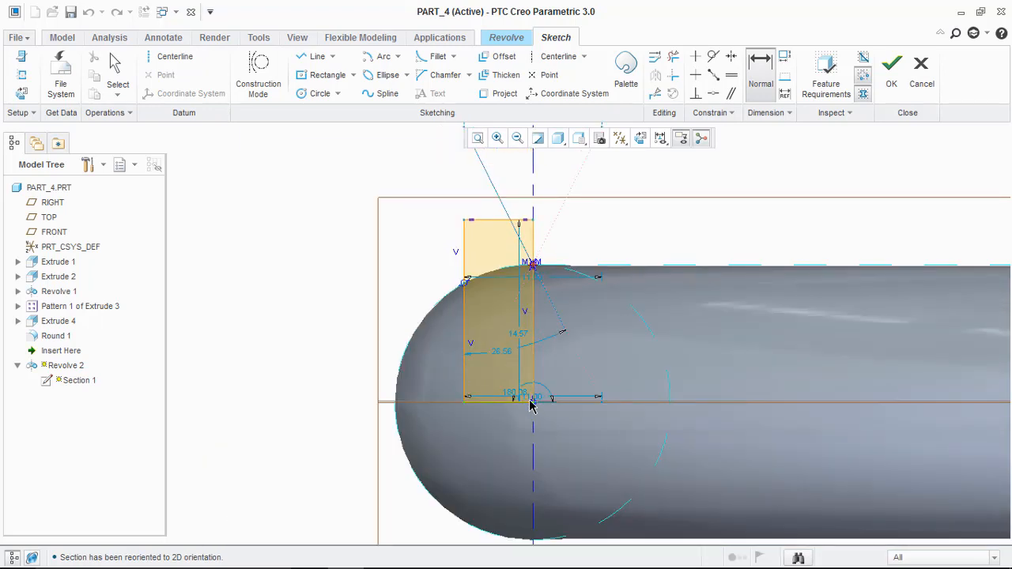
{"action": "left_click", "coordinate": [532, 402]}
{"action": "middle_click", "coordinate": [610, 346]}
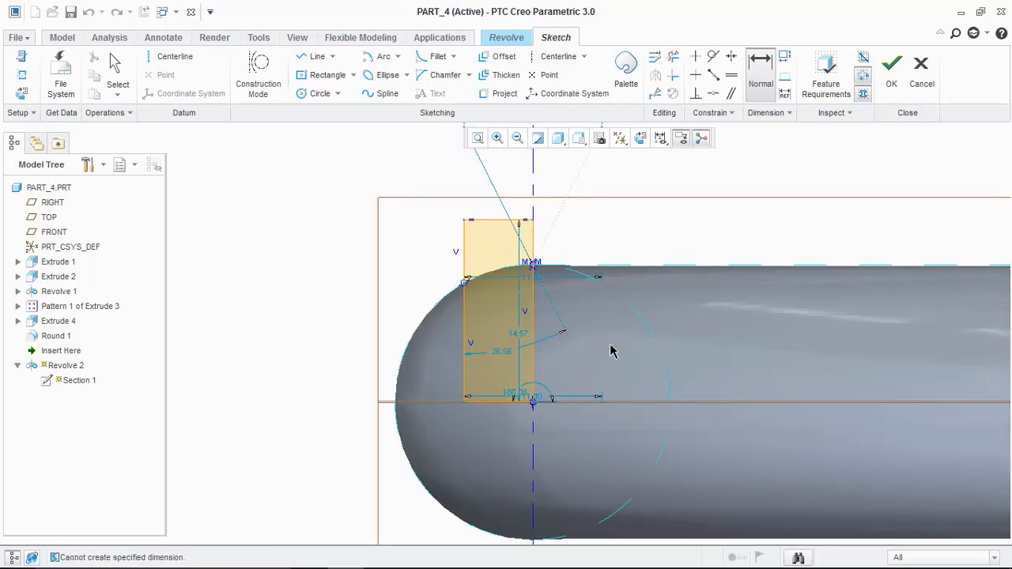
{"action": "scroll", "coordinate": [544, 316], "scroll_direction": "up", "scroll_amount": 2}
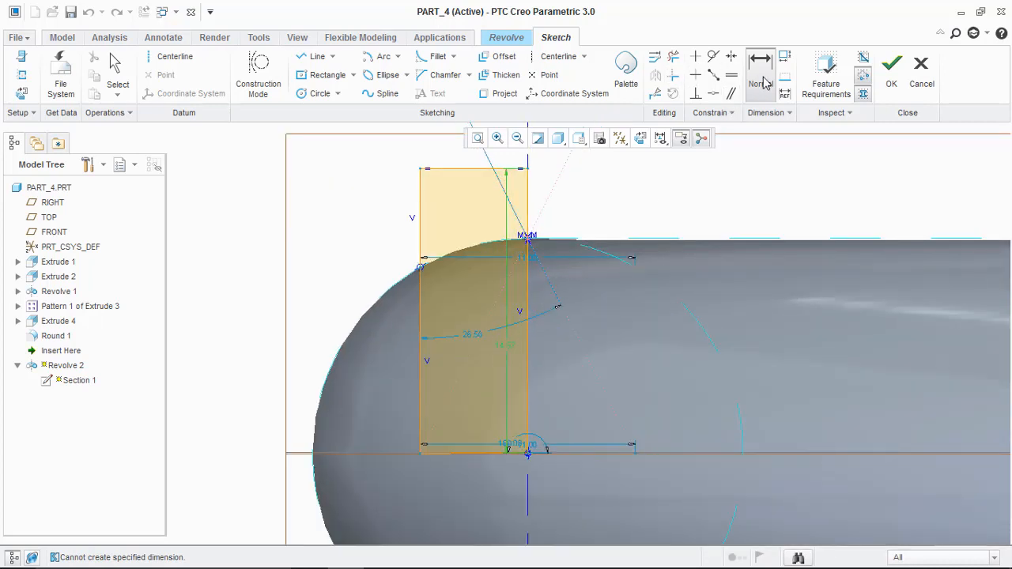
{"action": "scroll", "coordinate": [530, 241], "scroll_direction": "up", "scroll_amount": 3}
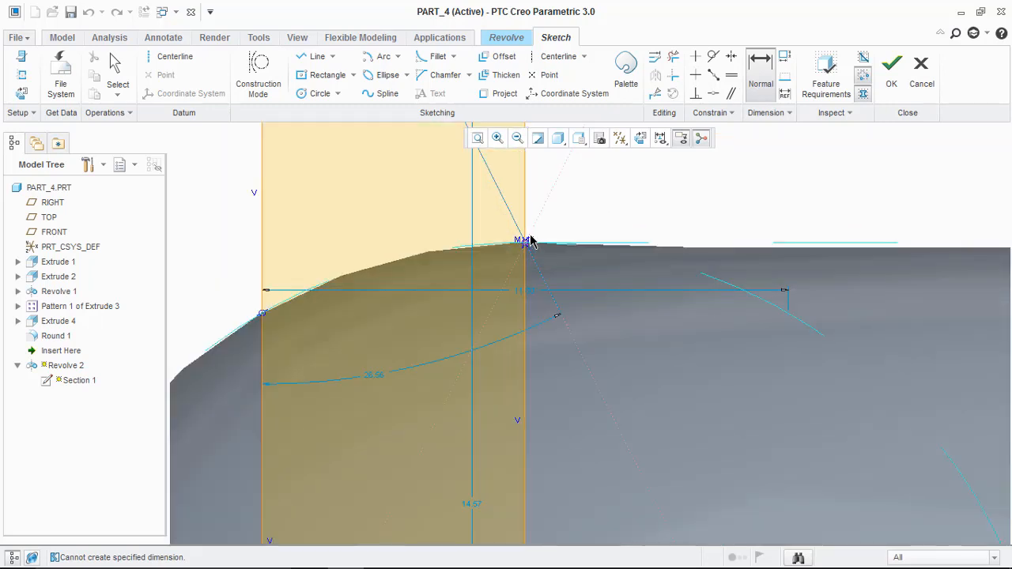
{"action": "scroll", "coordinate": [525, 293], "scroll_direction": "down", "scroll_amount": 5}
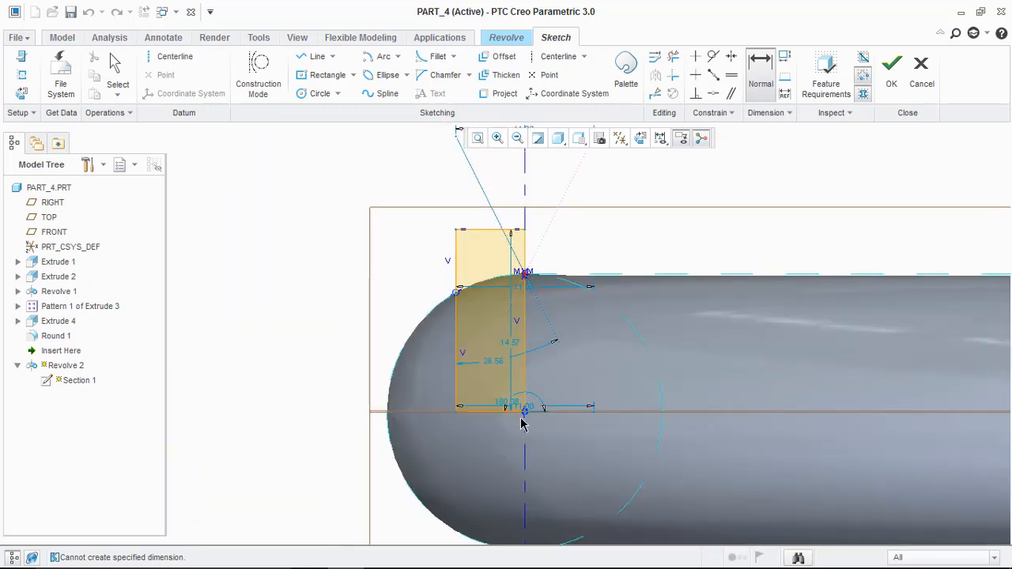
{"action": "left_click", "coordinate": [524, 412]}
{"action": "middle_click", "coordinate": [553, 336]}
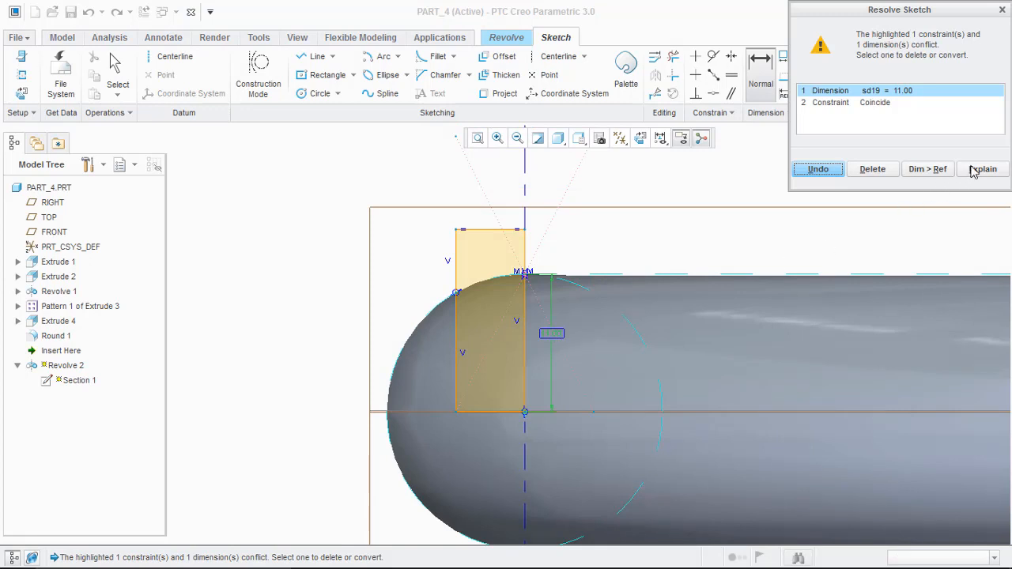
{"action": "left_click", "coordinate": [1001, 9]}
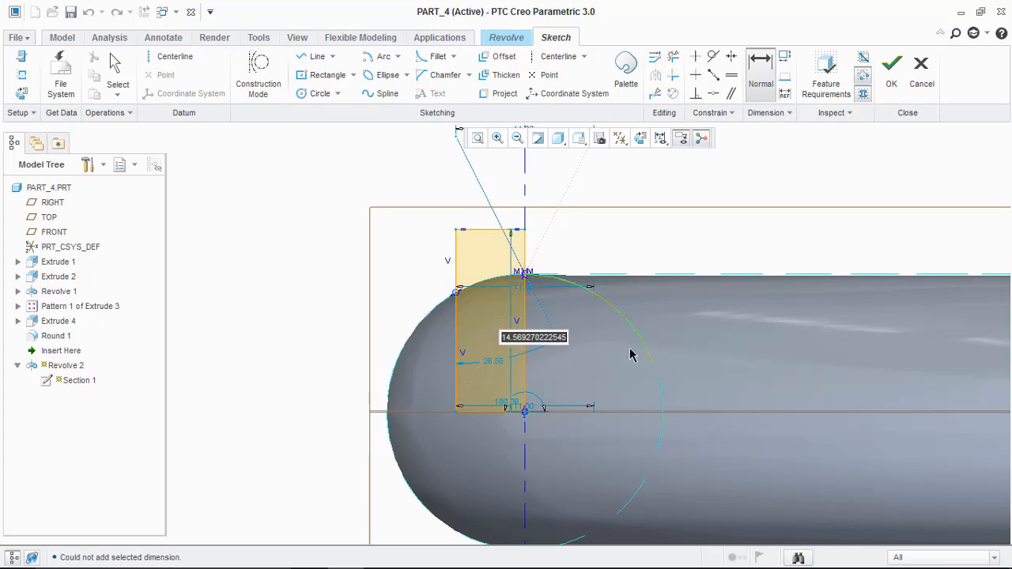
Try a height of 16 for the cut profile along the centre line, and undo that change
{"action": "type", "text": "1"}
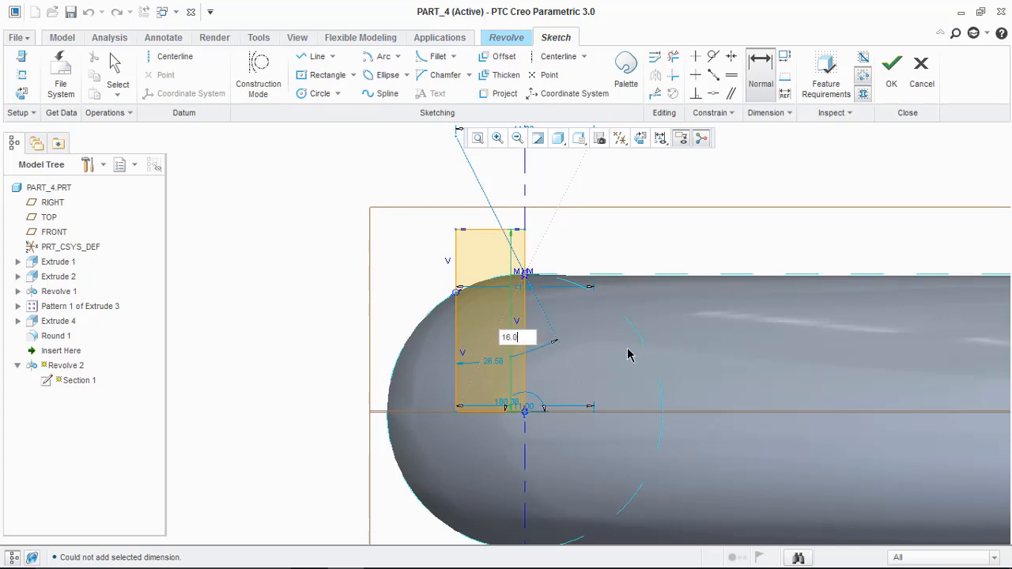
{"action": "type", "text": "6.0"}
{"action": "key", "text": "Return"}
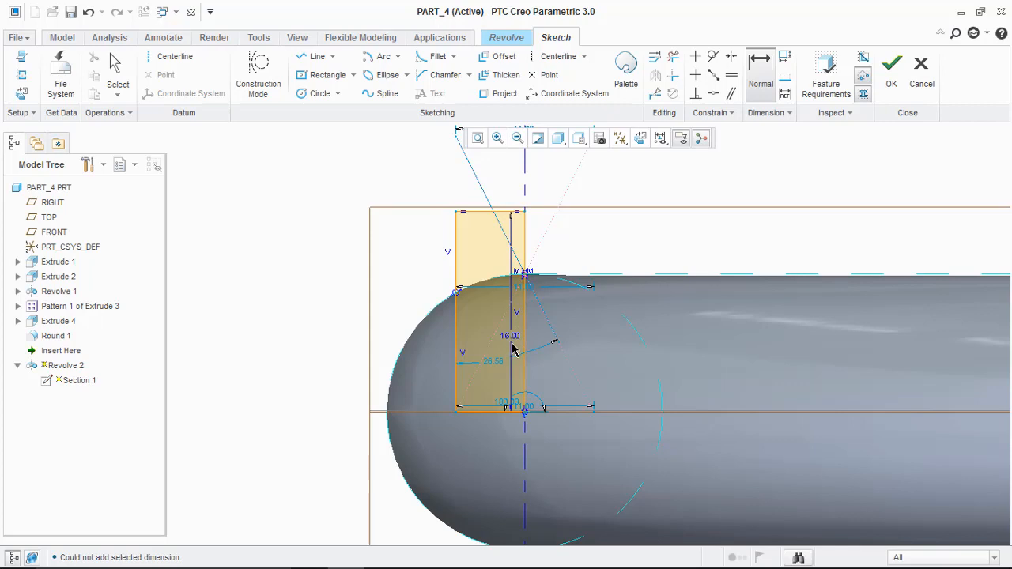
{"action": "key", "text": "ctrl+z"}
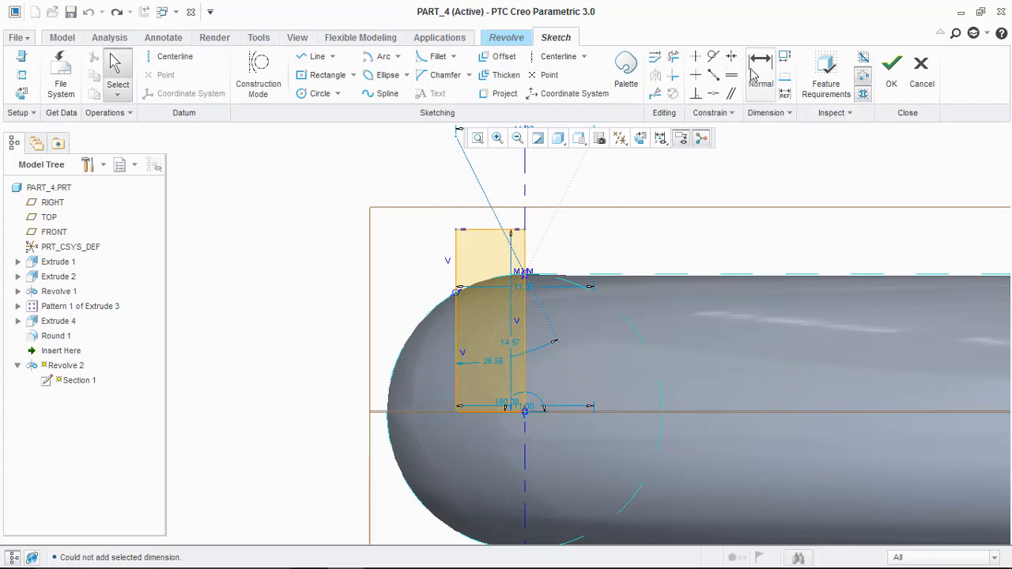
Delete the horizontal line that closes the lower end of the cut profile
{"action": "left_click", "coordinate": [494, 412]}
{"action": "key", "text": "Delete"}
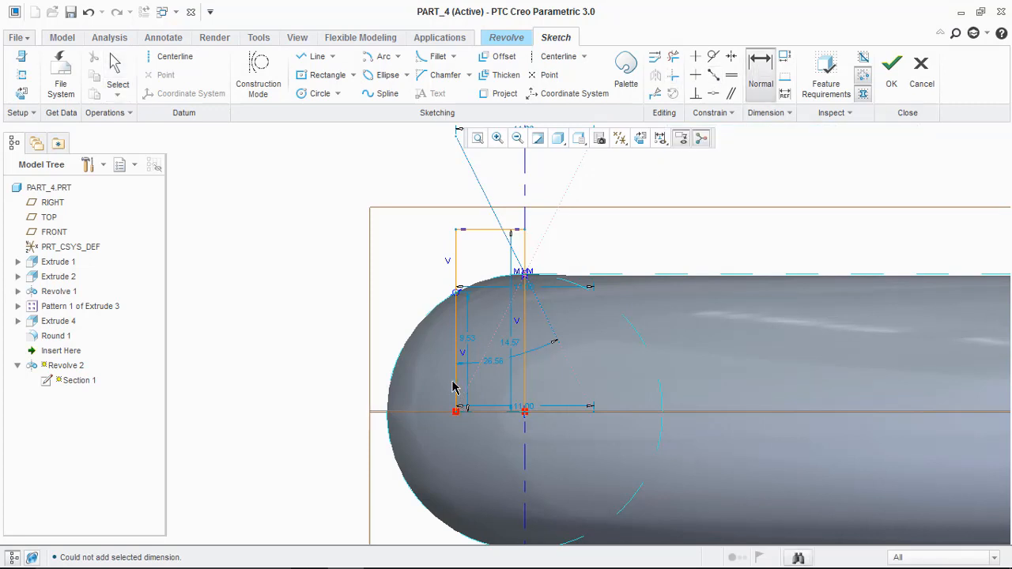
Dimension the lower segment of the cut profile's left side, and delete that dimension
{"action": "left_click", "coordinate": [456, 386]}
{"action": "middle_click", "coordinate": [436, 384]}
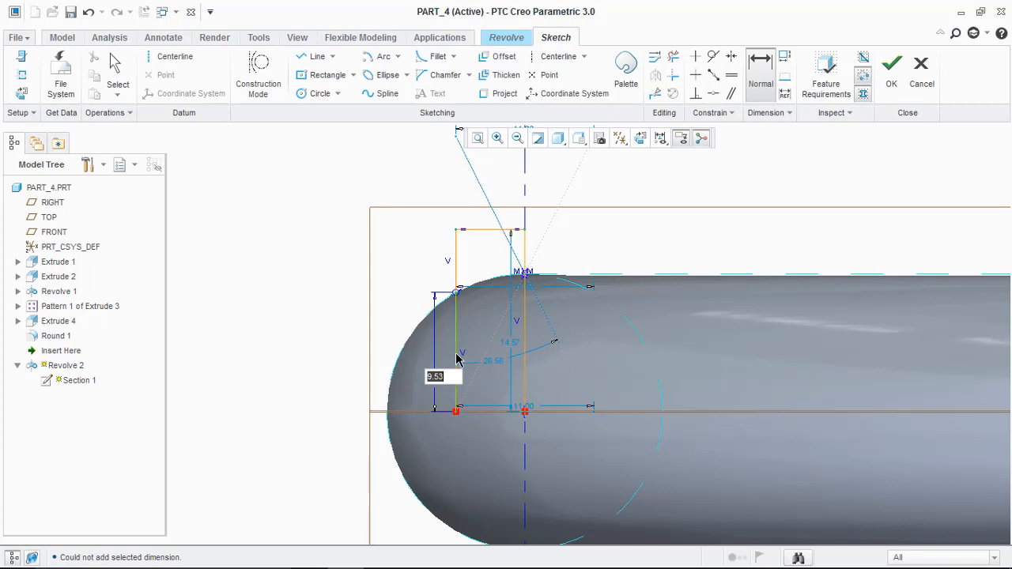
{"action": "key", "text": "Return"}
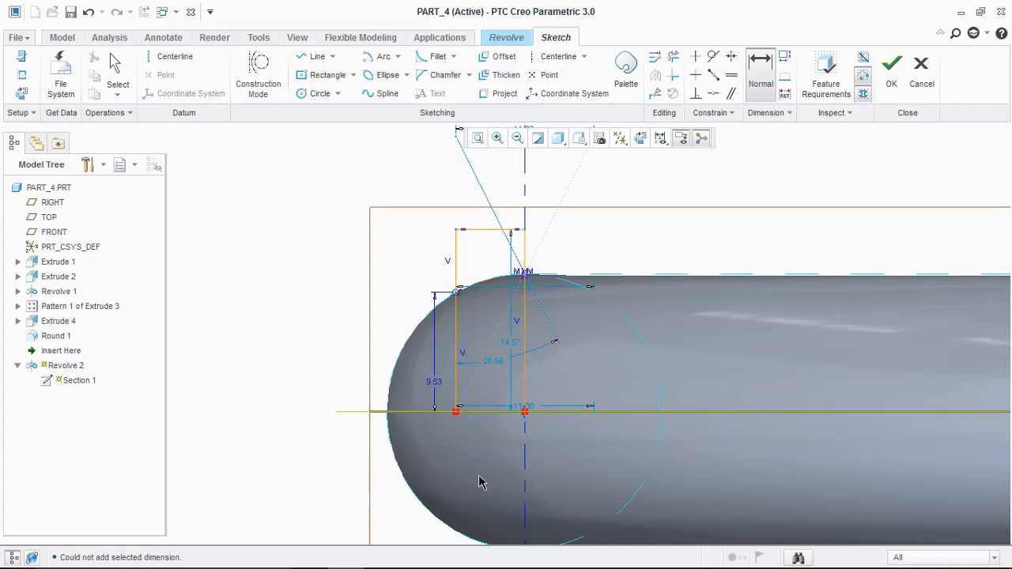
{"action": "left_click", "coordinate": [434, 383]}
{"action": "key", "text": "Delete"}
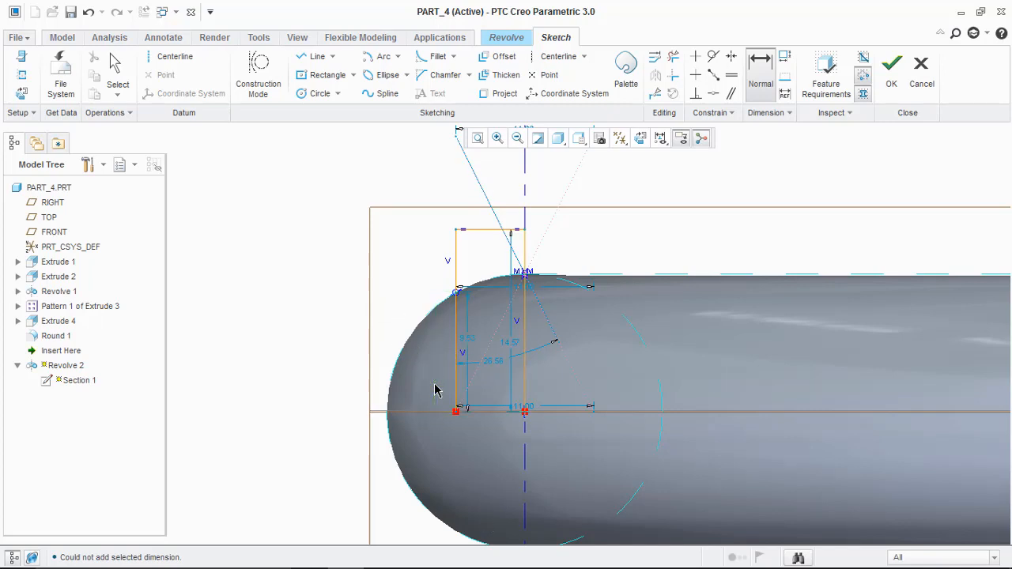
{"action": "left_click", "coordinate": [313, 56]}
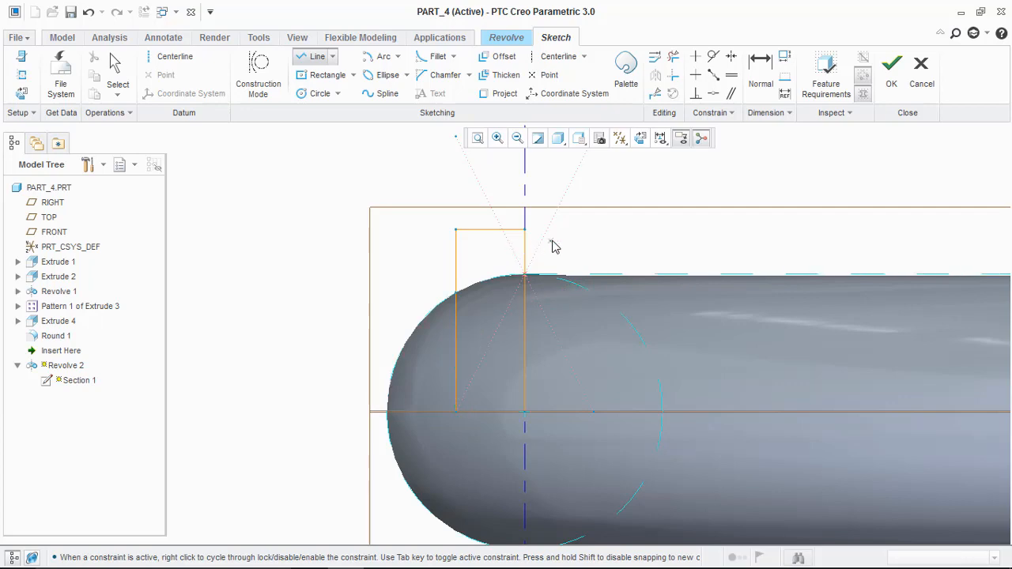
{"action": "middle_click_drag", "start_coordinate": [552, 246], "coordinate": [503, 249]}
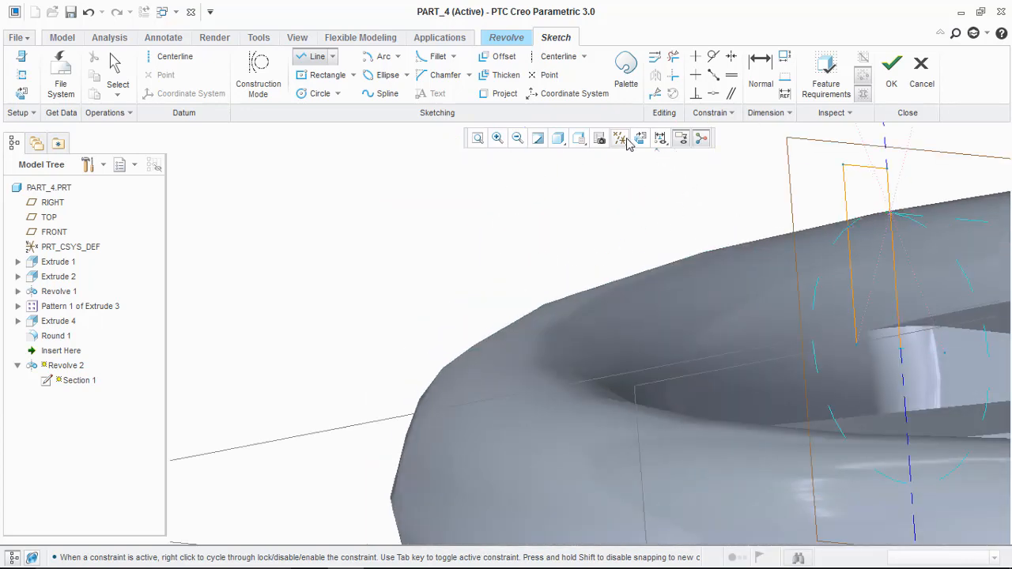
{"action": "left_click", "coordinate": [621, 138]}
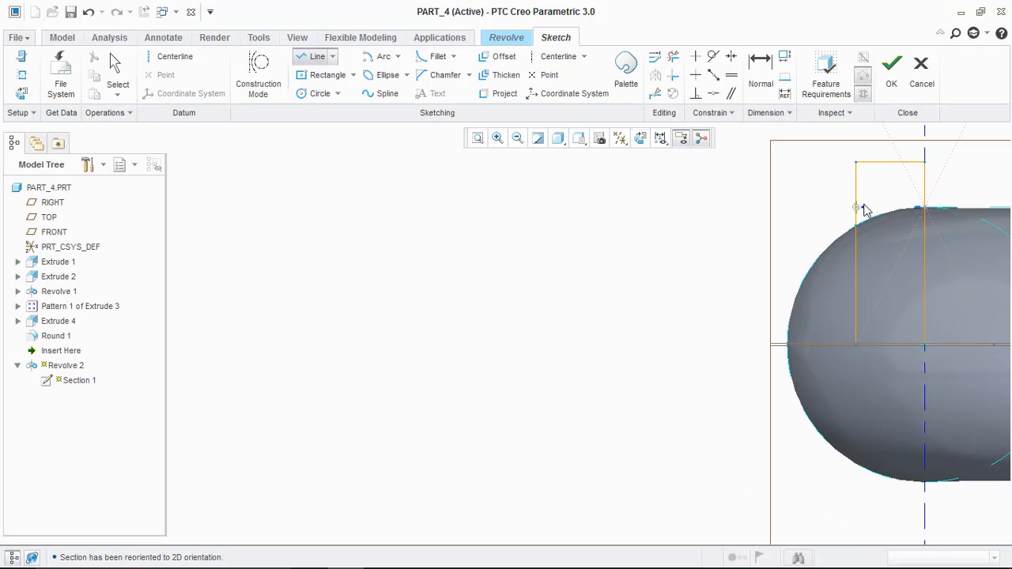
{"action": "middle_click_drag", "start_coordinate": [867, 210], "coordinate": [546, 277]}
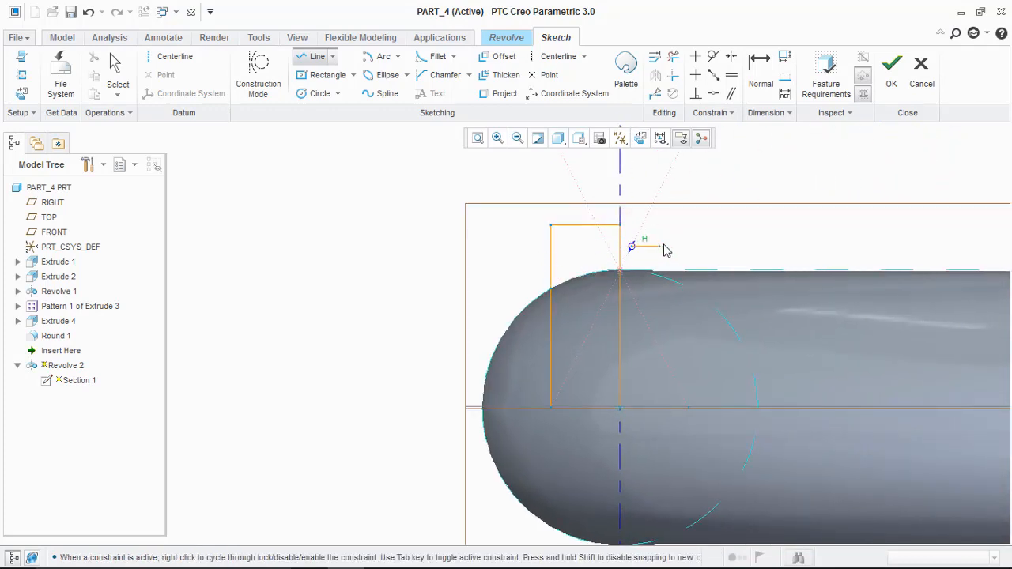
{"action": "key", "text": "Escape"}
Trim away the segments of the cut profile's two vertical sides that extend above the rim's surface
{"action": "left_click", "coordinate": [673, 56]}
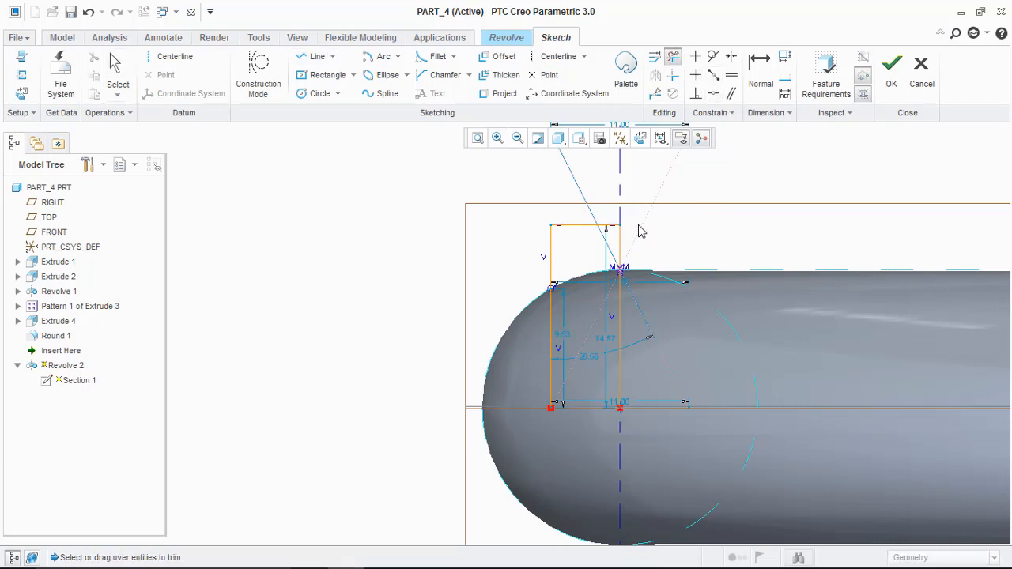
{"action": "left_click", "coordinate": [613, 250]}
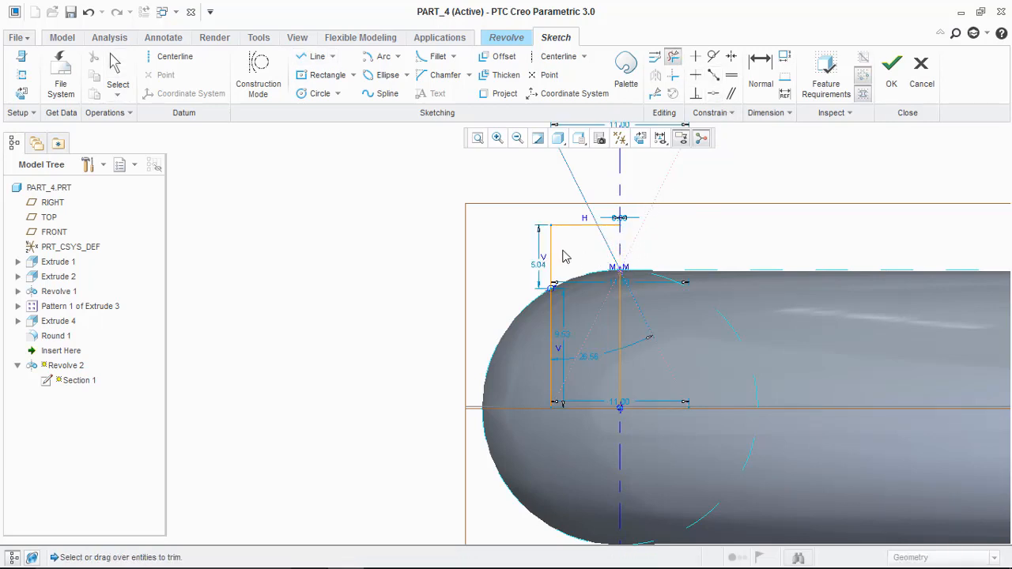
{"action": "left_click_drag", "start_coordinate": [529, 257], "coordinate": [569, 254]}
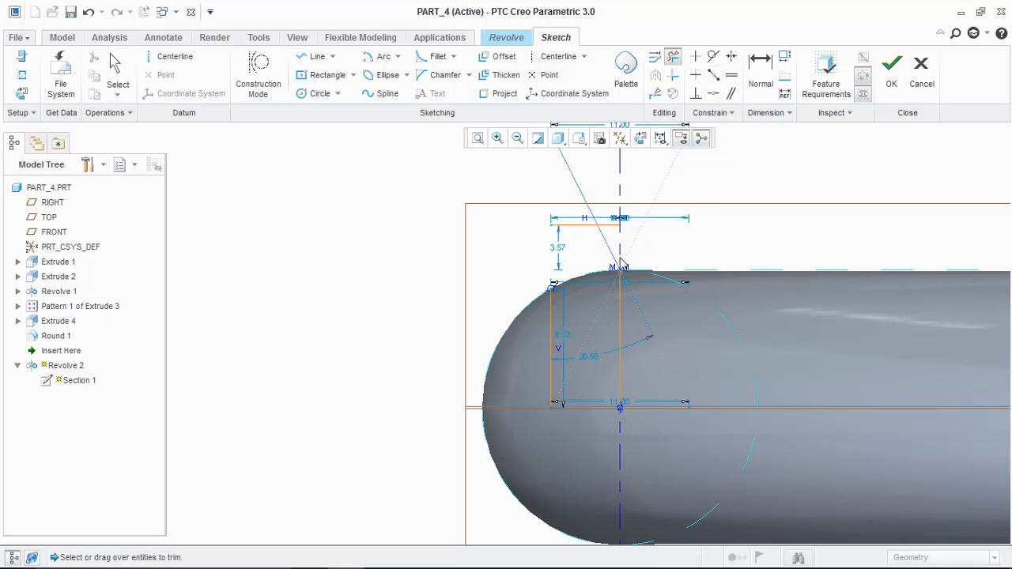
{"action": "scroll", "coordinate": [619, 263], "scroll_direction": "down", "scroll_amount": 2}
{"action": "scroll", "coordinate": [630, 263], "scroll_direction": "up", "scroll_amount": 2}
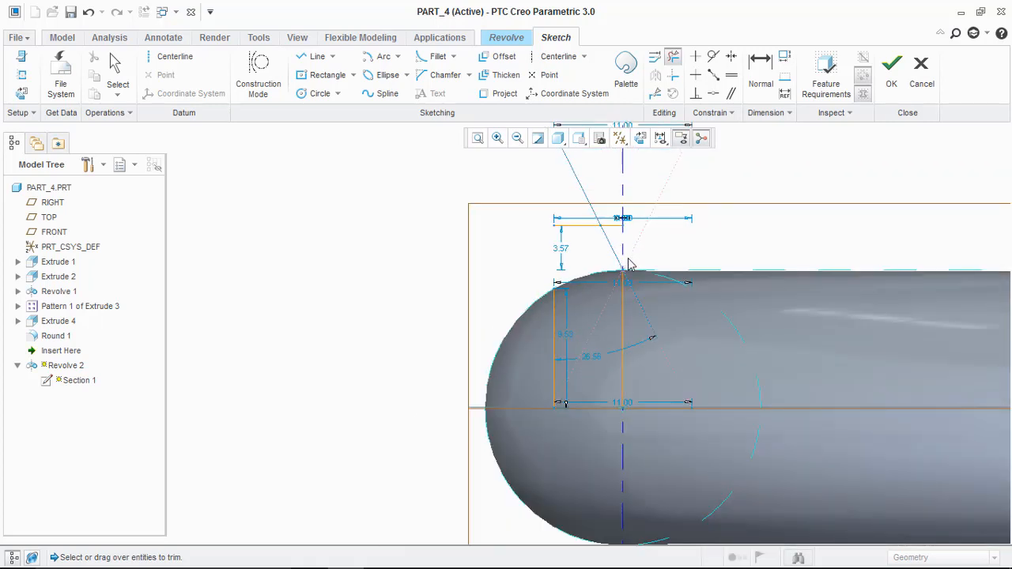
{"action": "middle_click", "coordinate": [707, 235]}
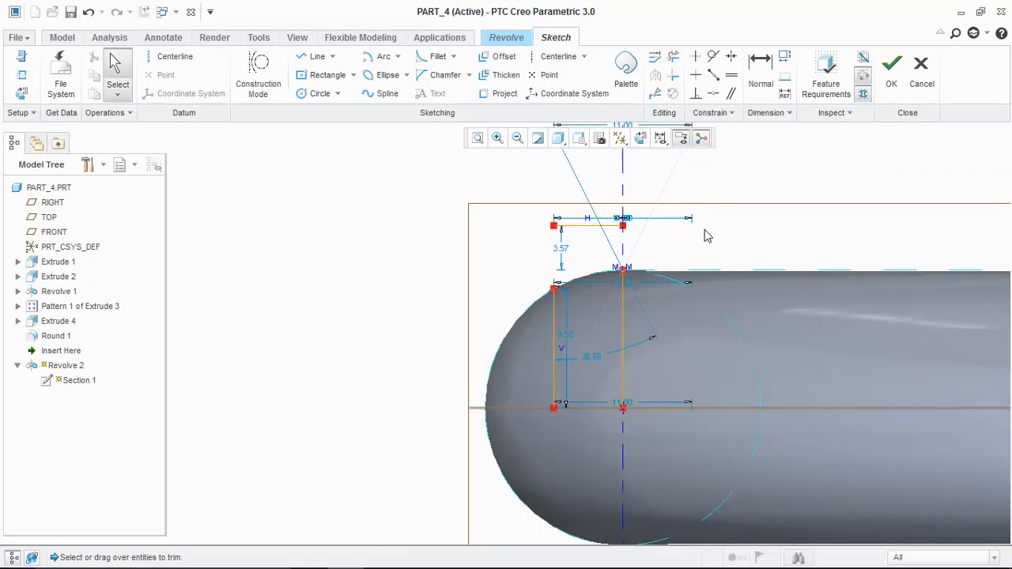
Delete the remaining line on the centre line and redraw it downward from the rim's uppermost point, about 8 mm long
{"action": "left_click", "coordinate": [623, 322]}
{"action": "key", "text": "Delete"}
{"action": "left_click", "coordinate": [316, 57]}
{"action": "left_click", "coordinate": [623, 274]}
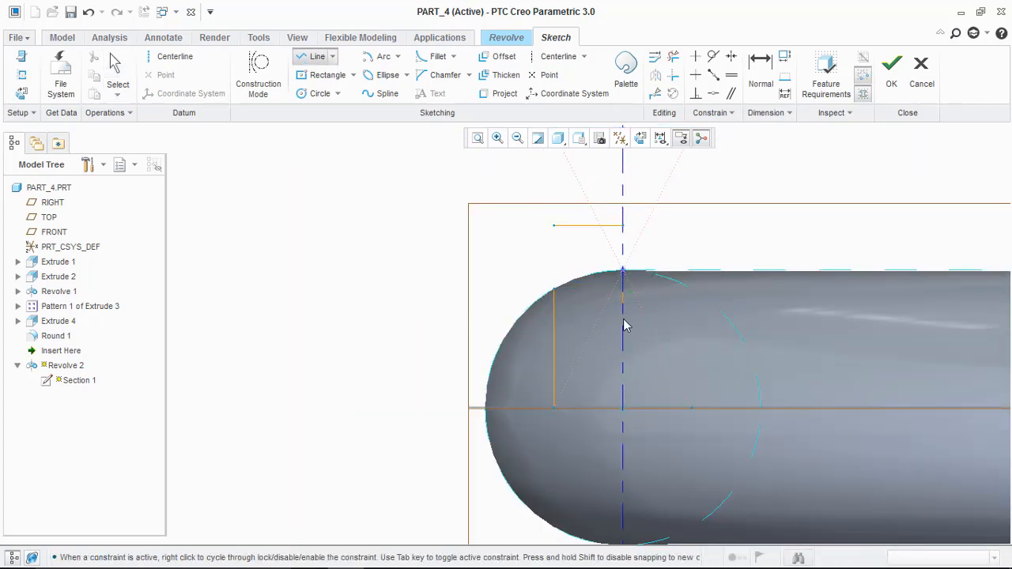
{"action": "left_click", "coordinate": [622, 371]}
{"action": "middle_click", "coordinate": [674, 354]}
{"action": "middle_click", "coordinate": [674, 361]}
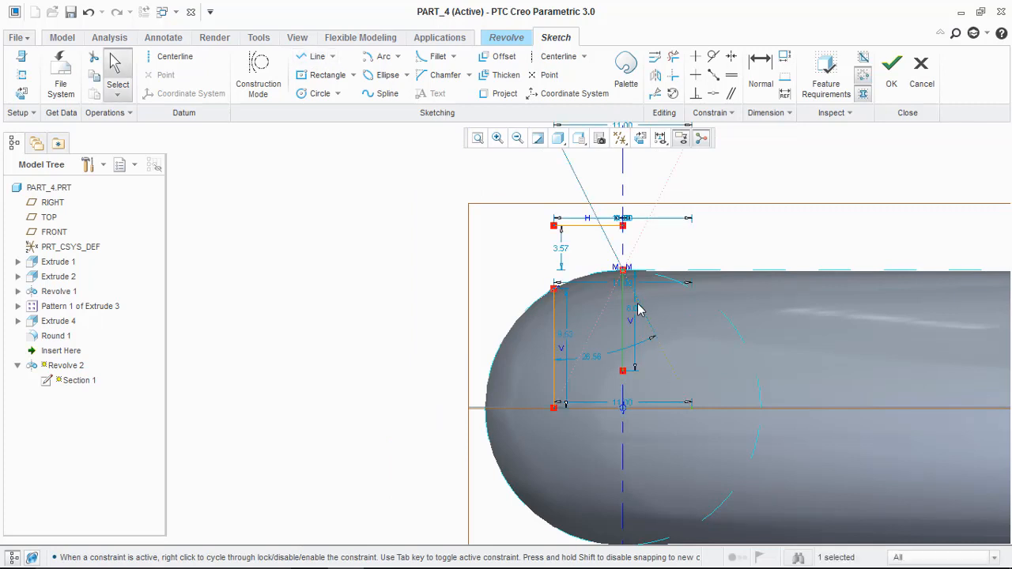
Set the length of the vertical line on the centre line to 12.0
{"action": "double_click", "coordinate": [633, 314]}
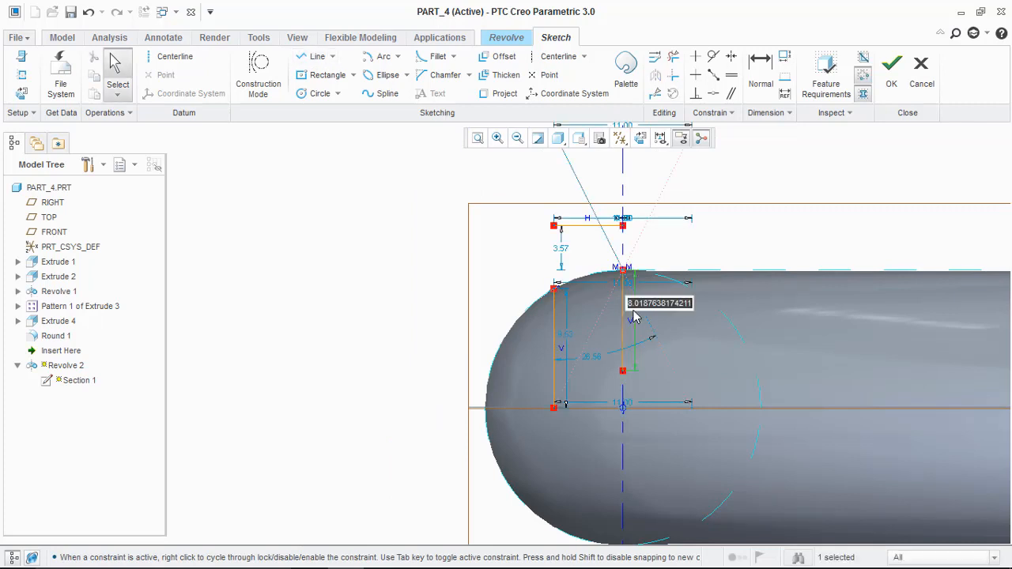
{"action": "type", "text": "1"}
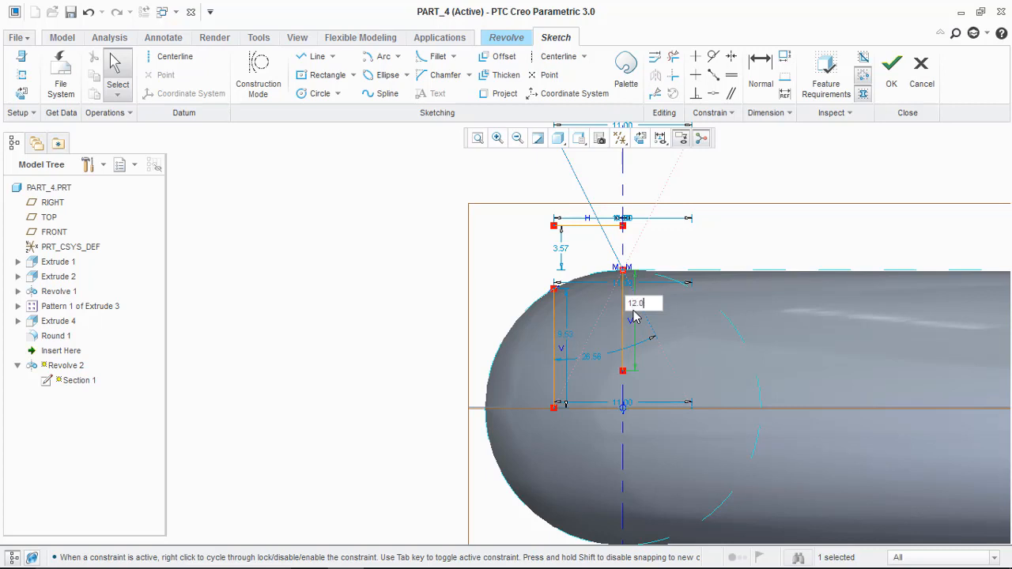
{"action": "type", "text": "2.0"}
{"action": "key", "text": "Return"}
Draw a horizontal line outward from the lower end of the 12 mm line, equal in length to the upper horizontal line
{"action": "scroll", "coordinate": [631, 429], "scroll_direction": "down", "scroll_amount": 3}
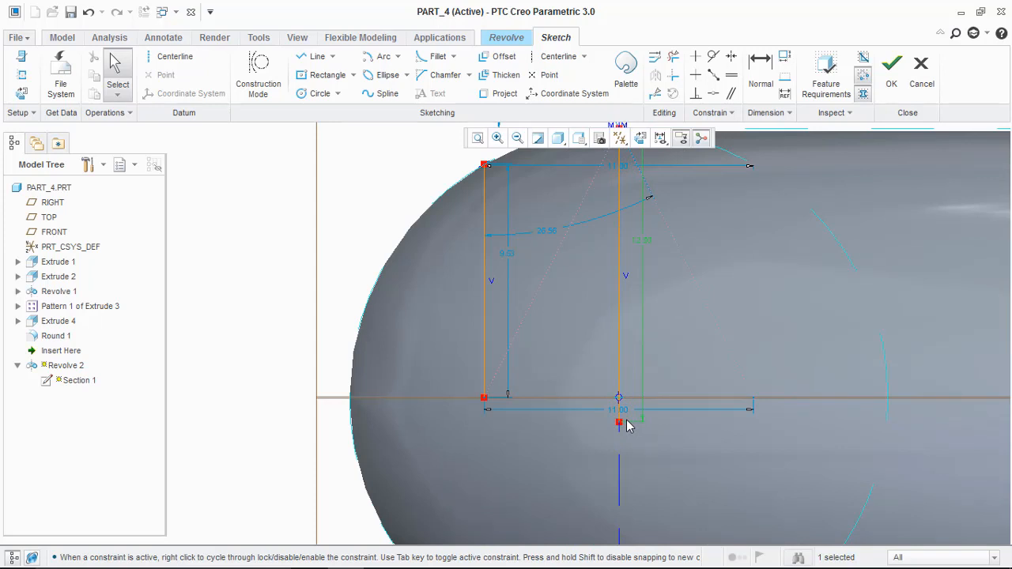
{"action": "scroll", "coordinate": [627, 426], "scroll_direction": "up", "scroll_amount": 2}
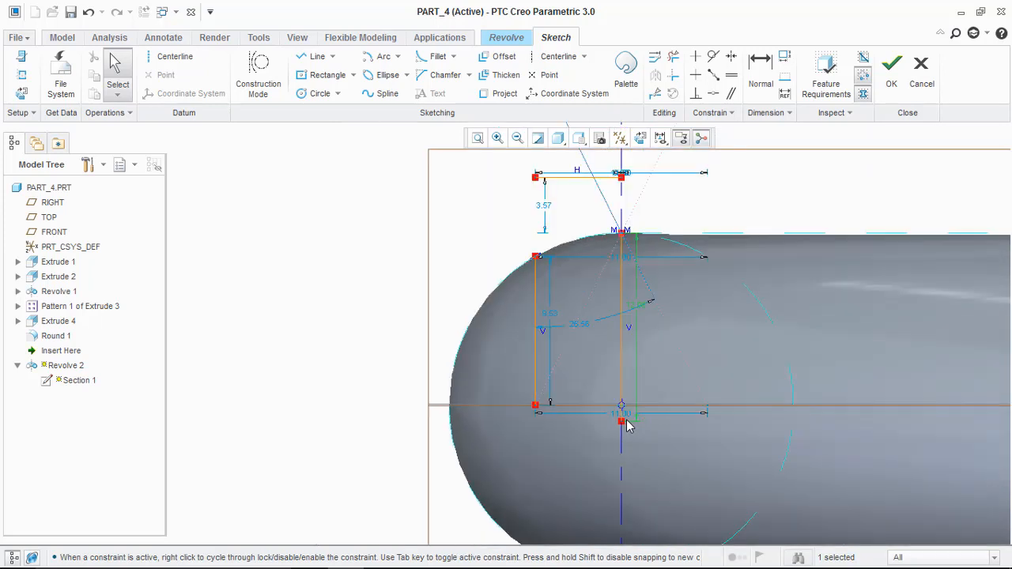
{"action": "left_click", "coordinate": [310, 57]}
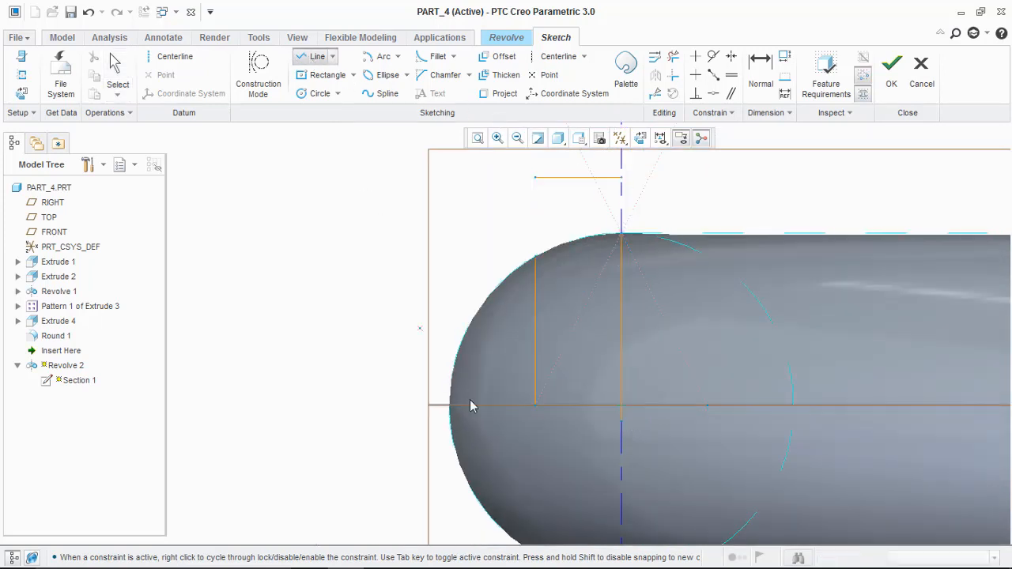
{"action": "left_click", "coordinate": [622, 426]}
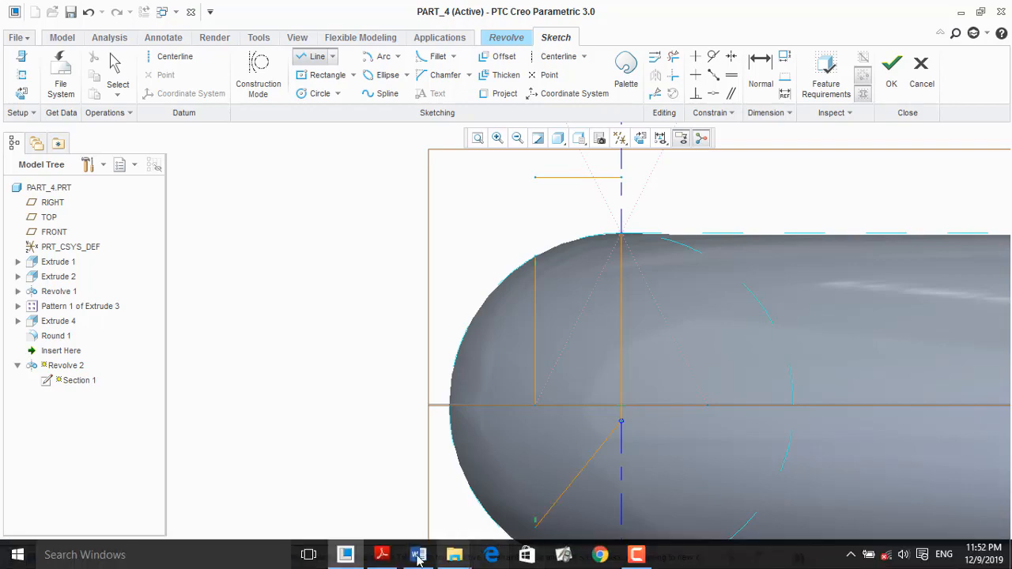
{"action": "left_click", "coordinate": [393, 563]}
{"action": "left_click", "coordinate": [394, 563]}
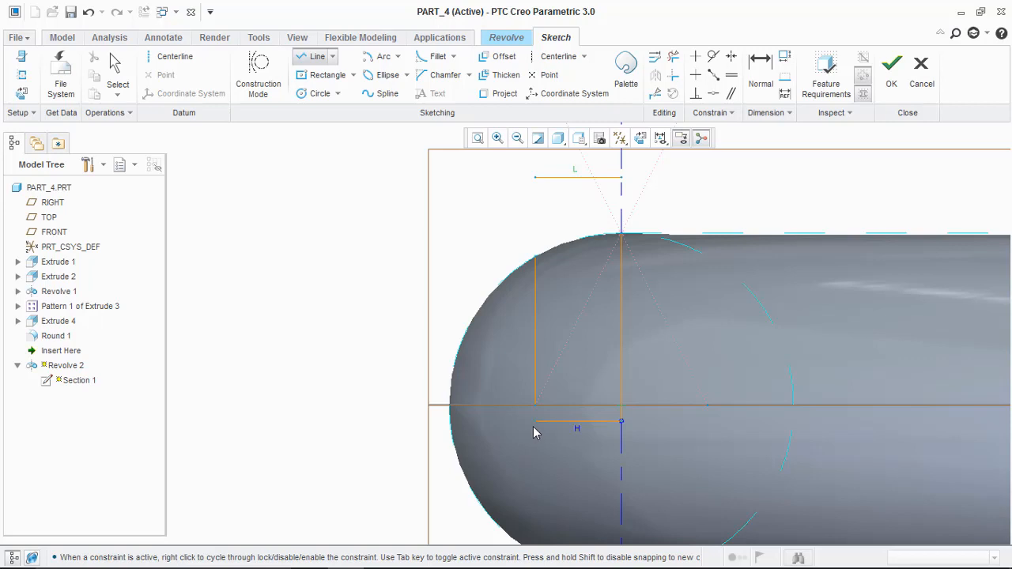
{"action": "left_click", "coordinate": [535, 421]}
{"action": "middle_click", "coordinate": [582, 370]}
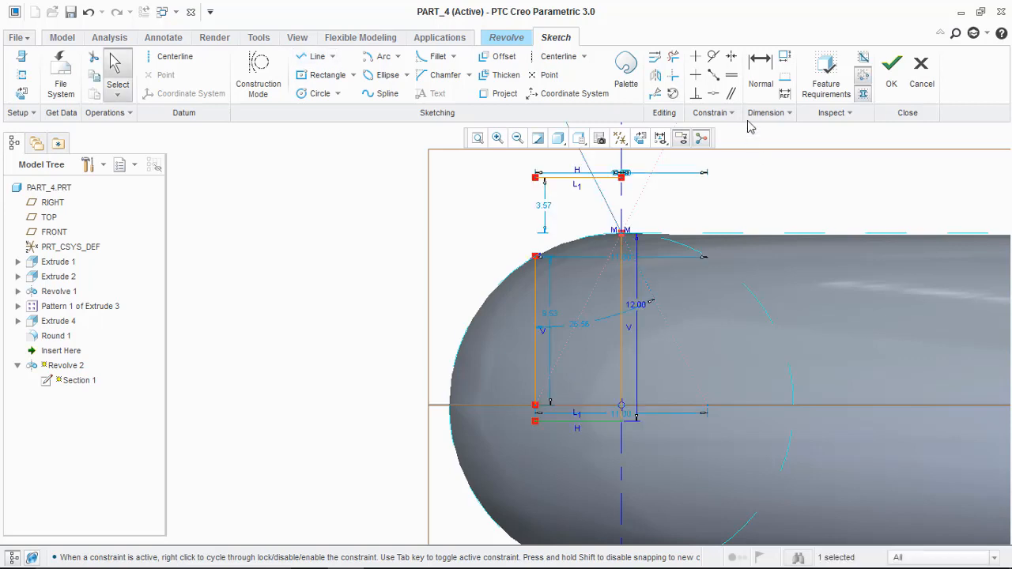
Dimension the length of the profile's lower horizontal line and accept the offered value
{"action": "left_click", "coordinate": [760, 71]}
{"action": "left_click", "coordinate": [583, 422]}
{"action": "middle_click", "coordinate": [581, 457]}
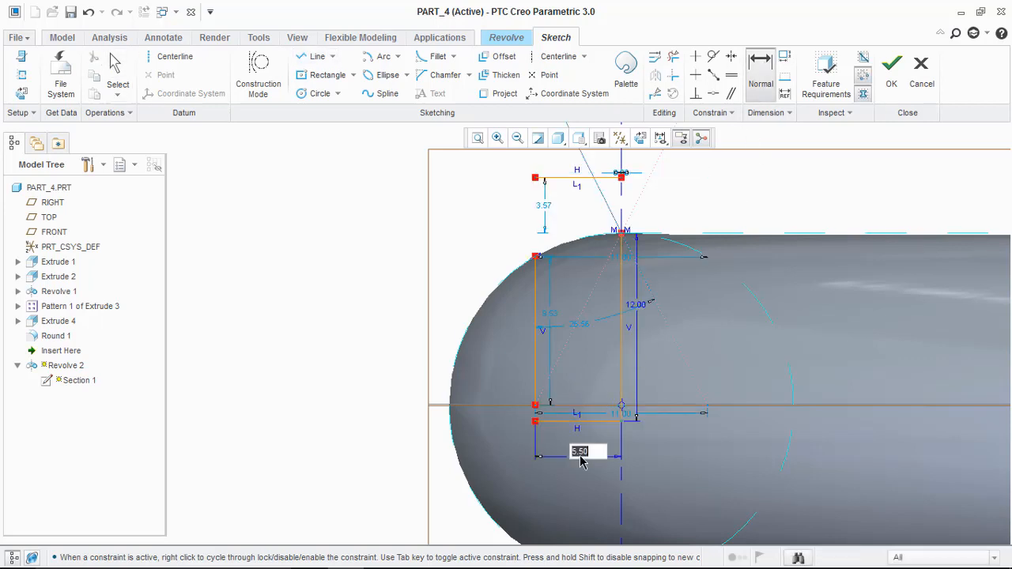
{"action": "middle_click", "coordinate": [702, 451]}
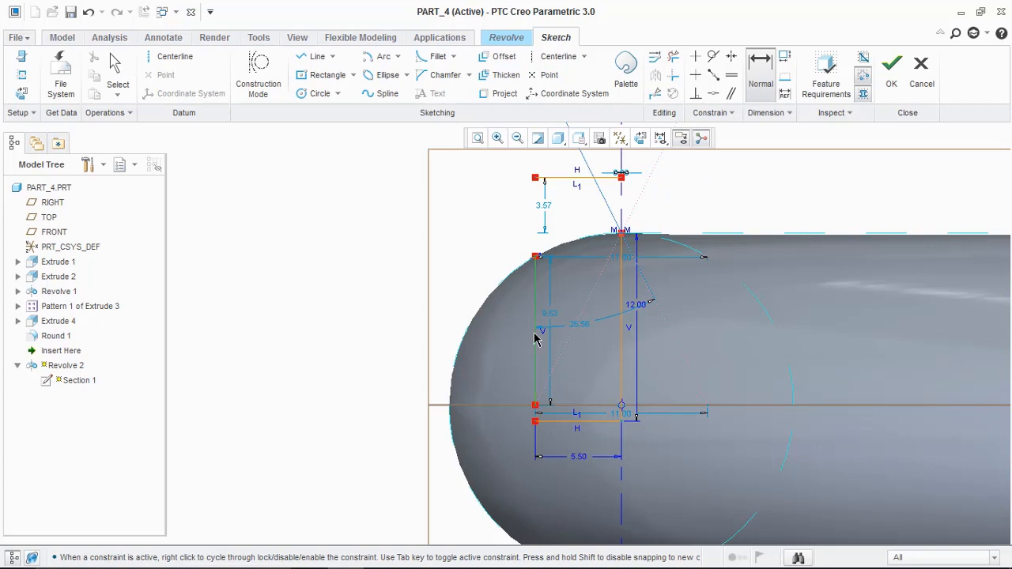
Dimension the cut profile's left vertical line, and delete that line despite its being referenced by other features
{"action": "middle_click", "coordinate": [451, 284]}
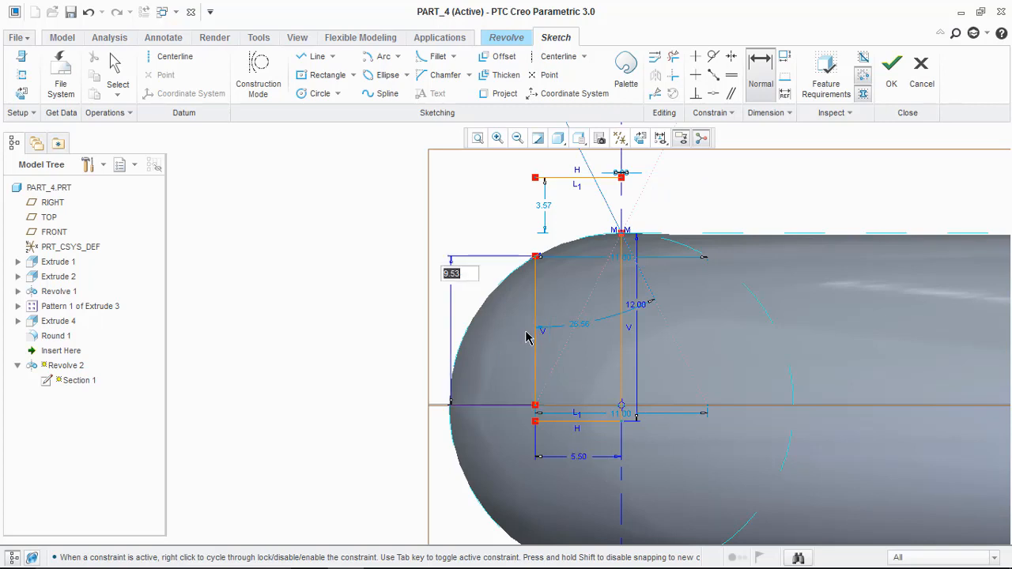
{"action": "key", "text": "Escape"}
{"action": "left_click", "coordinate": [602, 322]}
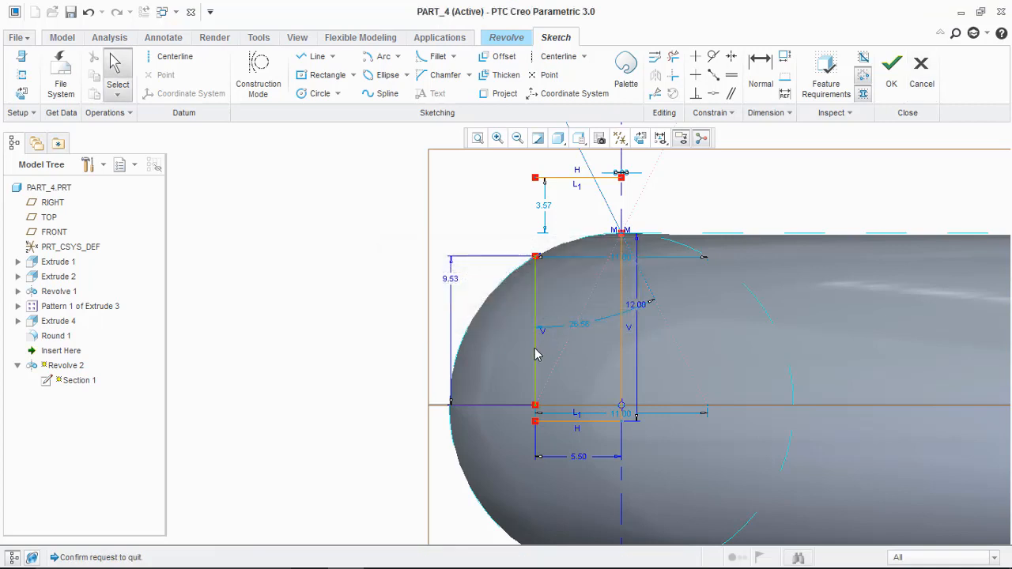
{"action": "left_click", "coordinate": [535, 350]}
{"action": "key", "text": "Delete"}
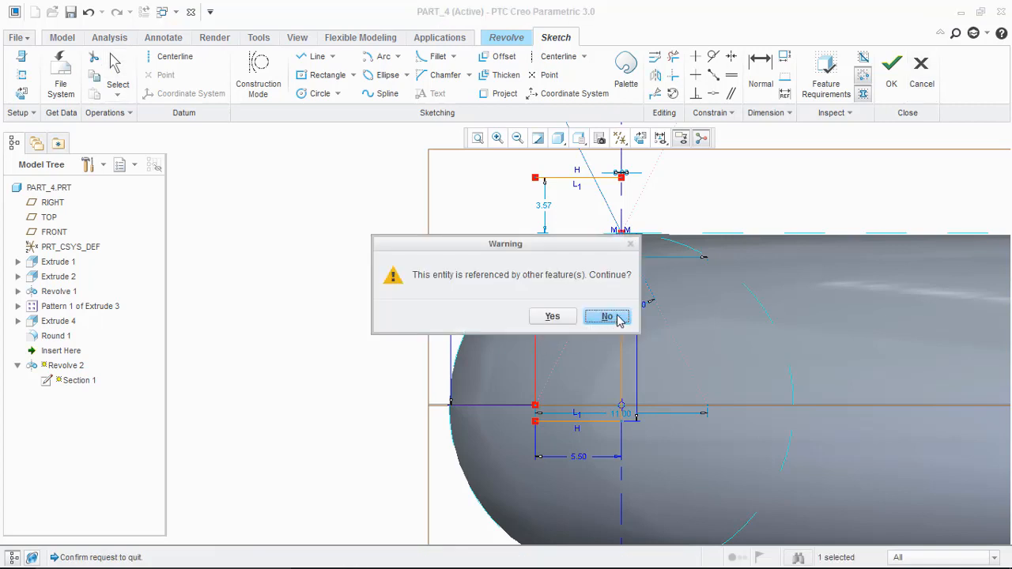
{"action": "left_click", "coordinate": [553, 318]}
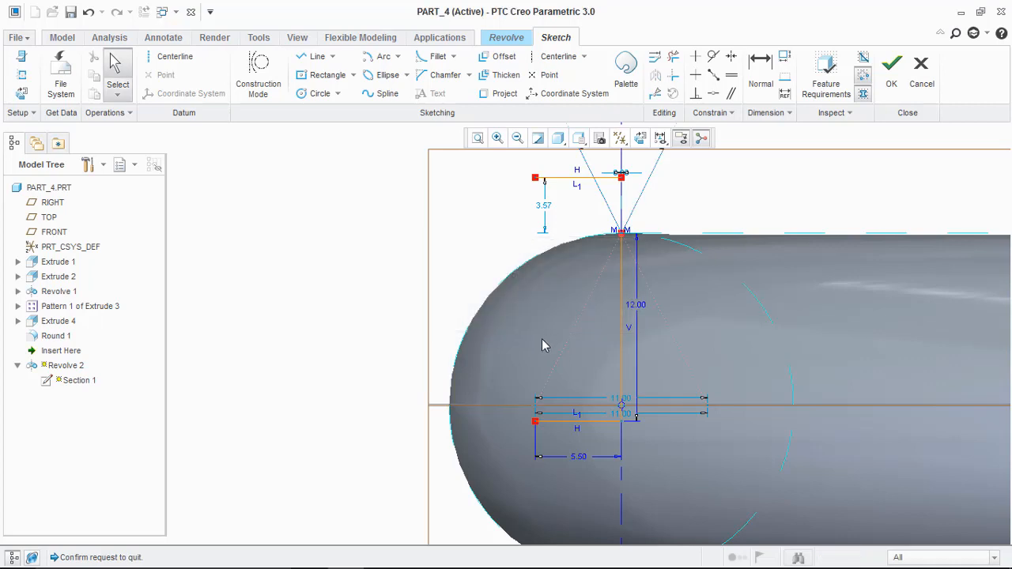
Draw the profile's left side as one vertical line from the lower horizontal line's outer end to the upper one's
{"action": "left_click", "coordinate": [314, 56]}
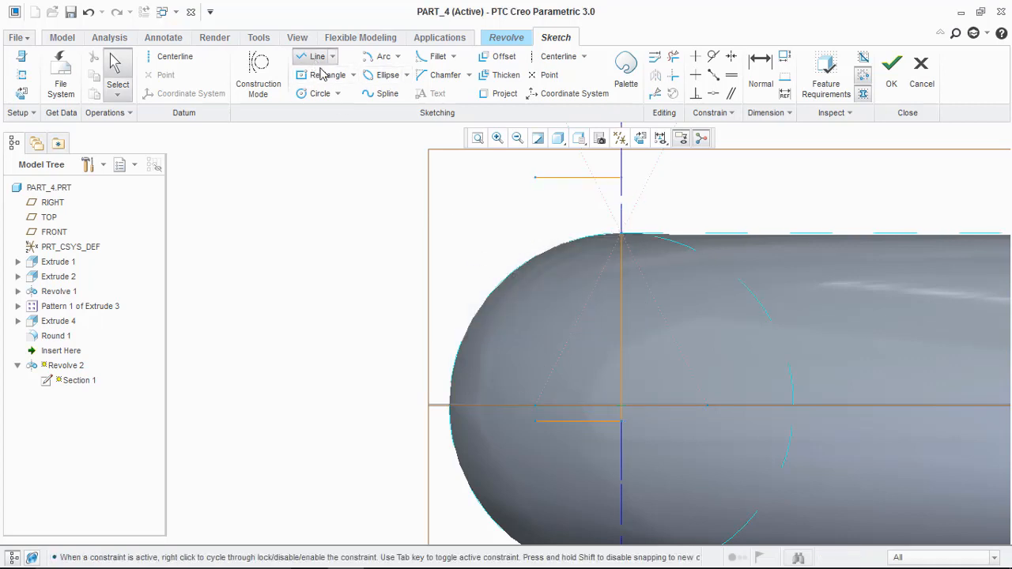
{"action": "left_click", "coordinate": [536, 421]}
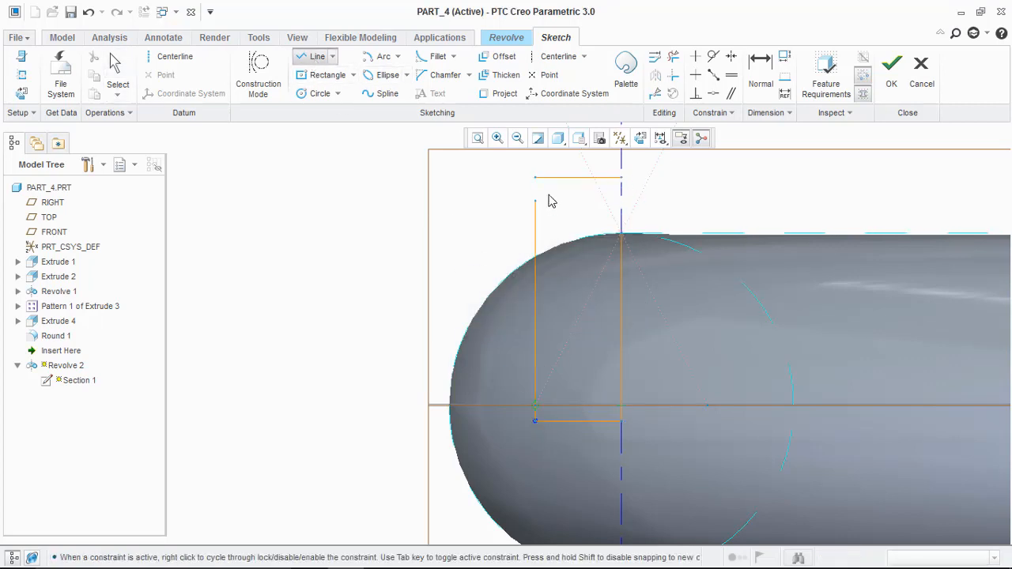
{"action": "left_click", "coordinate": [538, 179]}
{"action": "middle_click", "coordinate": [494, 240]}
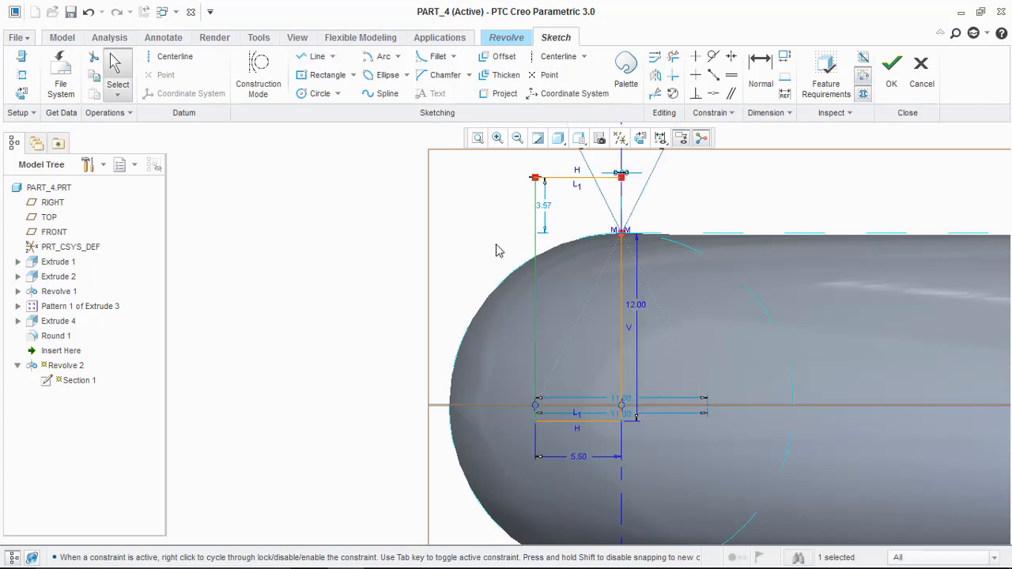
Draw a vertical line on the centre line between the upper horizontal line's end and the rim's uppermost point
{"action": "left_click", "coordinate": [315, 56]}
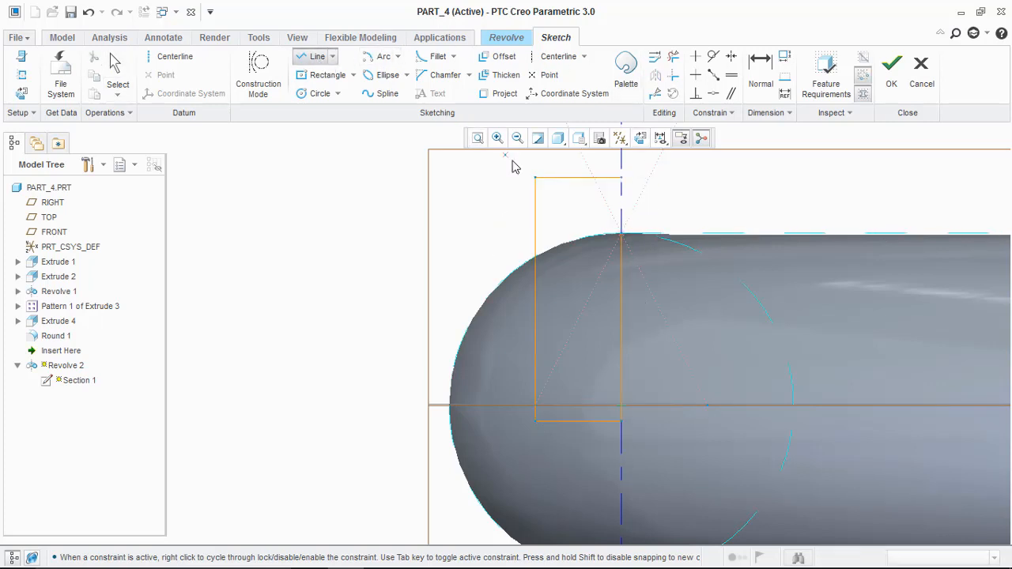
{"action": "left_click", "coordinate": [622, 235]}
{"action": "middle_click", "coordinate": [785, 220]}
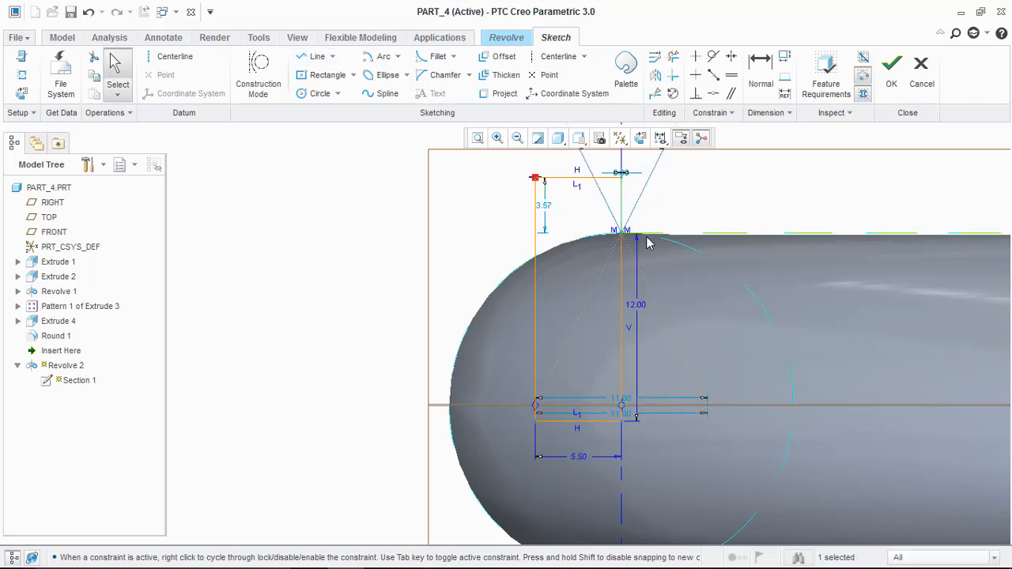
Delete the profile's upper horizontal line, redraw it between the upper ends of the two vertical sides, and finish the sketch
{"action": "scroll", "coordinate": [526, 180], "scroll_direction": "down", "scroll_amount": 5}
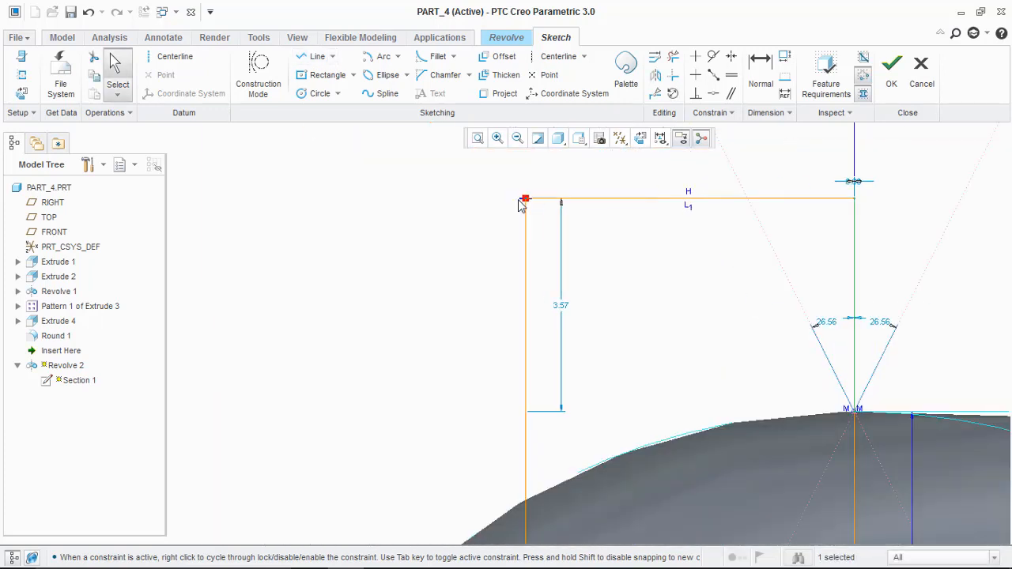
{"action": "left_click", "coordinate": [556, 198]}
{"action": "key", "text": "Delete"}
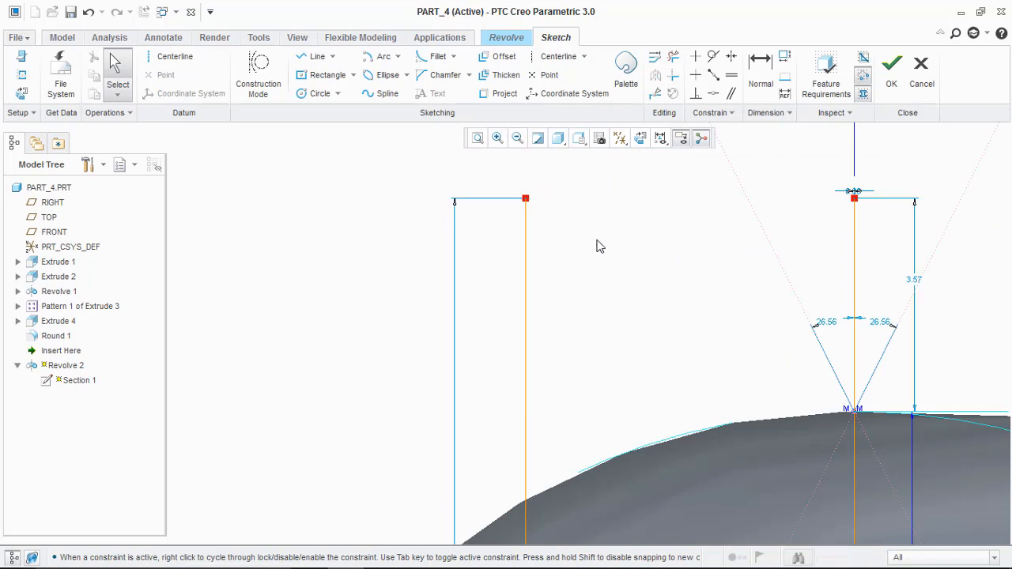
{"action": "scroll", "coordinate": [597, 247], "scroll_direction": "up", "scroll_amount": 3}
{"action": "left_click", "coordinate": [313, 56]}
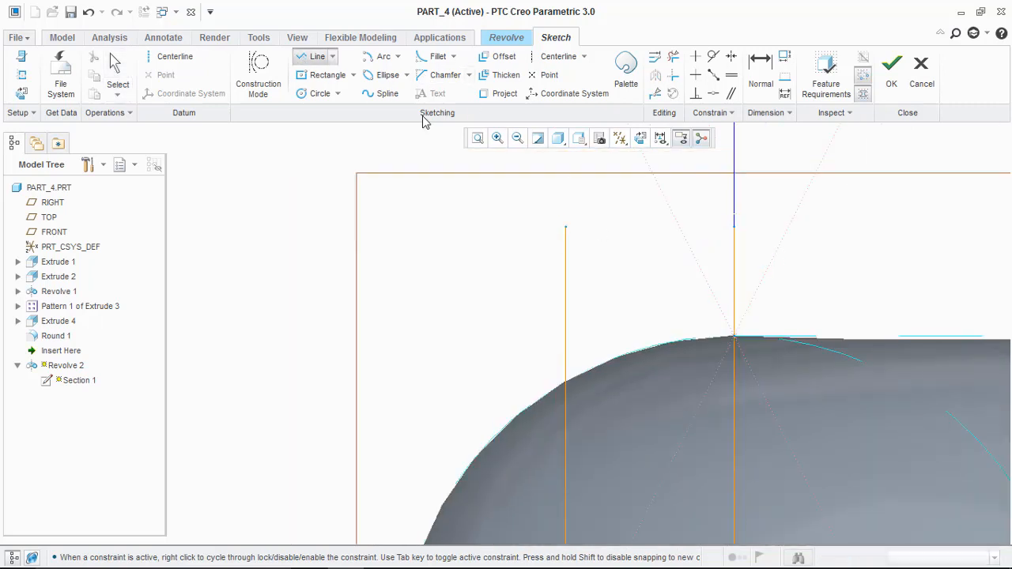
{"action": "left_click", "coordinate": [565, 228]}
{"action": "left_click", "coordinate": [734, 228]}
{"action": "middle_click", "coordinate": [735, 229]}
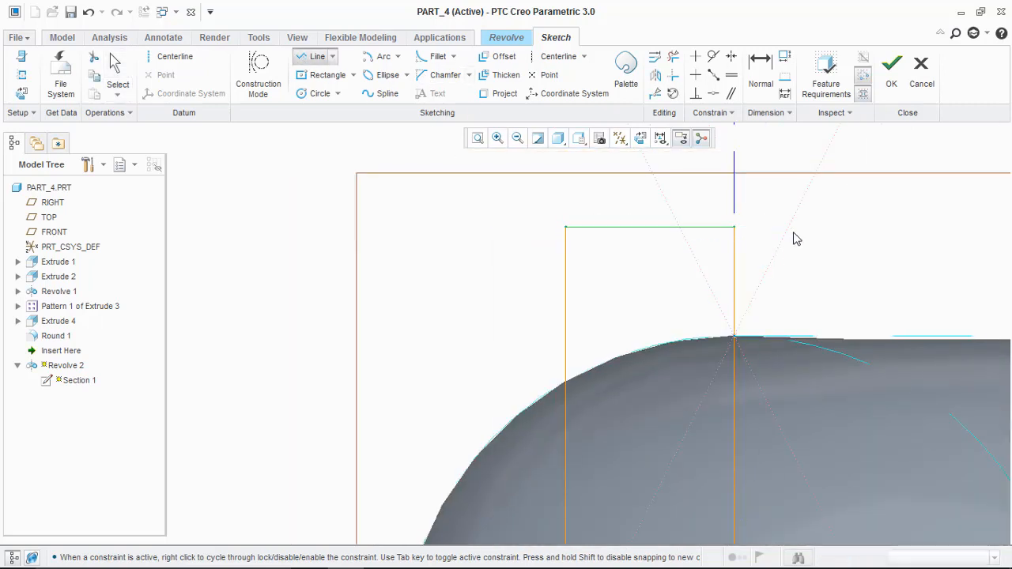
{"action": "scroll", "coordinate": [813, 307], "scroll_direction": "up", "scroll_amount": 2}
{"action": "left_click", "coordinate": [891, 67]}
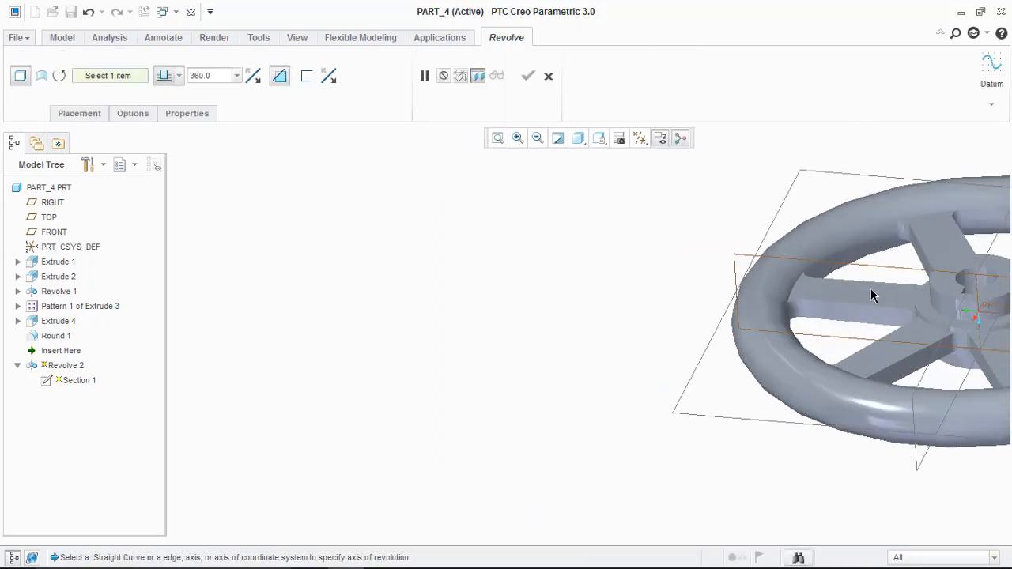
Reopen the revolve cut's internal section for editing and orient the sketch plane parallel to the screen
{"action": "middle_click_drag", "start_coordinate": [861, 304], "coordinate": [616, 361], "text": "shift"}
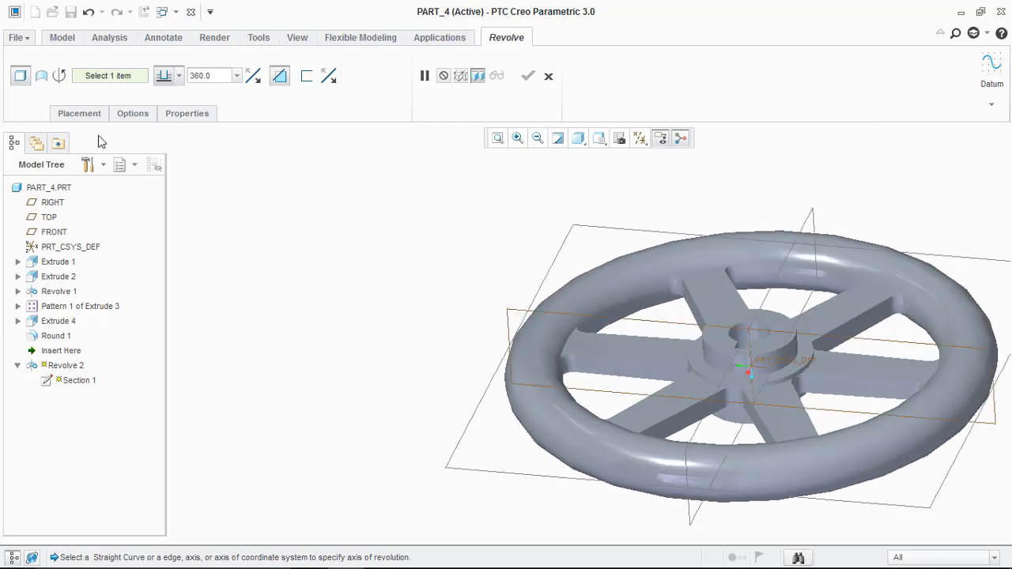
{"action": "left_click", "coordinate": [79, 114]}
{"action": "left_click", "coordinate": [155, 163]}
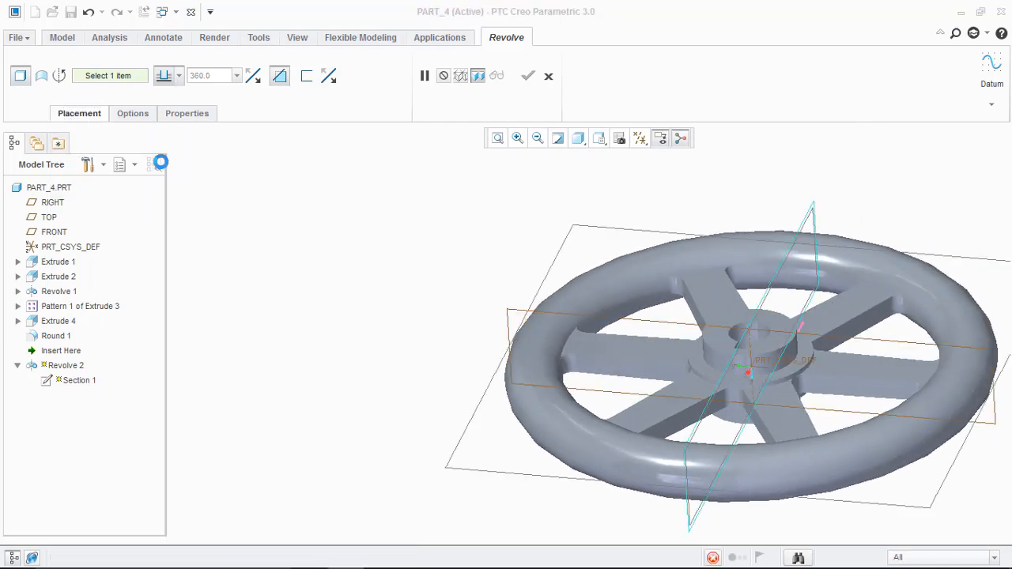
{"action": "left_click", "coordinate": [622, 139]}
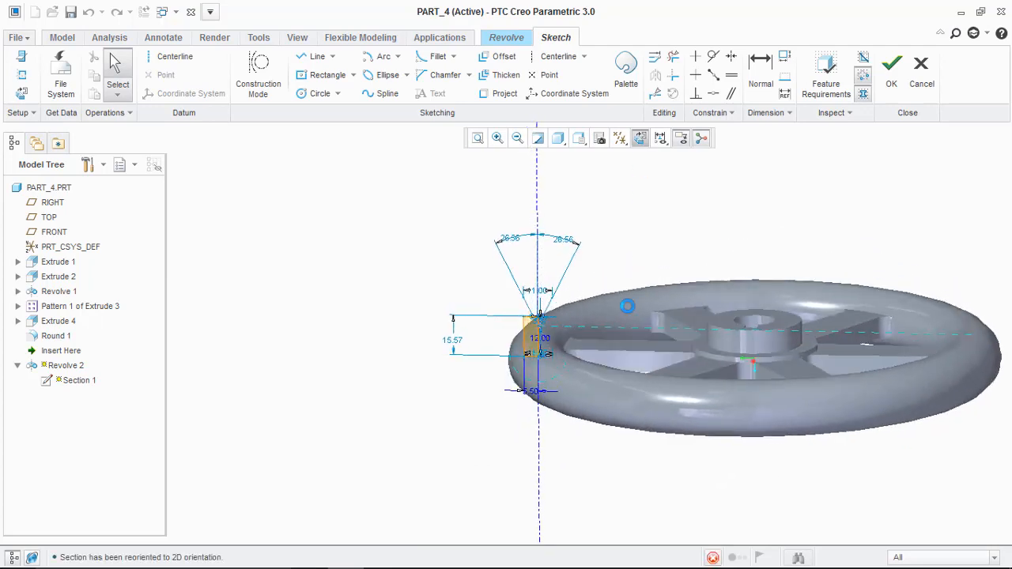
{"action": "scroll", "coordinate": [545, 352], "scroll_direction": "up", "scroll_amount": 2}
{"action": "scroll", "coordinate": [473, 287], "scroll_direction": "up", "scroll_amount": 2}
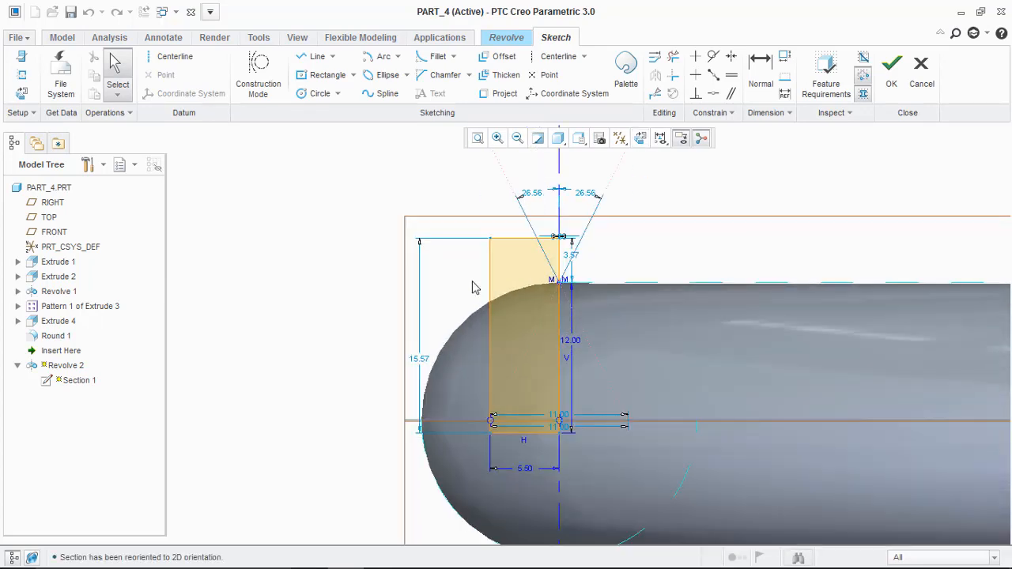
Delete the cut profile's left vertical line and its upper horizontal line
{"action": "left_click", "coordinate": [673, 56]}
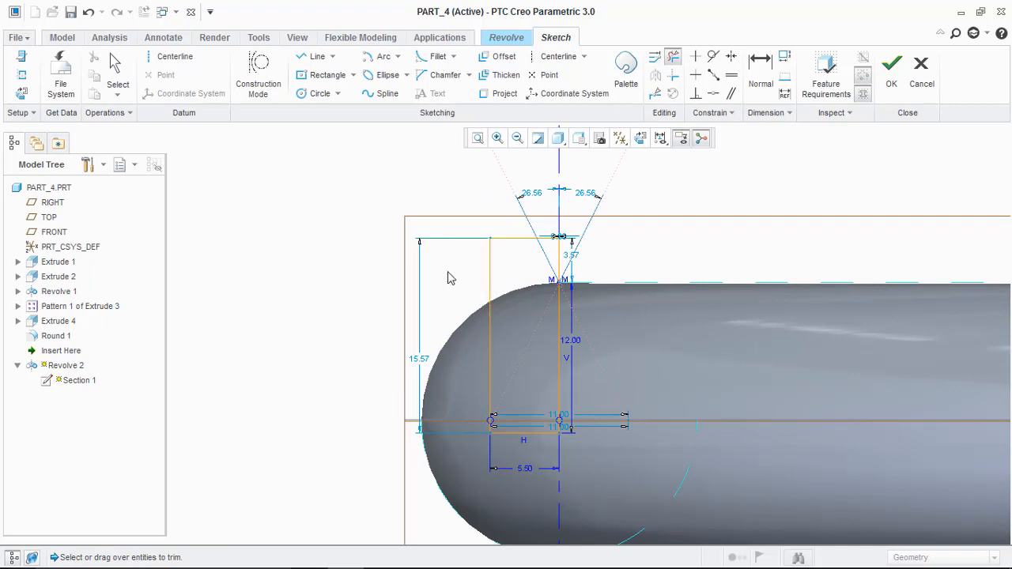
{"action": "middle_click", "coordinate": [450, 277]}
{"action": "left_click", "coordinate": [495, 294]}
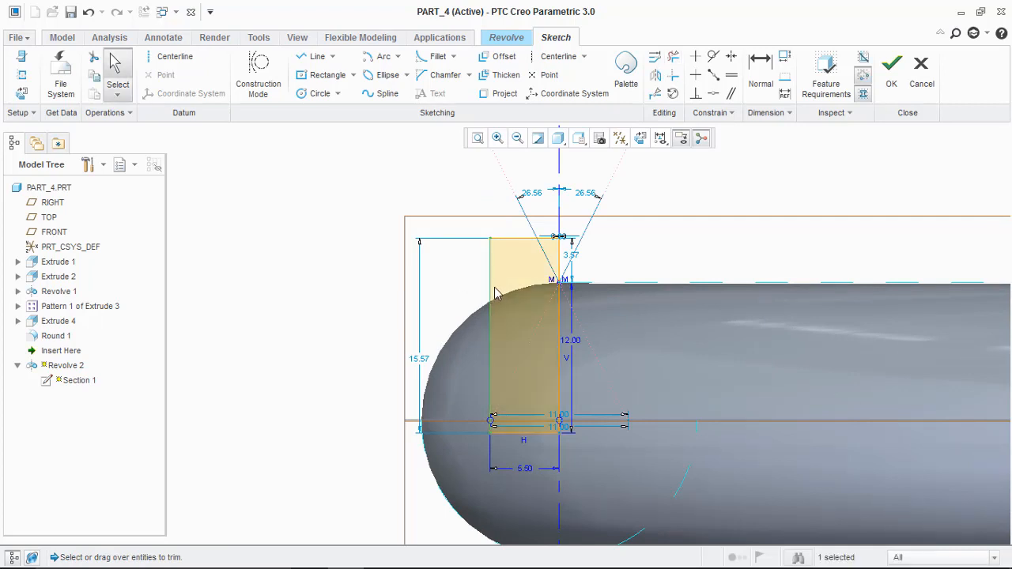
{"action": "key", "text": "Delete"}
{"action": "left_click", "coordinate": [511, 239]}
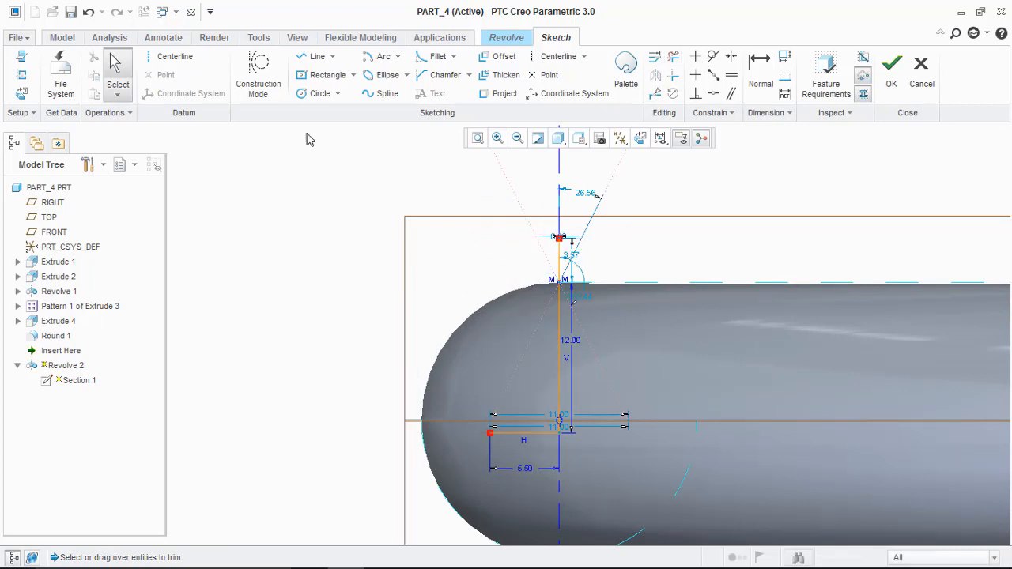
Redraw the profile's left side as a vertical line about 18 mm long, upward from the lower horizontal line's outer end
{"action": "left_click", "coordinate": [313, 56]}
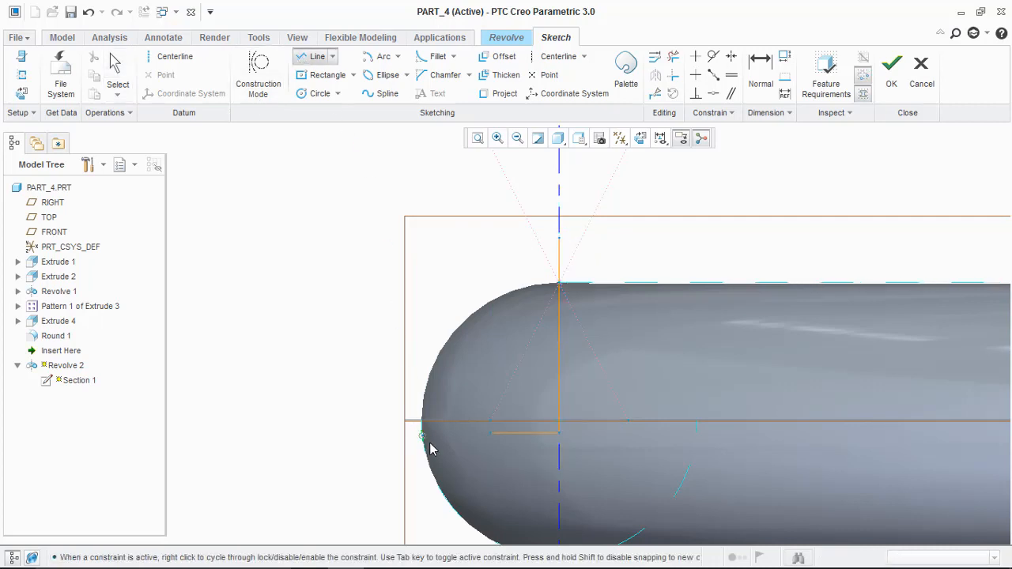
{"action": "left_click", "coordinate": [490, 434]}
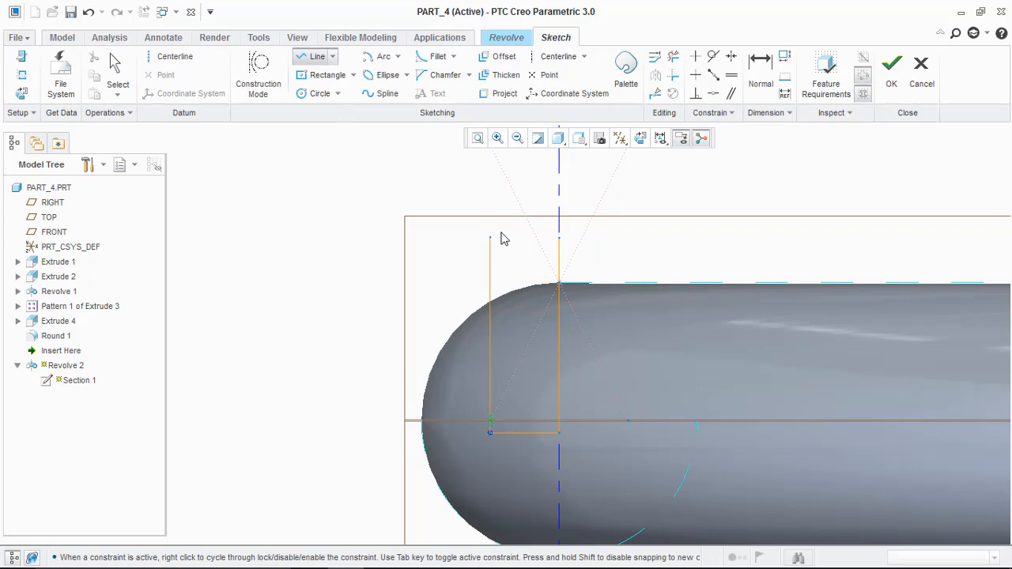
{"action": "left_click", "coordinate": [498, 205]}
{"action": "middle_click", "coordinate": [658, 208]}
{"action": "middle_click", "coordinate": [661, 203]}
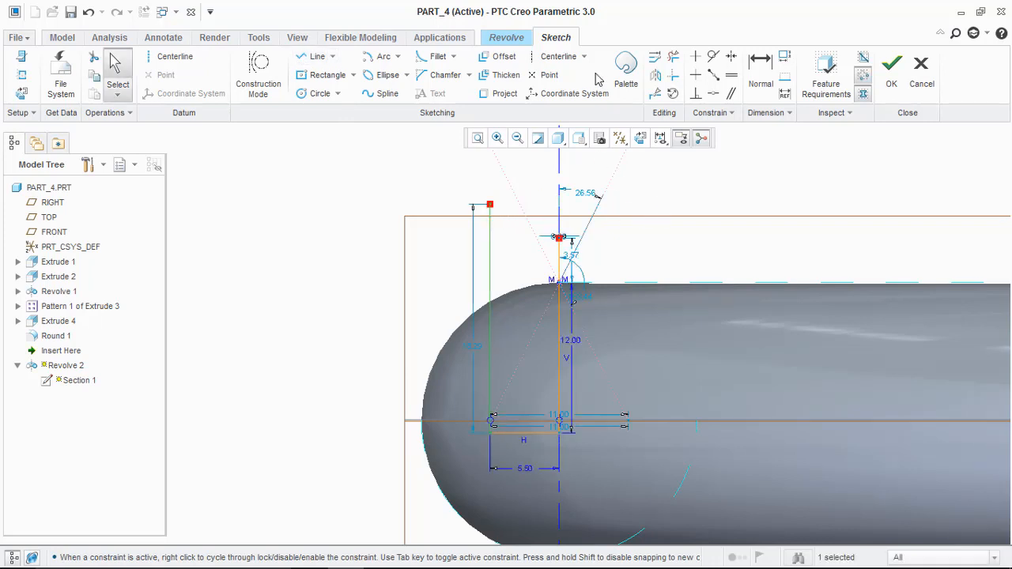
Draw a horizontal line from the upper end of the profile's centre-line side outward past the left vertical side
{"action": "left_click", "coordinate": [314, 57]}
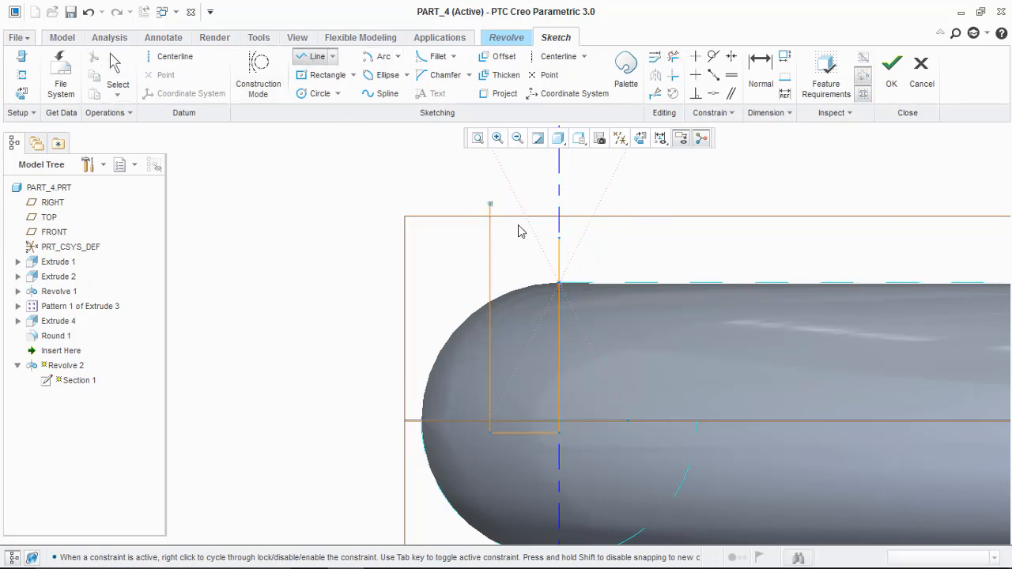
{"action": "left_click", "coordinate": [559, 237]}
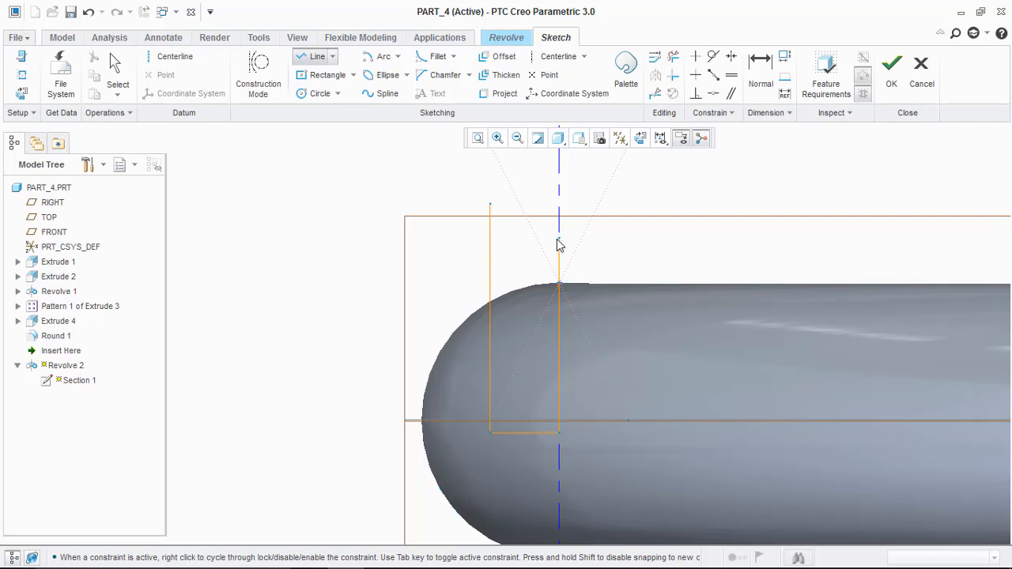
{"action": "left_click", "coordinate": [469, 237]}
{"action": "middle_click", "coordinate": [451, 248]}
{"action": "middle_click", "coordinate": [447, 250]}
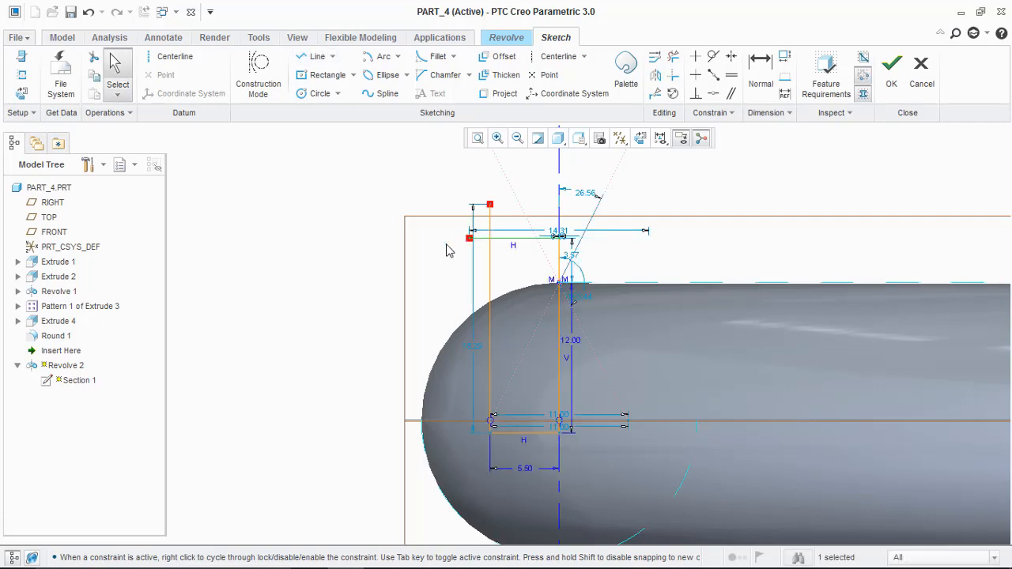
Trim the overhanging line ends at the profile's upper outer corner and finish the sketch
{"action": "left_click", "coordinate": [672, 56]}
{"action": "left_click_drag", "start_coordinate": [515, 219], "coordinate": [476, 244]}
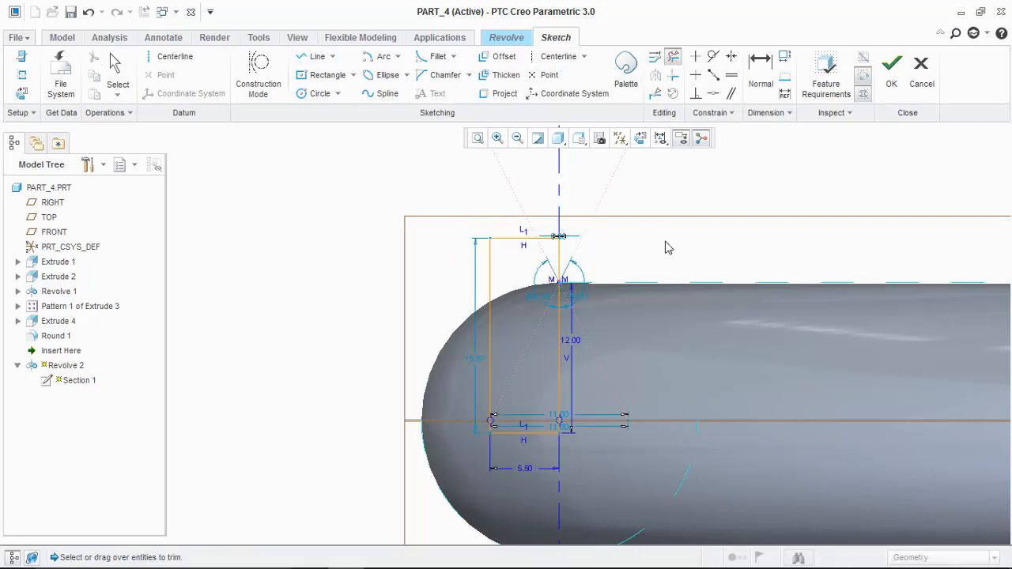
{"action": "middle_click", "coordinate": [693, 242]}
{"action": "scroll", "coordinate": [693, 242], "scroll_direction": "down", "scroll_amount": 1}
{"action": "scroll", "coordinate": [699, 258], "scroll_direction": "up", "scroll_amount": 2}
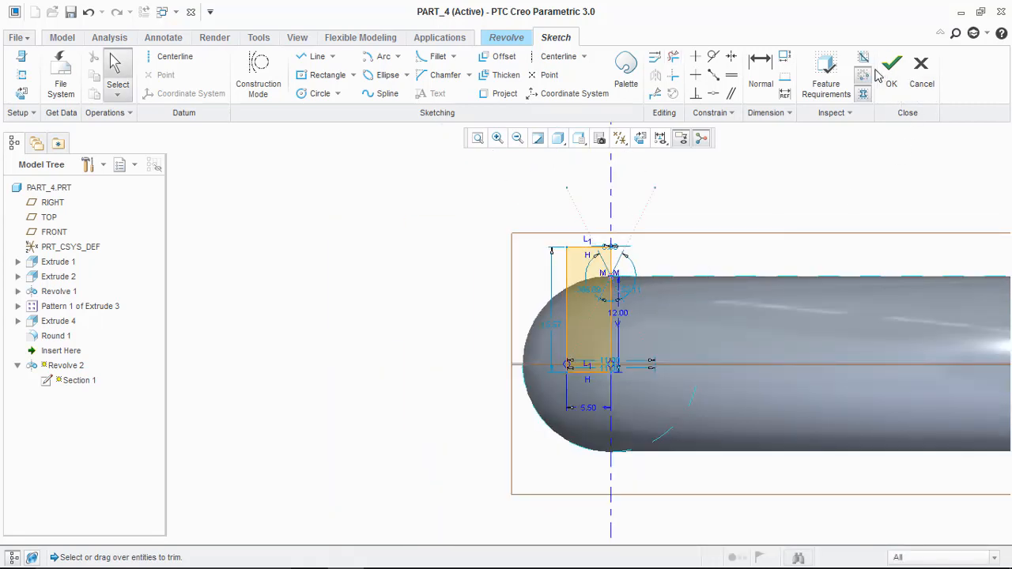
{"action": "left_click", "coordinate": [885, 72]}
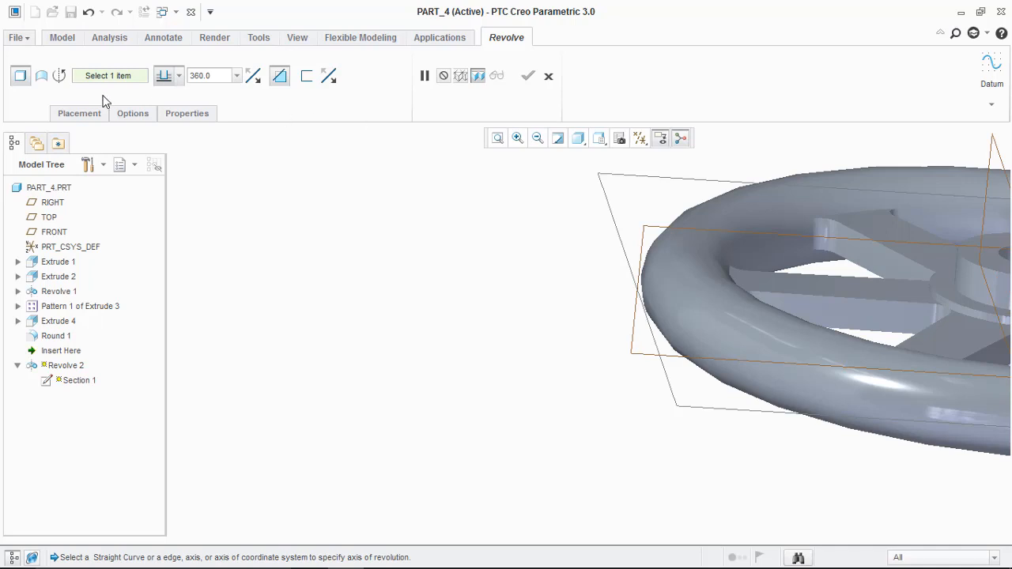
{"action": "left_click", "coordinate": [82, 114]}
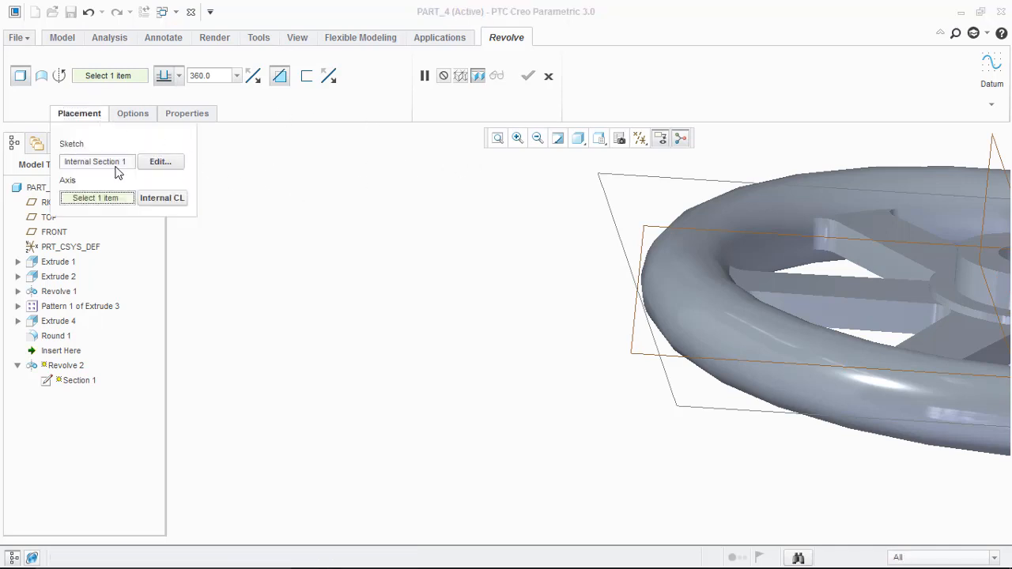
{"action": "left_click", "coordinate": [636, 554]}
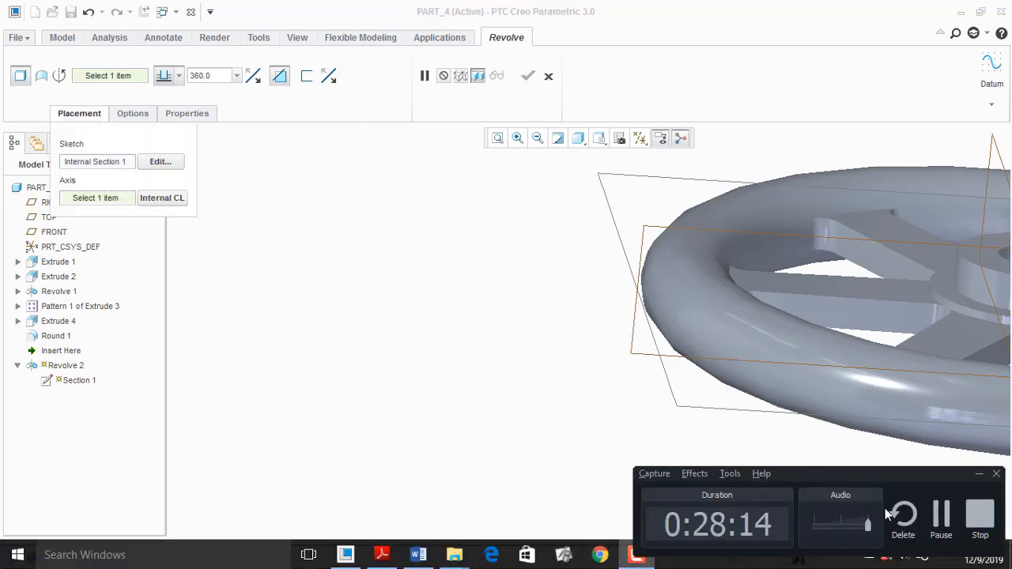
{"action": "left_click", "coordinate": [939, 522]}
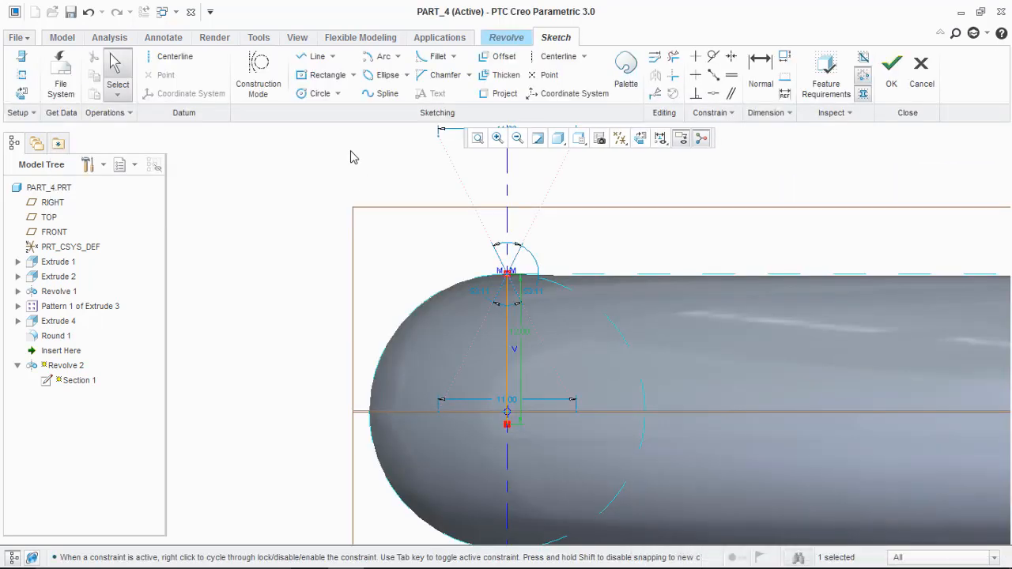
Check the hand wheel and handle drawings in the lab manual PDF in Adobe Reader, and return to the sketch in Creo Parametric
{"action": "left_click", "coordinate": [306, 59]}
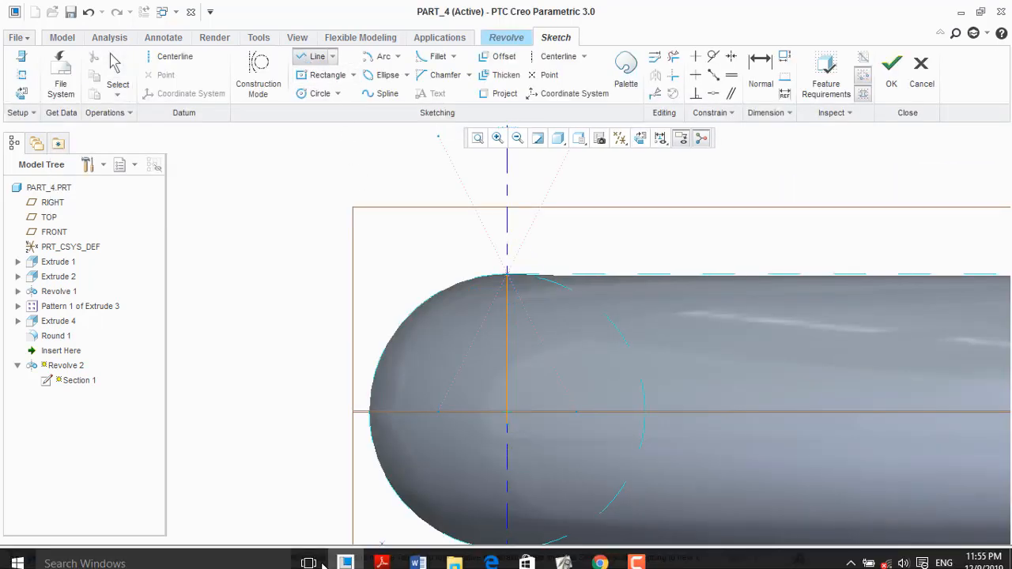
{"action": "left_click", "coordinate": [382, 554]}
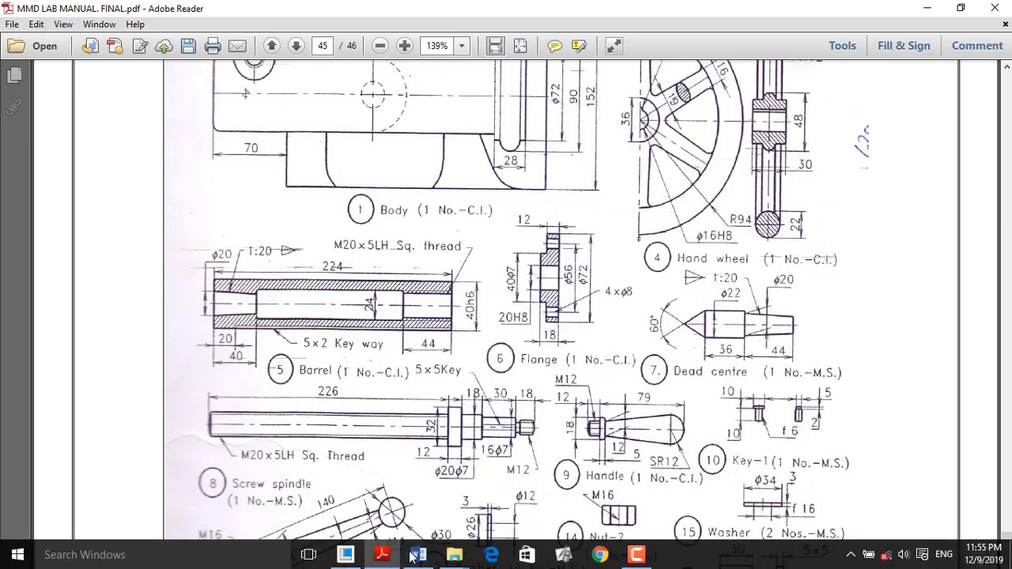
{"action": "left_click", "coordinate": [418, 555]}
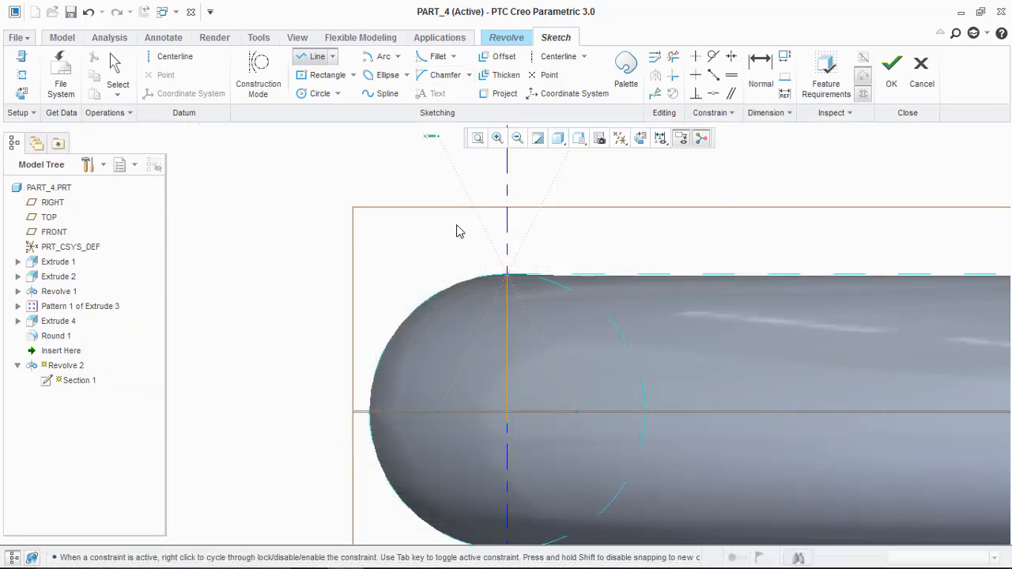
{"action": "middle_click", "coordinate": [647, 239]}
Draw a horizontal line outward from the centre-line segment's lower end and set its diameter dimension to 11 mm
{"action": "left_click", "coordinate": [314, 57]}
{"action": "left_click", "coordinate": [507, 426]}
{"action": "left_click", "coordinate": [455, 428]}
{"action": "middle_click", "coordinate": [454, 354]}
{"action": "middle_click", "coordinate": [454, 354]}
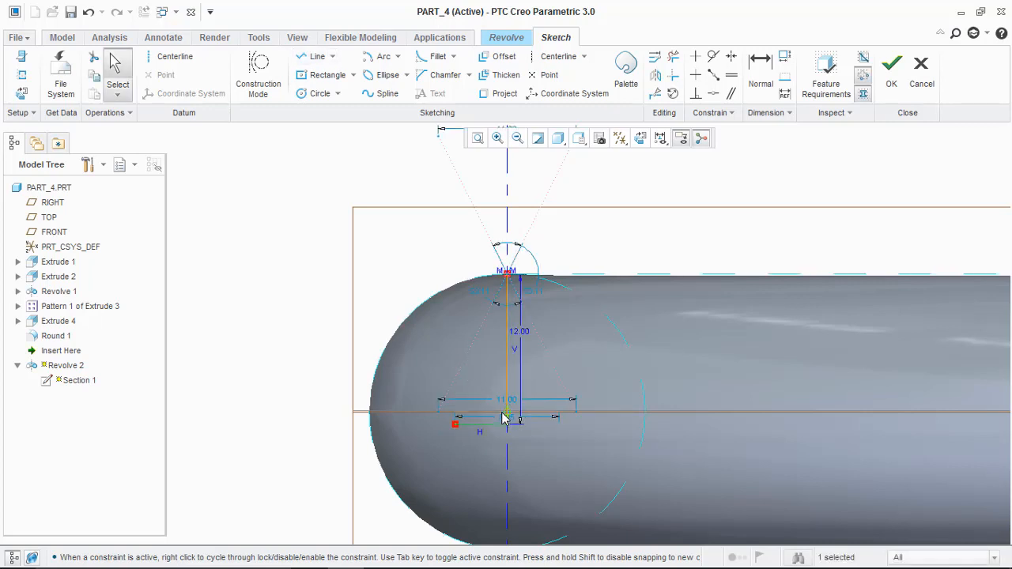
{"action": "double_click", "coordinate": [509, 421]}
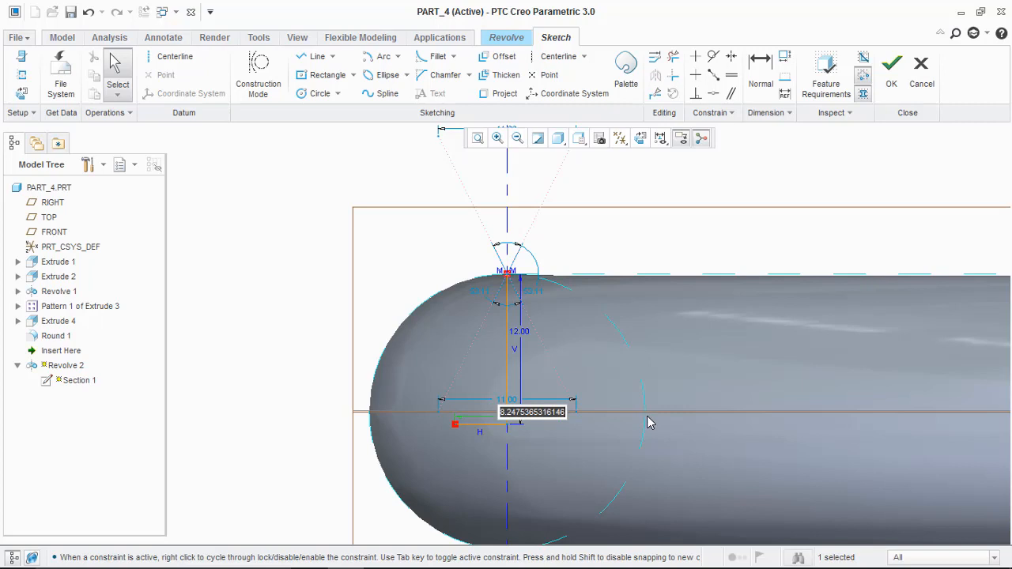
{"action": "type", "text": "11"}
{"action": "key", "text": "Return"}
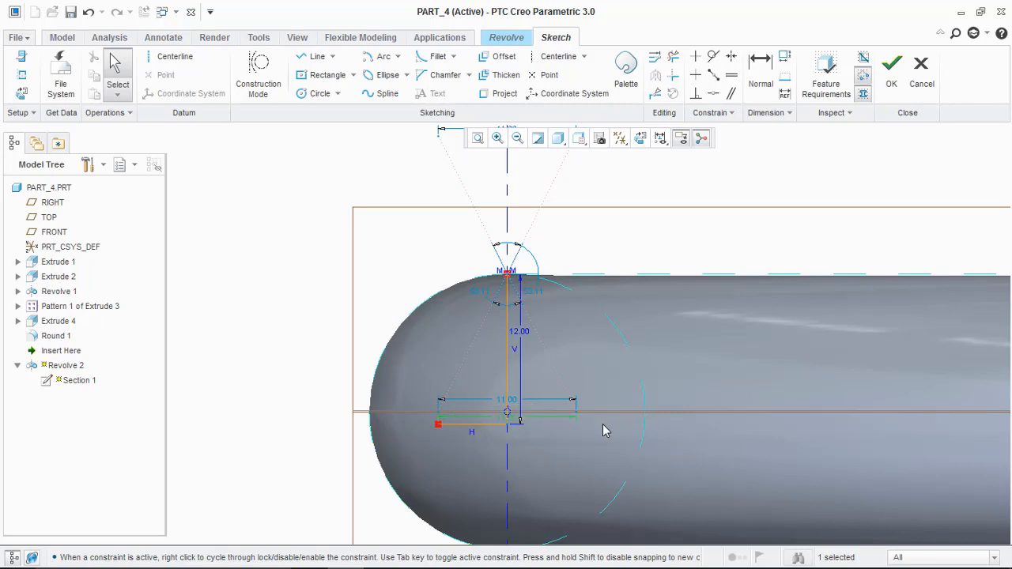
Delete the two slanted dotted construction lines that cross at the rim's uppermost point
{"action": "scroll", "coordinate": [581, 423], "scroll_direction": "down", "scroll_amount": 2}
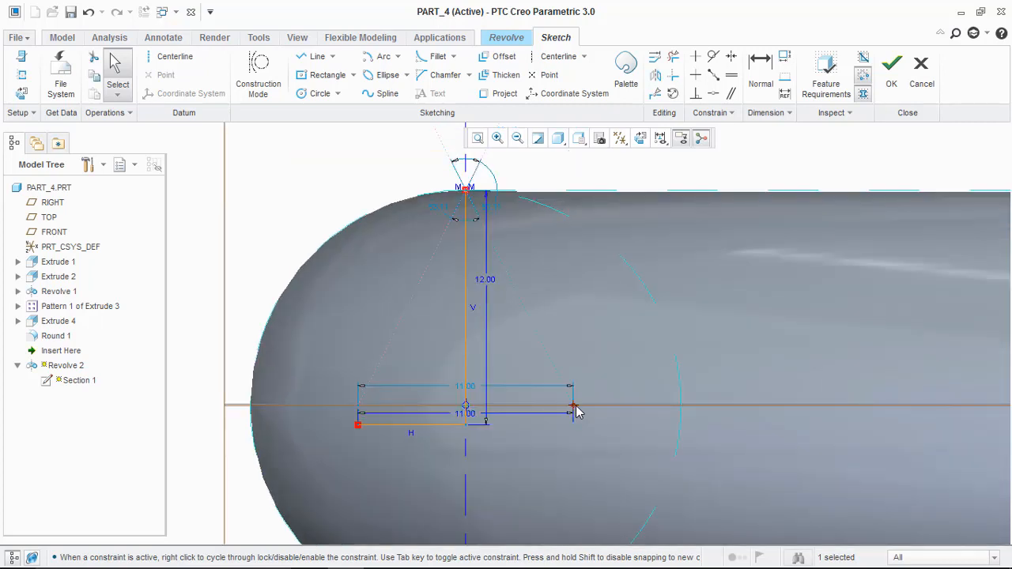
{"action": "key", "text": "Delete"}
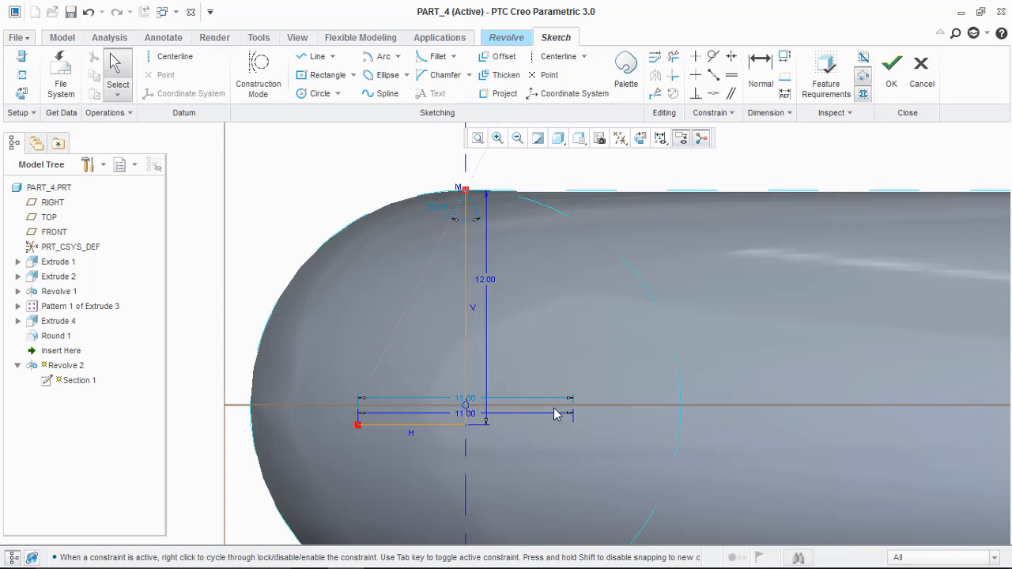
{"action": "left_click", "coordinate": [465, 399]}
{"action": "scroll", "coordinate": [363, 410], "scroll_direction": "down", "scroll_amount": 3}
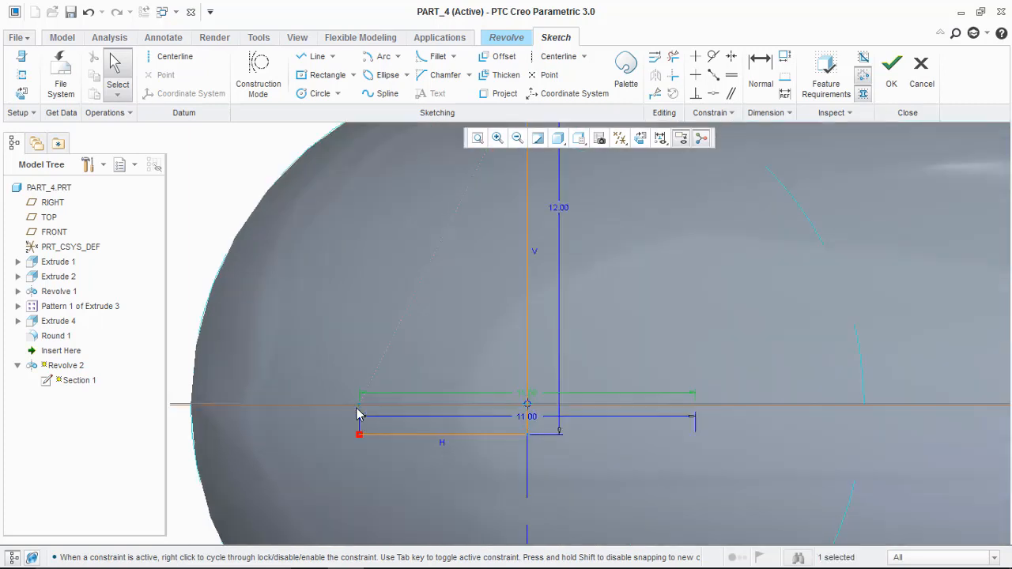
{"action": "left_click", "coordinate": [374, 399]}
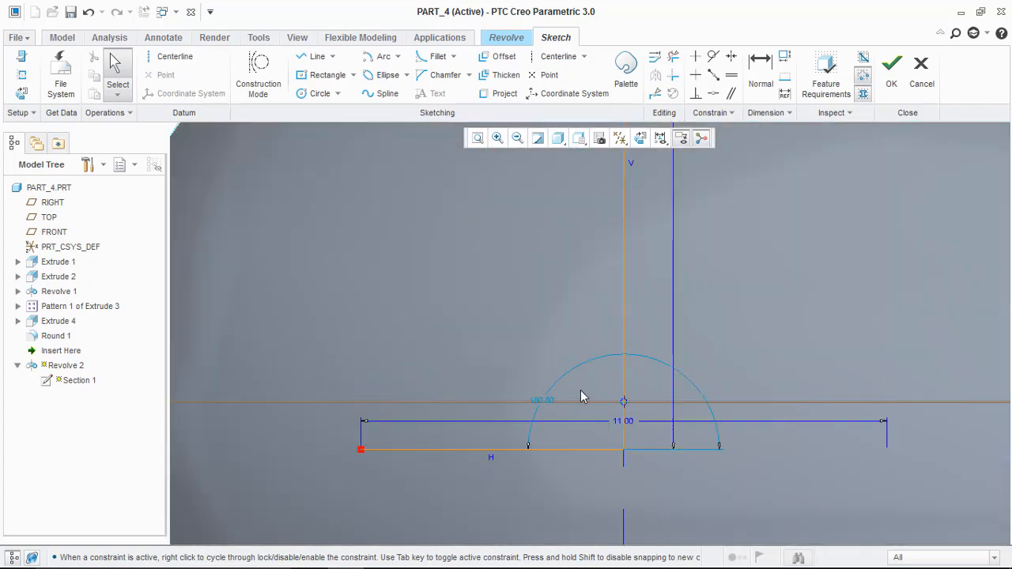
{"action": "scroll", "coordinate": [580, 390], "scroll_direction": "up", "scroll_amount": 5}
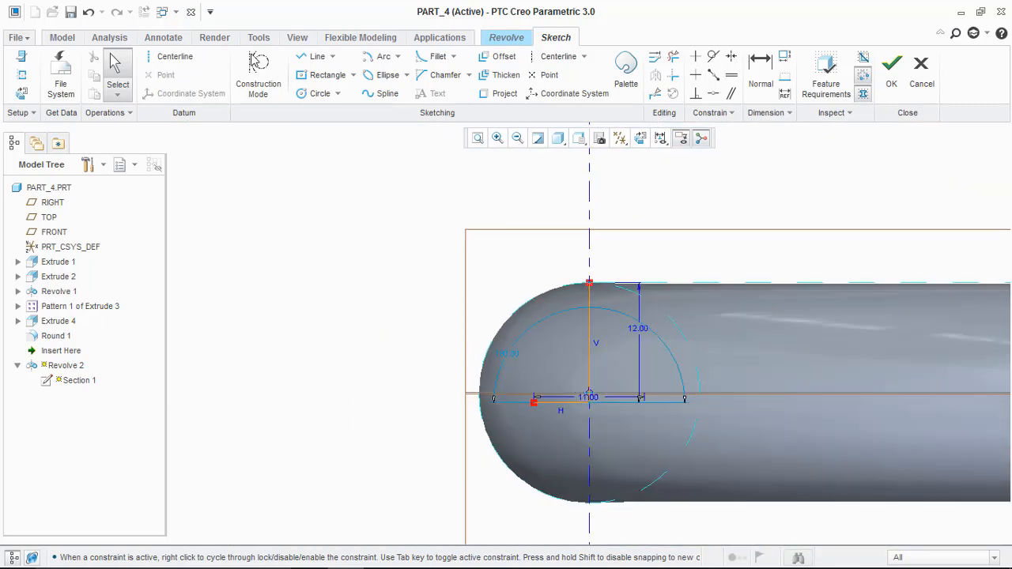
Draw a vertical line about 15 mm long from the horizontal line's outer end to above the rim
{"action": "left_click", "coordinate": [315, 57]}
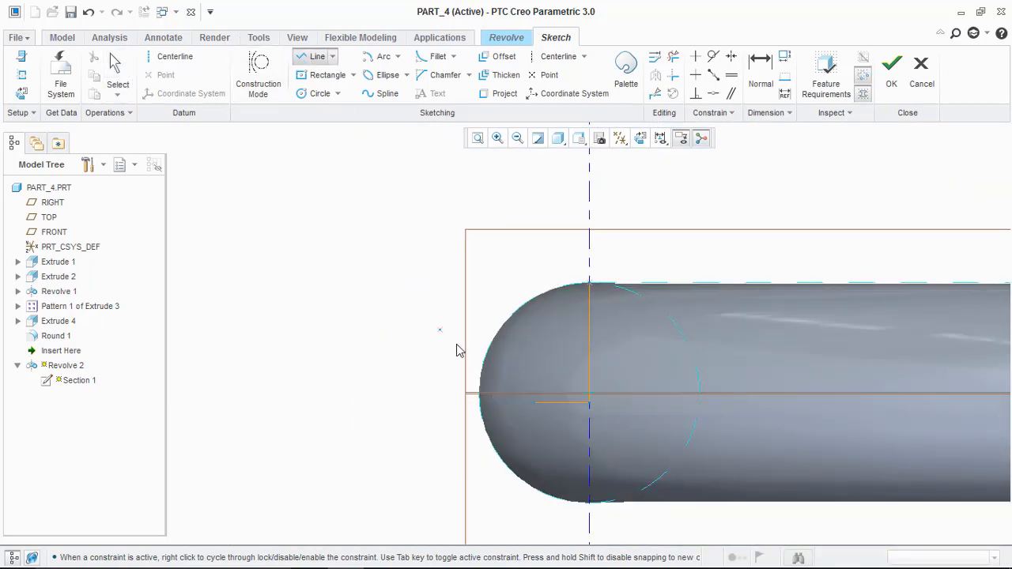
{"action": "left_click", "coordinate": [534, 404]}
{"action": "left_click", "coordinate": [534, 253]}
{"action": "middle_click", "coordinate": [561, 255]}
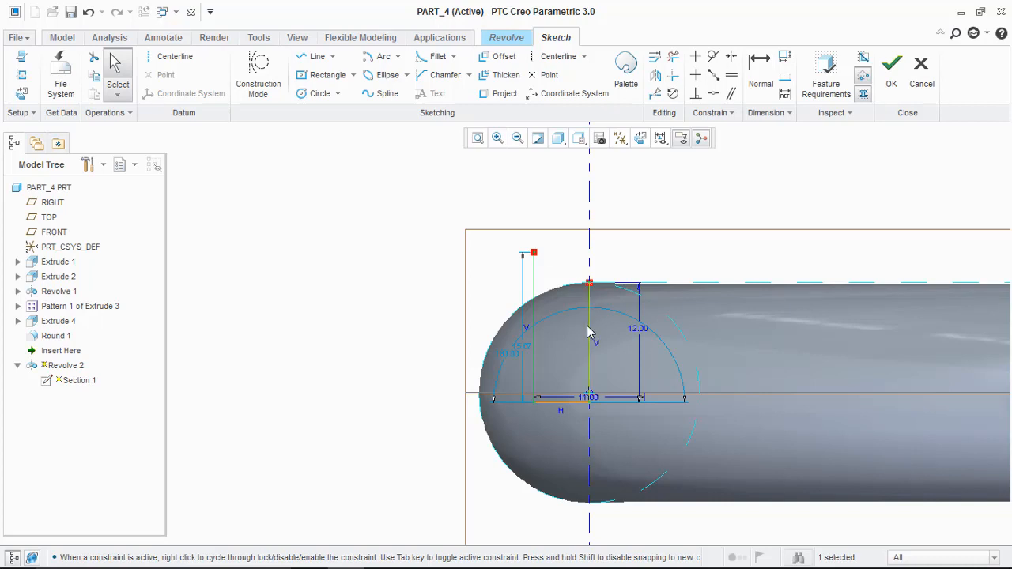
Delete the vertical segment on the centreline and redraw it extended above the rim, with a horizontal top line closing the profile
{"action": "key", "text": "Delete"}
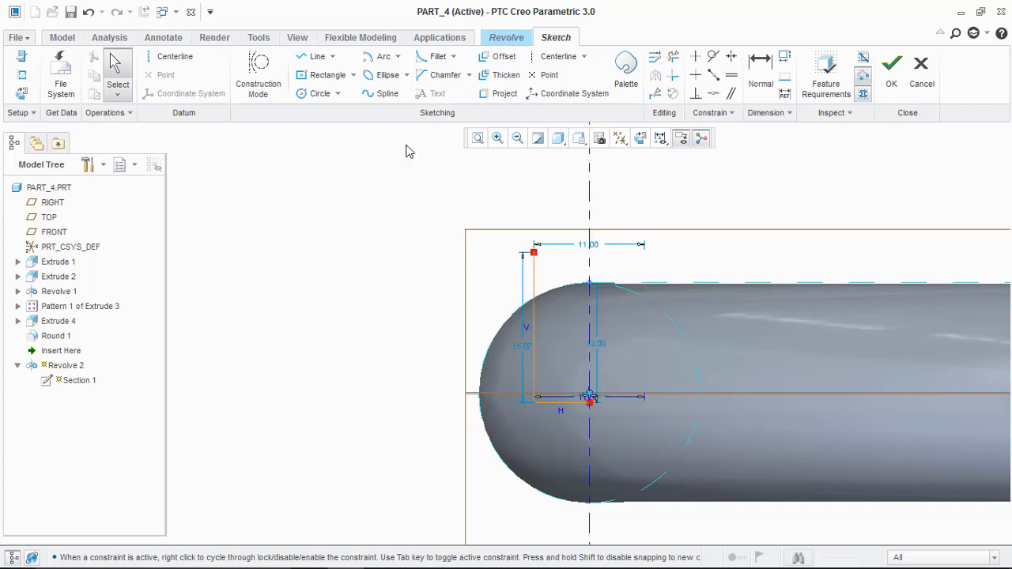
{"action": "left_click", "coordinate": [310, 56]}
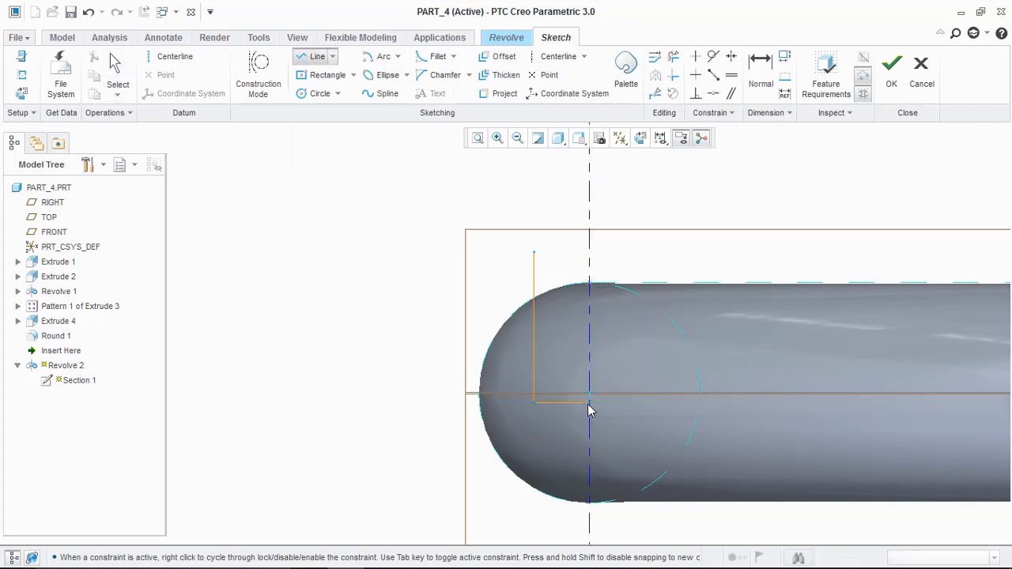
{"action": "left_click", "coordinate": [601, 253]}
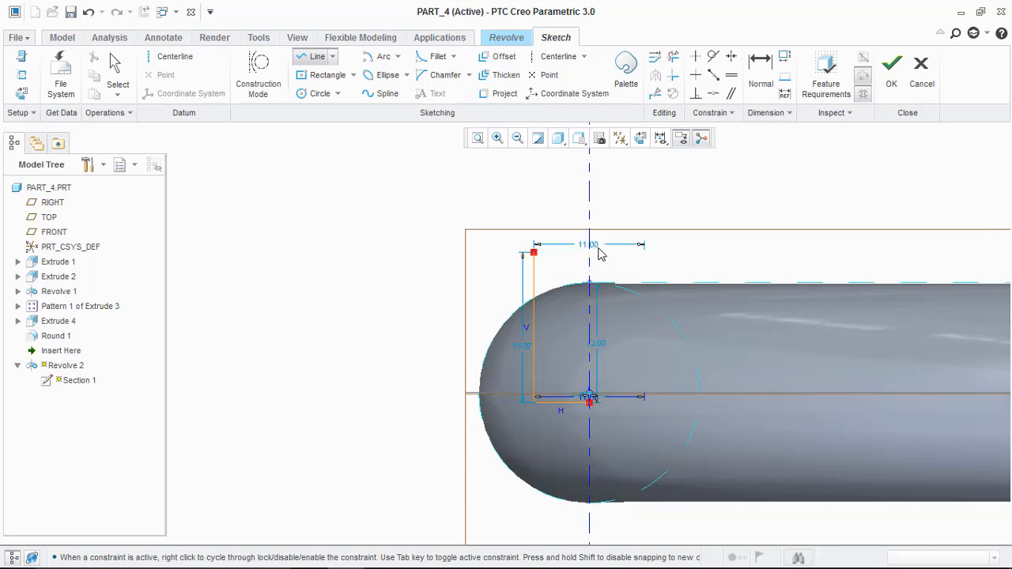
{"action": "left_click", "coordinate": [535, 253]}
{"action": "middle_click", "coordinate": [714, 219]}
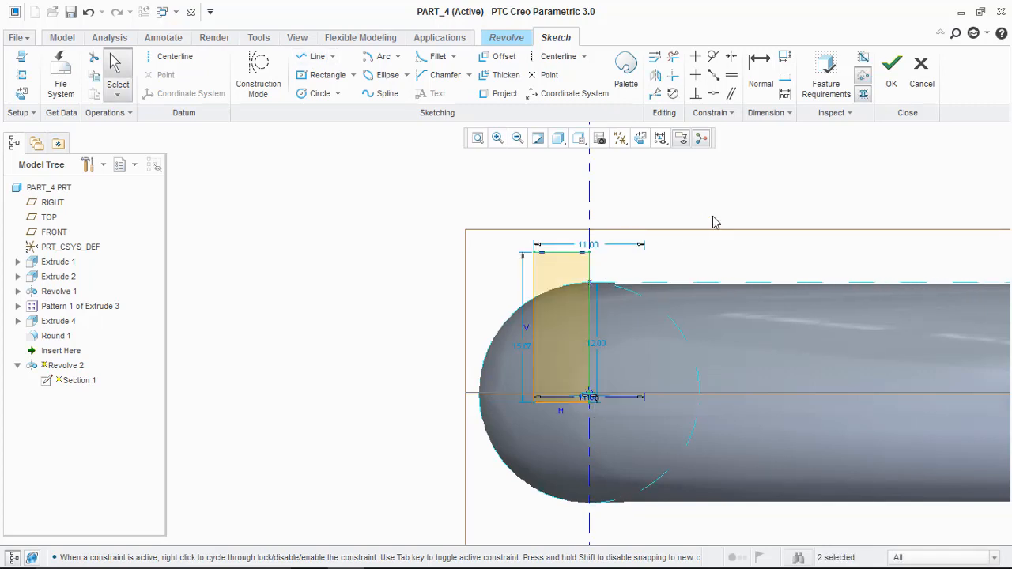
Finish the closed section and complete the 360° Revolve cut for the rim hole
{"action": "left_click", "coordinate": [896, 81]}
{"action": "mouse_move", "coordinate": [724, 233]}
{"action": "middle_mouse_down"}
{"action": "mouse_move", "coordinate": [700, 268]}
{"action": "mouse_move", "coordinate": [711, 274]}
{"action": "middle_mouse_up"}
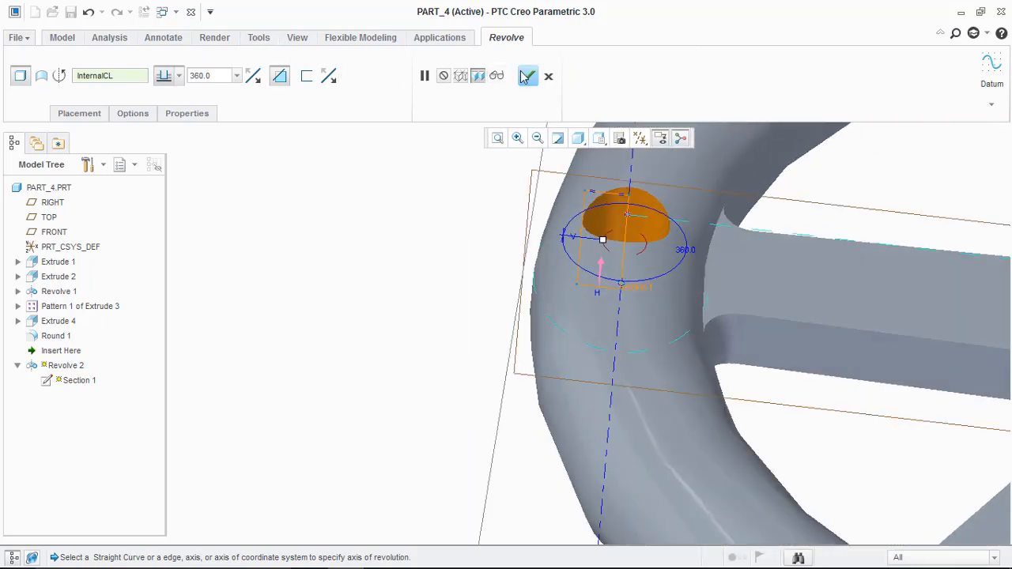
{"action": "left_click", "coordinate": [534, 81]}
Start a sketch on the RIGHT datum plane and add the rim hole's two silhouette edges and its axis as references
{"action": "scroll", "coordinate": [563, 241], "scroll_direction": "up", "scroll_amount": 3}
{"action": "middle_click_drag", "start_coordinate": [563, 240], "coordinate": [688, 273]}
{"action": "left_click", "coordinate": [58, 203]}
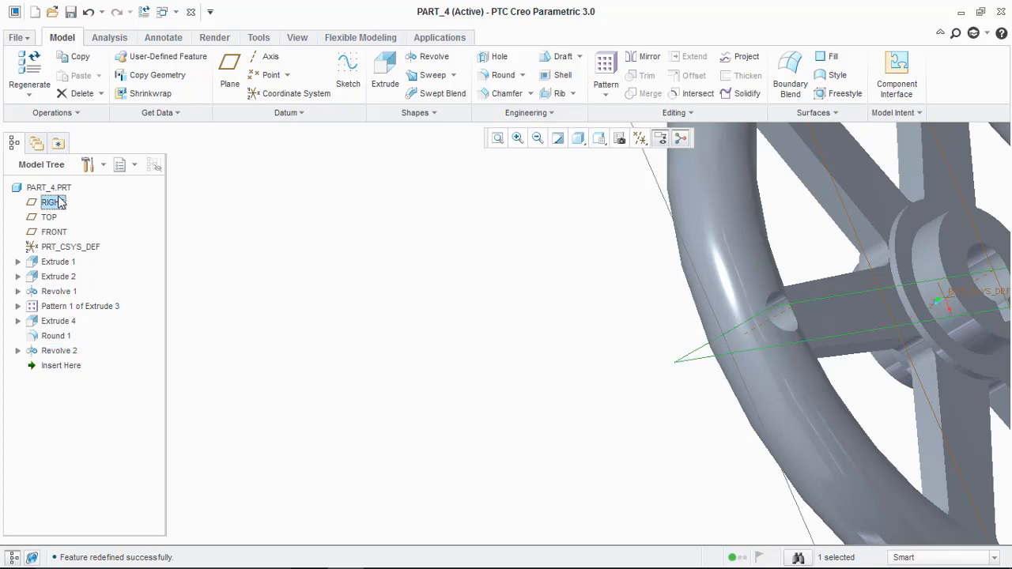
{"action": "left_click", "coordinate": [338, 81]}
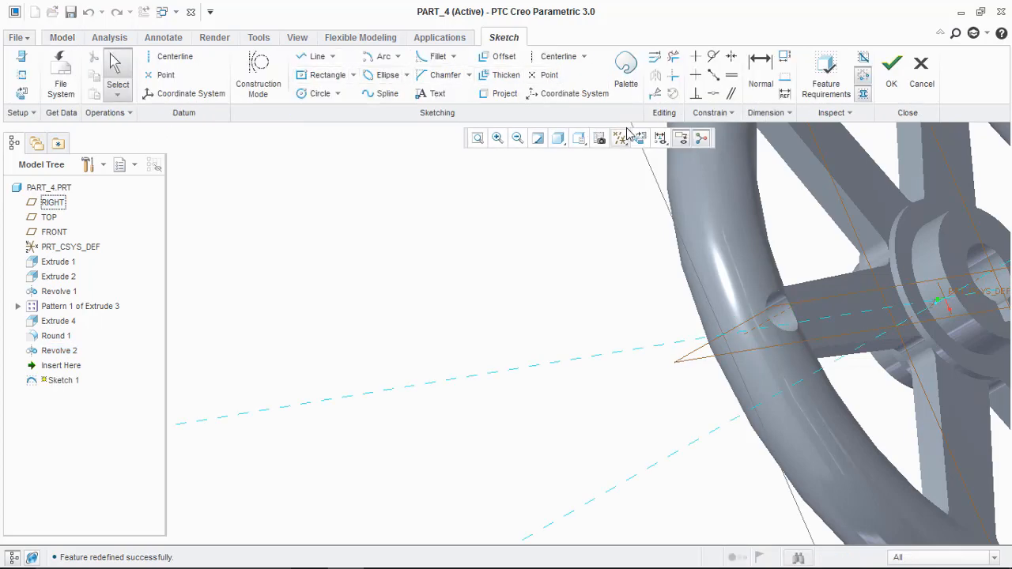
{"action": "left_click", "coordinate": [639, 138]}
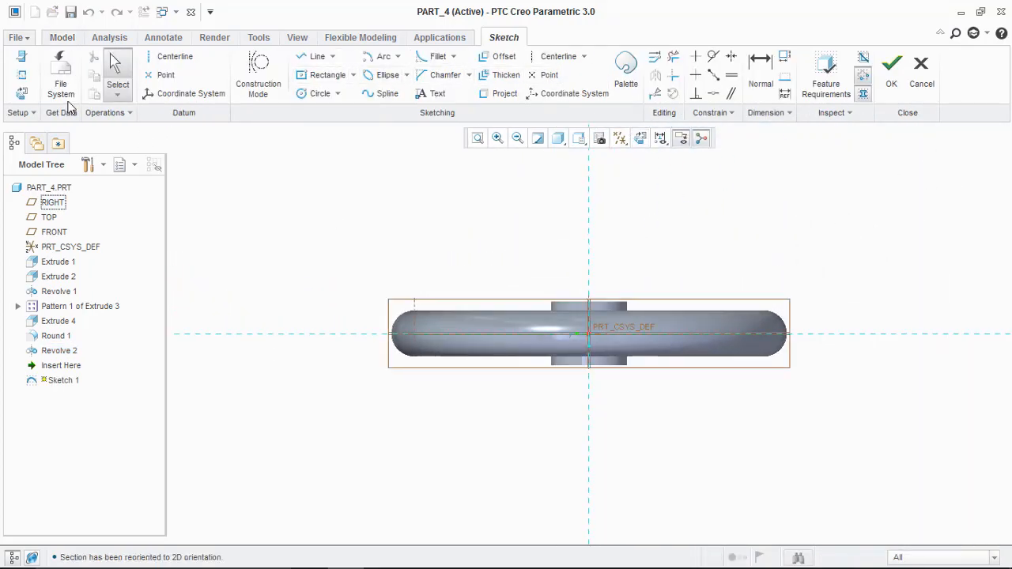
{"action": "left_click", "coordinate": [22, 77]}
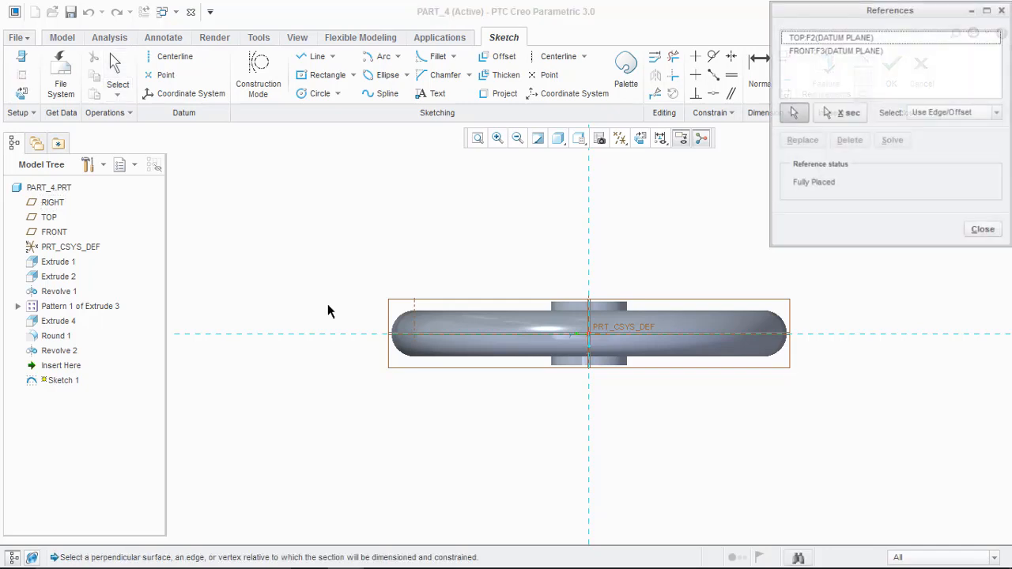
{"action": "left_click", "coordinate": [407, 332]}
{"action": "left_click", "coordinate": [416, 327]}
{"action": "left_click", "coordinate": [415, 325]}
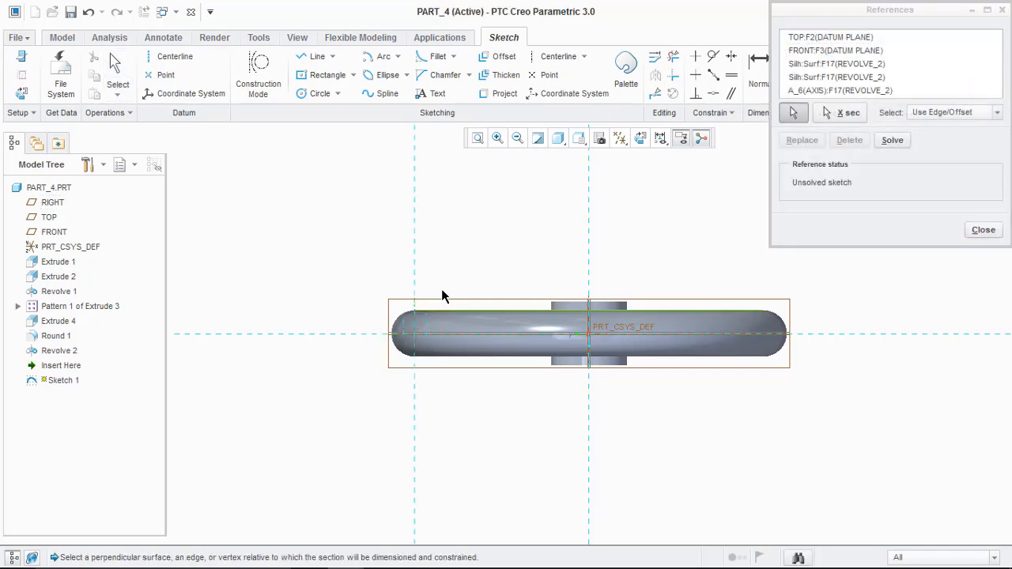
{"action": "left_click", "coordinate": [982, 230]}
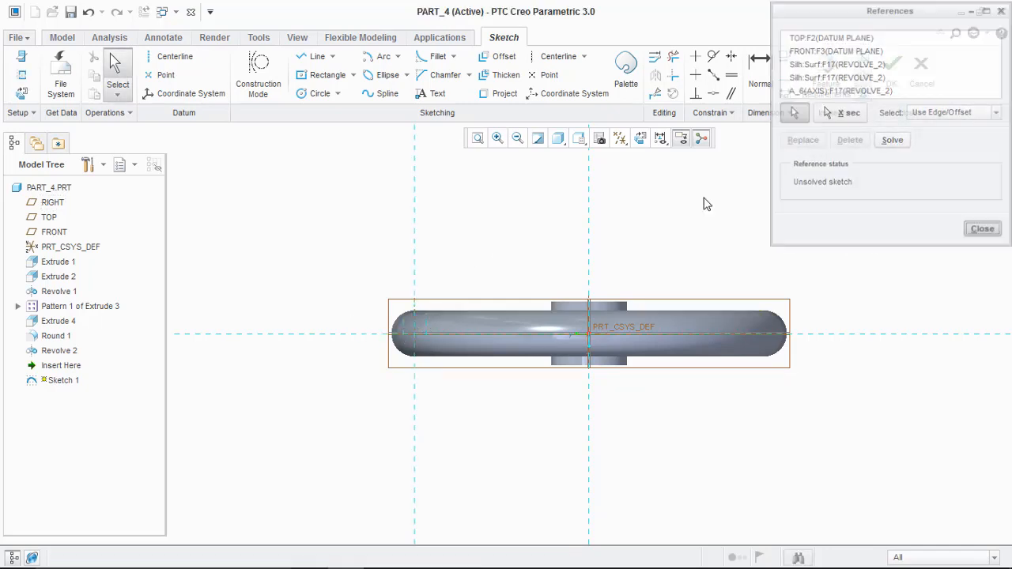
Place a vertical datum centreline along the rim hole's axis
{"action": "left_click", "coordinate": [162, 57]}
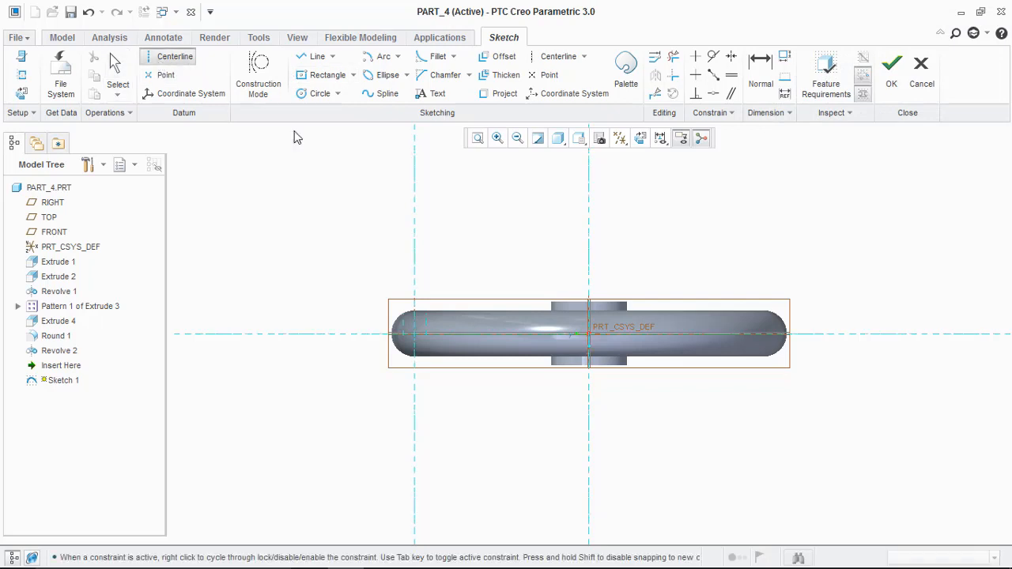
{"action": "left_click", "coordinate": [414, 286]}
{"action": "left_click", "coordinate": [414, 304]}
{"action": "middle_click", "coordinate": [452, 274]}
Draw a vertical line along the hole's inner wall from above the rim down to the hole's bottom, and finish the sketch
{"action": "scroll", "coordinate": [411, 303], "scroll_direction": "up", "scroll_amount": 3}
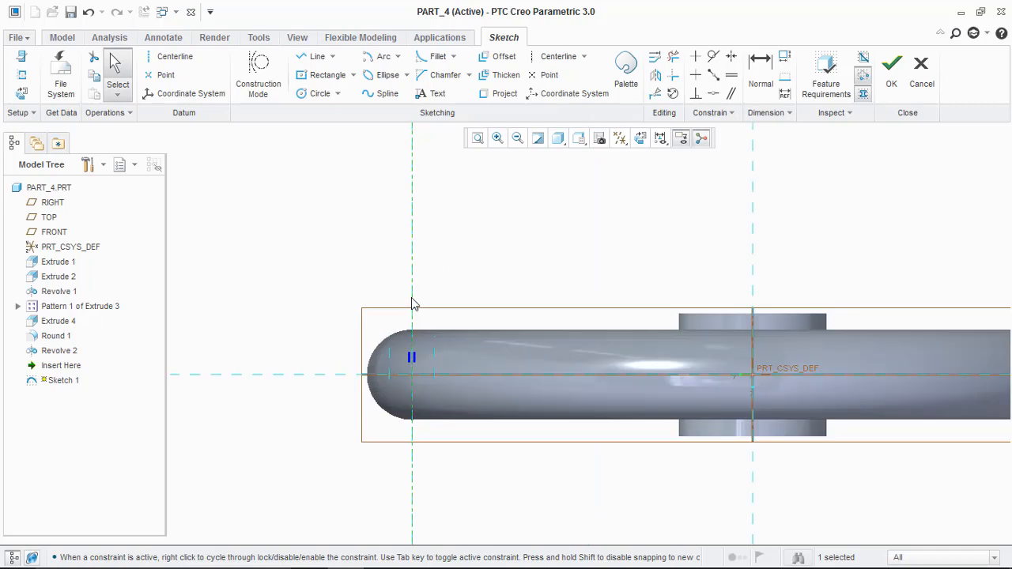
{"action": "left_click", "coordinate": [315, 56]}
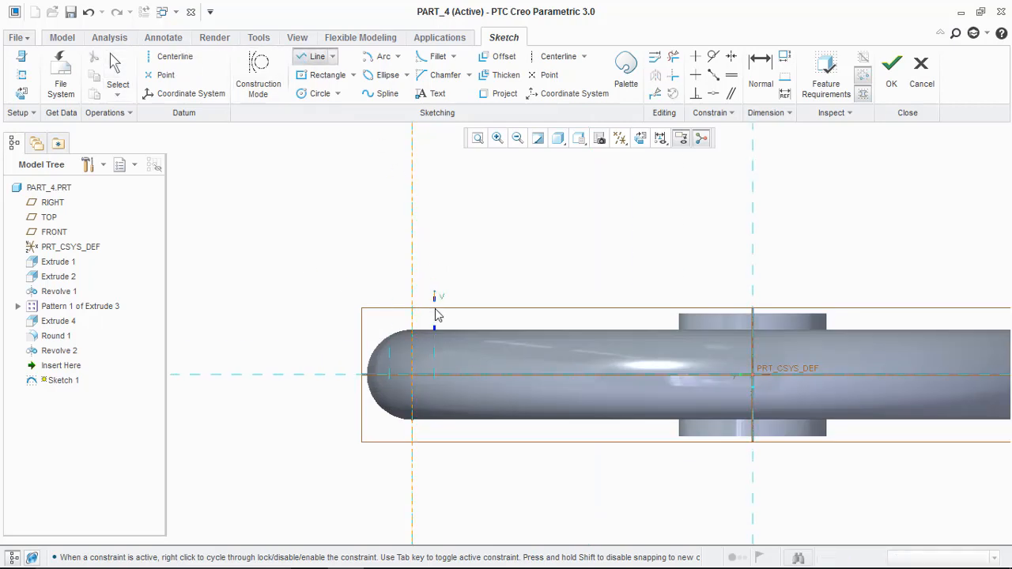
{"action": "left_click", "coordinate": [433, 378]}
{"action": "middle_click", "coordinate": [490, 261]}
{"action": "left_click", "coordinate": [891, 67]}
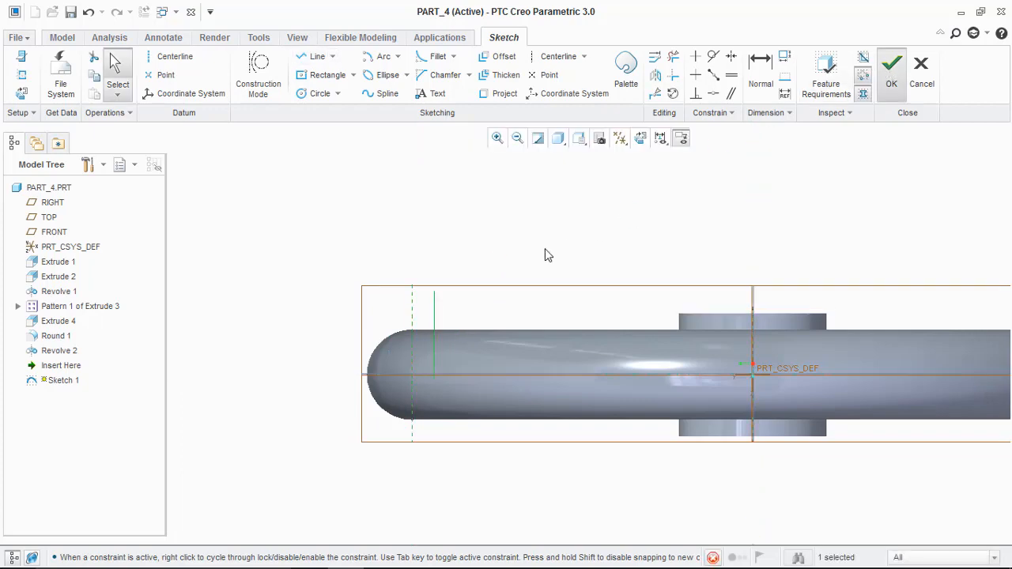
Start a Helical Sweep from the sketched line and open its section sketch, oriented parallel to the screen
{"action": "left_click", "coordinate": [454, 75]}
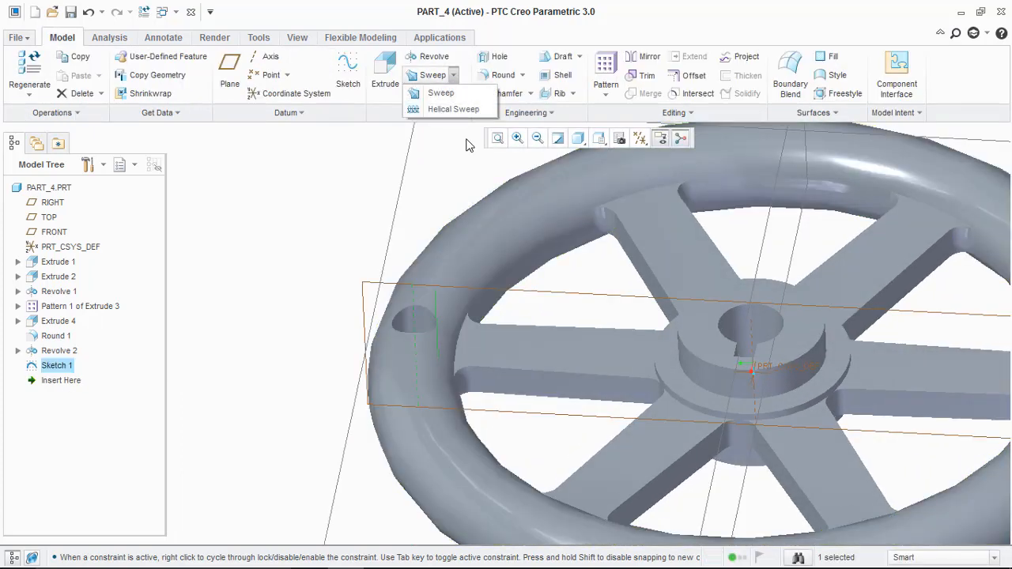
{"action": "left_click", "coordinate": [465, 111]}
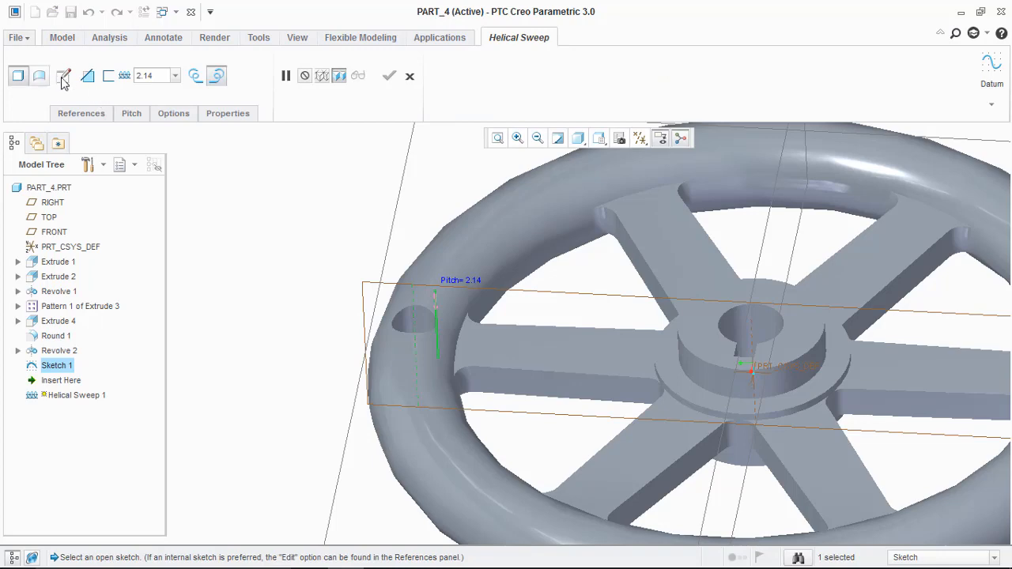
{"action": "left_click", "coordinate": [63, 76]}
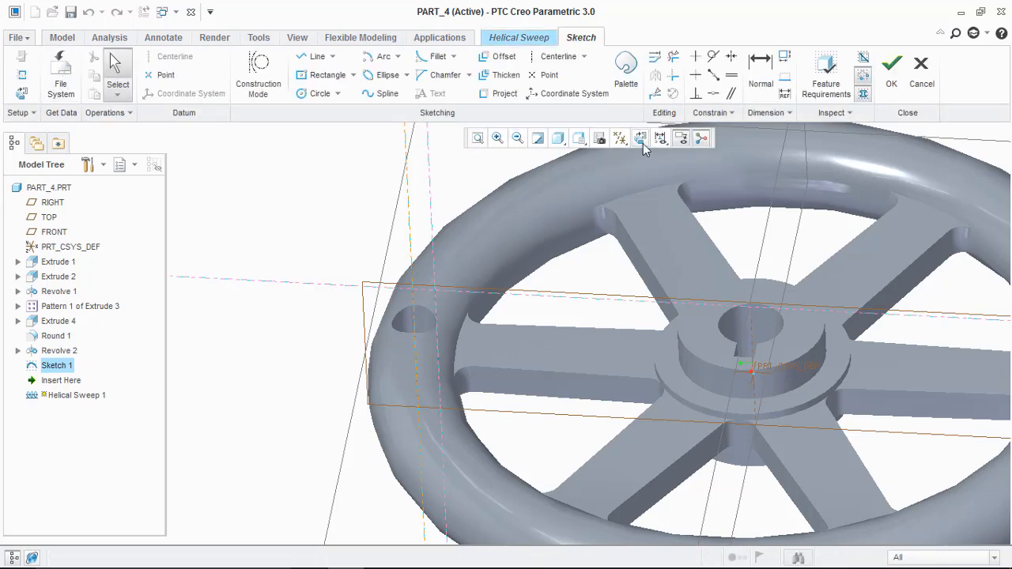
{"action": "left_click", "coordinate": [640, 140]}
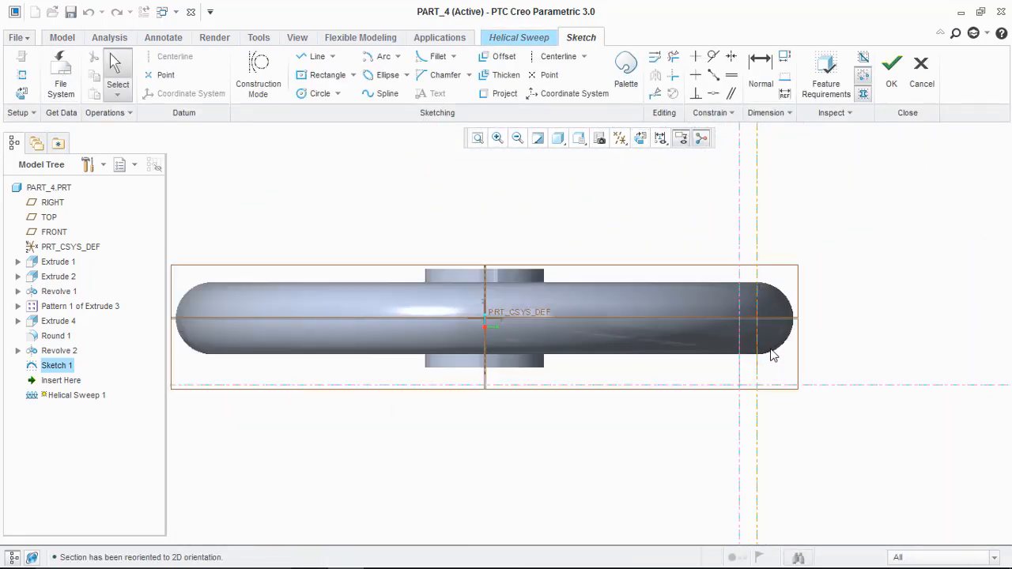
Draw a circle centred on the helix profile's start point, set its diameter to 1 mm, and finish the section
{"action": "scroll", "coordinate": [772, 356], "scroll_direction": "up", "scroll_amount": 1}
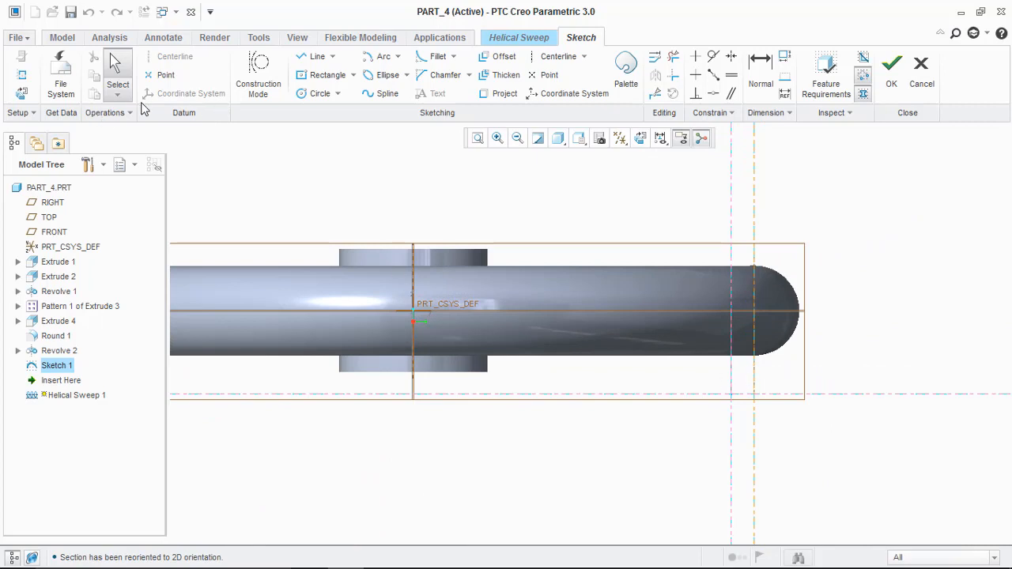
{"action": "left_click", "coordinate": [301, 94]}
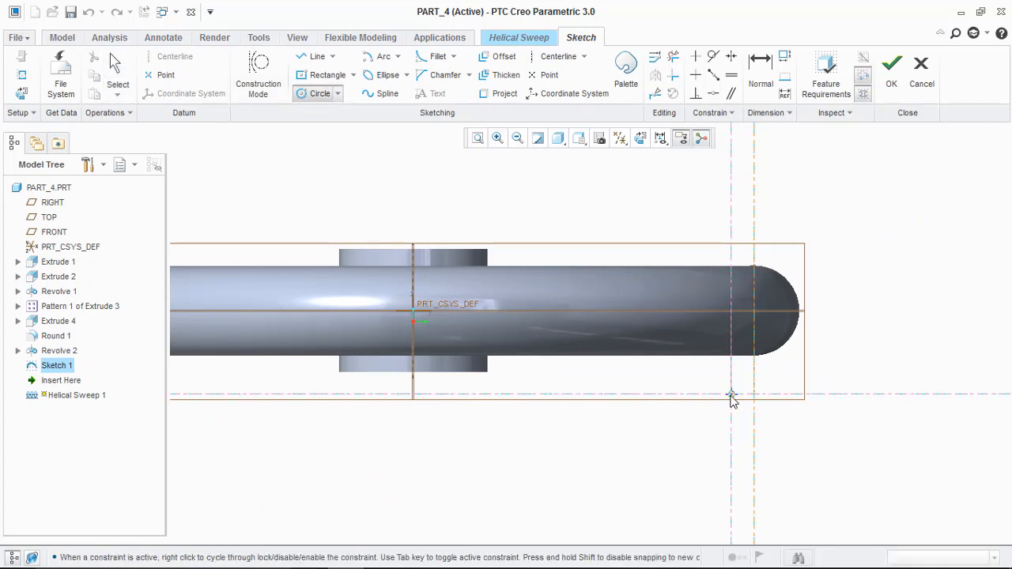
{"action": "left_click", "coordinate": [731, 394]}
{"action": "left_click", "coordinate": [712, 388]}
{"action": "middle_click", "coordinate": [650, 391]}
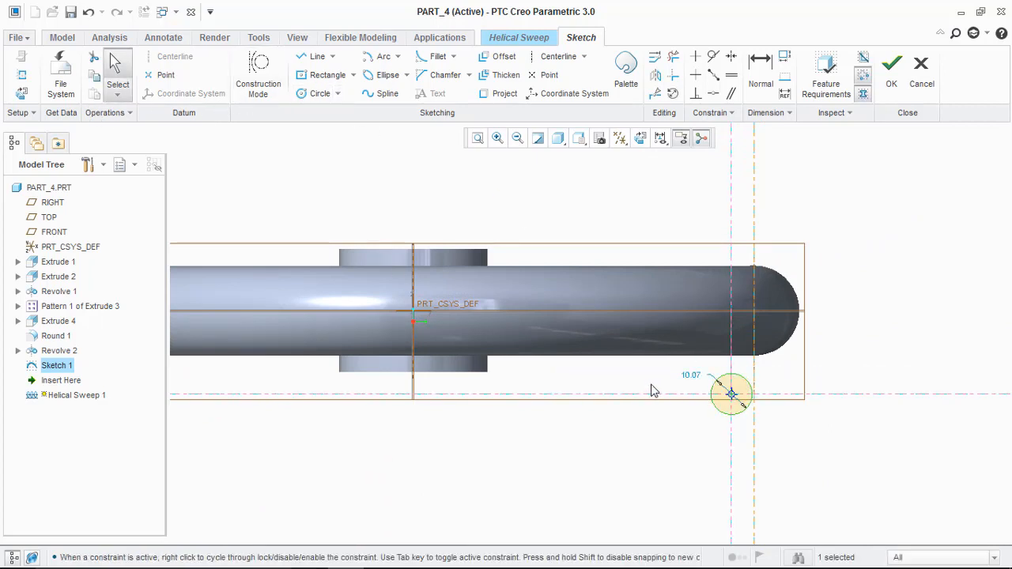
{"action": "double_click", "coordinate": [692, 376]}
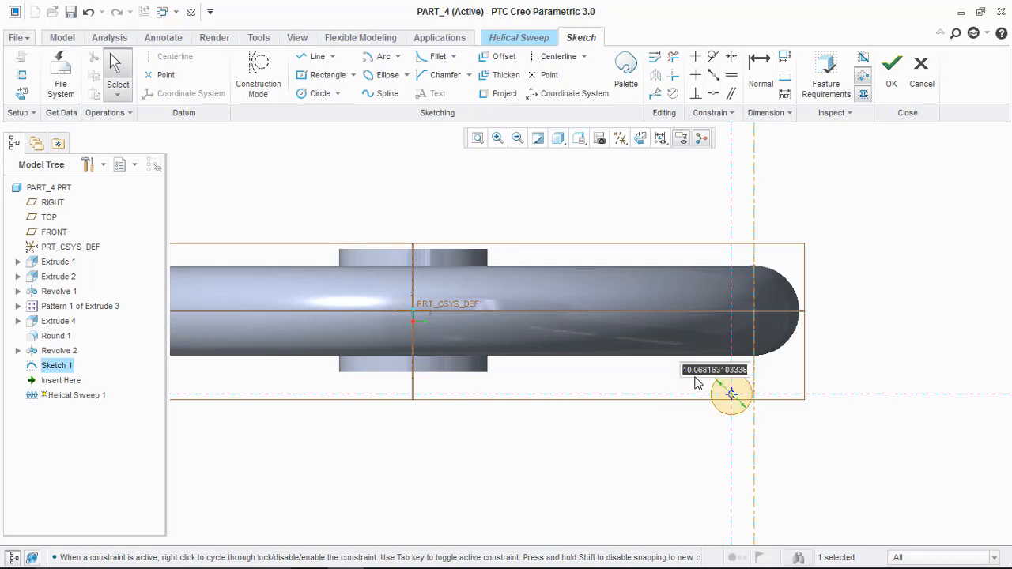
{"action": "type", "text": "1.0"}
{"action": "key", "text": "Return"}
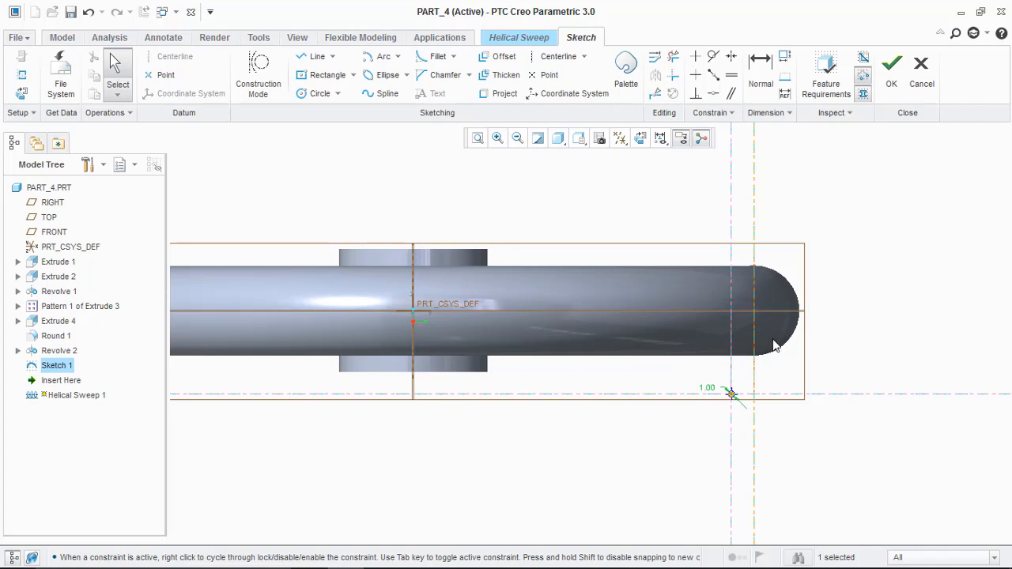
{"action": "left_click", "coordinate": [894, 70]}
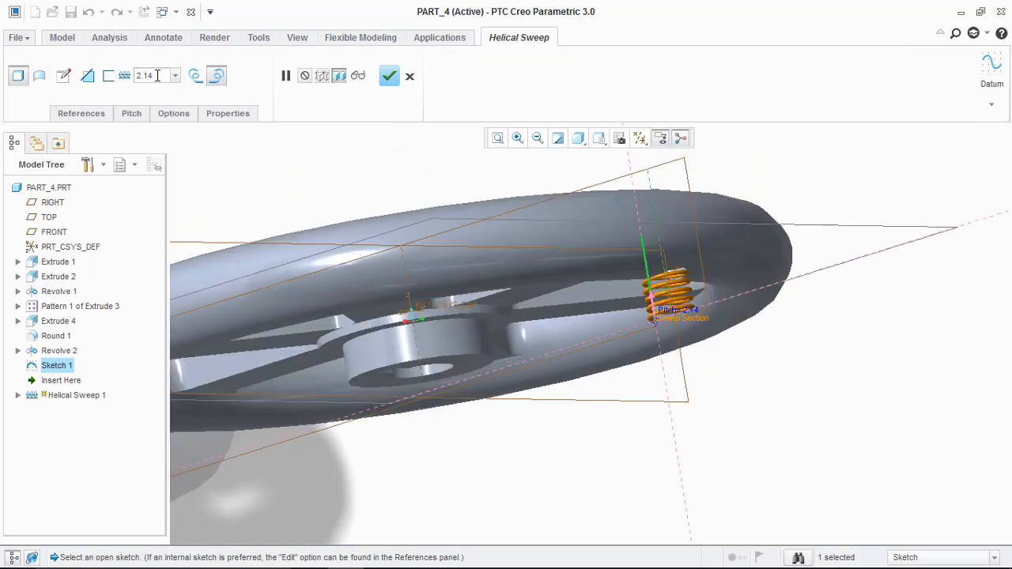
Set the helical sweep's pitch to 1.25 mm and make it remove material, cutting the thread in the rim hole
{"action": "double_click", "coordinate": [157, 75]}
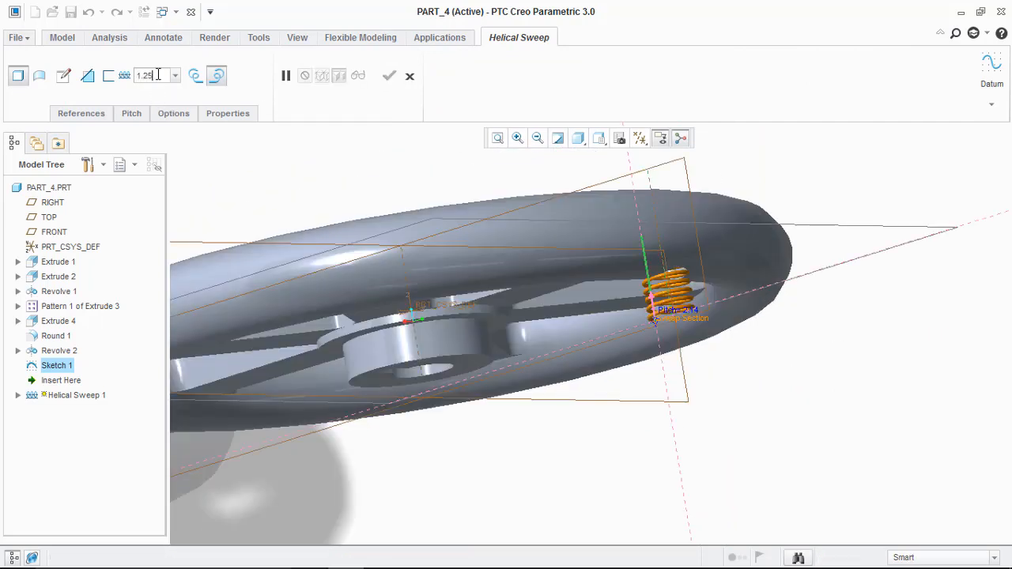
{"action": "key", "text": "Return"}
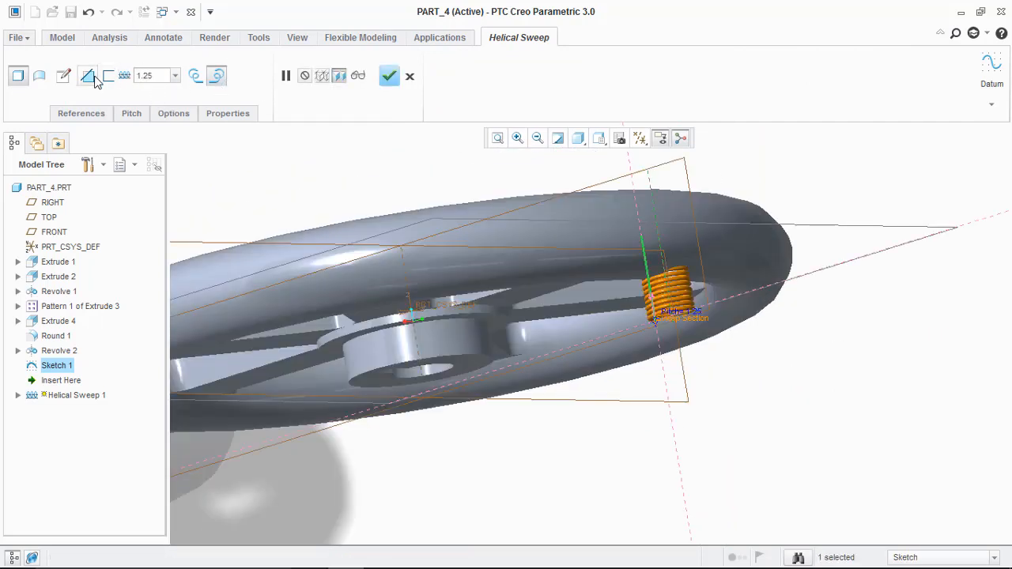
{"action": "left_click", "coordinate": [91, 77]}
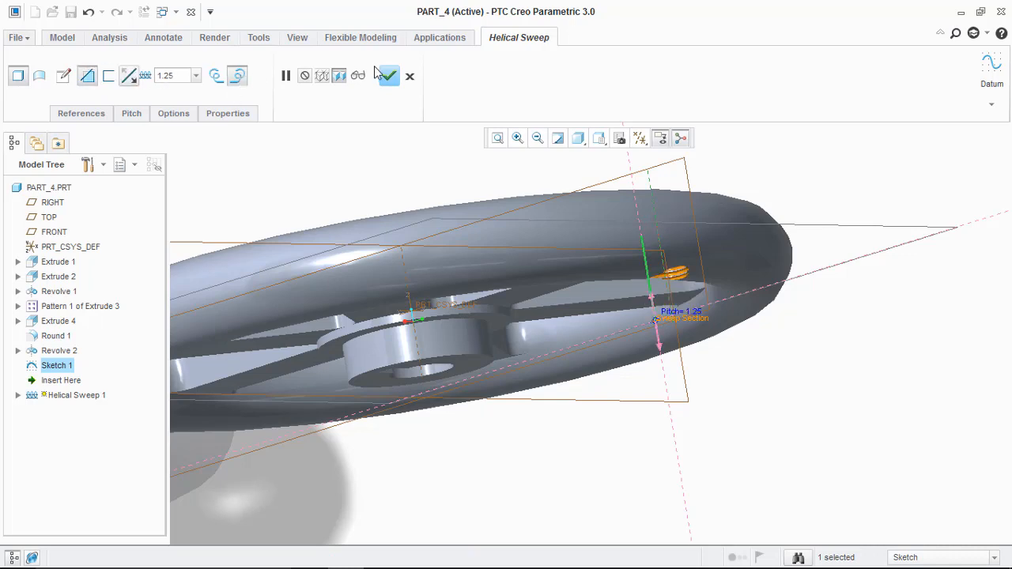
Examine the threaded hole in the rim from several angles and close up, and switch to a saved view orientation
{"action": "middle_click_drag", "start_coordinate": [528, 216], "coordinate": [526, 180]}
{"action": "scroll", "coordinate": [509, 237], "scroll_direction": "up", "scroll_amount": 5}
{"action": "middle_click_drag", "start_coordinate": [509, 237], "coordinate": [463, 221]}
{"action": "scroll", "coordinate": [474, 253], "scroll_direction": "down", "scroll_amount": 5}
{"action": "middle_click_drag", "start_coordinate": [476, 271], "coordinate": [442, 348]}
{"action": "scroll", "coordinate": [441, 290], "scroll_direction": "down", "scroll_amount": 3}
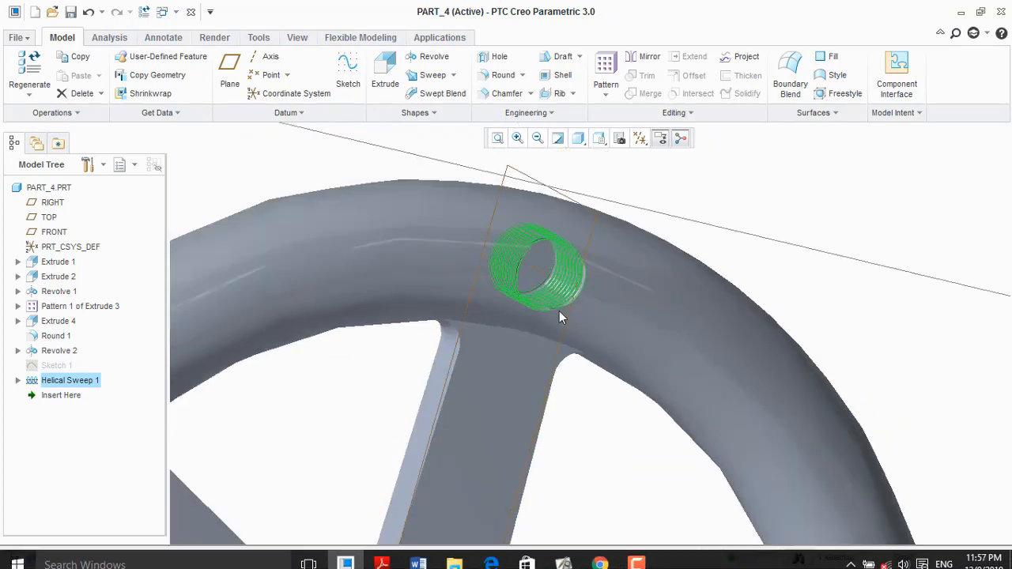
{"action": "left_click", "coordinate": [599, 138]}
{"action": "left_click", "coordinate": [609, 156]}
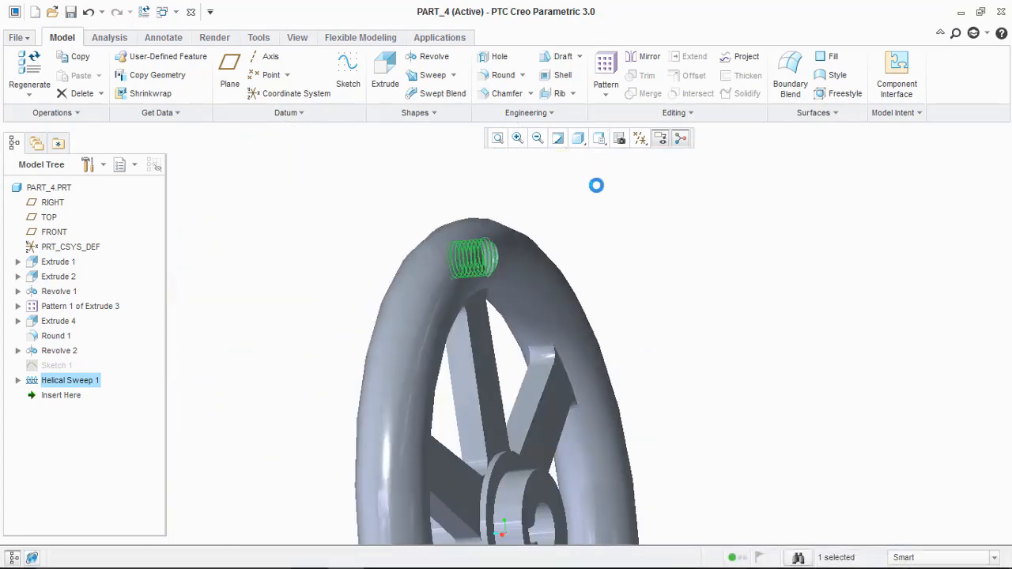